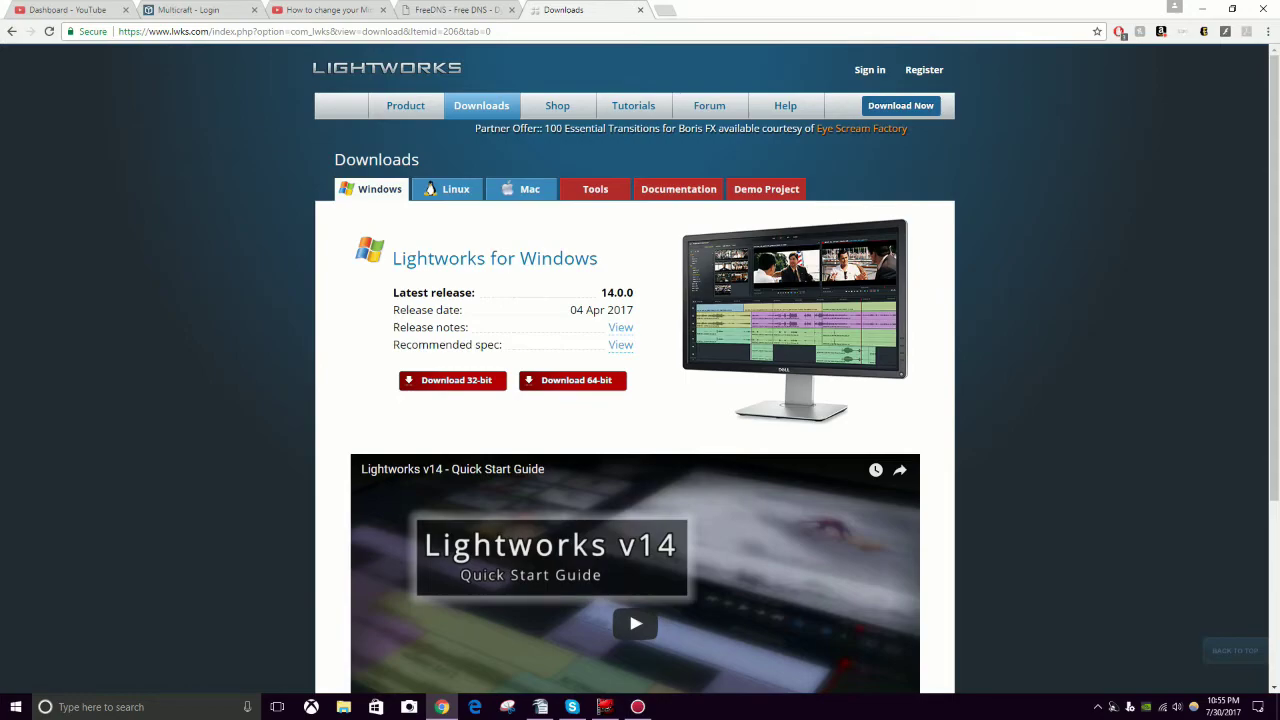
# Step: Switch to Lightworks and, in the editor preferences, set the playback controls to None and back to Global
pyautogui.click(605, 707)
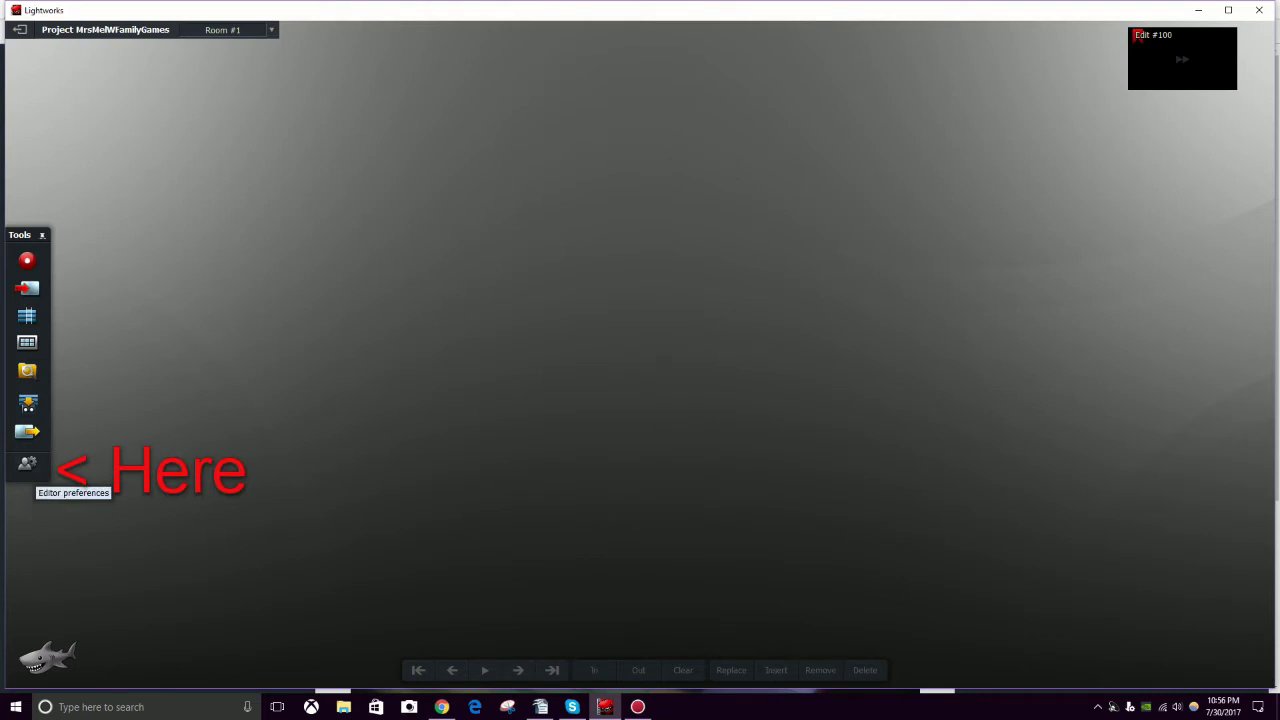
pyautogui.click(27, 463)
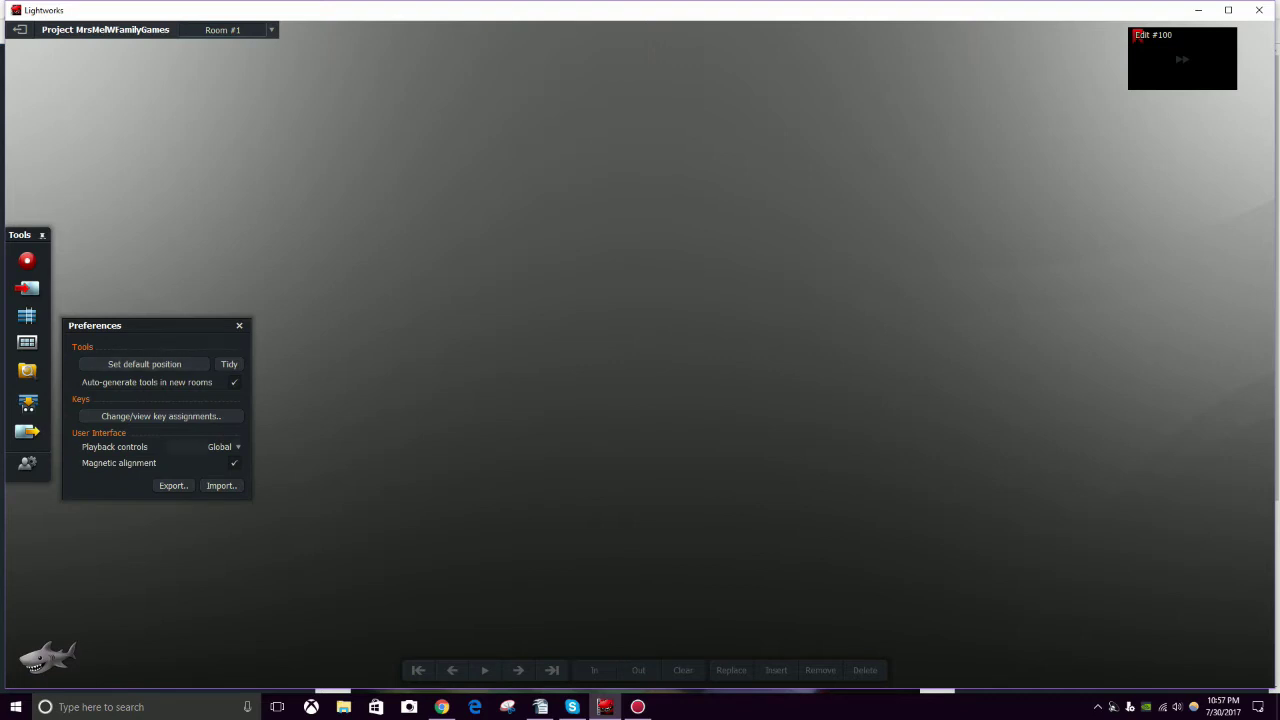
pyautogui.click(222, 447)
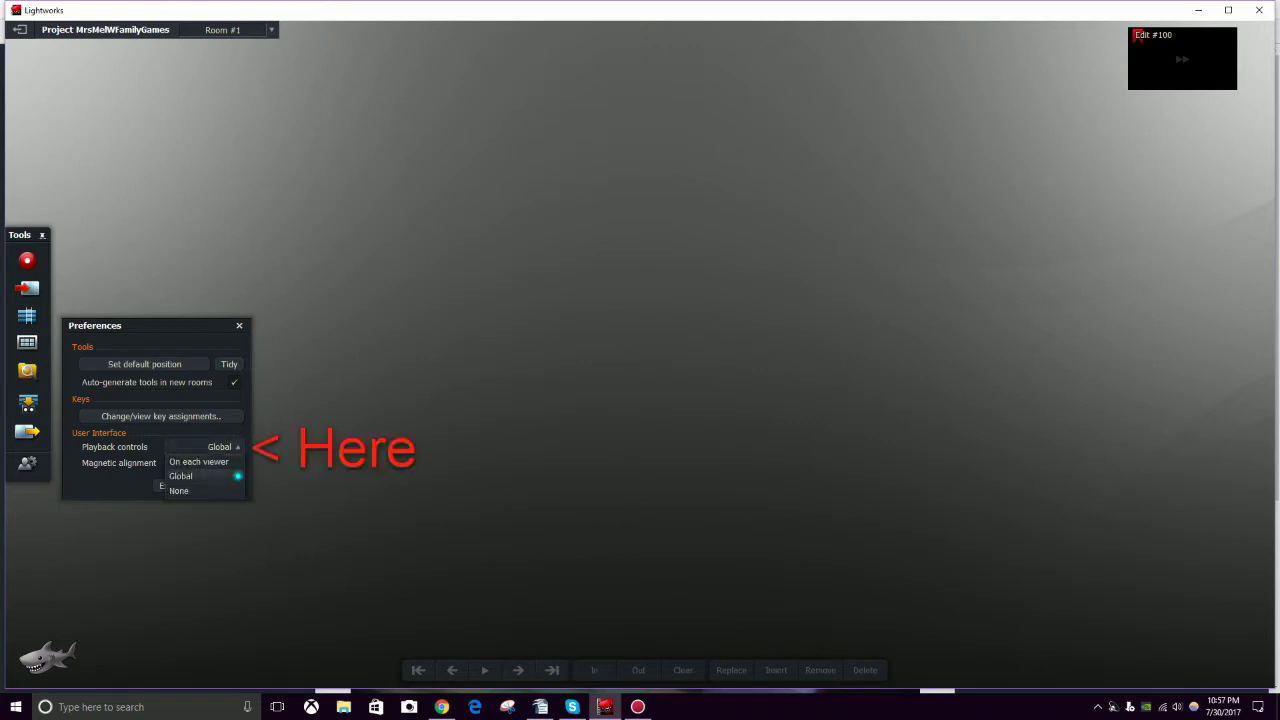
pyautogui.click(207, 490)
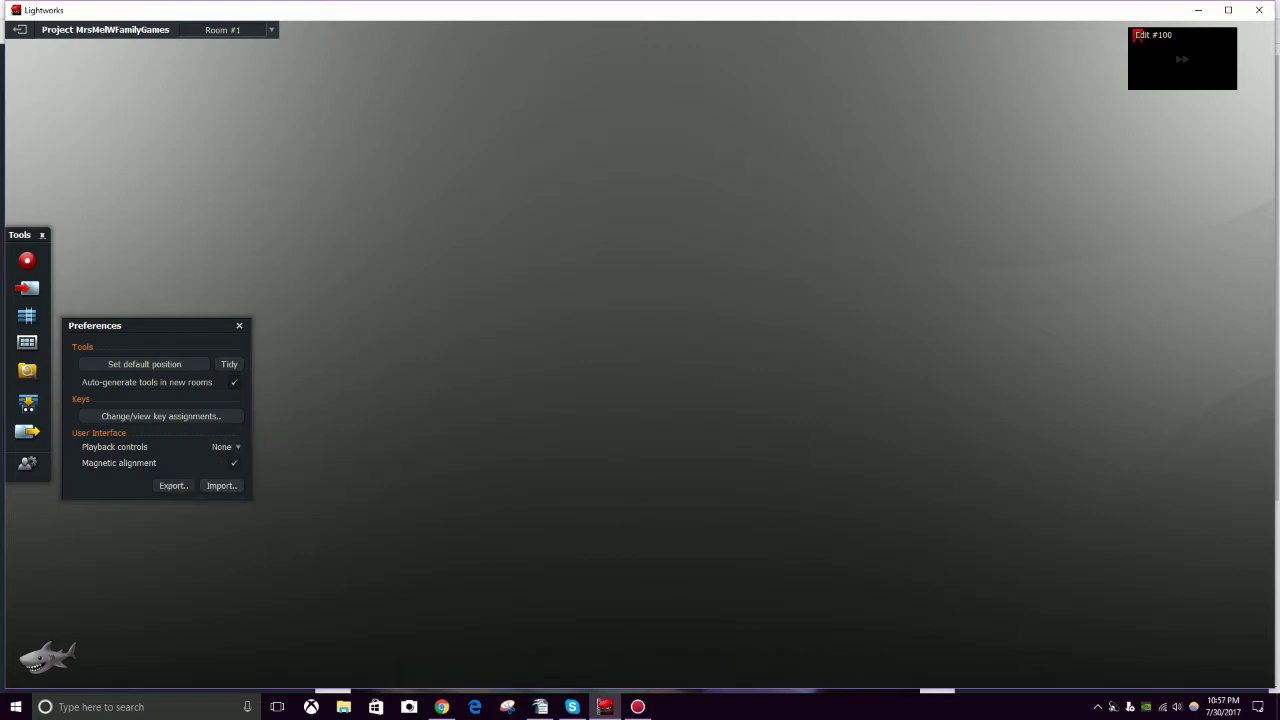
pyautogui.click(222, 447)
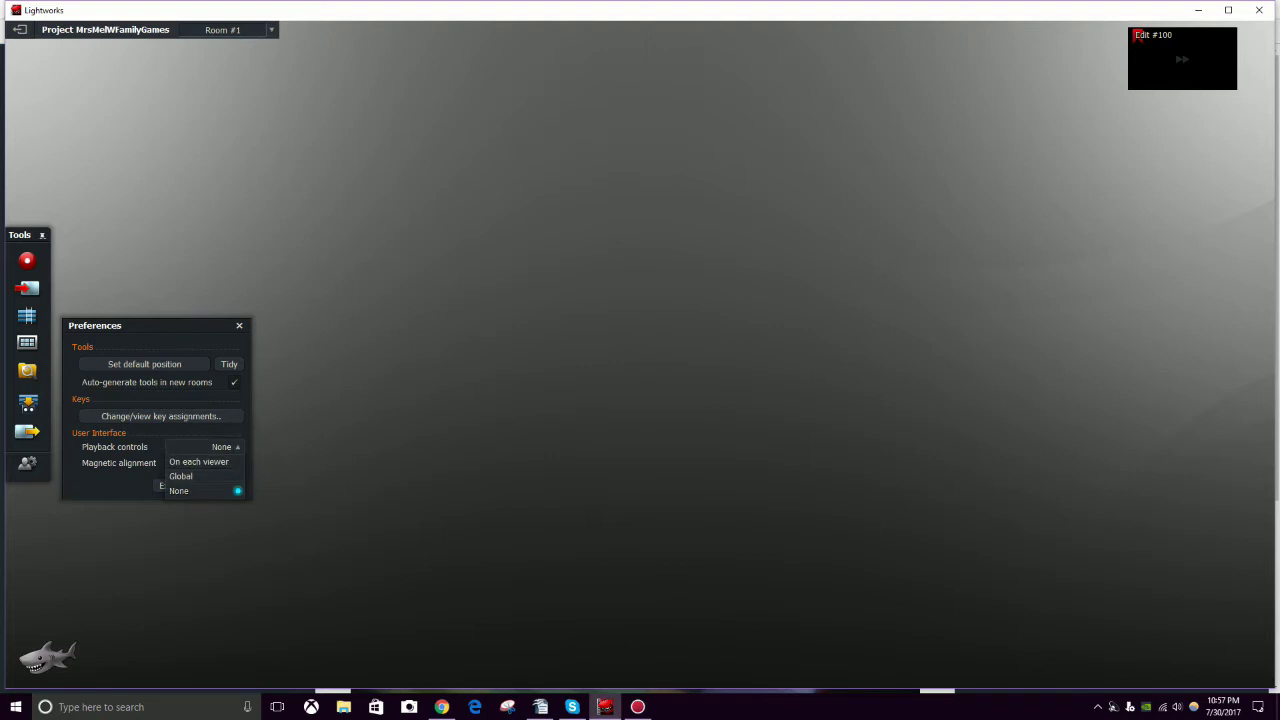
pyautogui.click(190, 476)
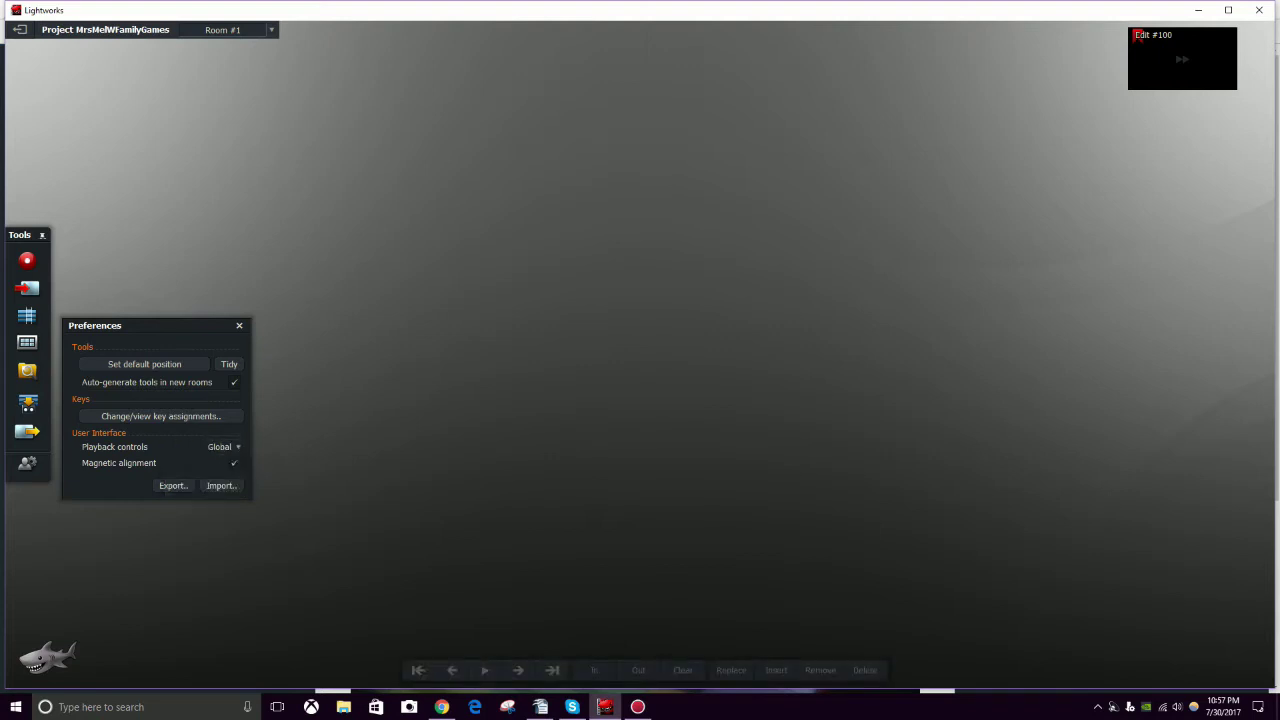
pyautogui.click(239, 325)
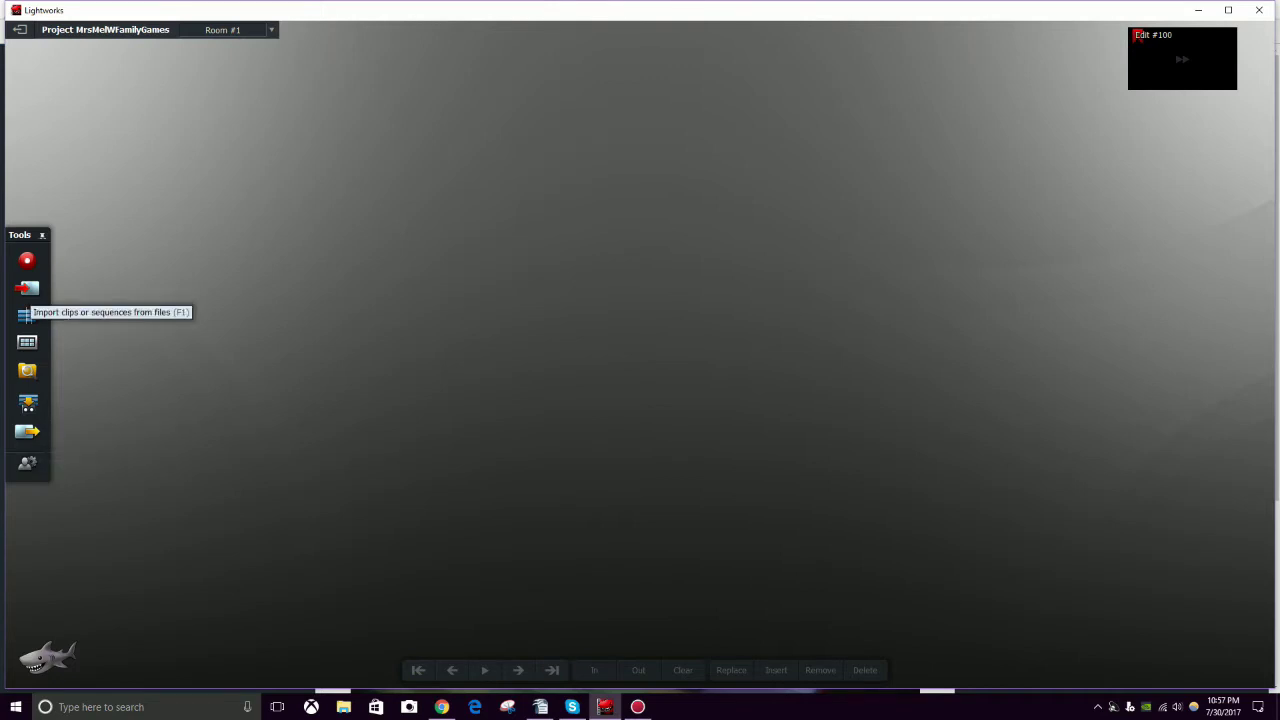
# Step: Import Video 7-25-2017 The Last Kingdom Part 3a.mp4 from the Raw Videos folder inside Videos
pyautogui.click(27, 288)
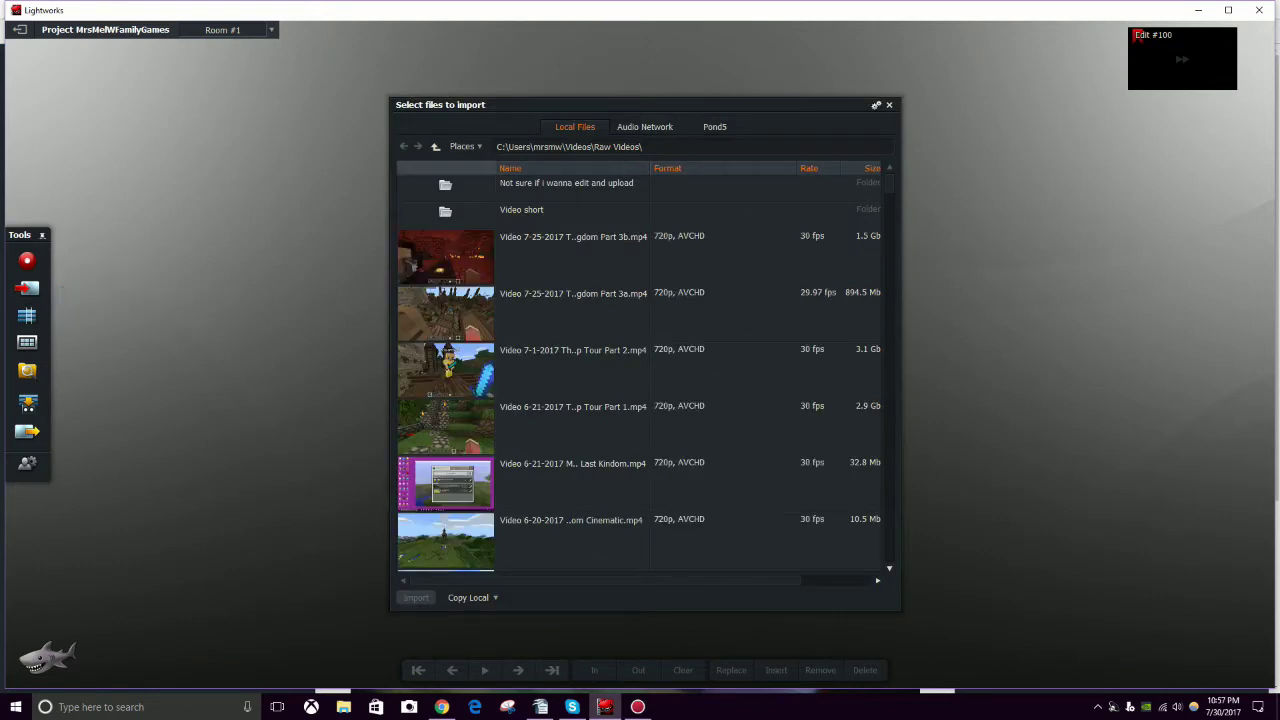
pyautogui.click(465, 146)
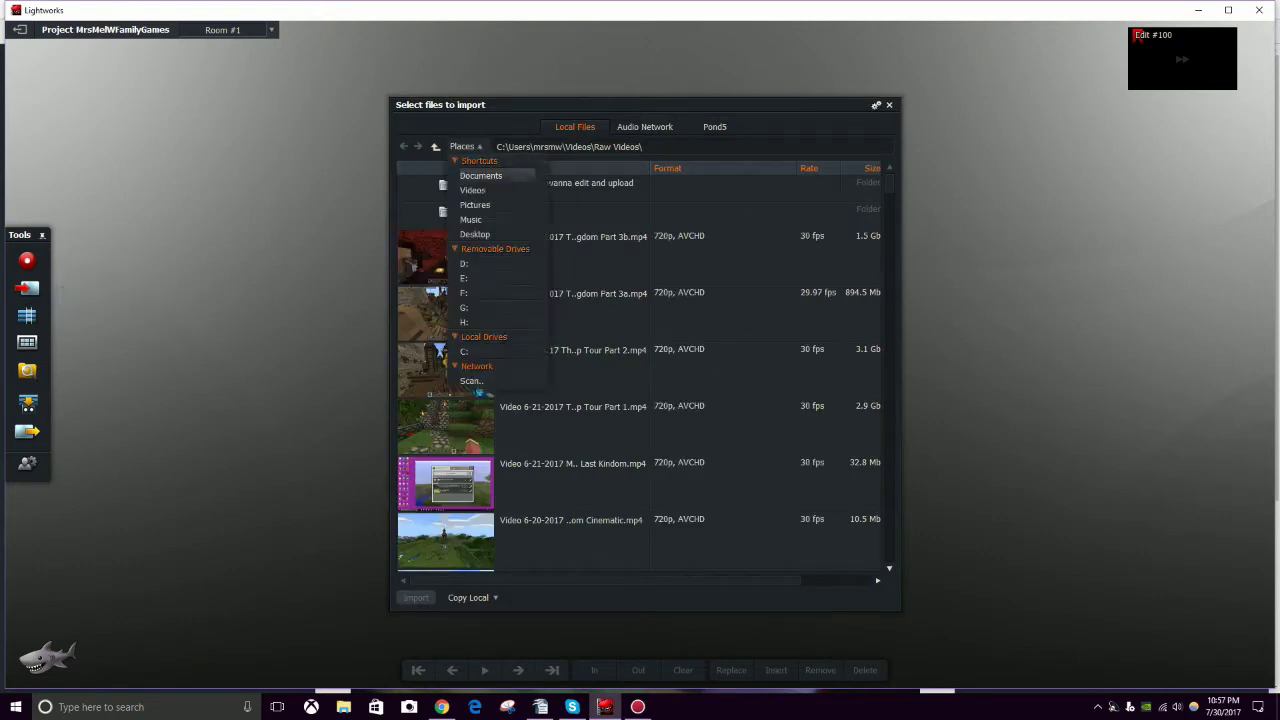
pyautogui.click(475, 189)
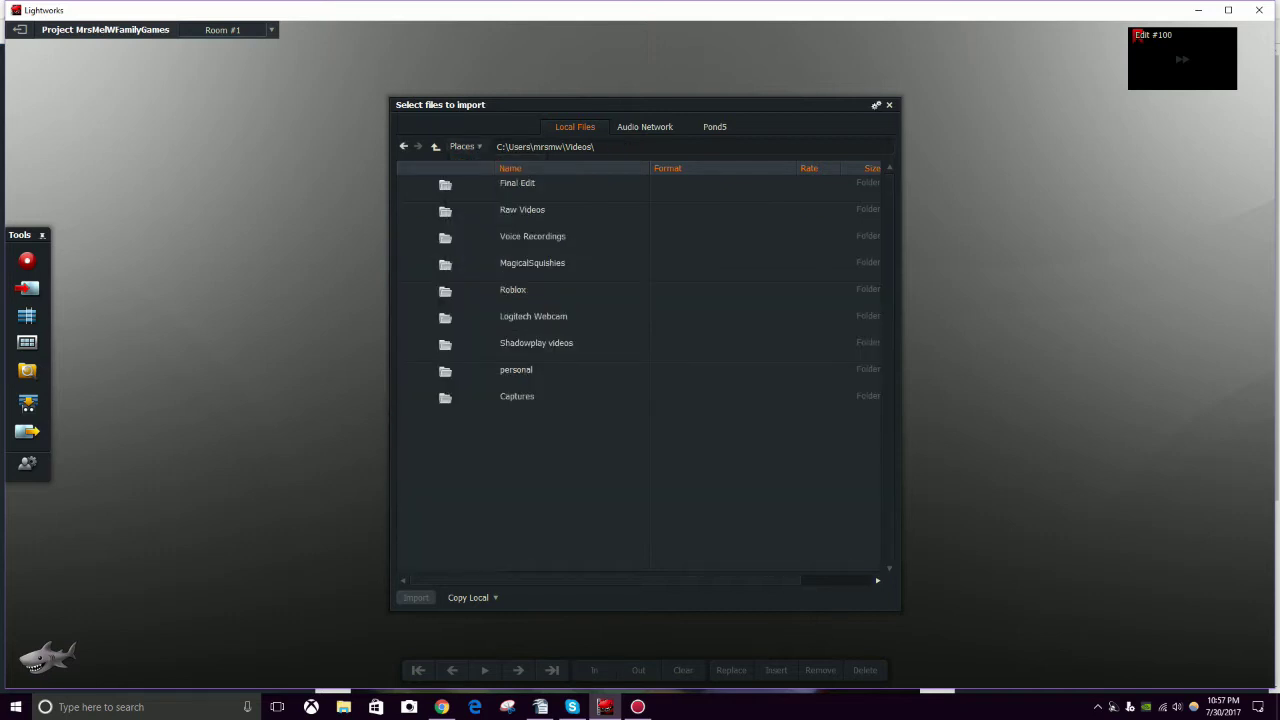
pyautogui.doubleClick(517, 184)
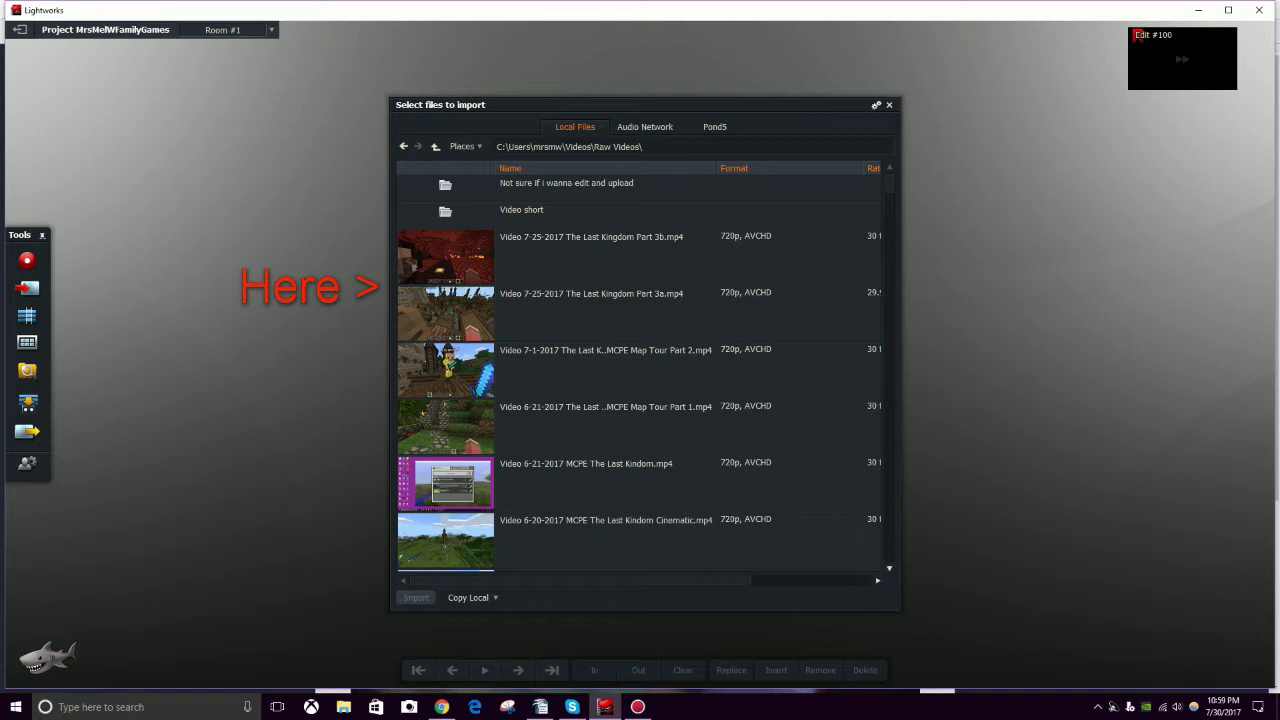
pyautogui.click(591, 300)
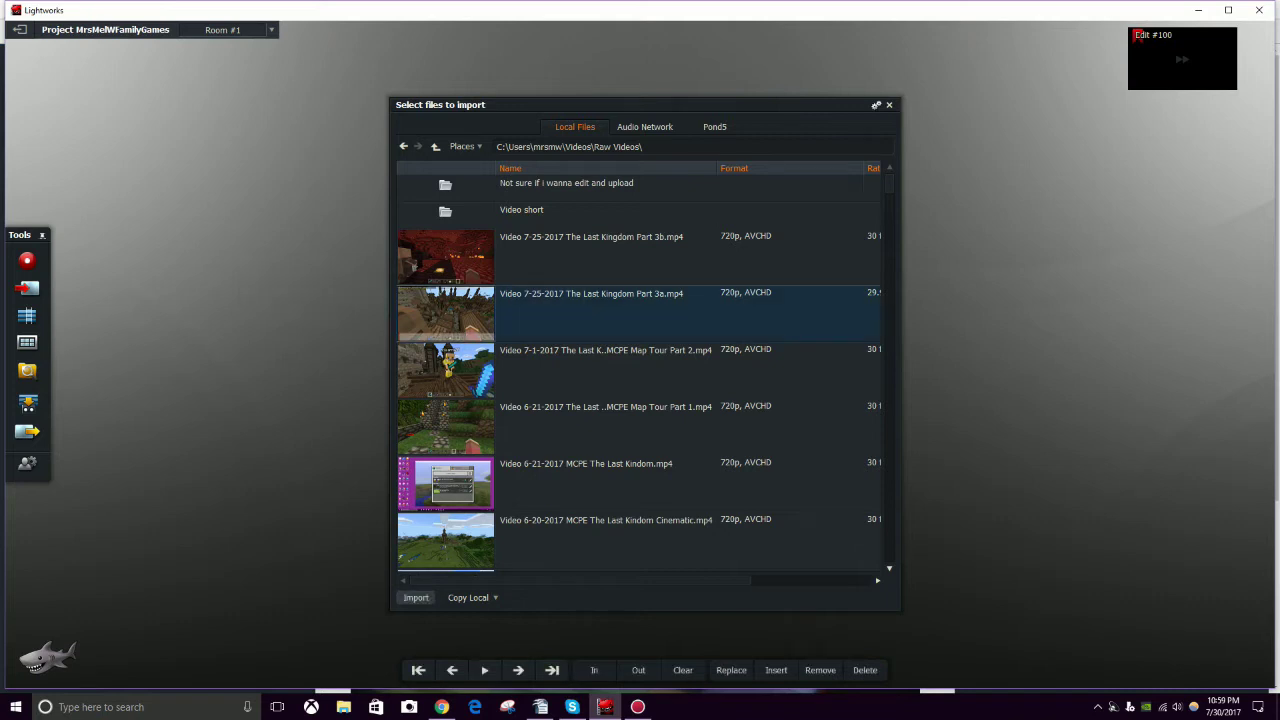
pyautogui.press('Return')
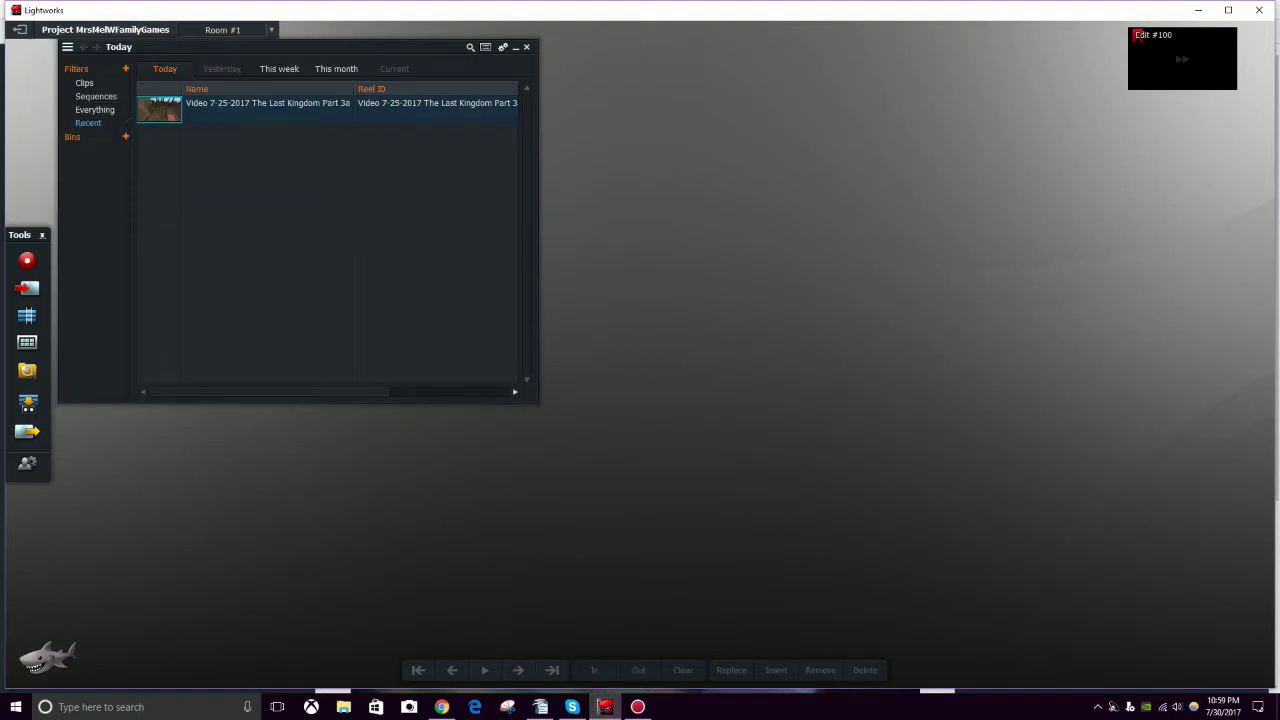
# Step: Import Video 7-25-2017 The Last Kingdom Part 3b.mp4 from the Raw Videos folder
pyautogui.click(27, 289)
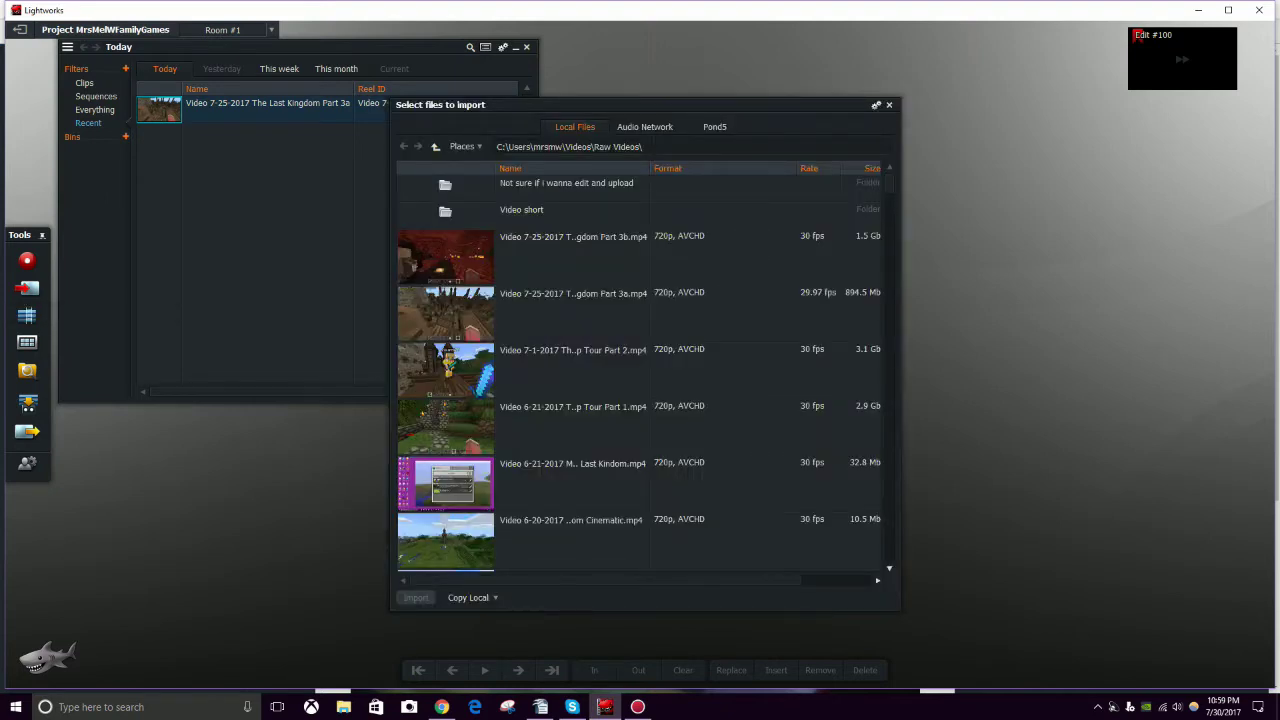
pyautogui.click(446, 257)
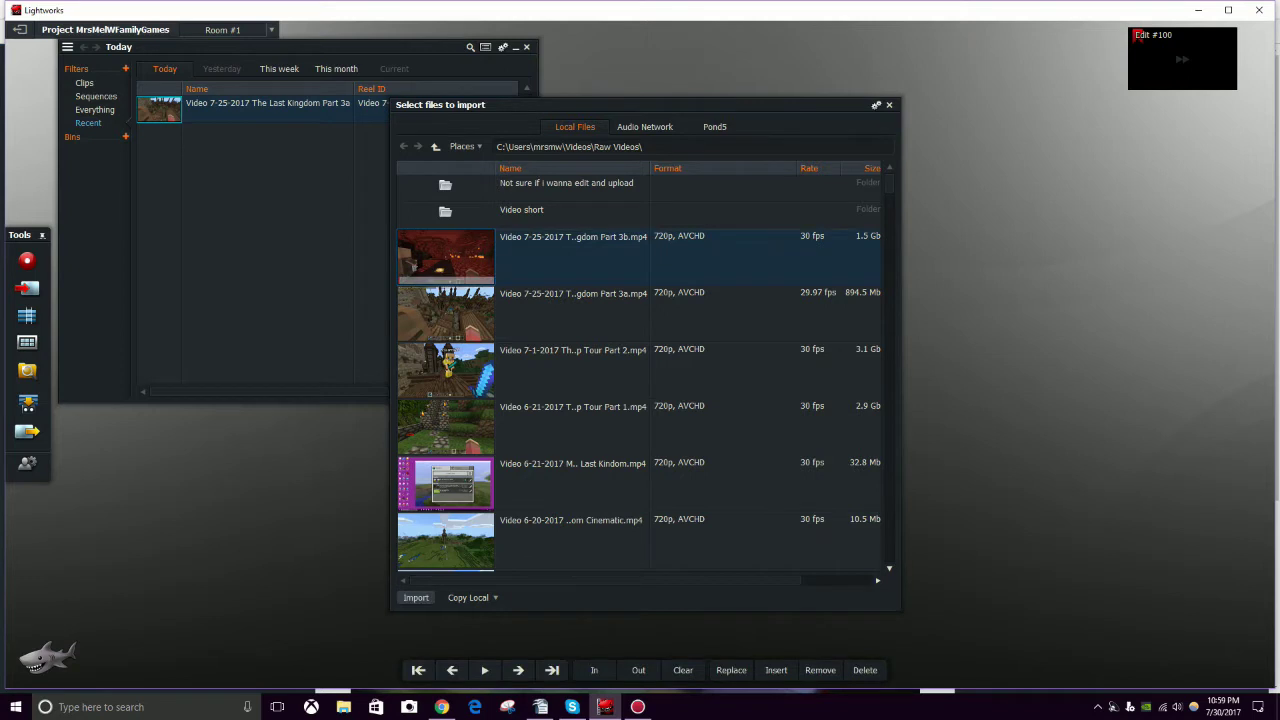
pyautogui.click(416, 598)
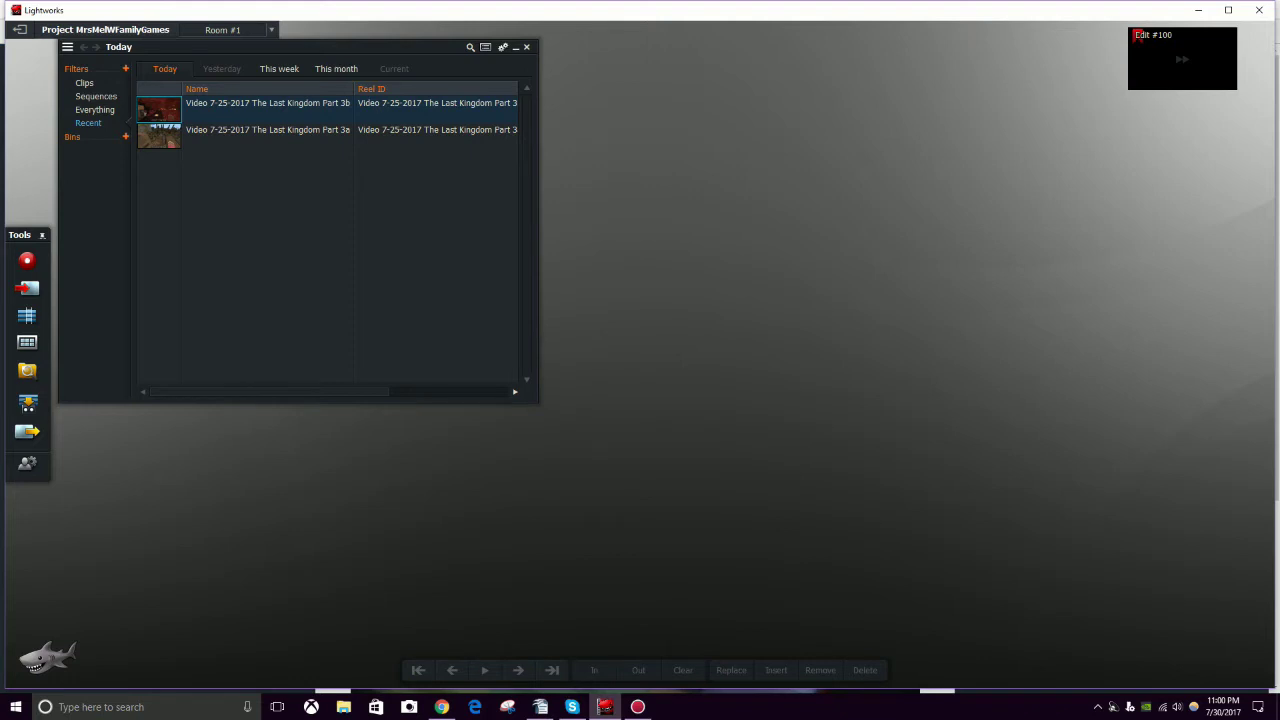
pyautogui.scroll(-10, 640, 370)
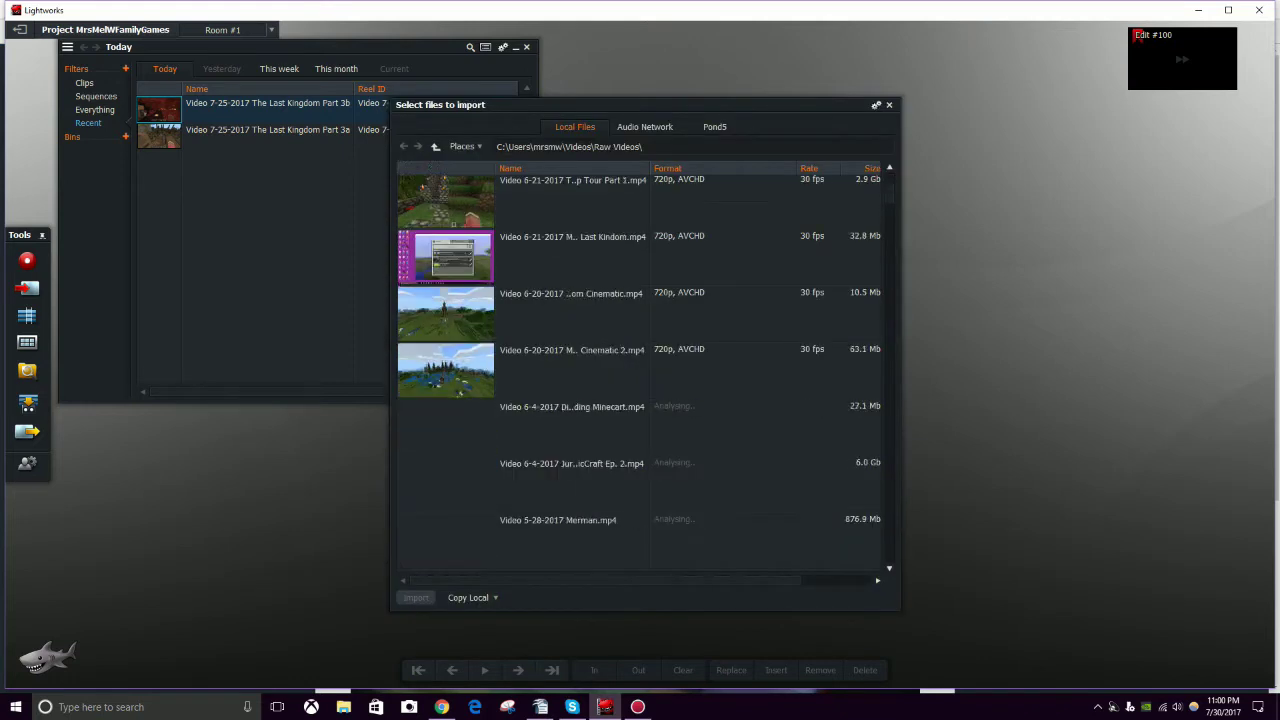
pyautogui.scroll(-15, 640, 370)
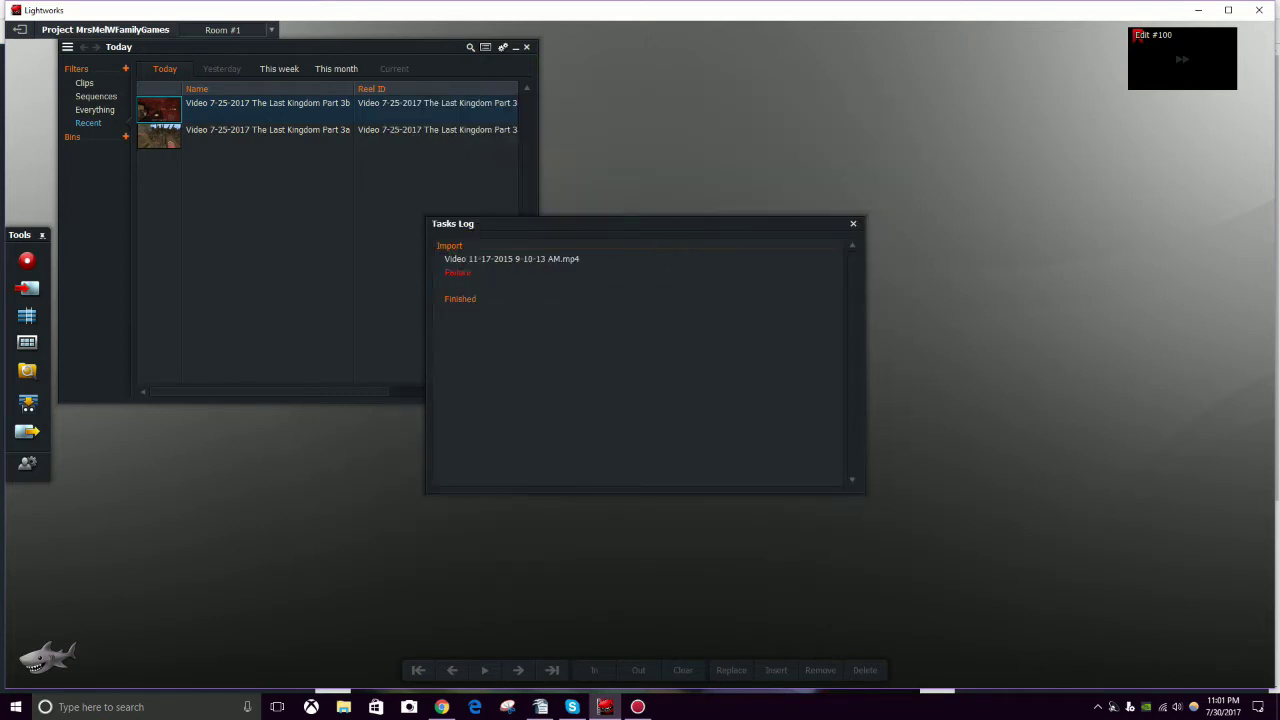
pyautogui.click(853, 224)
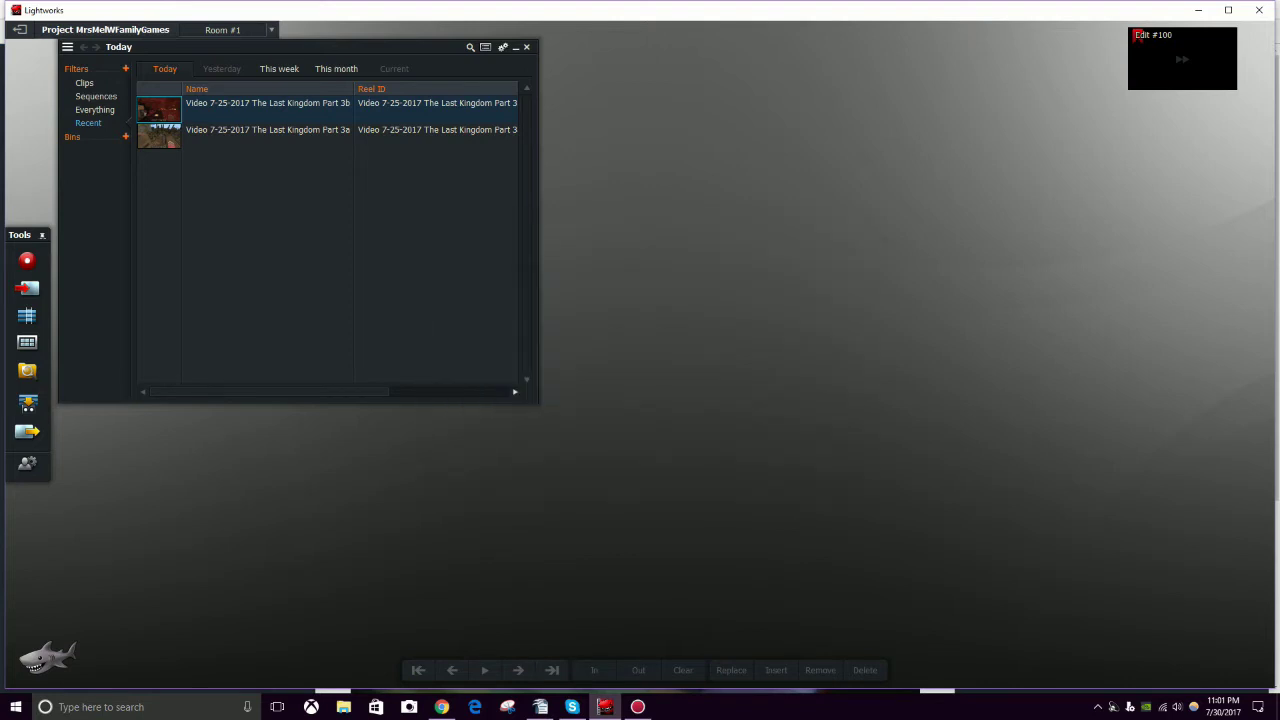
pyautogui.click(27, 288)
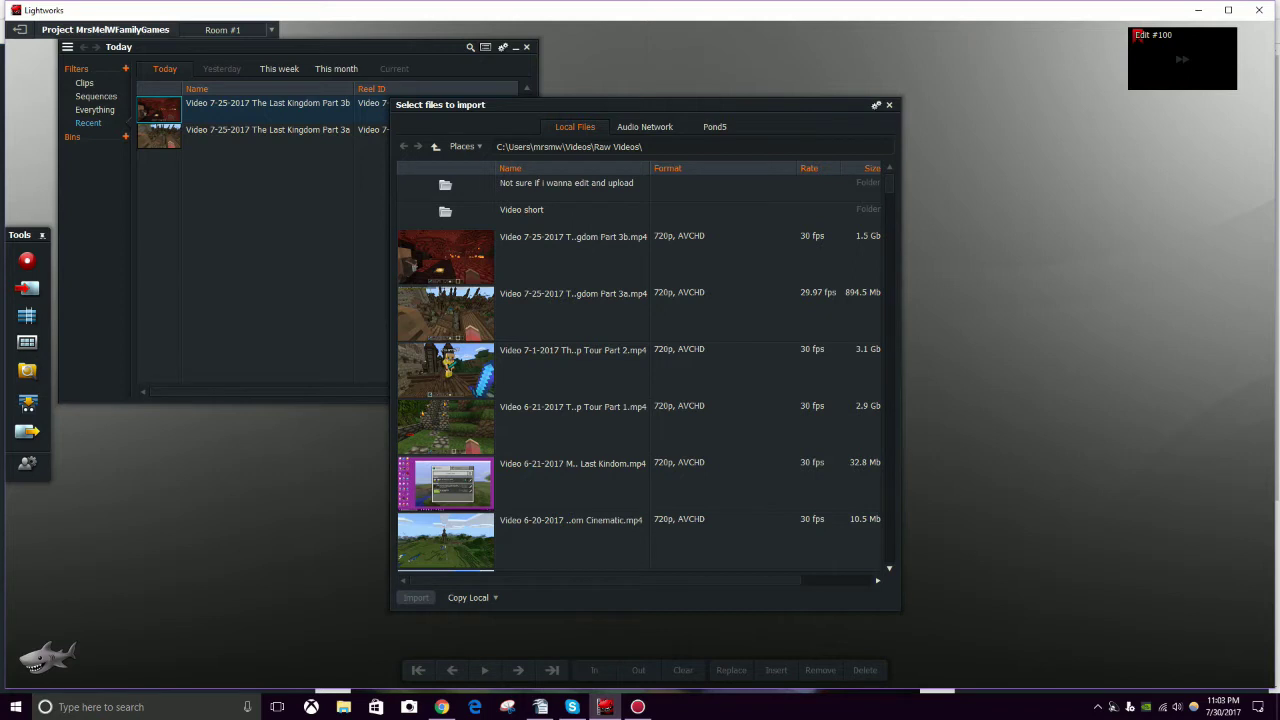
pyautogui.click(888, 104)
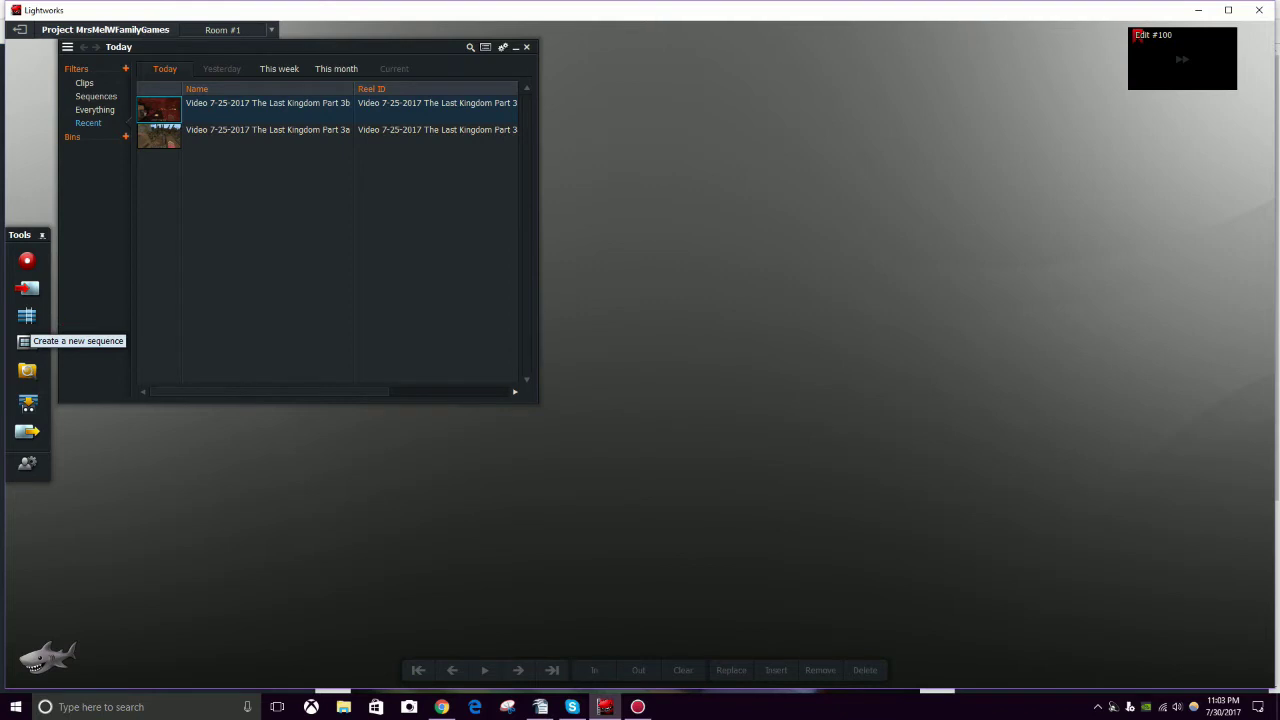
# Step: Create a new sequence and add the Video 7-25-2017 The Last Kingdom Part 3a clip to it
pyautogui.click(25, 341)
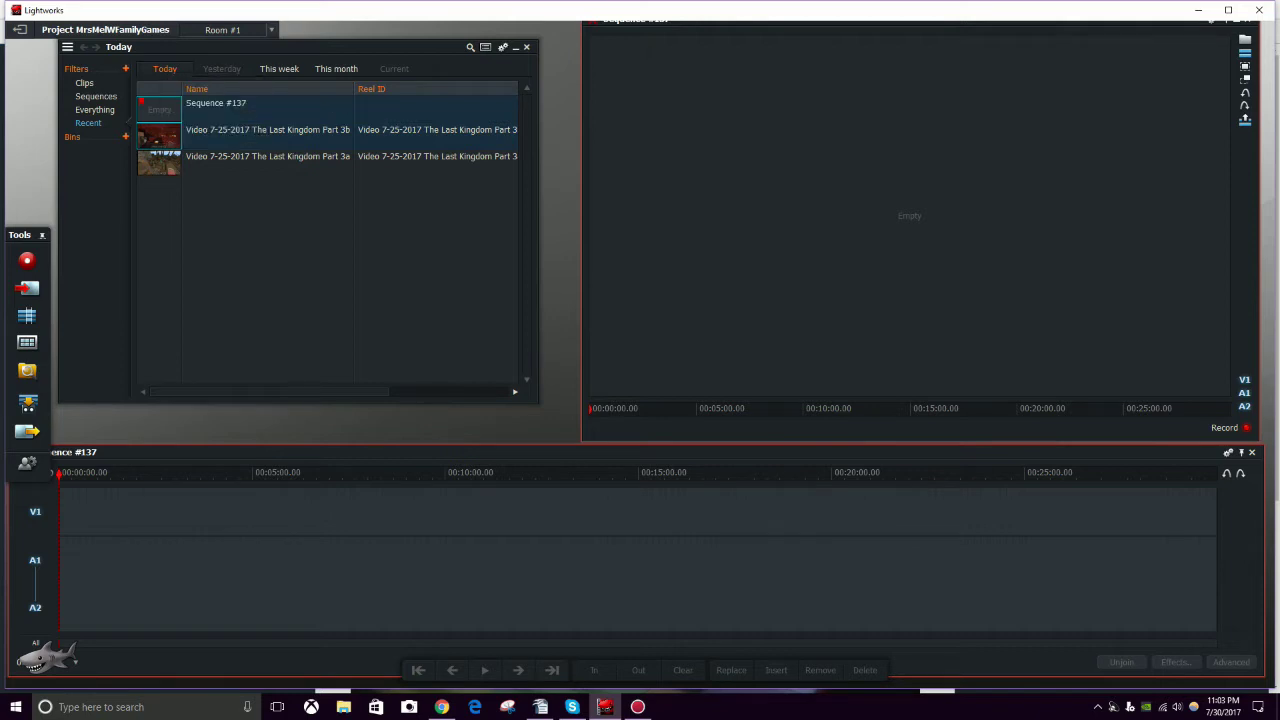
pyautogui.moveTo(158, 162); pyautogui.dragTo(930, 195)
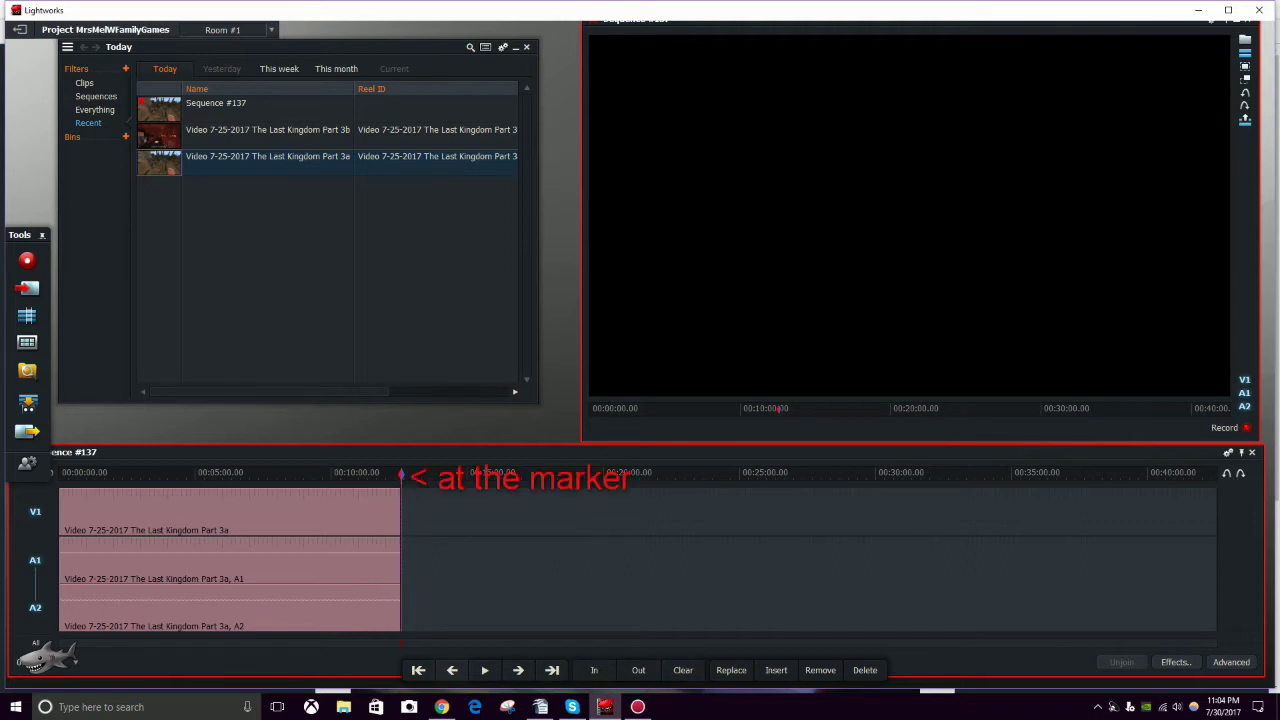
# Step: Delete the empty section between the end of the Part 3a clip and the end of the sequence
pyautogui.press('End')
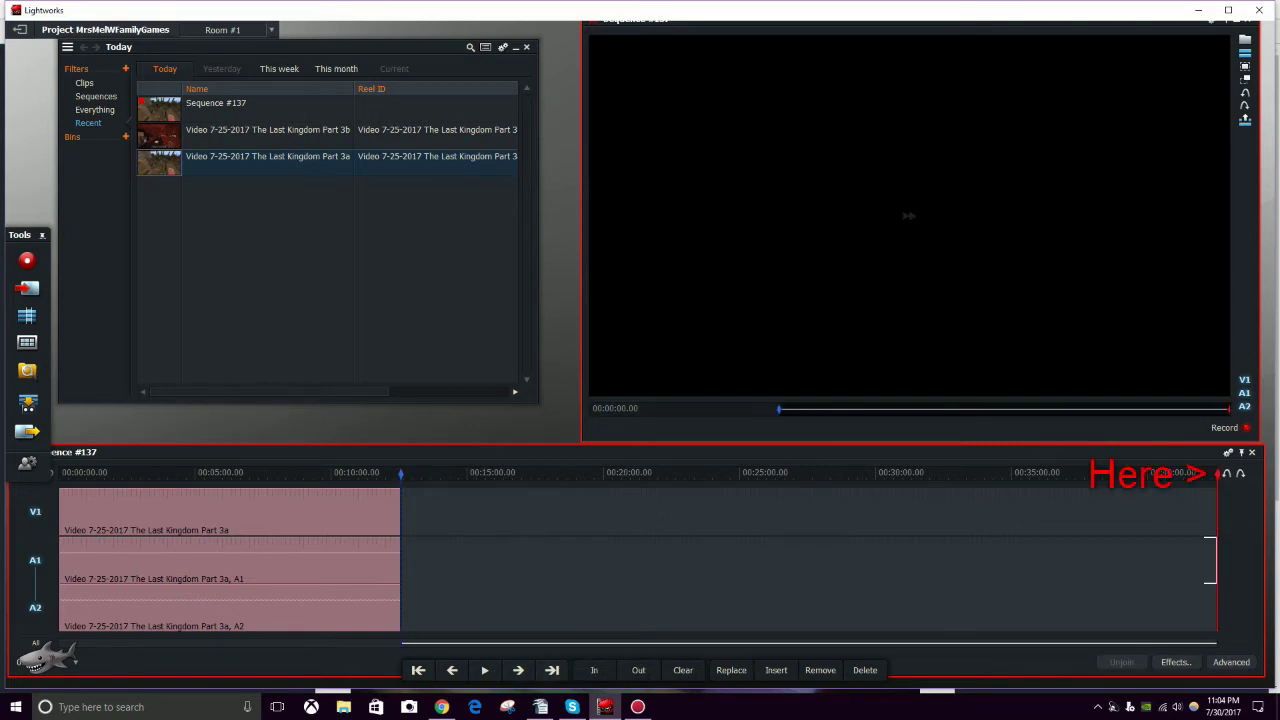
pyautogui.click(865, 670)
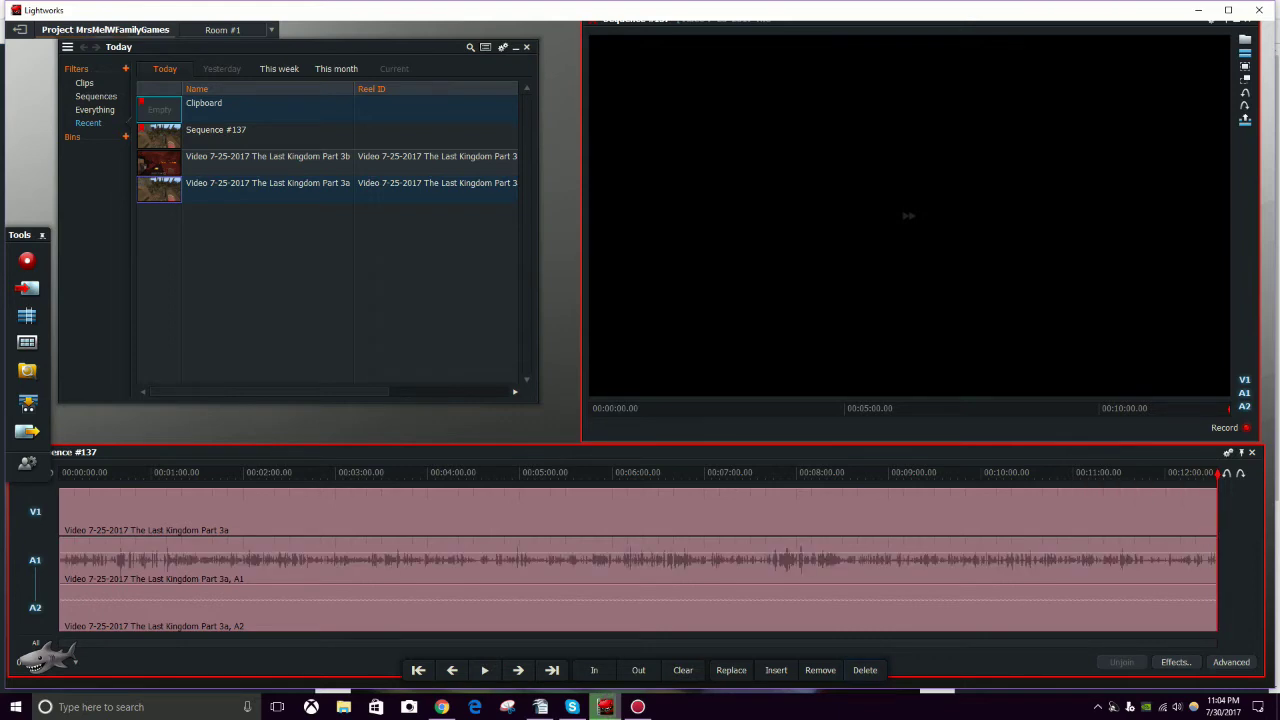
pyautogui.moveTo(1217, 474)
pyautogui.mouseDown()
pyautogui.moveTo(90, 474)
pyautogui.moveTo(1217, 474)
pyautogui.mouseUp()
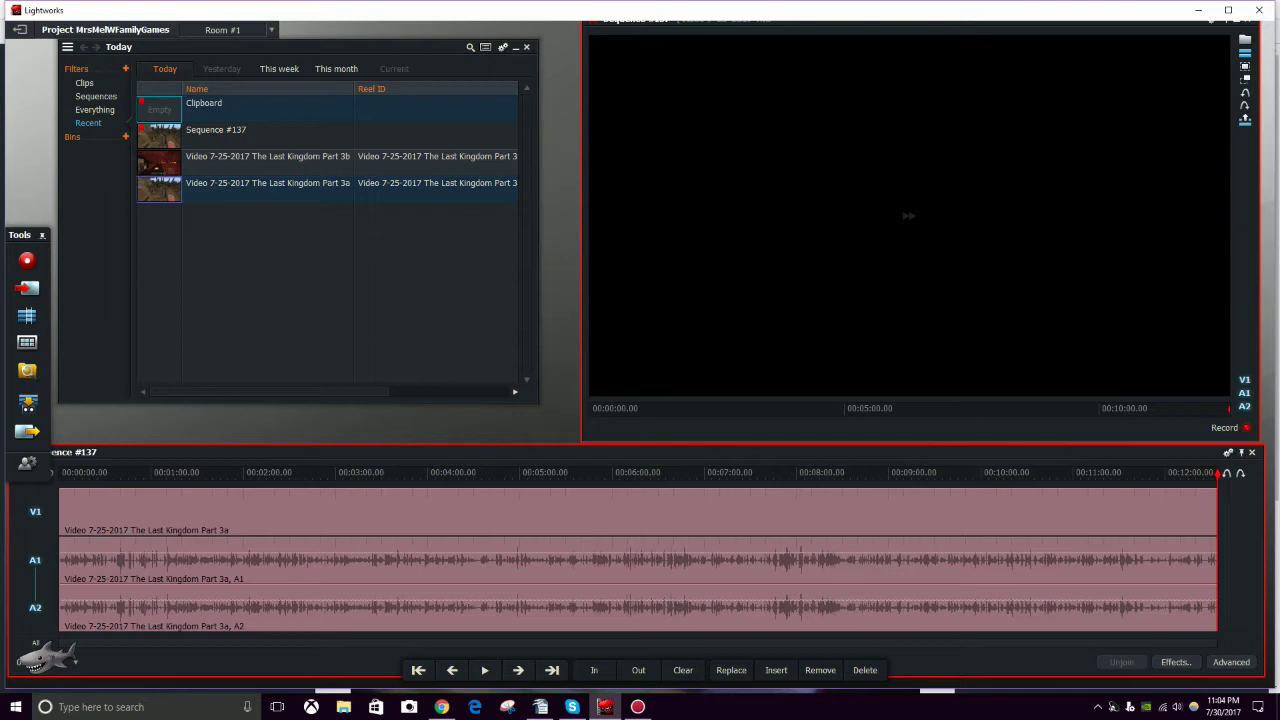
# Step: Play back the sequence from its start and again from just before the one-minute point
pyautogui.moveTo(1217, 473); pyautogui.dragTo(59, 473)
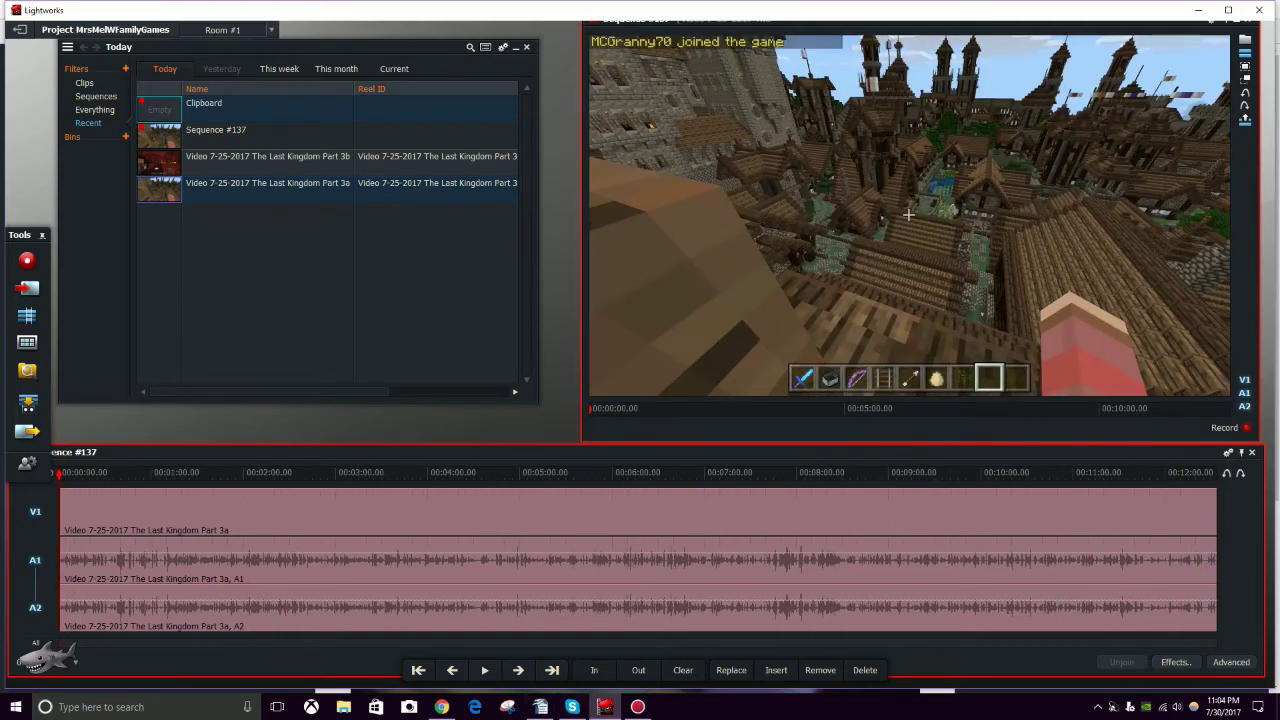
pyautogui.press('space')
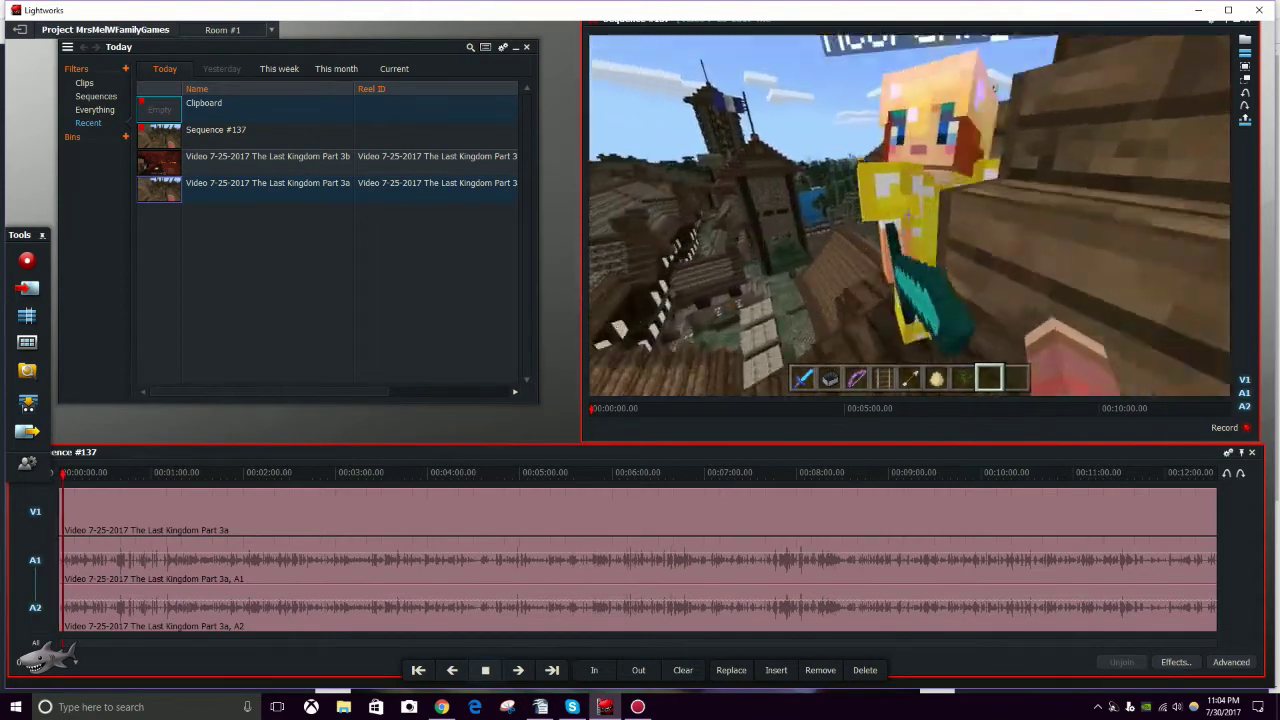
pyautogui.press('space')
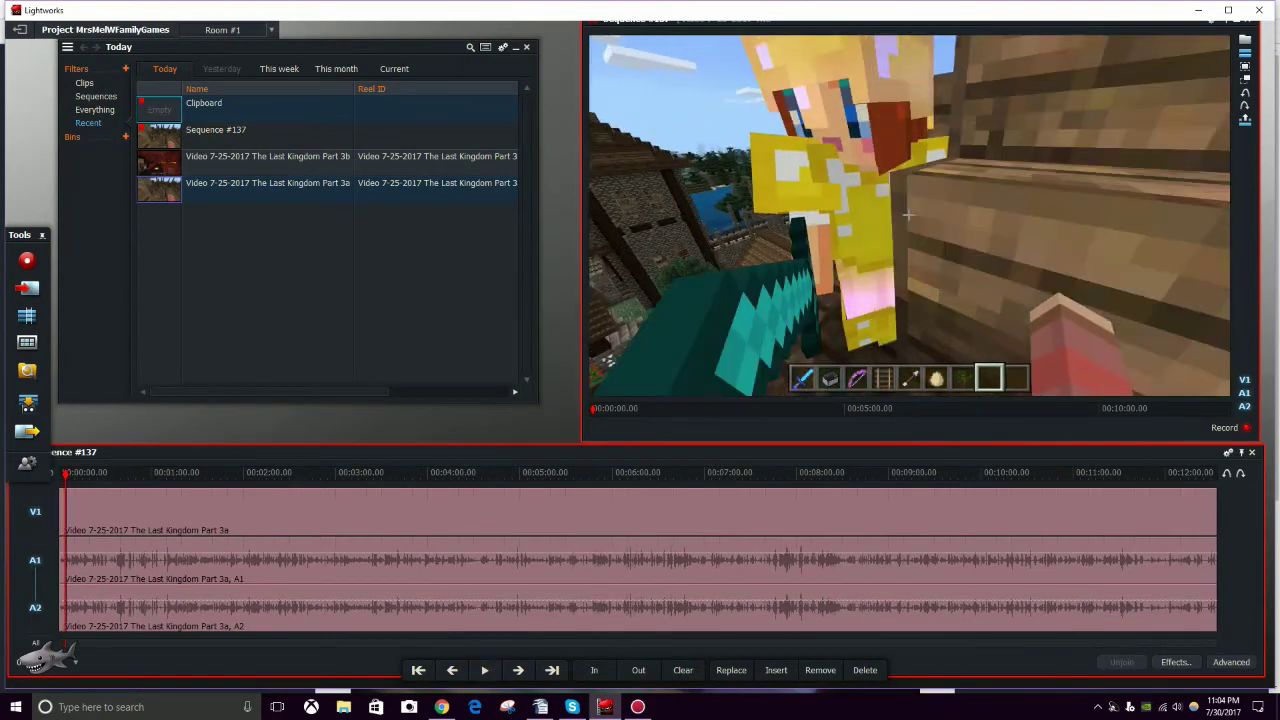
pyautogui.press('Home')
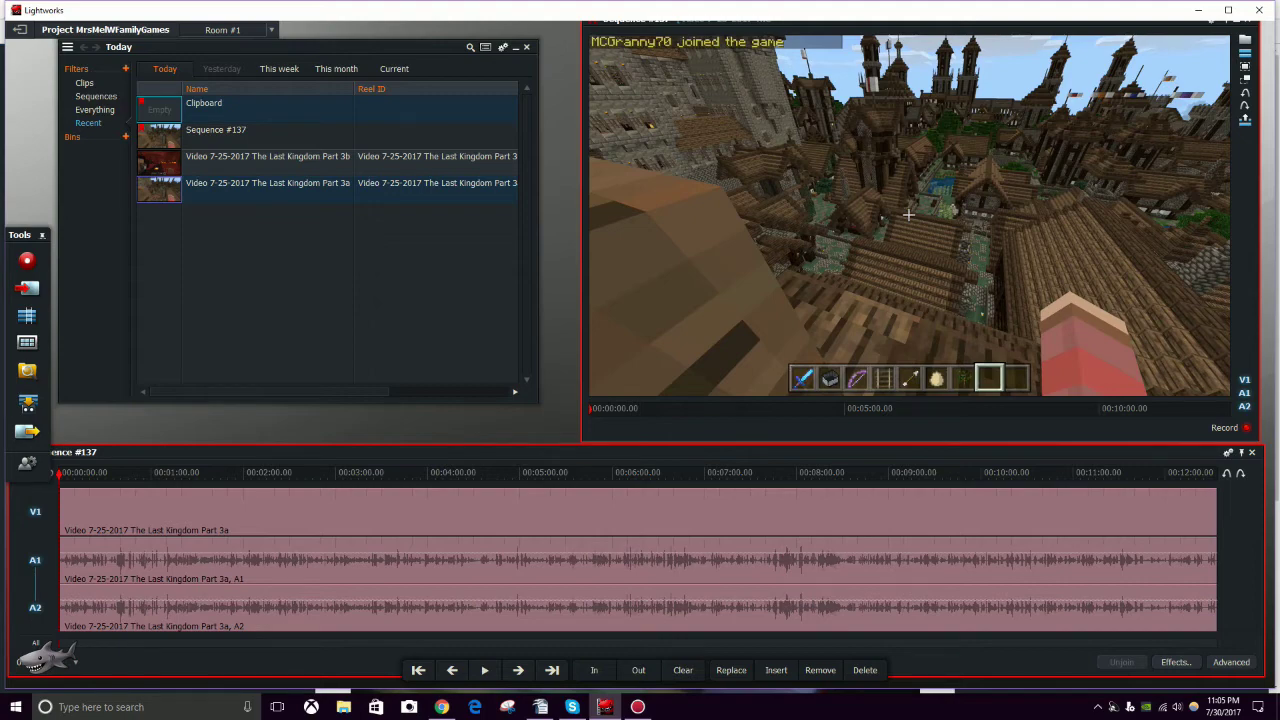
pyautogui.press('space')
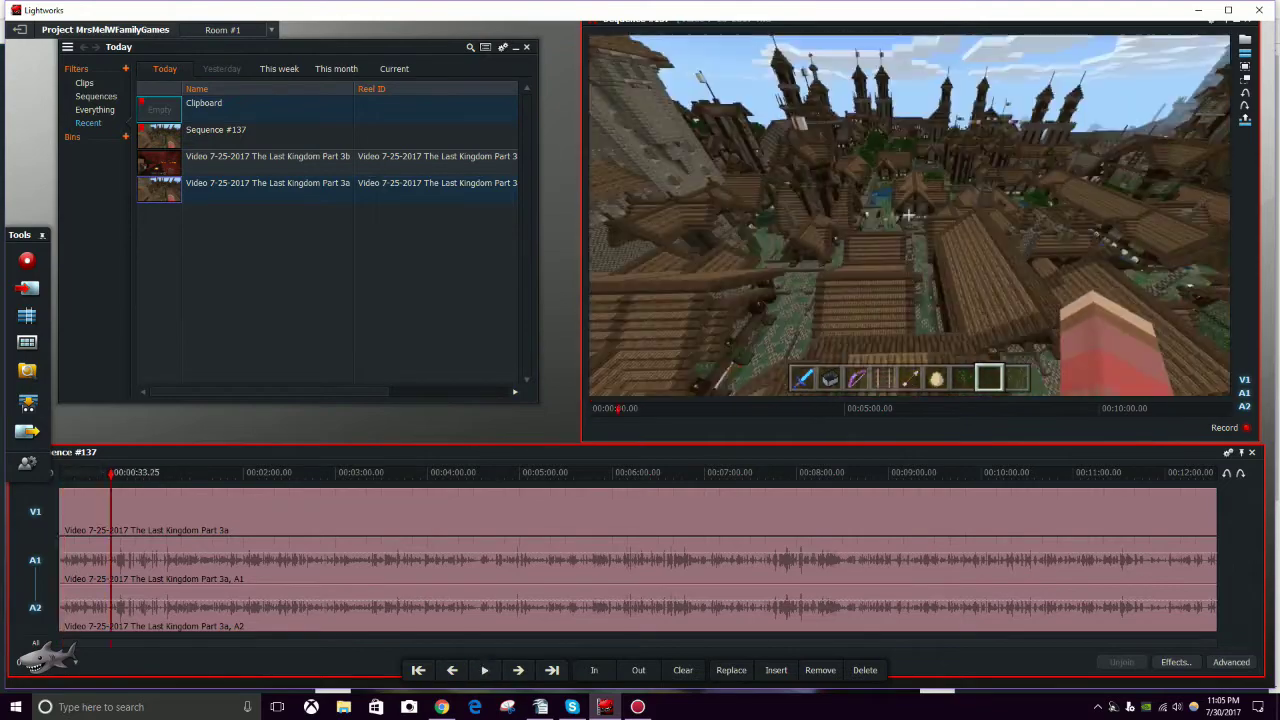
pyautogui.press('space')
pyautogui.moveTo(111, 474); pyautogui.dragTo(150, 474)
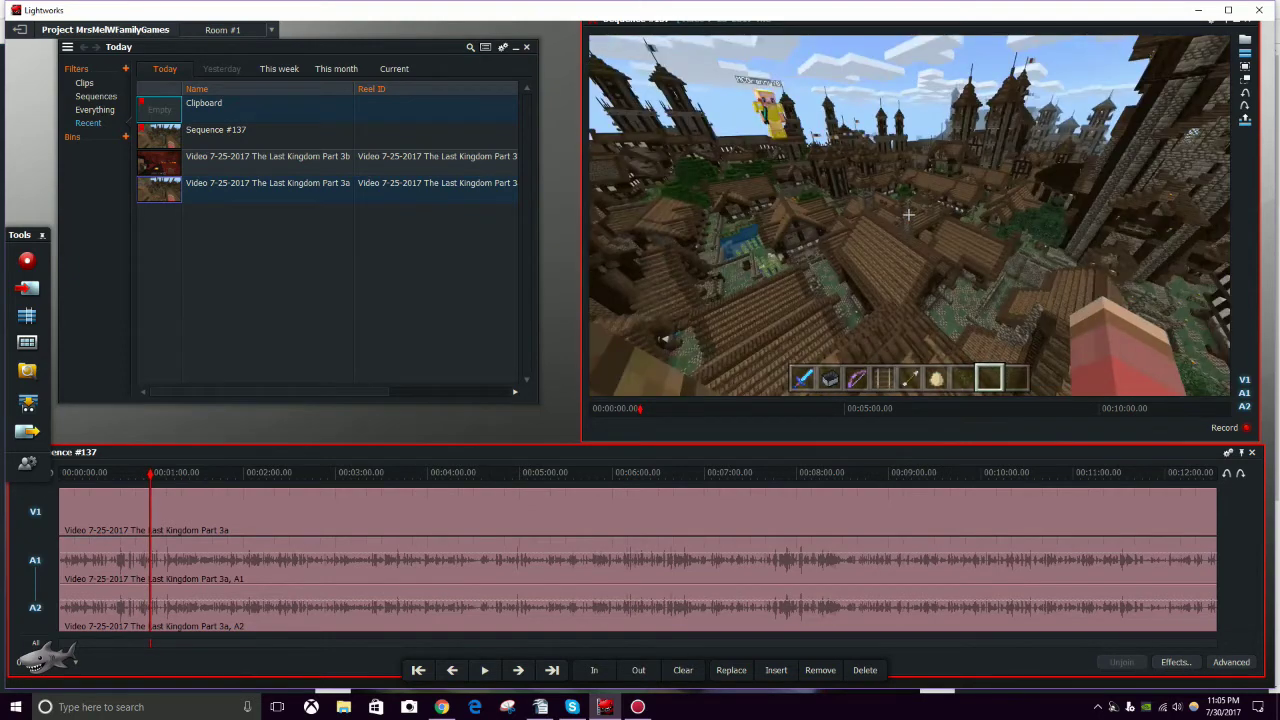
pyautogui.press('space')
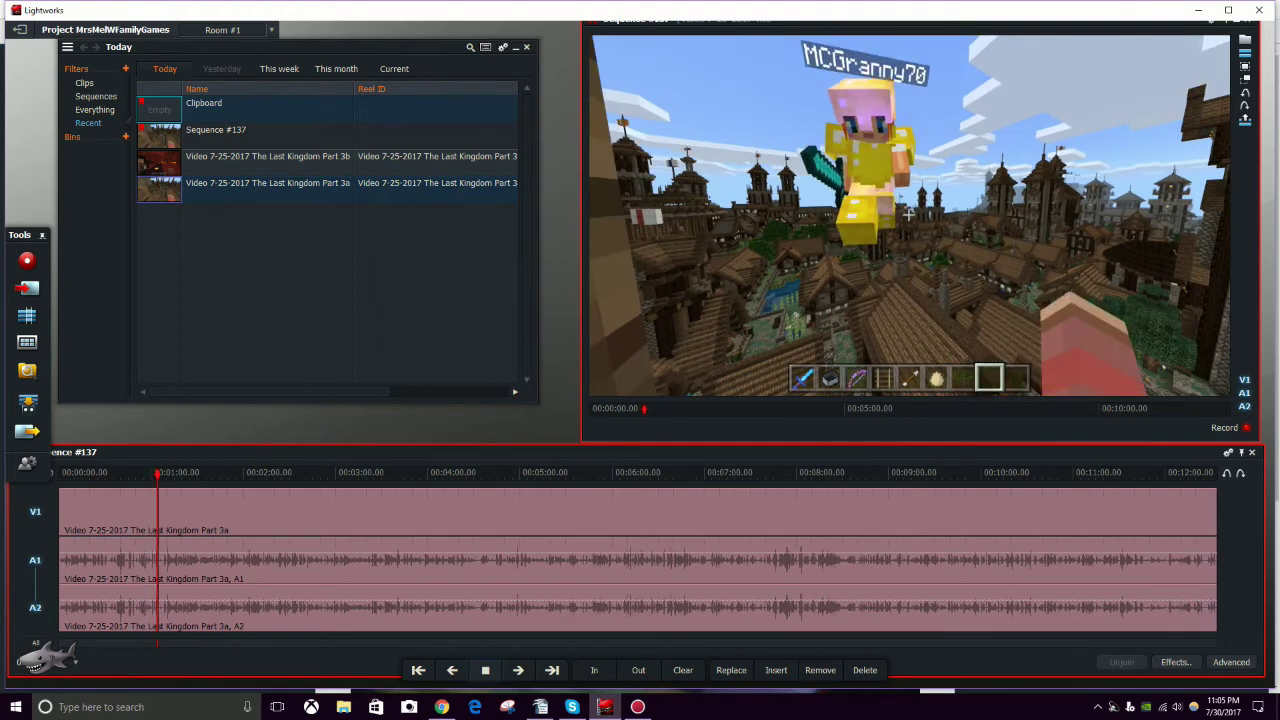
pyautogui.press('space')
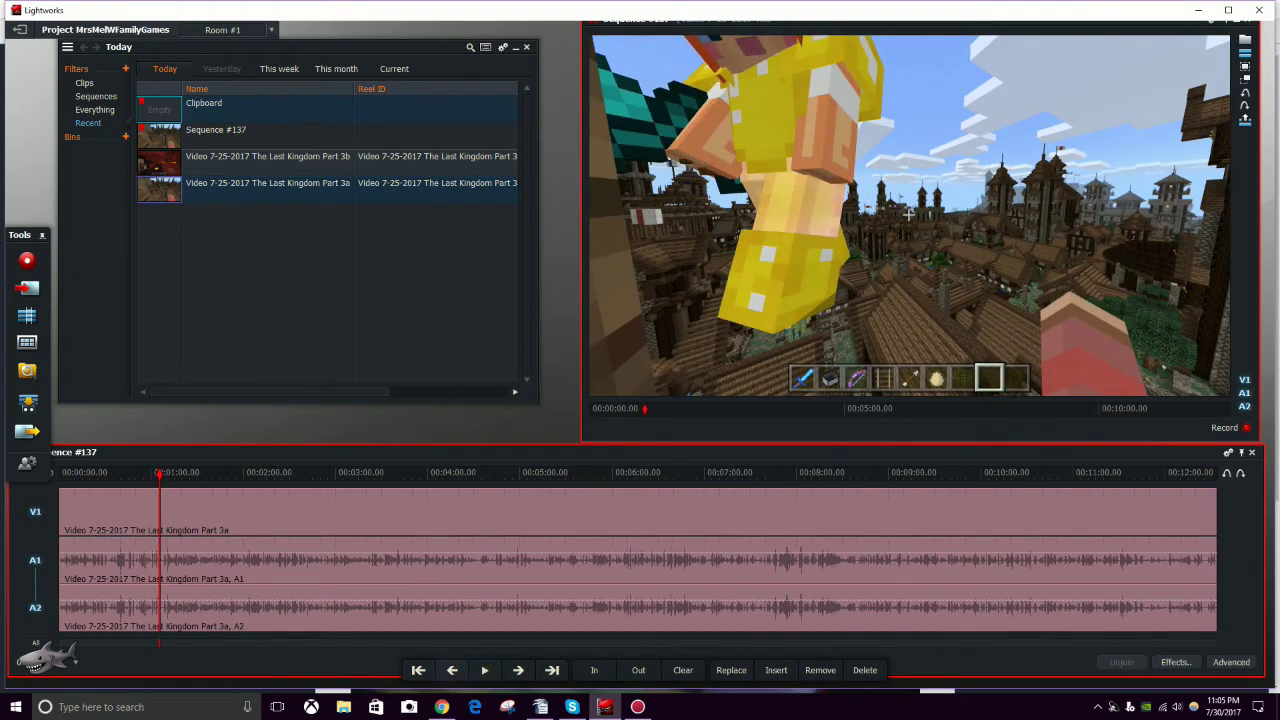
# Step: Mark the in point at the sequence's start and play on from about the one-minute point towards the end of the unwanted opening
pyautogui.moveTo(159, 474); pyautogui.dragTo(59, 474)
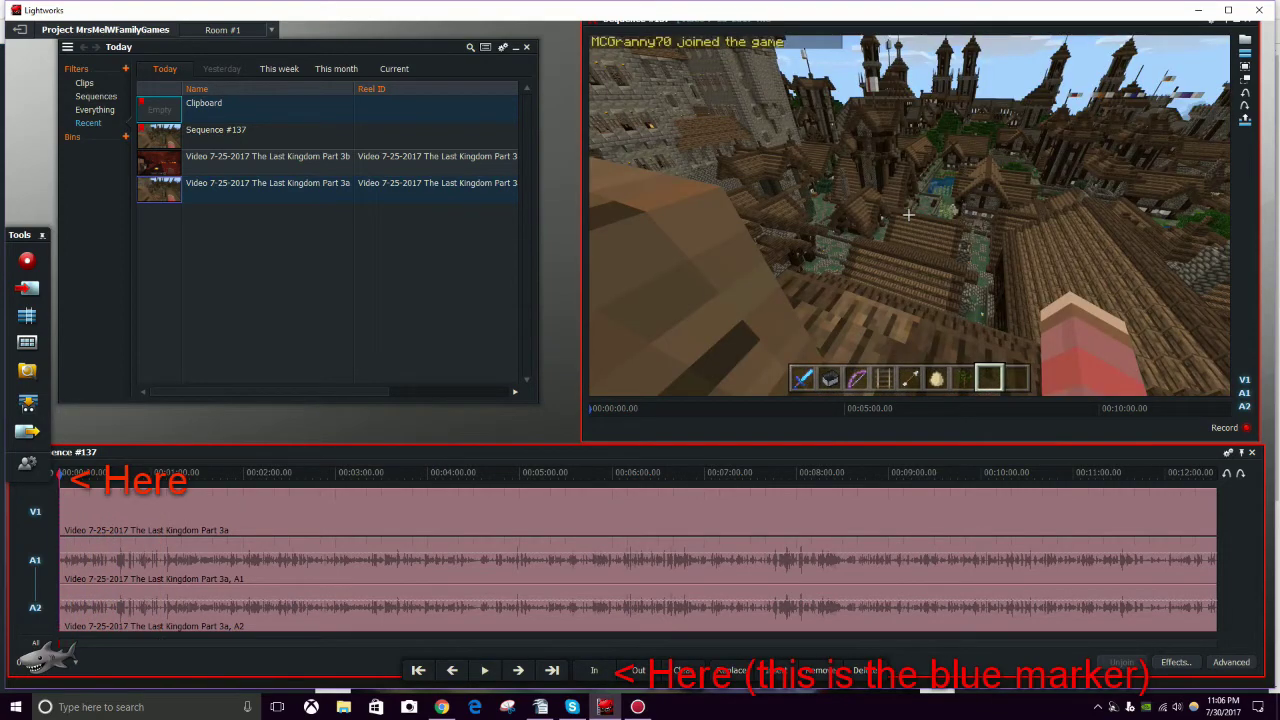
pyautogui.moveTo(59, 474); pyautogui.dragTo(155, 474)
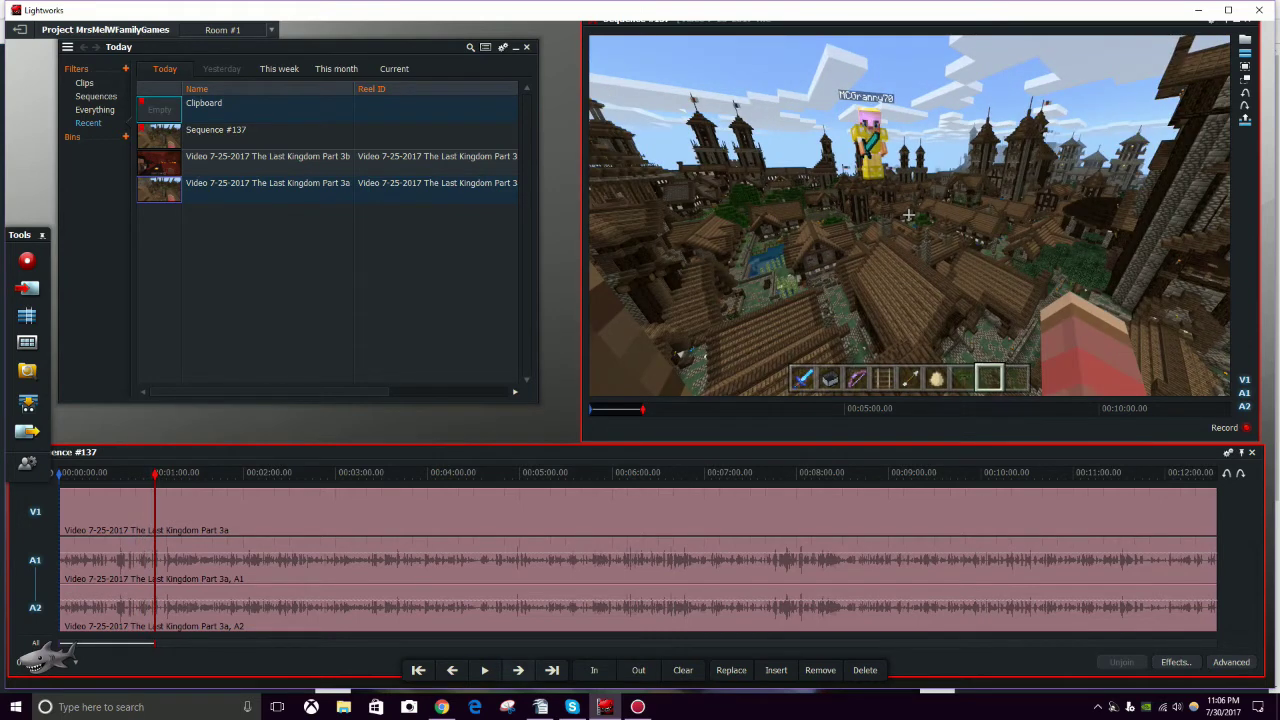
pyautogui.press('space')
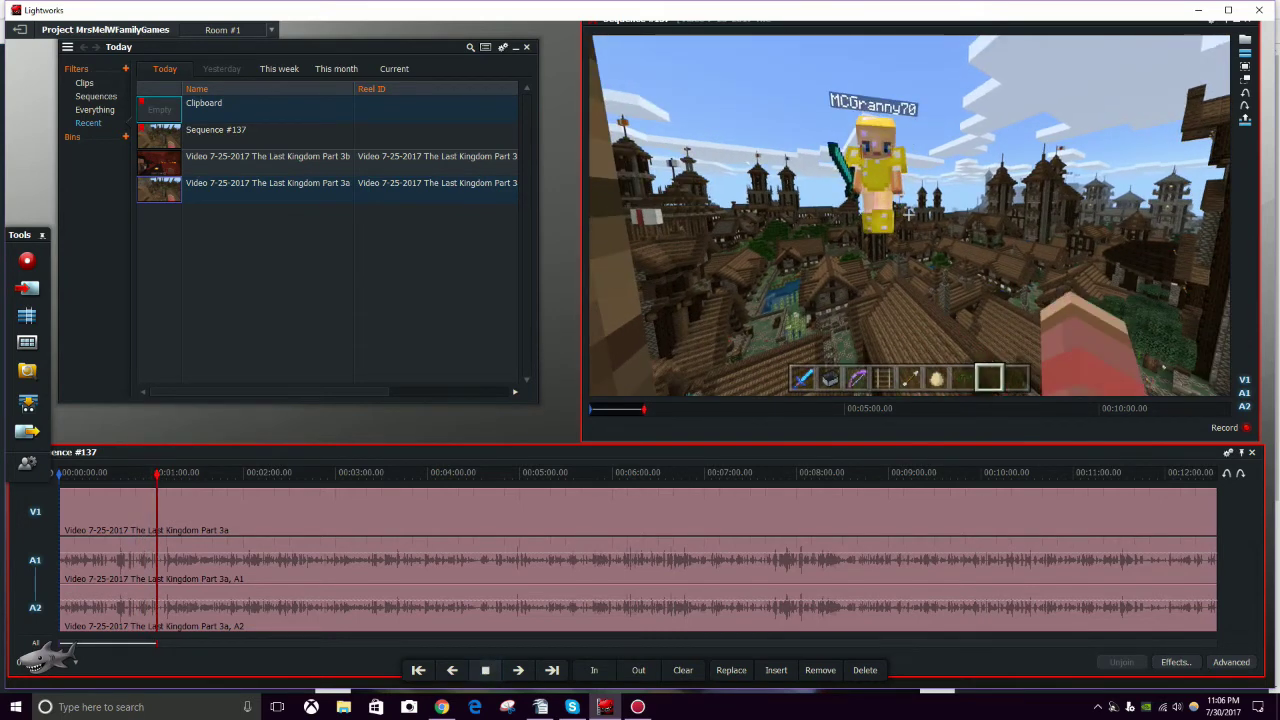
pyautogui.press('space')
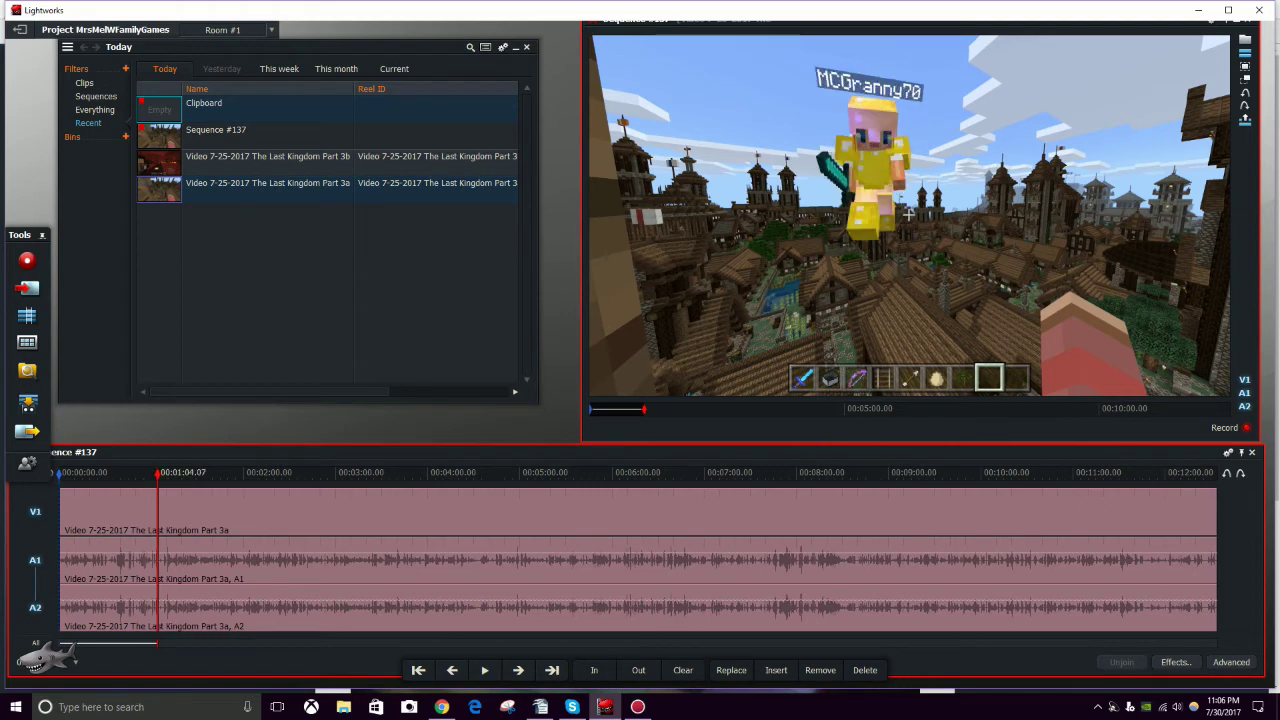
pyautogui.press('space')
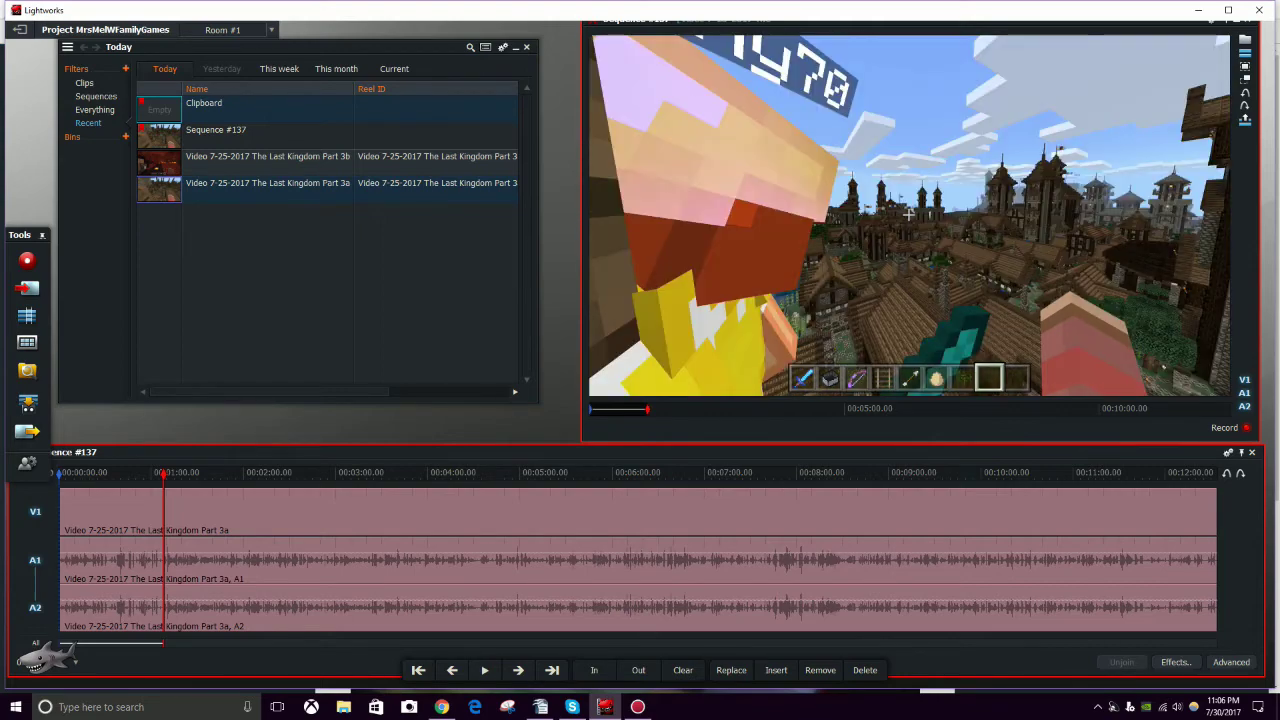
# Step: Fine-tune the end of the marked opening section to about 1:10, stepping by frames and playing briefly
pyautogui.press('Right')
pyautogui.press('Right')
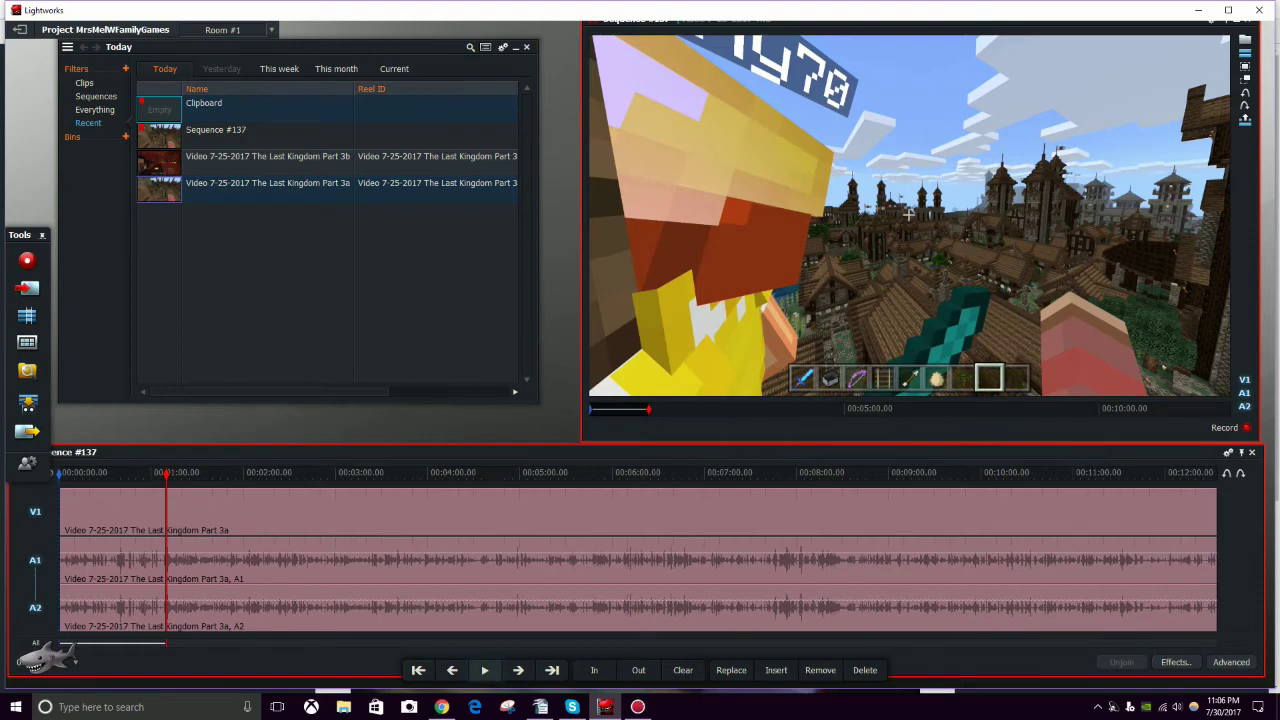
pyautogui.press('space')
pyautogui.press('space')
pyautogui.press('Left')
pyautogui.press('Left')
pyautogui.press('Left')
pyautogui.press('Left')
pyautogui.press('space')
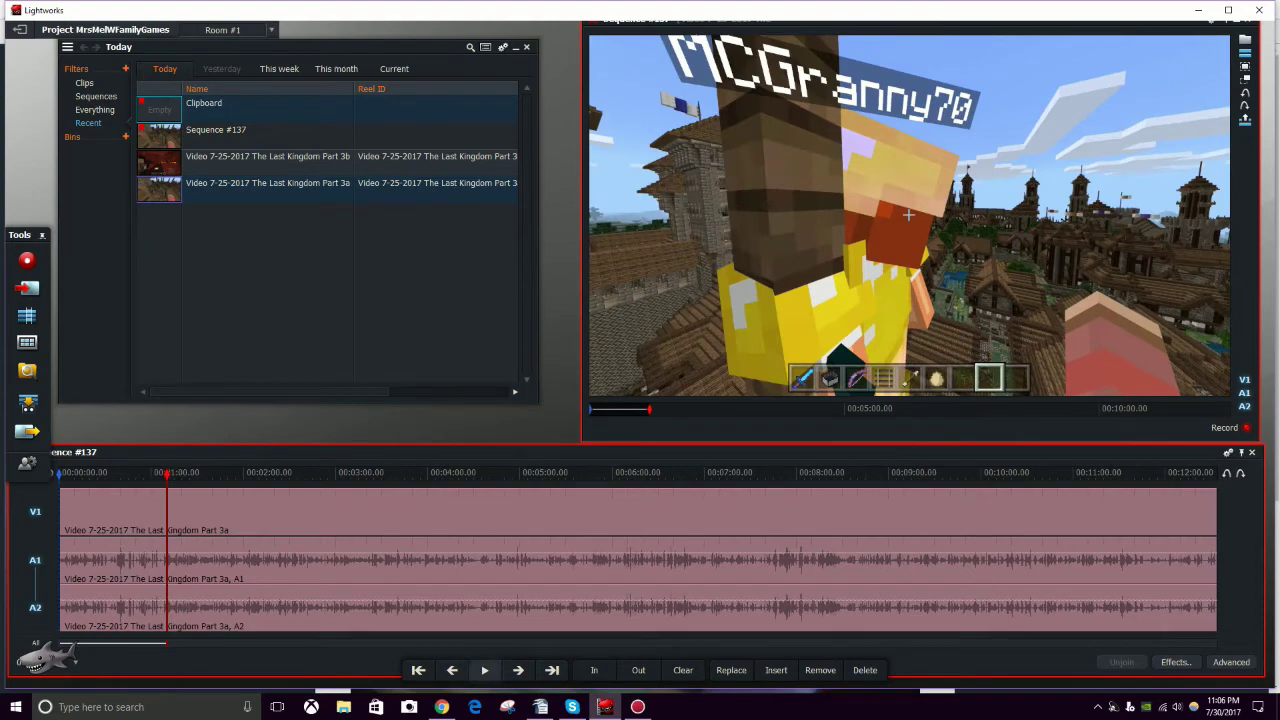
pyautogui.press('space')
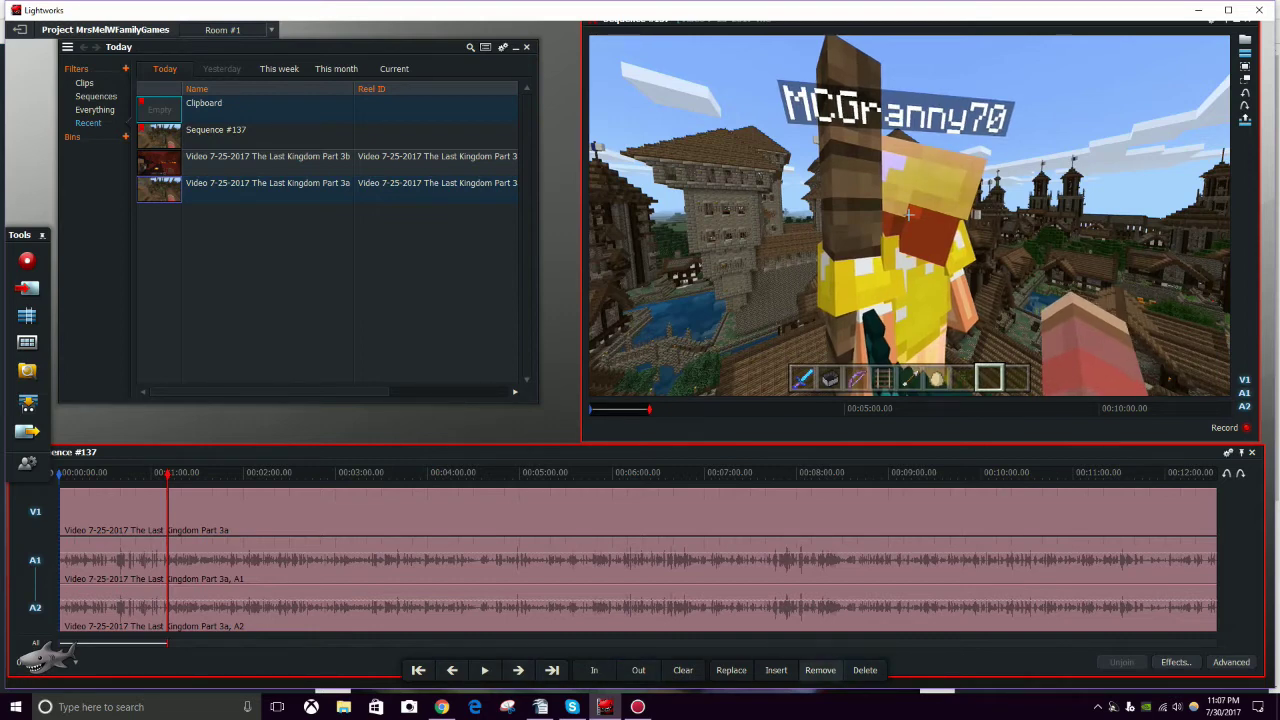
# Step: Delete the marked opening section without leaving a gap, and briefly play the new beginning of the sequence
pyautogui.click(822, 670)
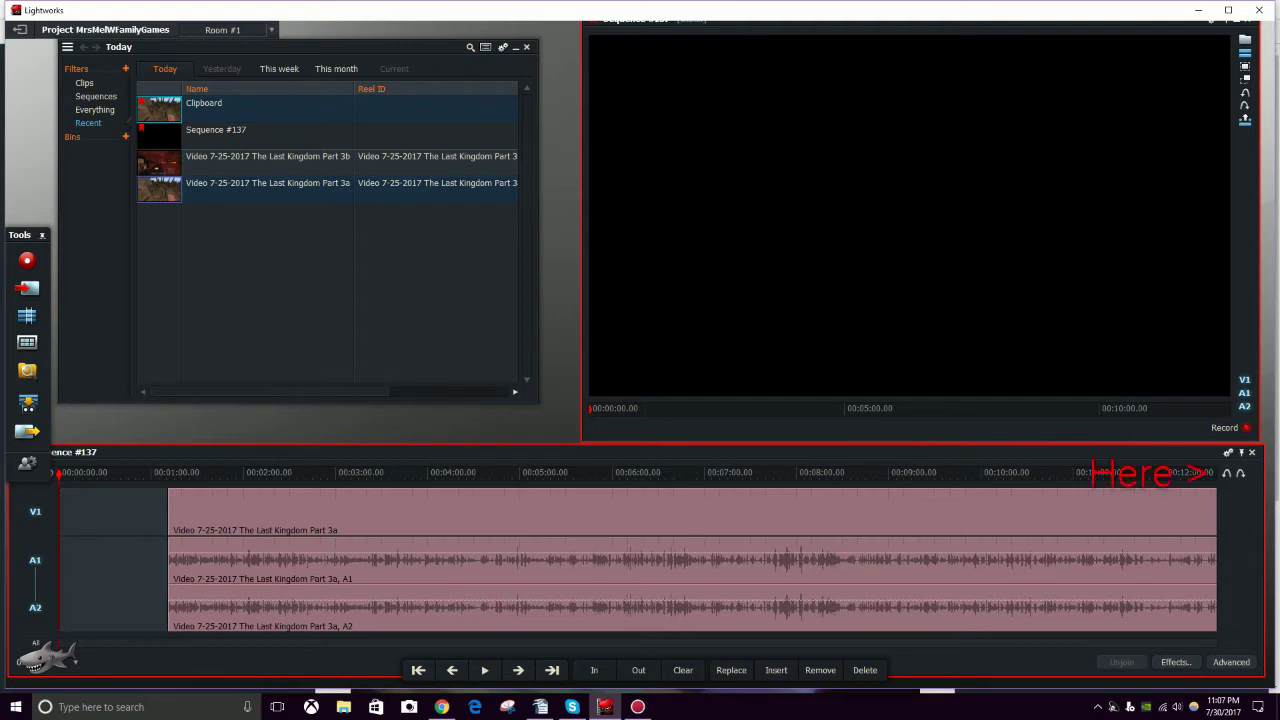
pyautogui.click(1226, 473)
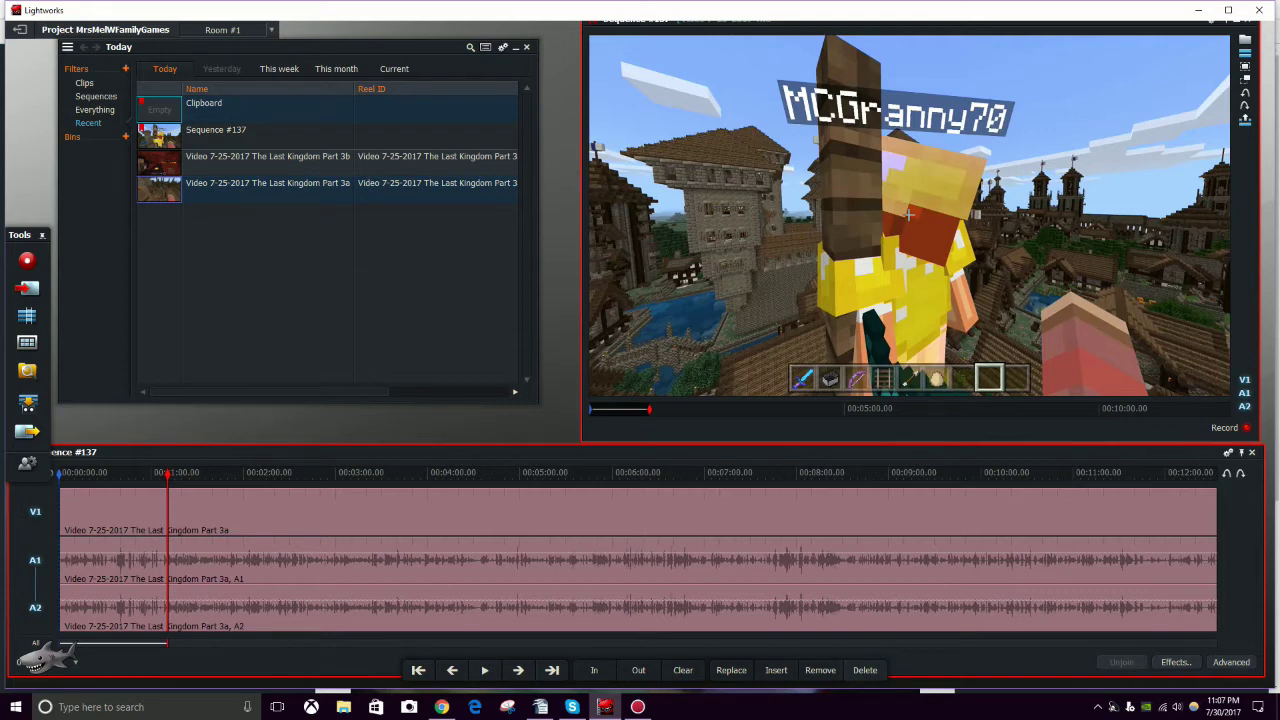
pyautogui.click(865, 670)
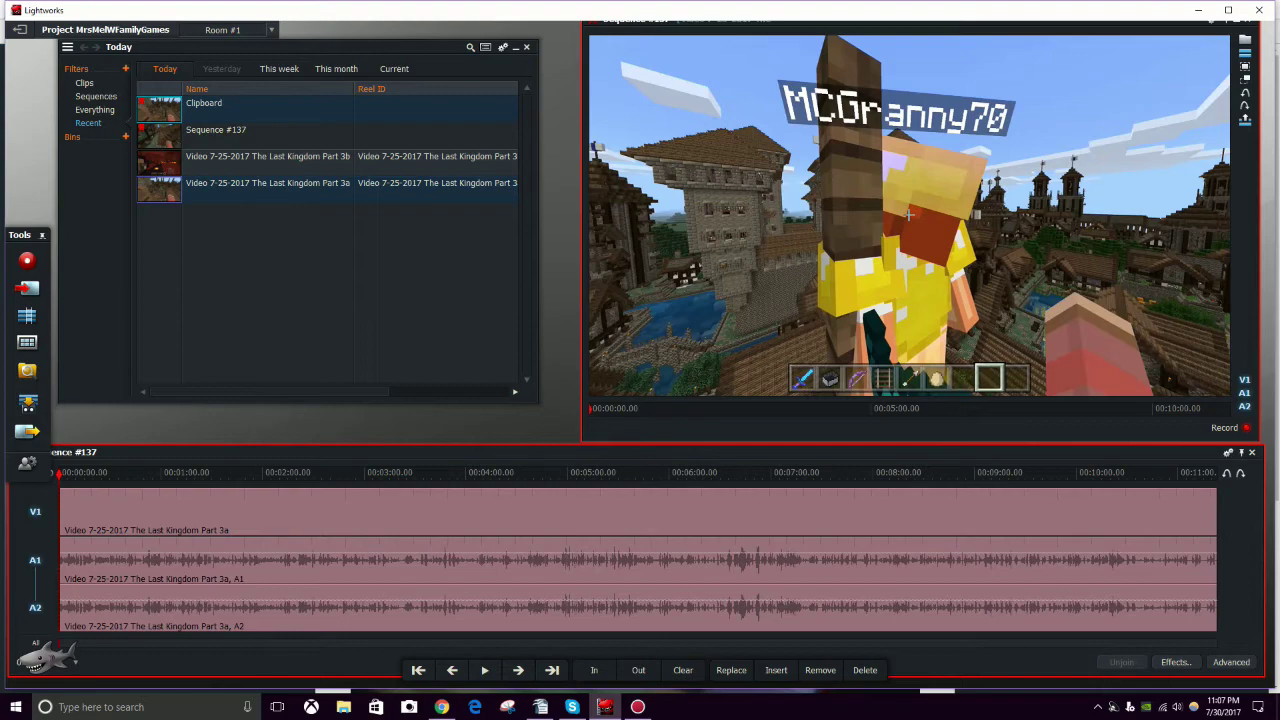
pyautogui.press('space')
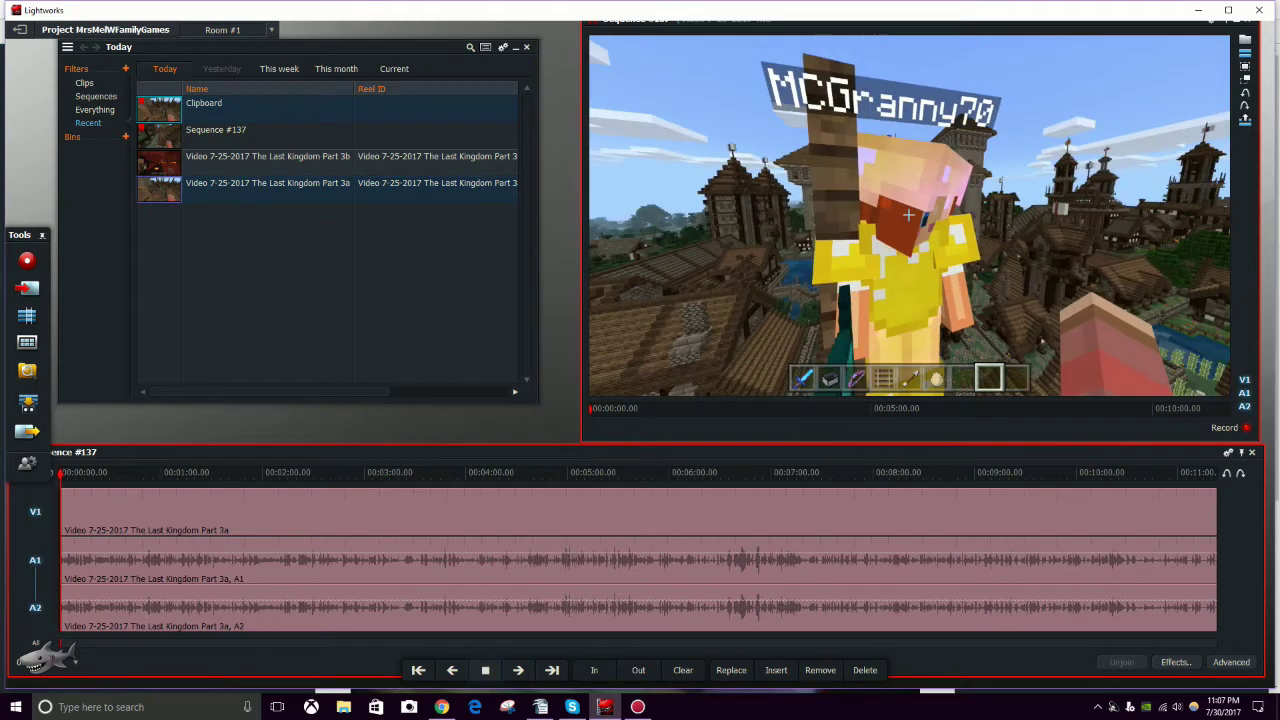
pyautogui.press('space')
pyautogui.press('Home')
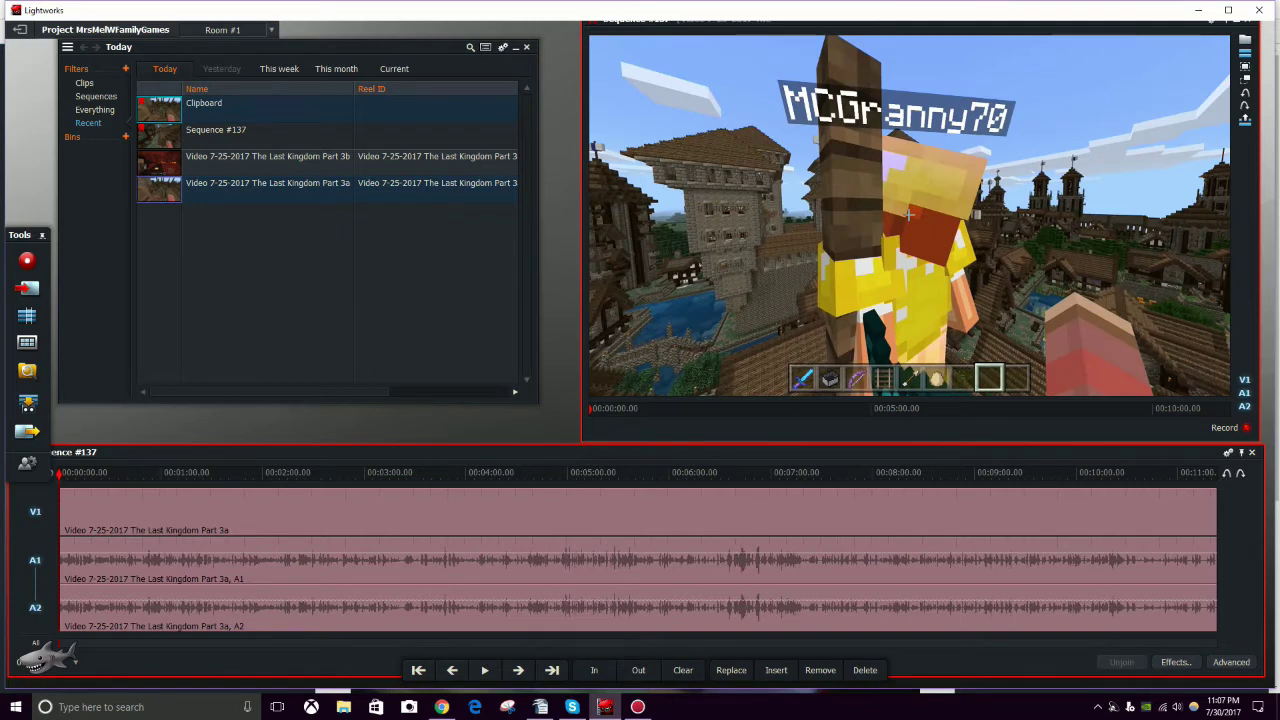
# Step: Import the GICintroMrsMelW (Rusty Hook Remix) mp4 from the Blender Intros folder inside Videos\Final Edit
pyautogui.click(27, 288)
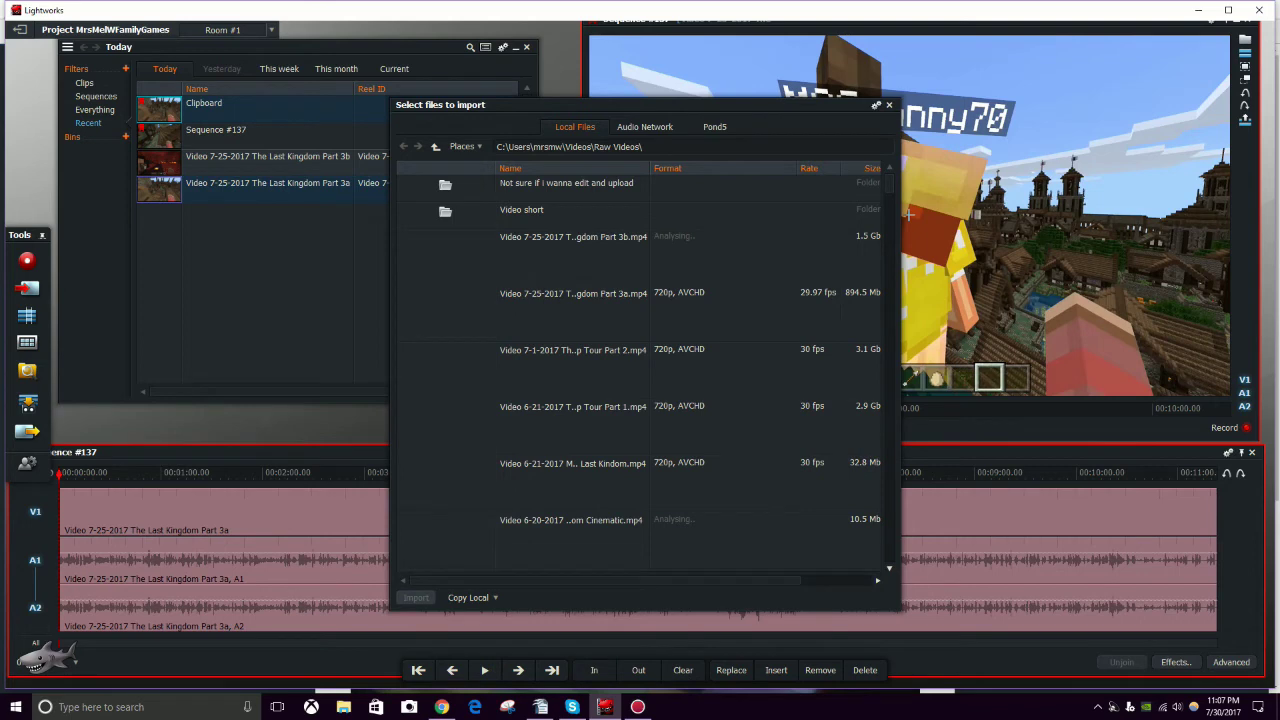
pyautogui.click(435, 146)
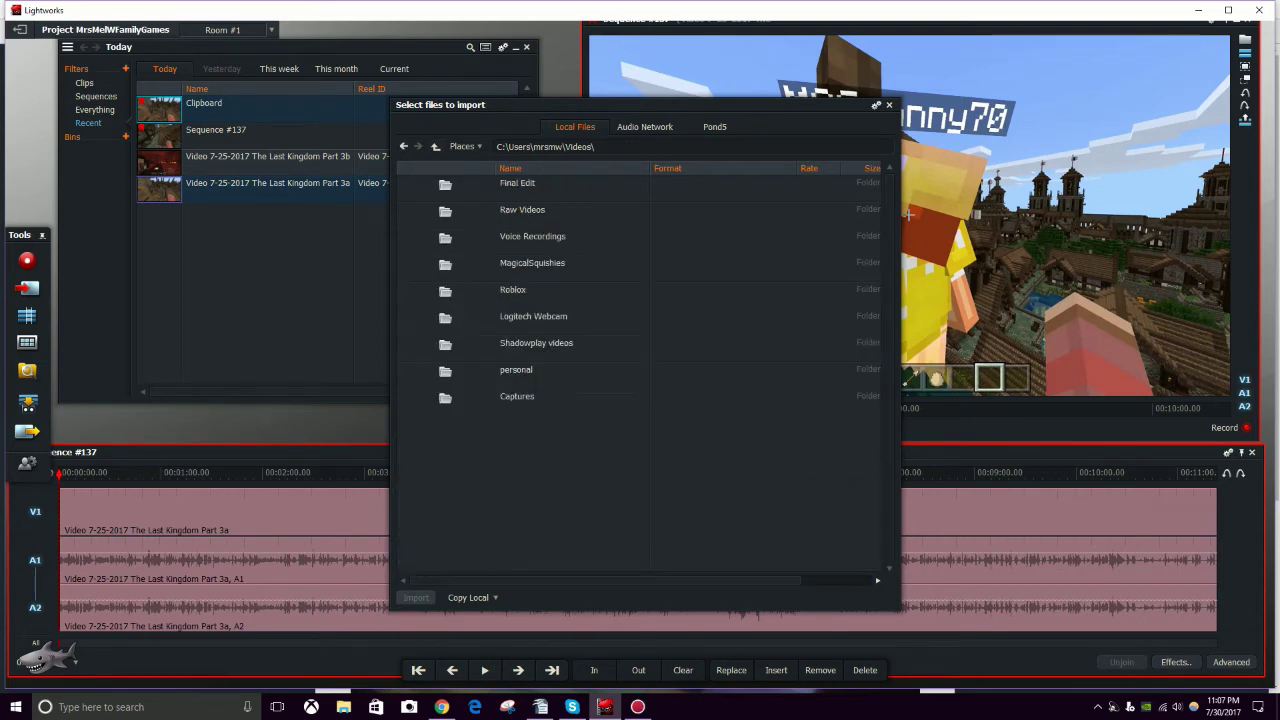
pyautogui.doubleClick(517, 183)
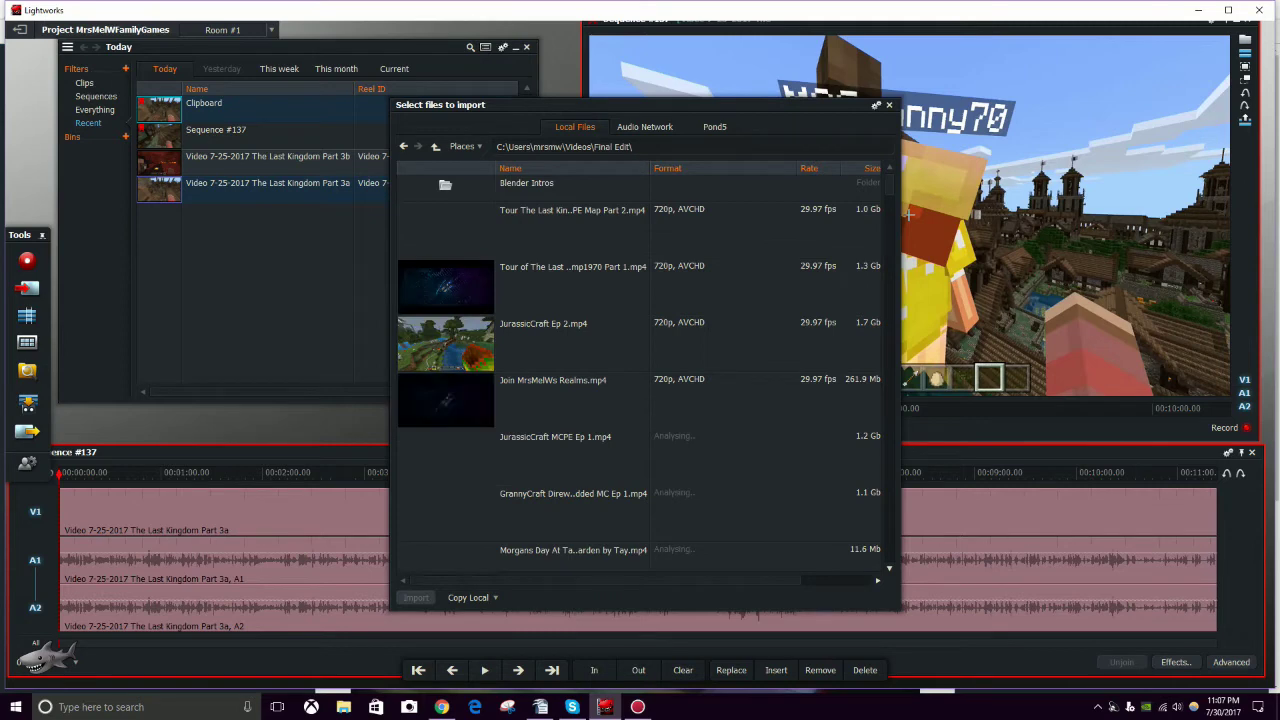
pyautogui.doubleClick(517, 183)
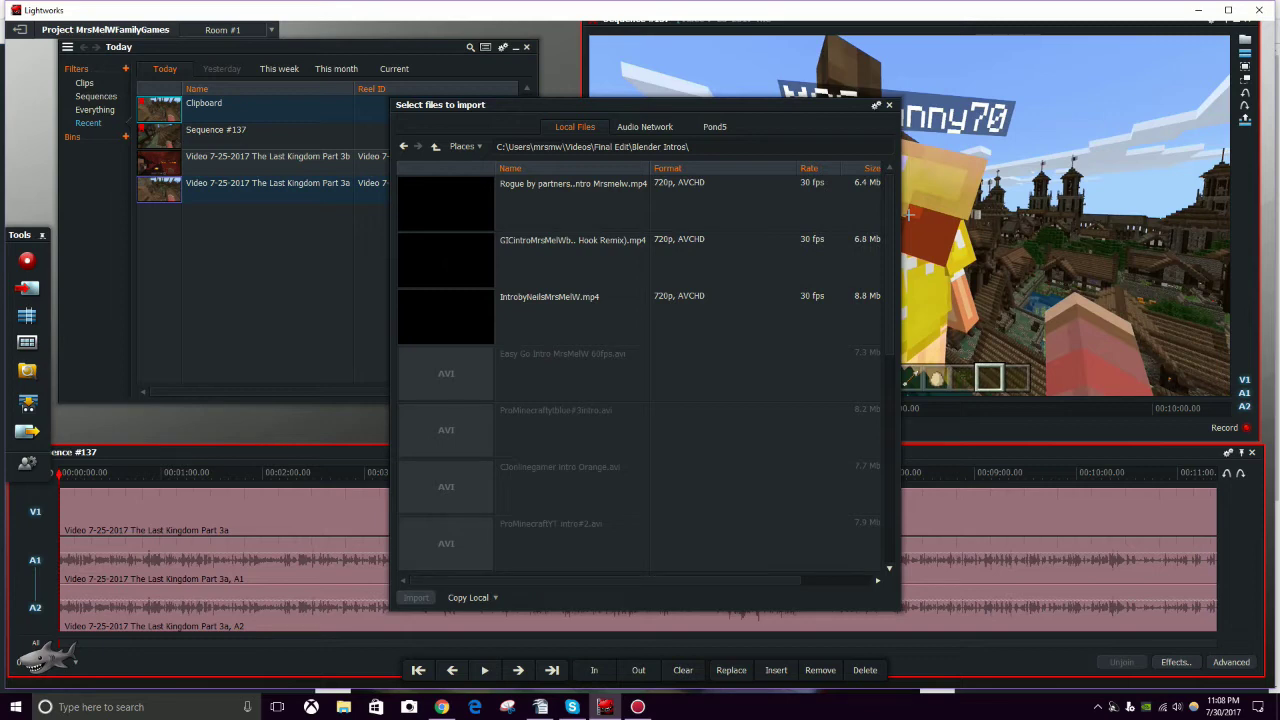
pyautogui.doubleClick(560, 241)
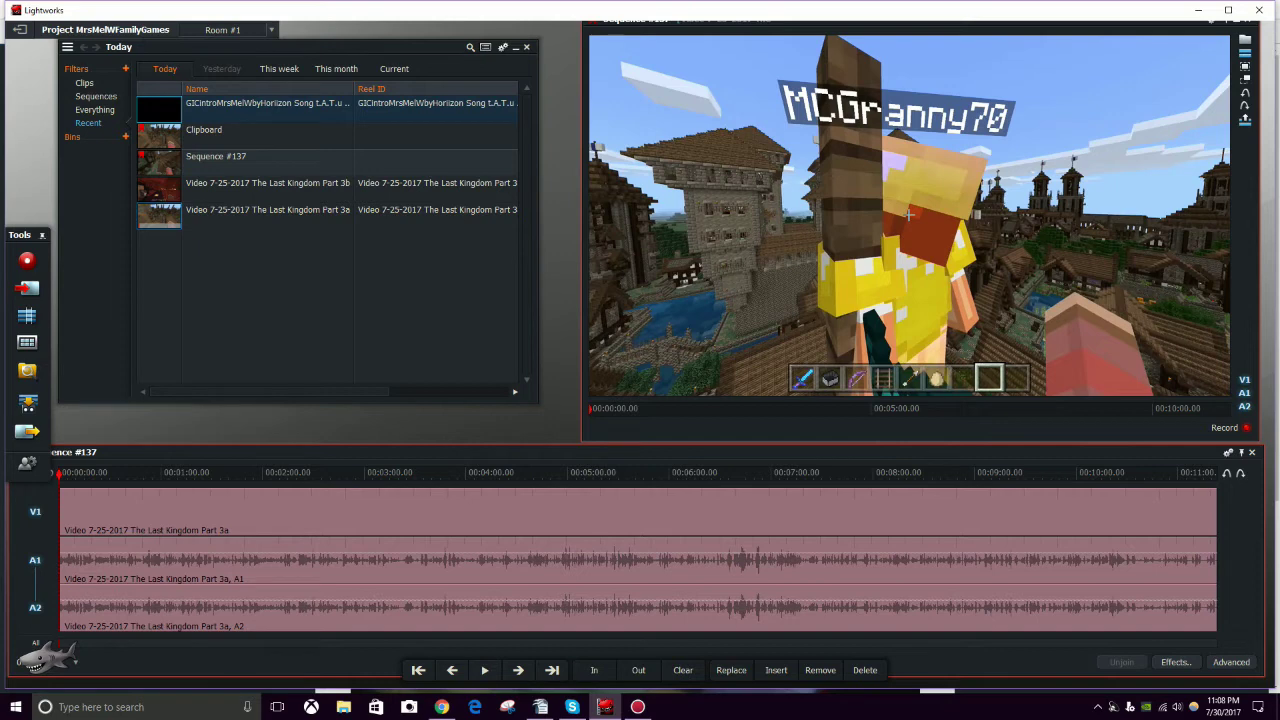
# Step: Open the imported intro in its own viewer, move it clear of most of the sequence viewer, and preview the clip
pyautogui.doubleClick(159, 109)
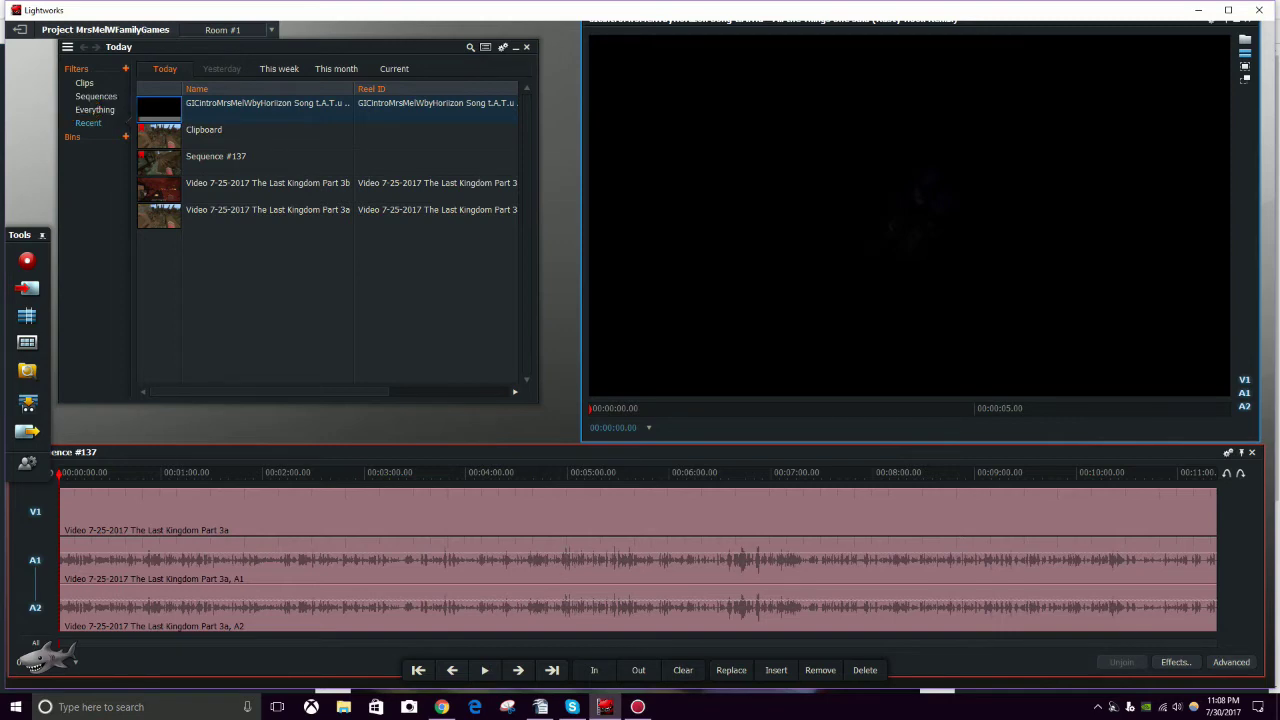
pyautogui.moveTo(900, 18); pyautogui.dragTo(550, 96)
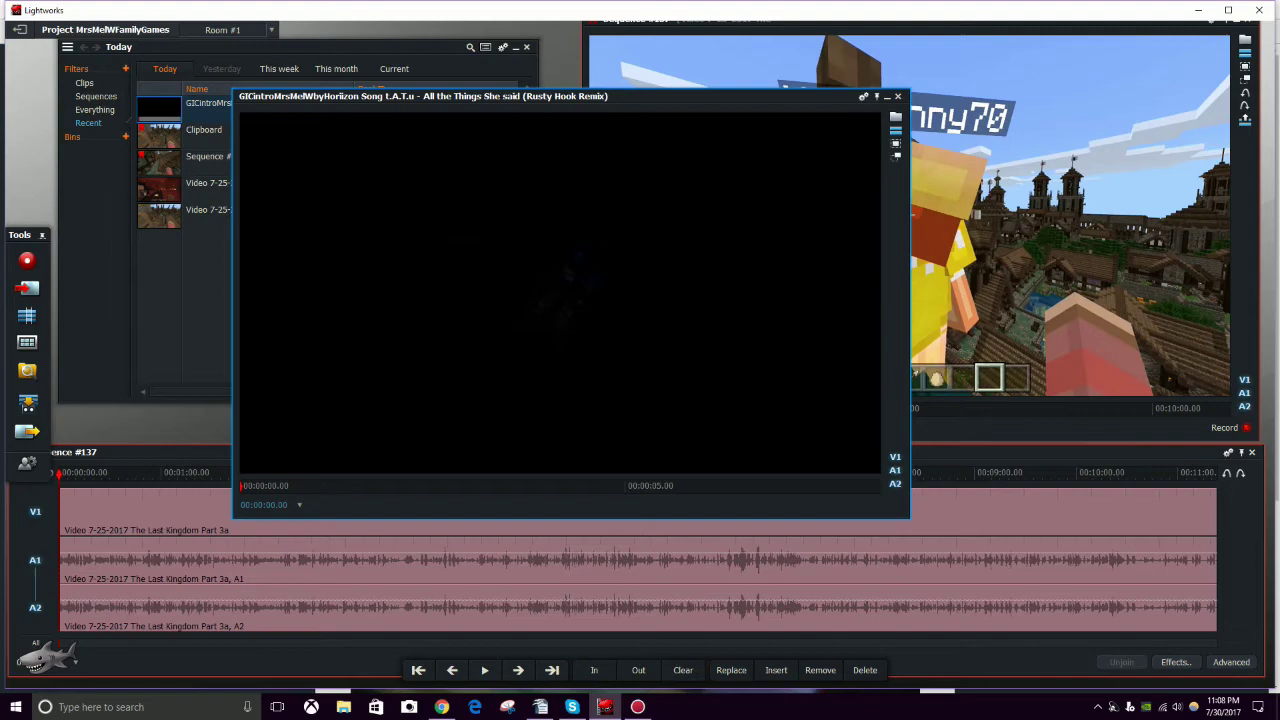
pyautogui.press('space')
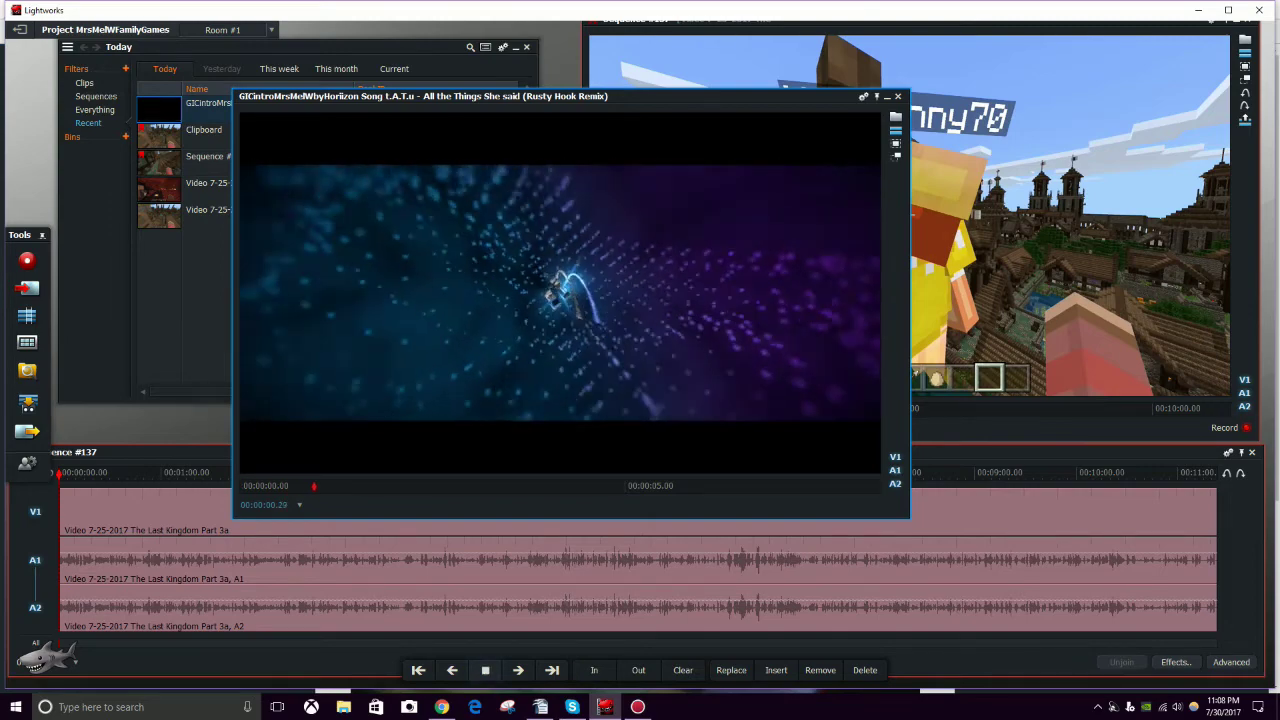
pyautogui.press('space')
pyautogui.press('Home')
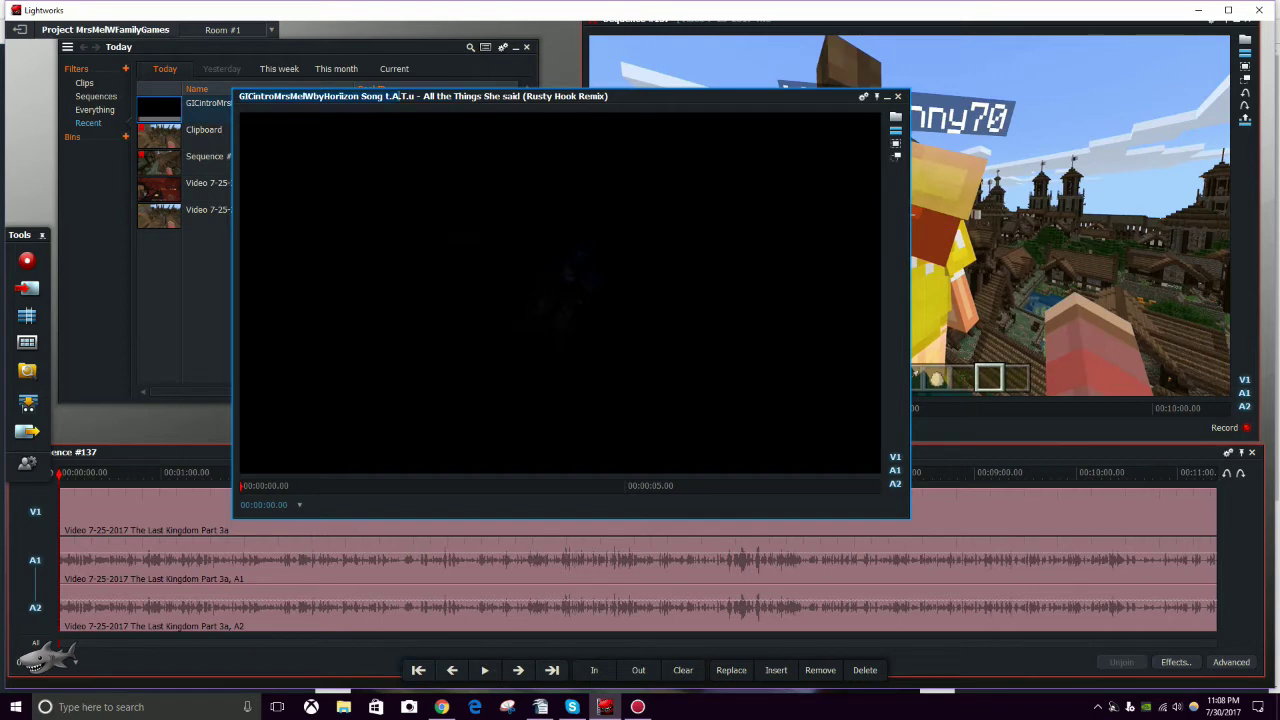
pyautogui.moveTo(466, 96); pyautogui.dragTo(350, 45)
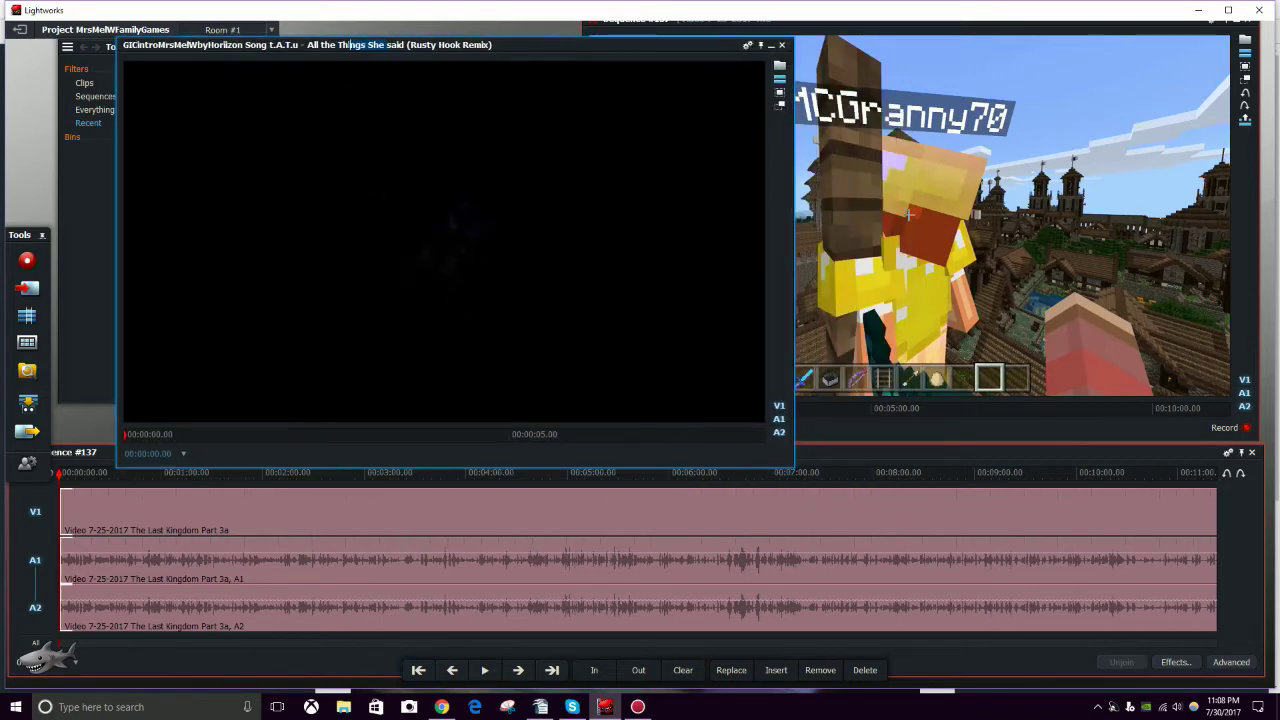
# Step: Insert the whole intro clip at the start of the sequence, ahead of the Part 3a clip, and close the intro's viewer
pyautogui.press('Tab')
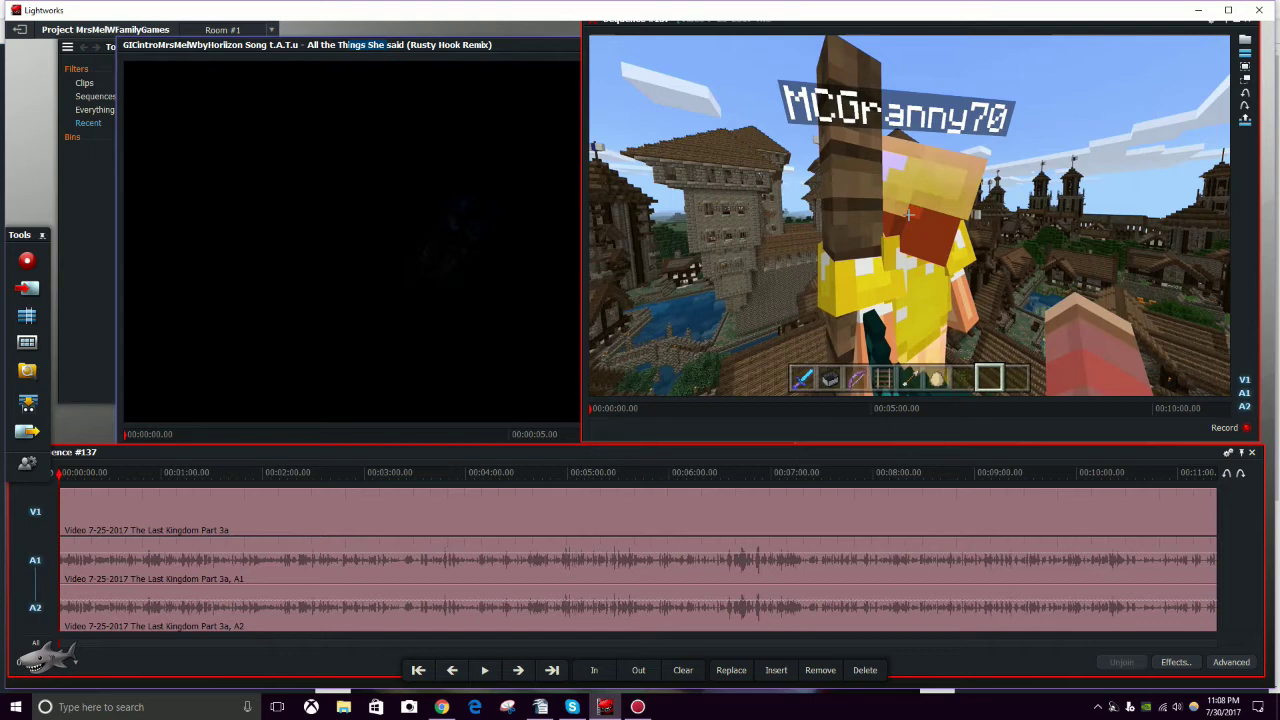
pyautogui.click(360, 45)
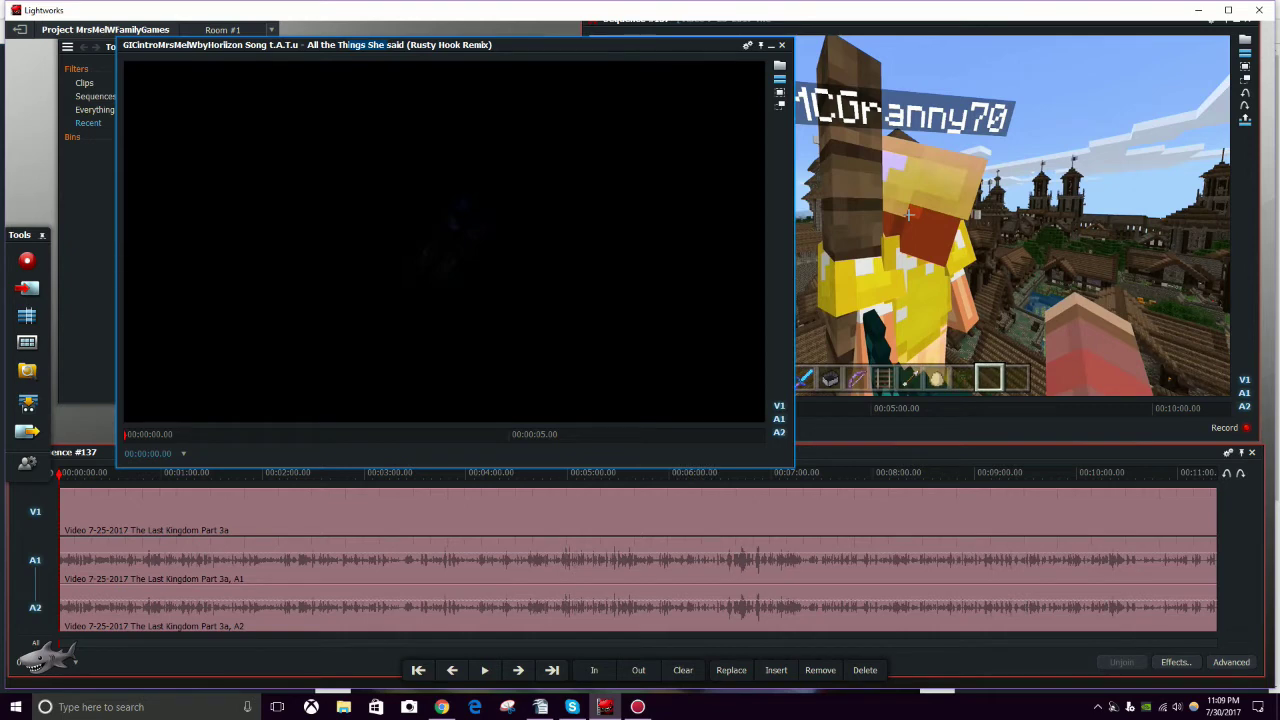
pyautogui.click(909, 230)
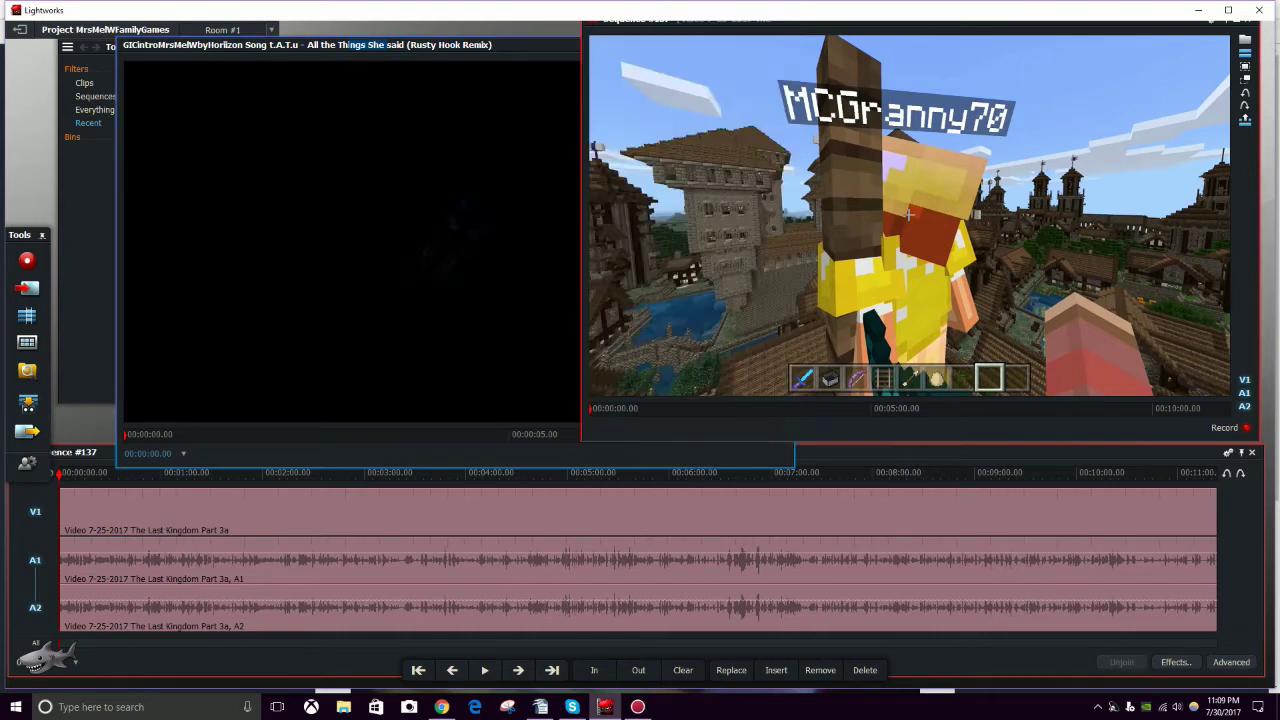
pyautogui.click(367, 45)
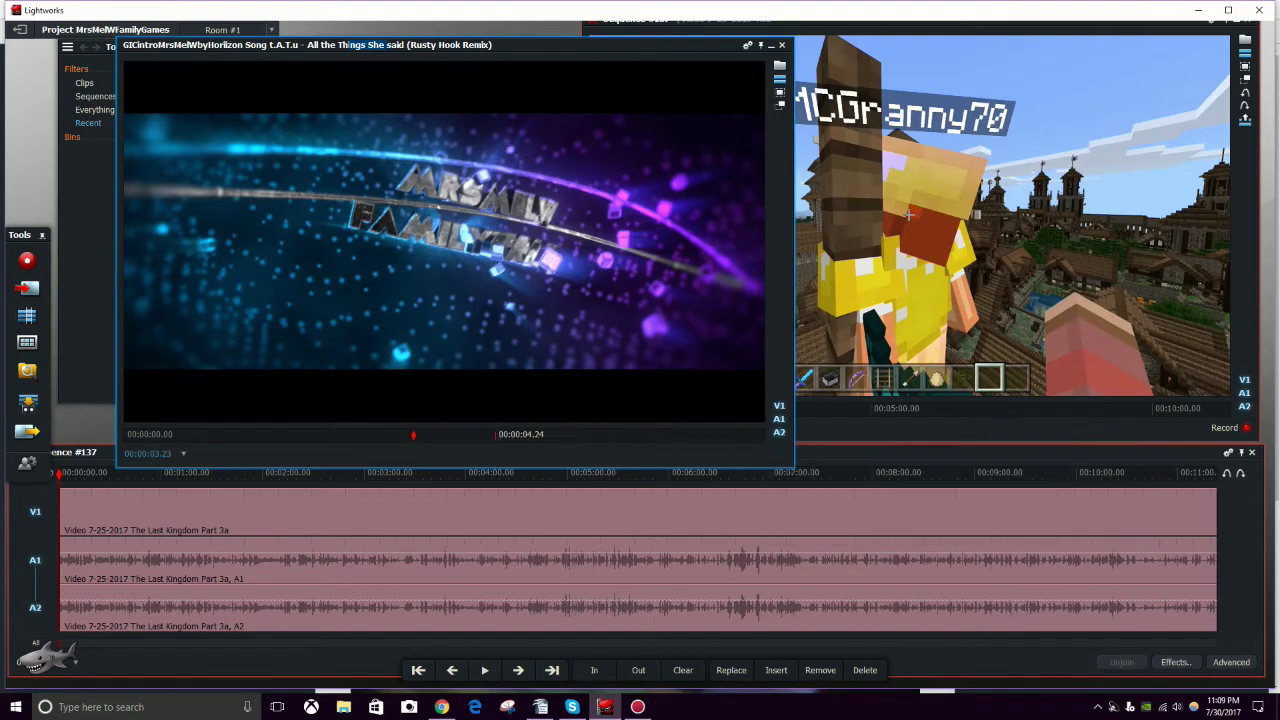
pyautogui.moveTo(413, 435); pyautogui.dragTo(125, 435)
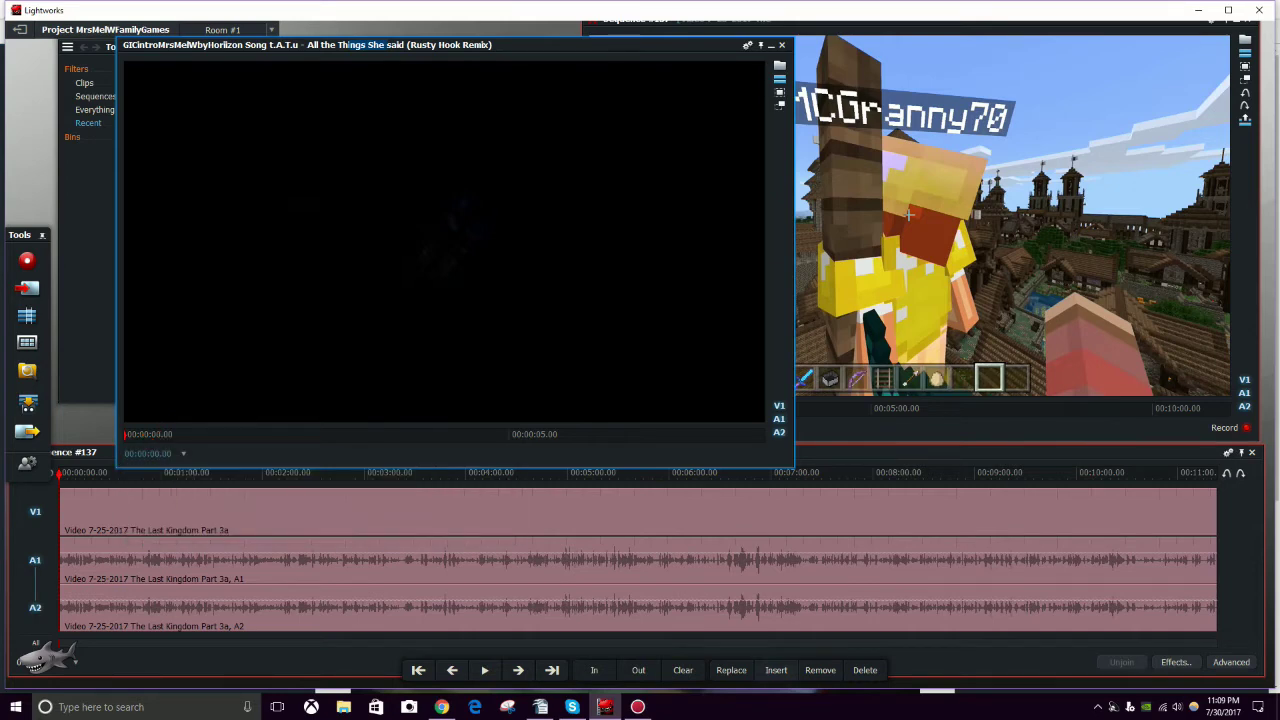
pyautogui.press('v')
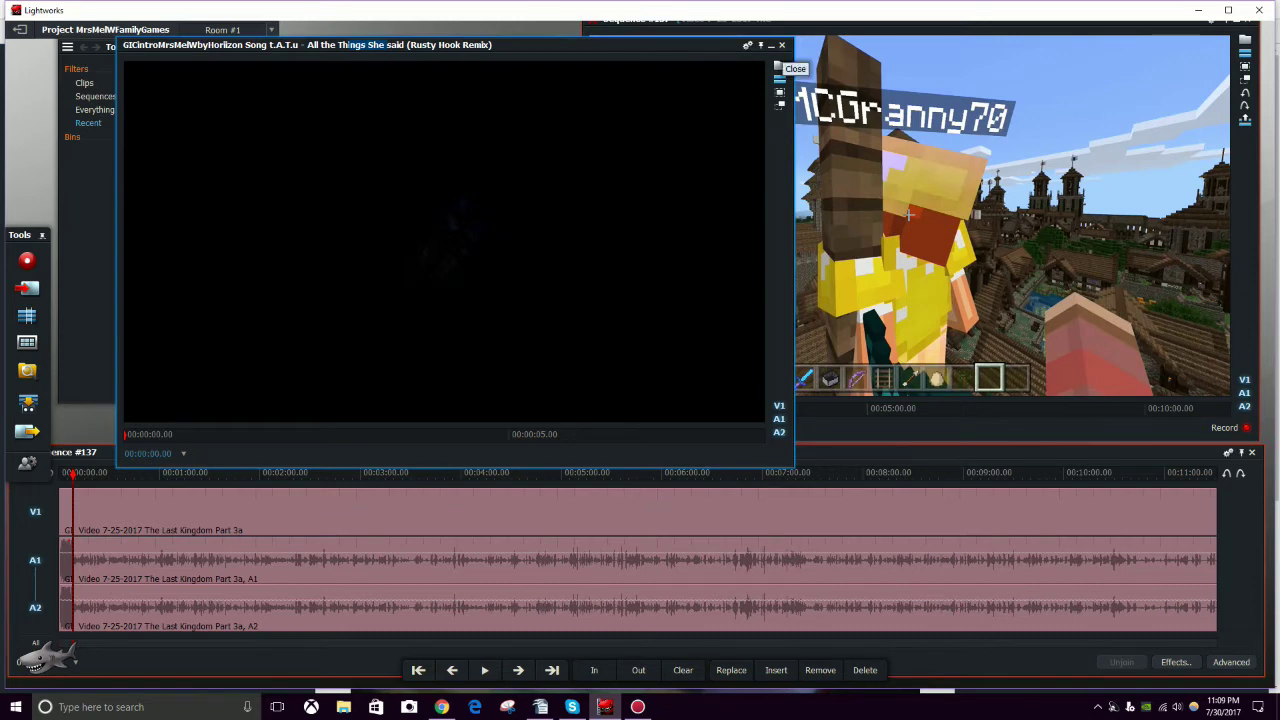
pyautogui.click(782, 45)
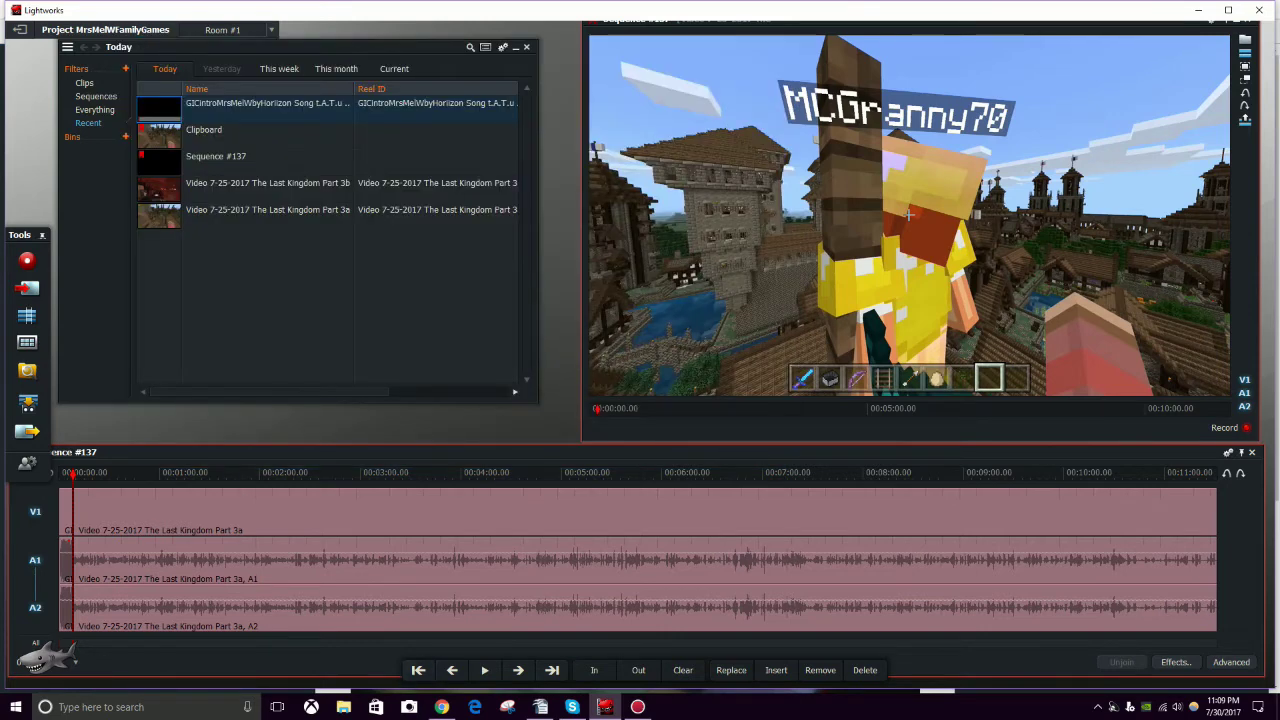
# Step: Play the intro in the sequence, check the footage just after it, and return to the sequence's start
pyautogui.press('Home')
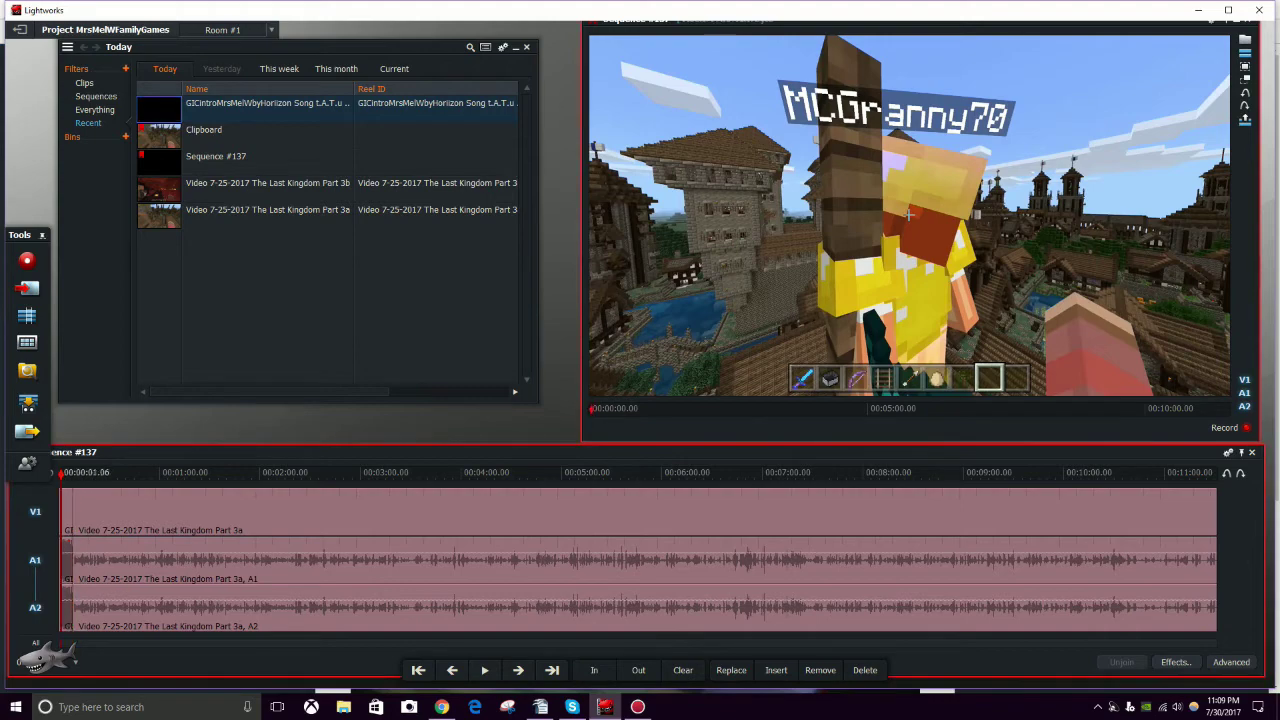
pyautogui.press('space')
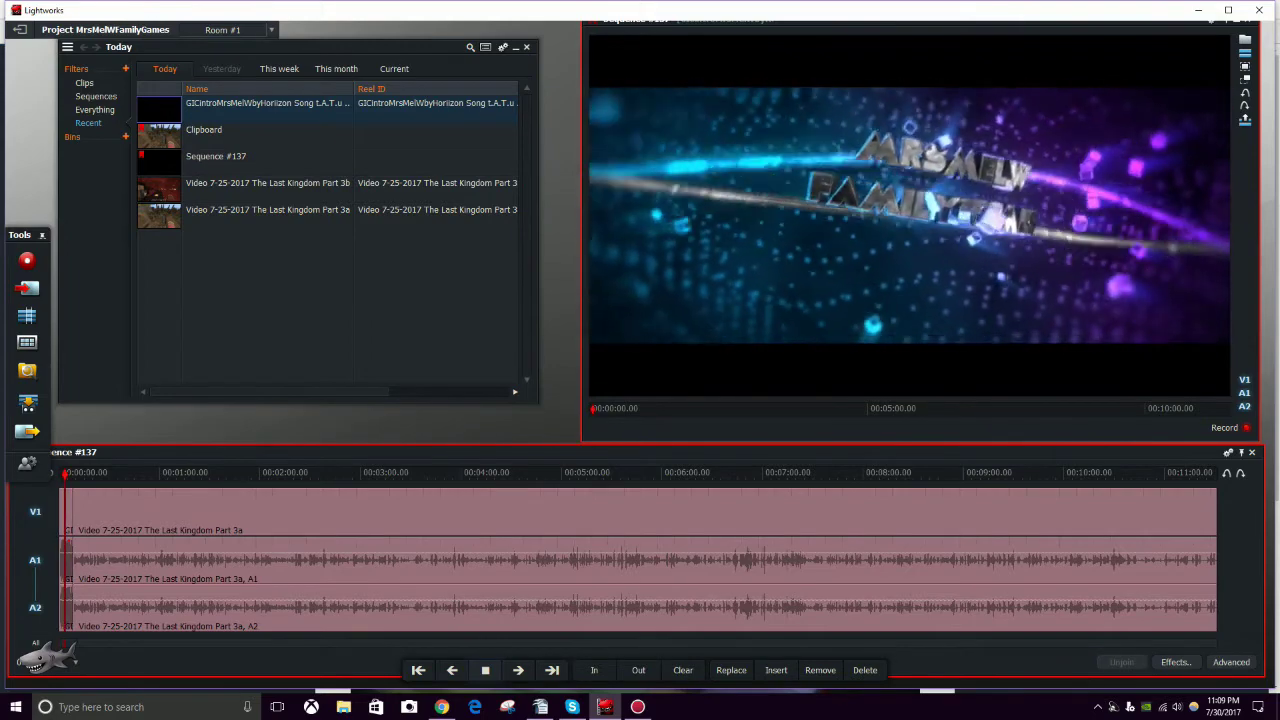
pyautogui.press('space')
pyautogui.moveTo(66, 474); pyautogui.dragTo(91, 474)
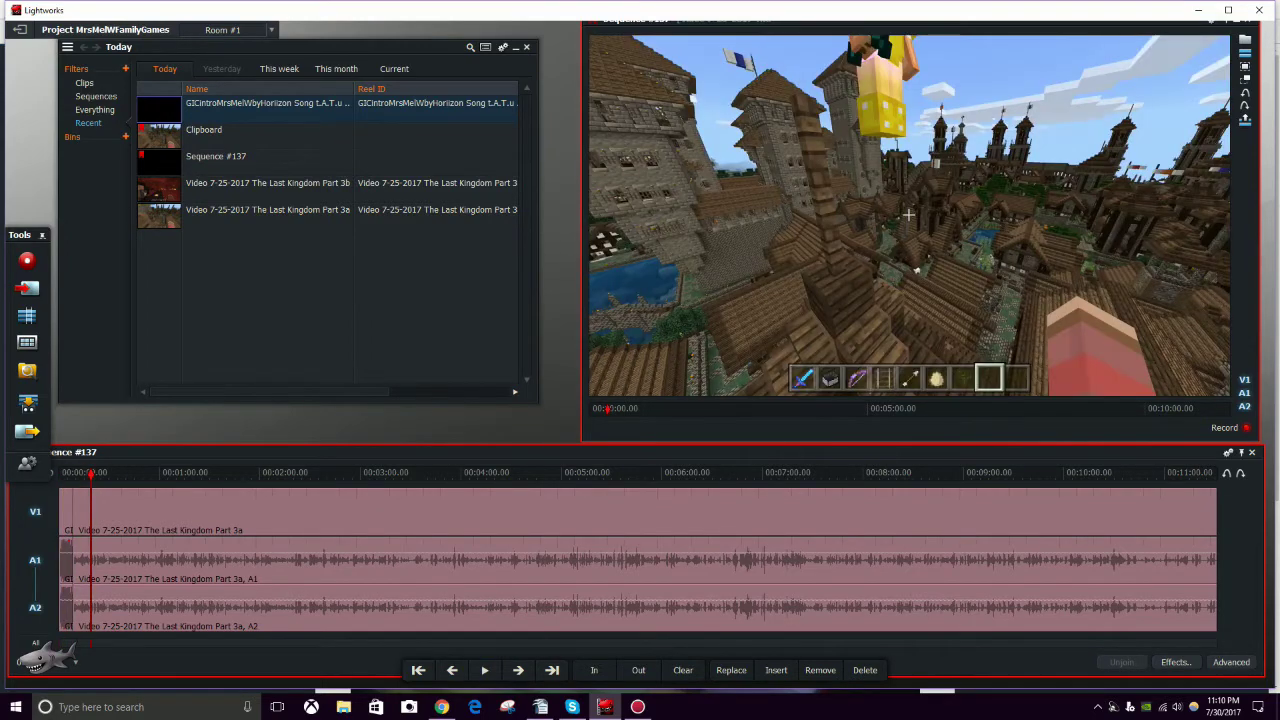
pyautogui.click(424, 664)
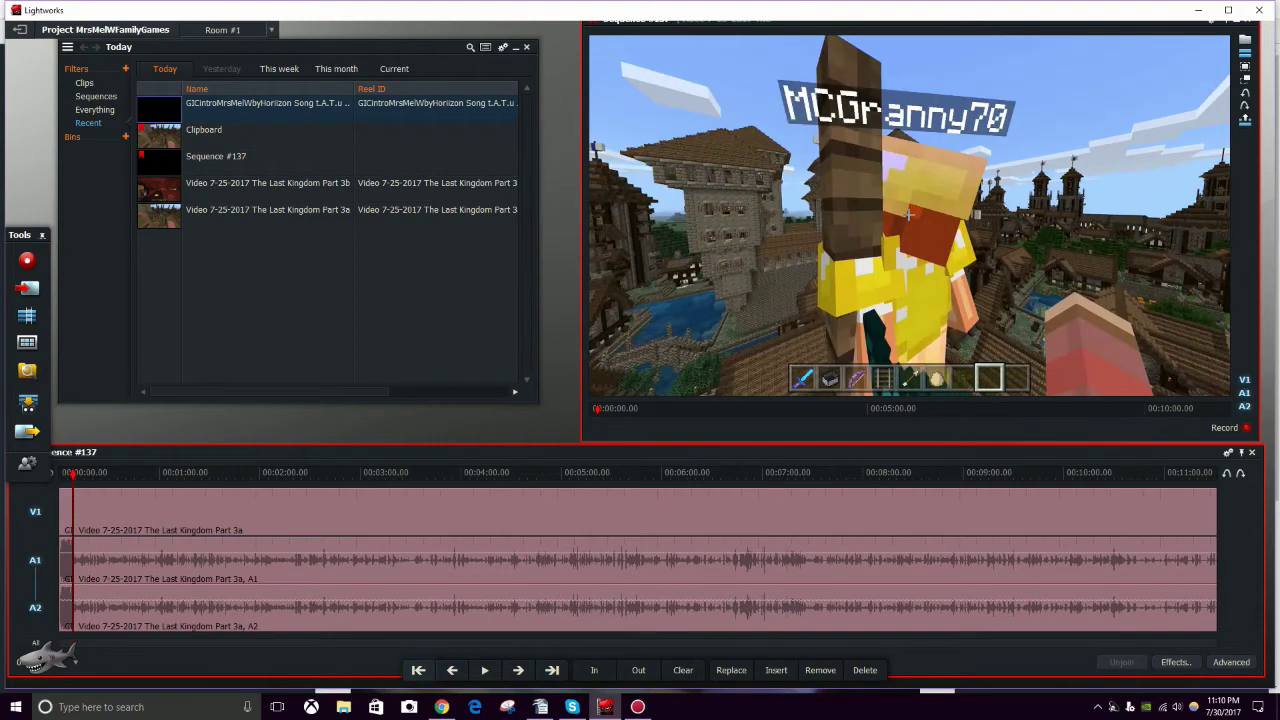
pyautogui.press('Home')
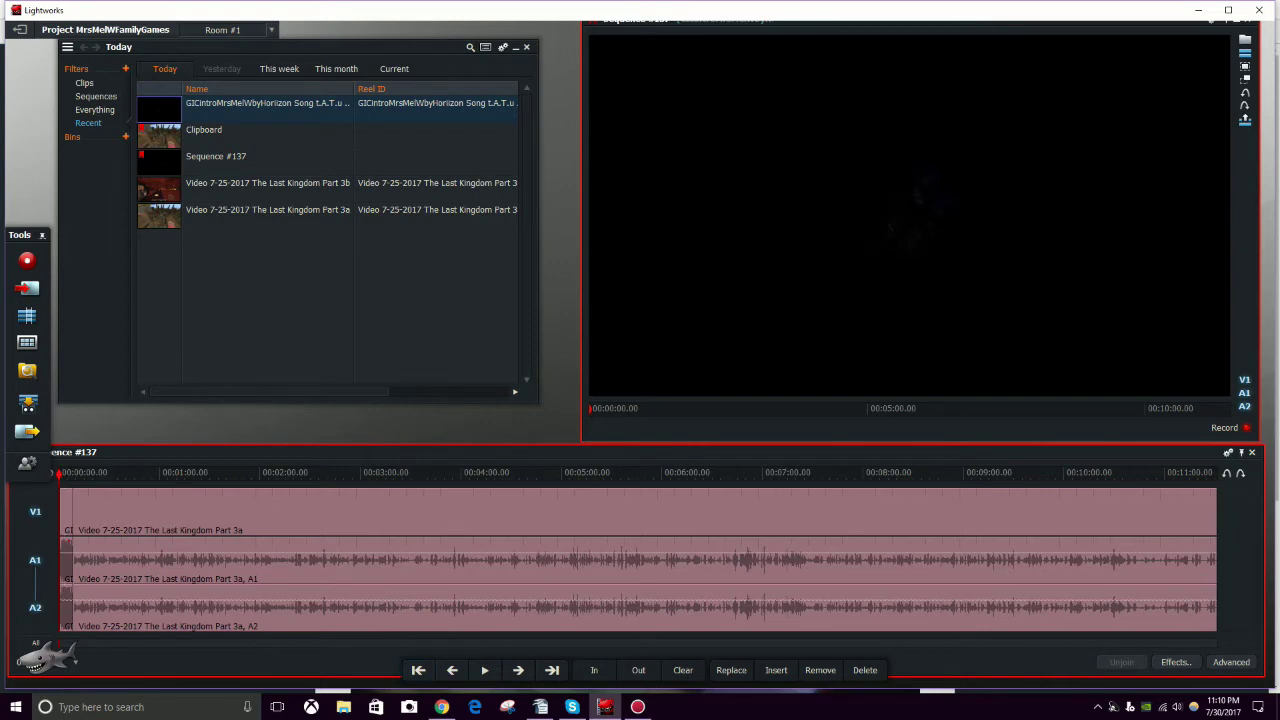
# Step: Place the playhead at the start of the Part 3a clip and show the advanced audio controls with the track sound level
pyautogui.press('space')
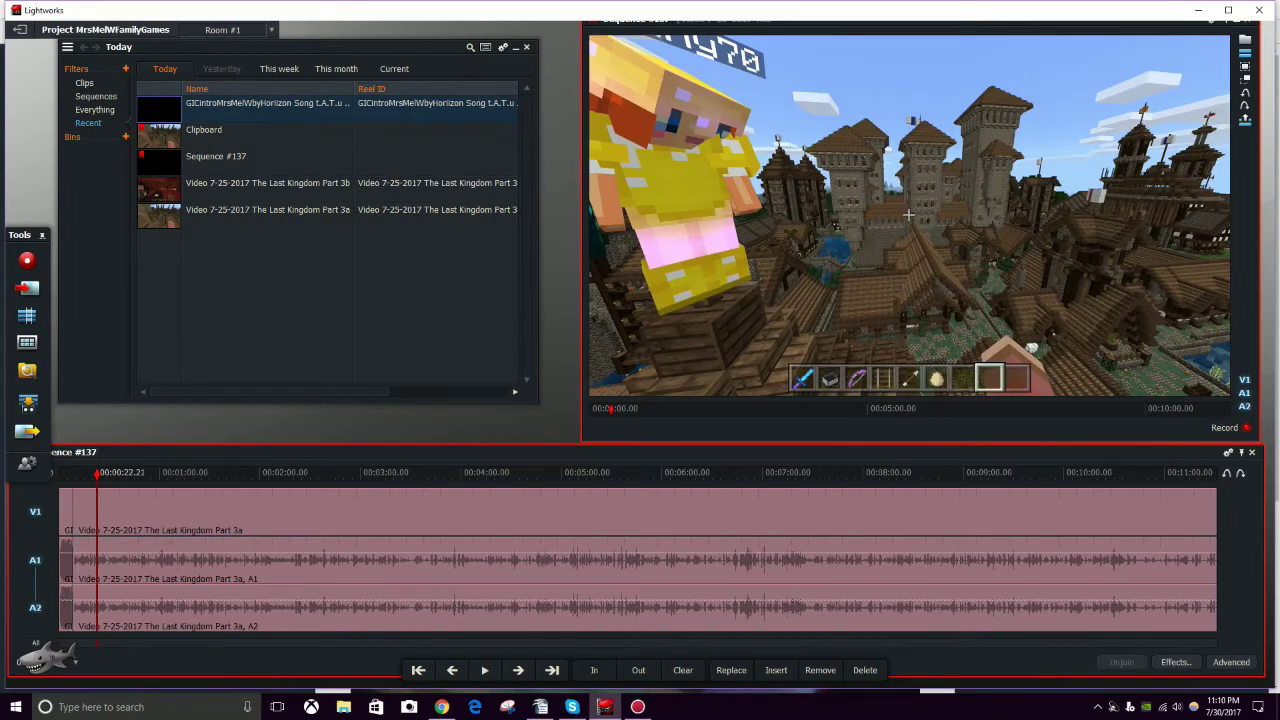
pyautogui.moveTo(78, 474); pyautogui.dragTo(73, 474)
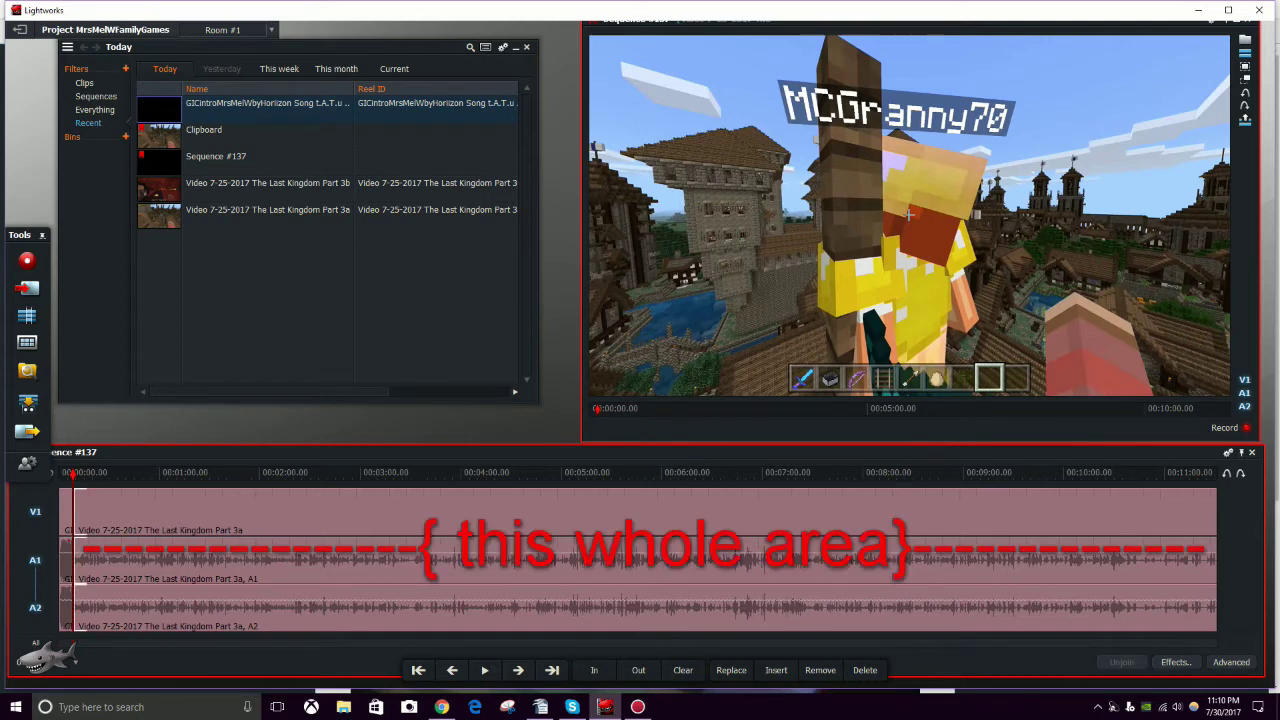
pyautogui.click(1231, 662)
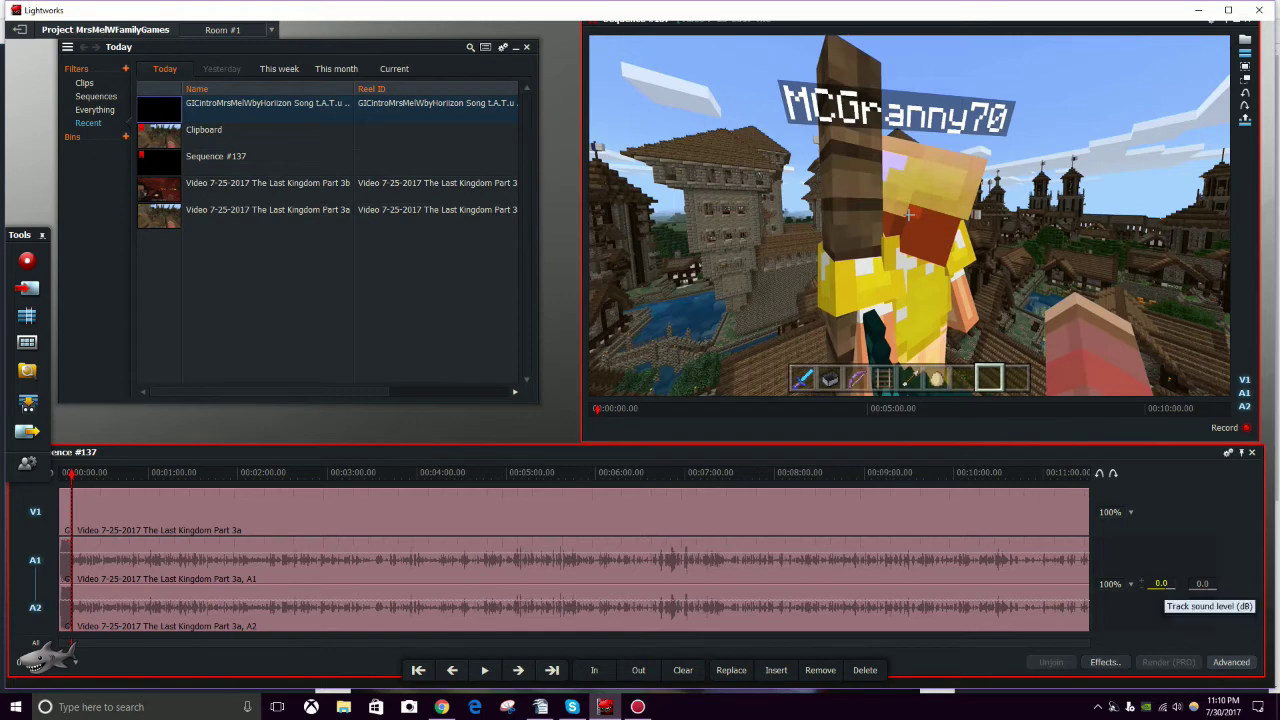
pyautogui.click(1163, 583)
pyautogui.click(1157, 583)
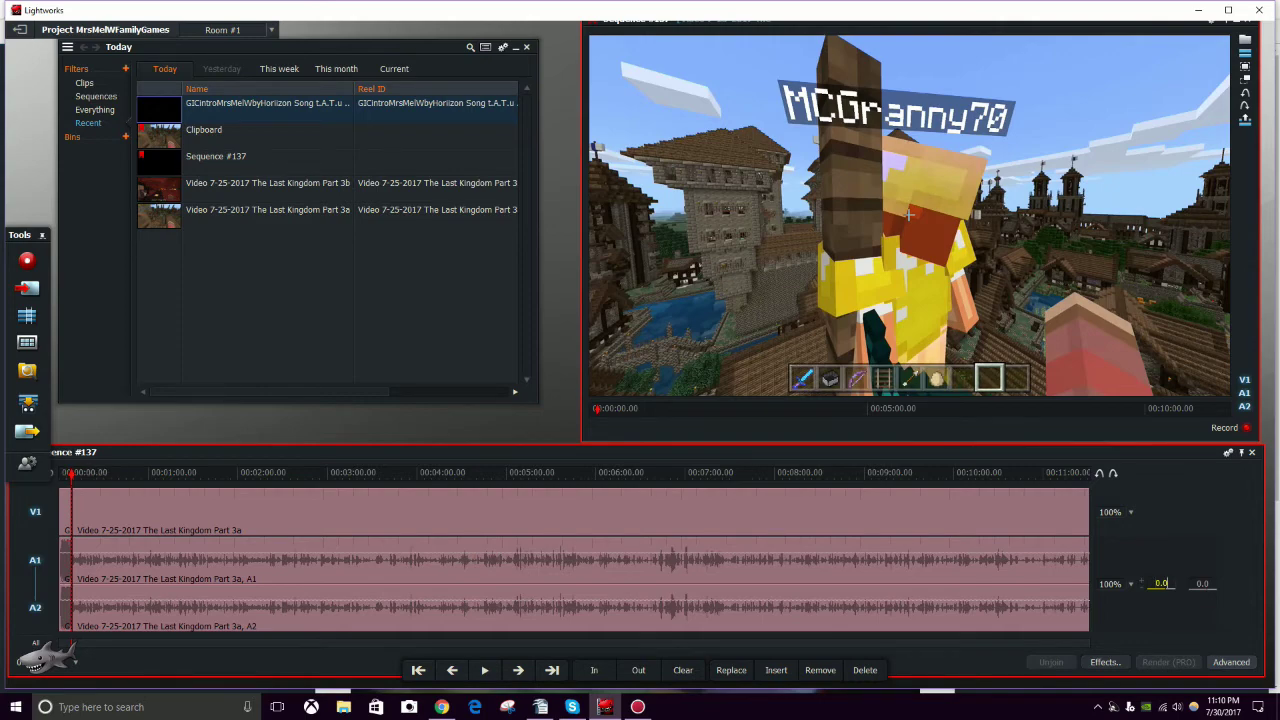
# Step: Lower the intro clip's gain to -11.5 dB from the sequence's start and play the intro to check its loudness
pyautogui.press('Home')
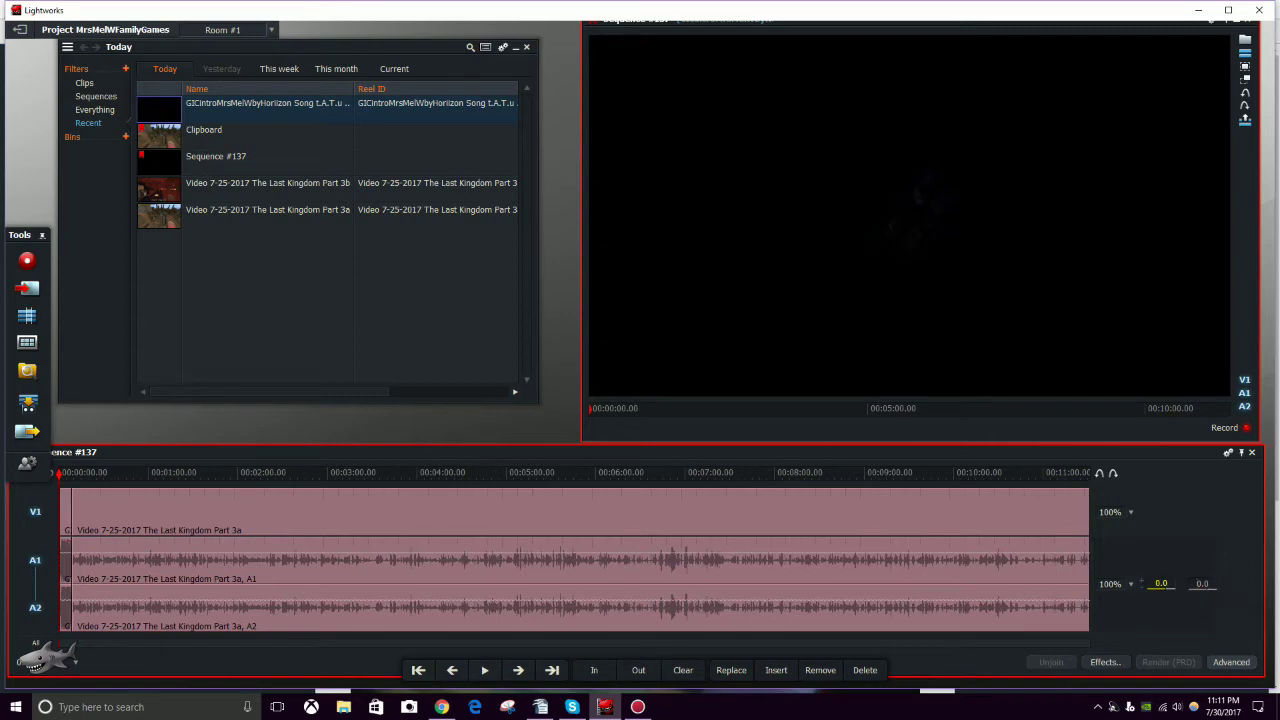
pyautogui.moveTo(1209, 583); pyautogui.dragTo(1196, 583)
pyautogui.scroll(-5, 1203, 584)
pyautogui.scroll(10, 1193, 583)
pyautogui.scroll(-6, 1196, 583)
pyautogui.scroll(-2, 1196, 583)
pyautogui.press('space')
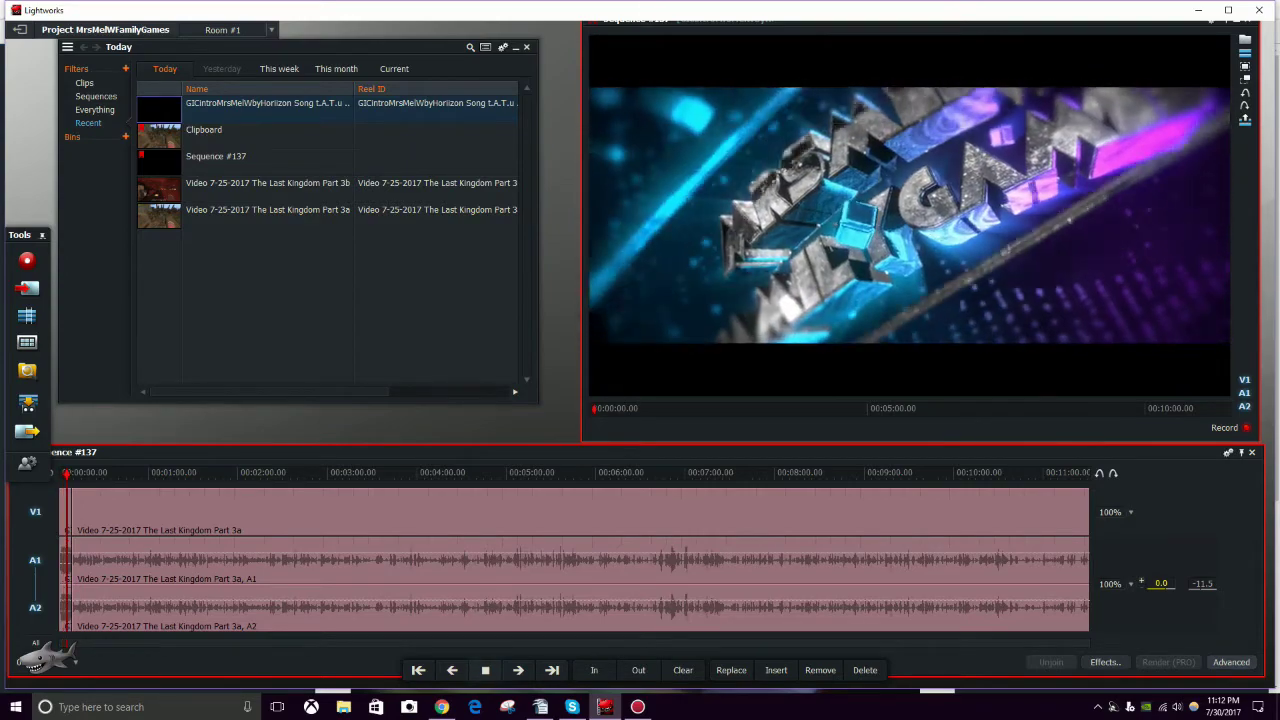
pyautogui.press('space')
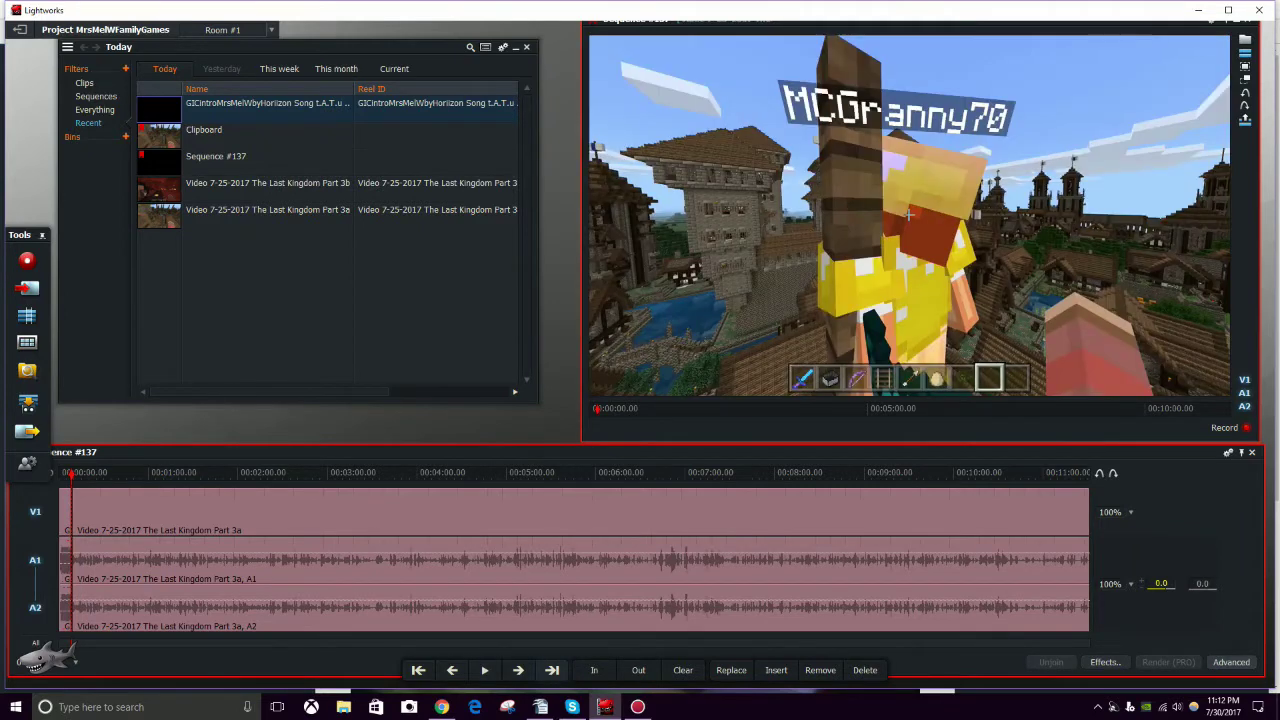
# Step: Return to the sequence's start, recheck the intro's clip gain, and replay the intro
pyautogui.press('Home')
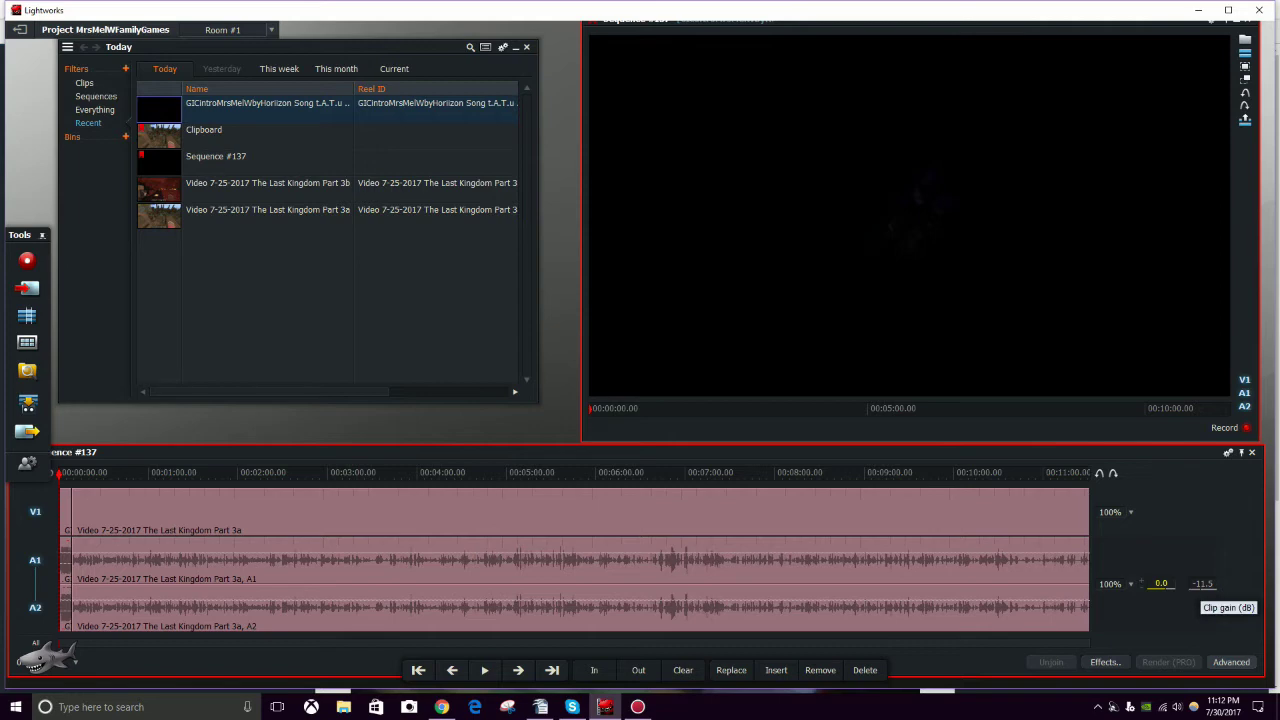
pyautogui.click(1202, 583)
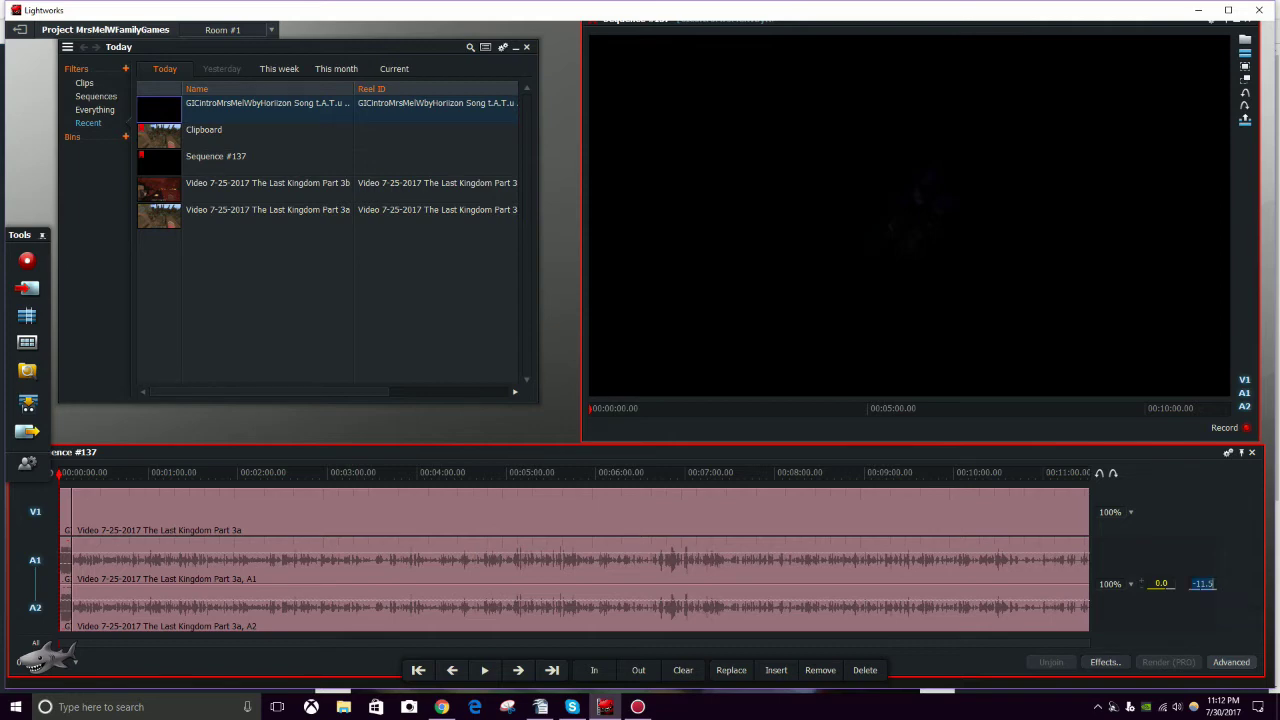
pyautogui.click(1193, 583)
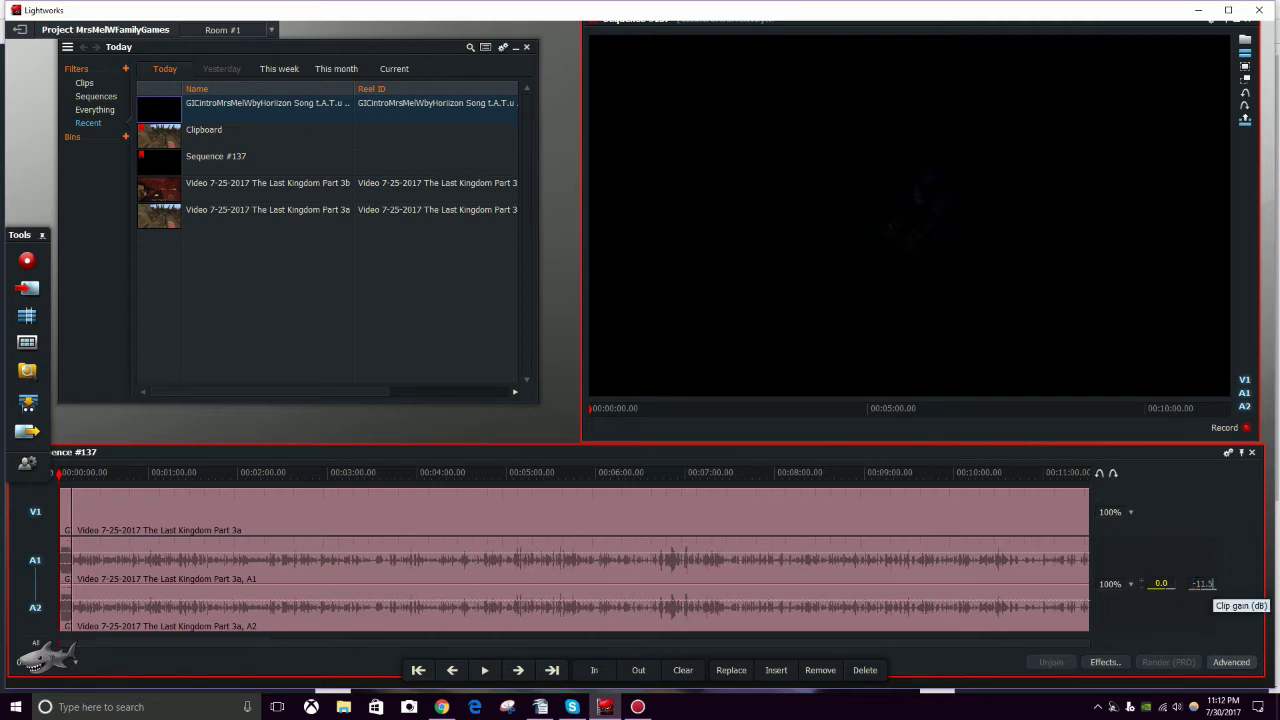
pyautogui.scroll(1, 1194, 584)
pyautogui.scroll(-1, 1194, 584)
pyautogui.press('space')
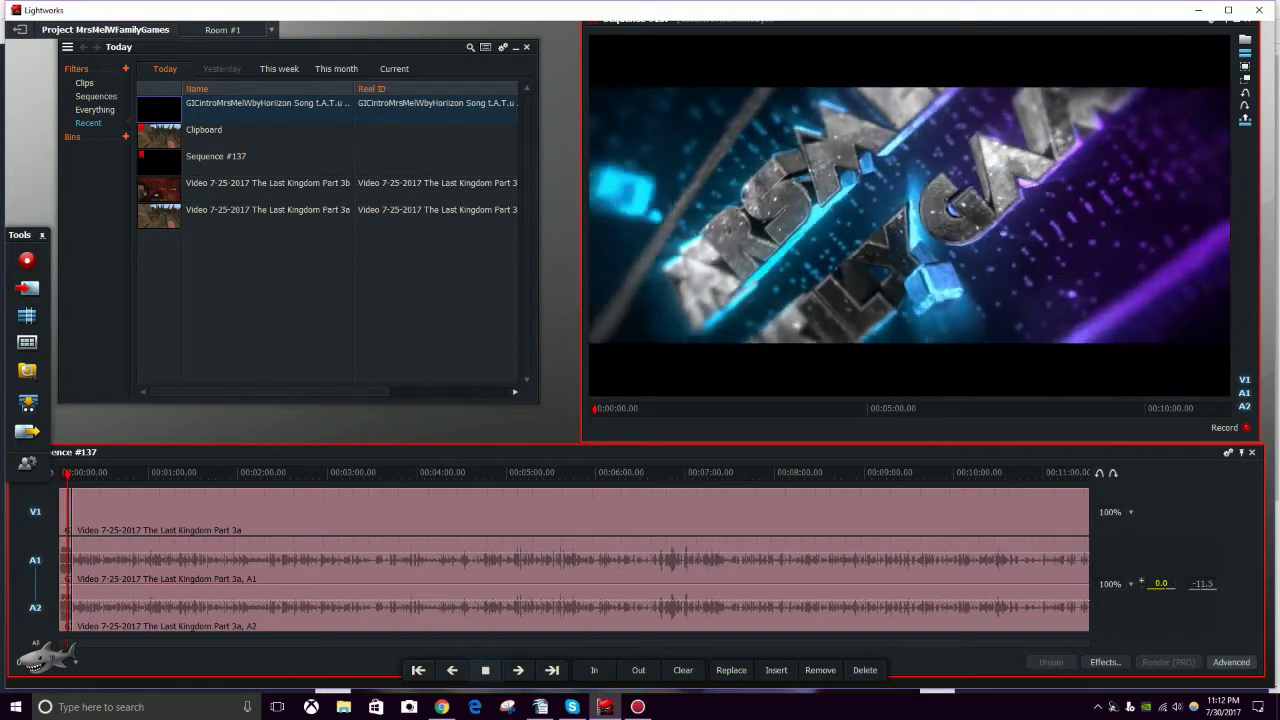
pyautogui.press('space')
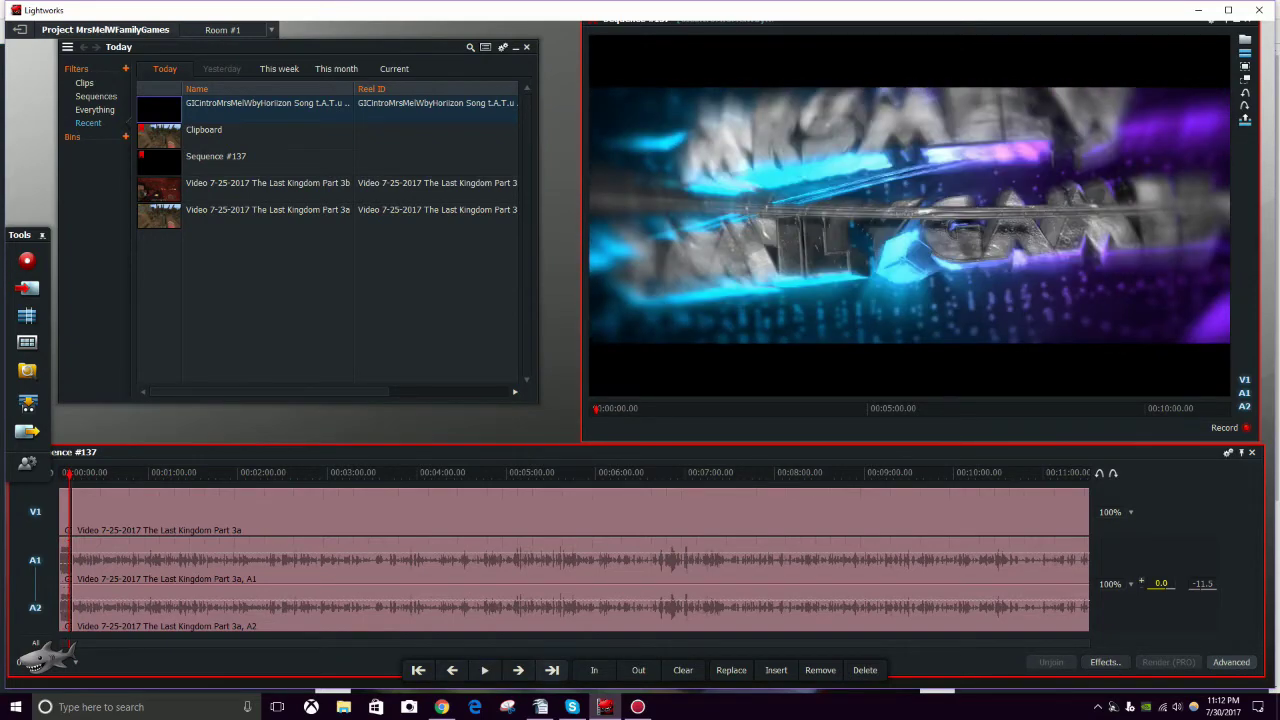
# Step: Jump to the start of the Part 3a clip, check its clip gain field, and hide the advanced audio controls
pyautogui.click(551, 670)
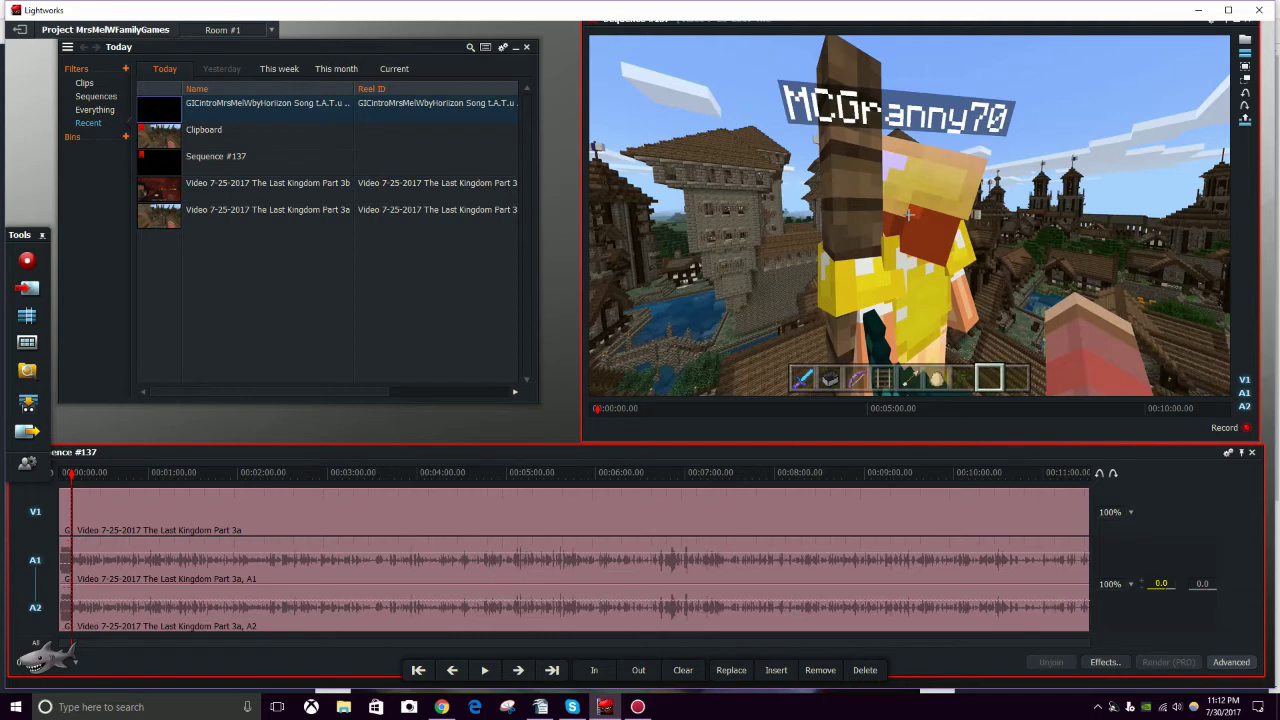
pyautogui.moveTo(1204, 584); pyautogui.dragTo(1198, 583)
pyautogui.click(1231, 662)
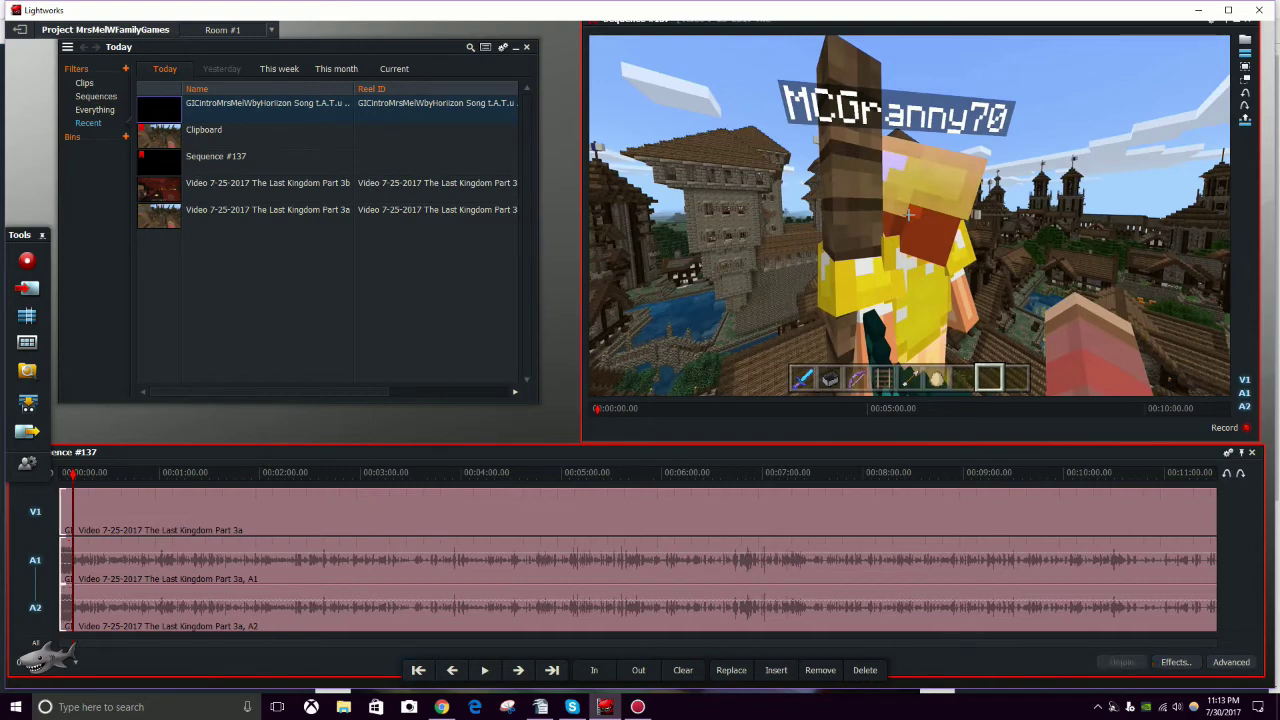
# Step: Play the sequence across the change from the intro to the Part 3a clip and return to the sequence's start
pyautogui.press('space')
pyautogui.press('Home')
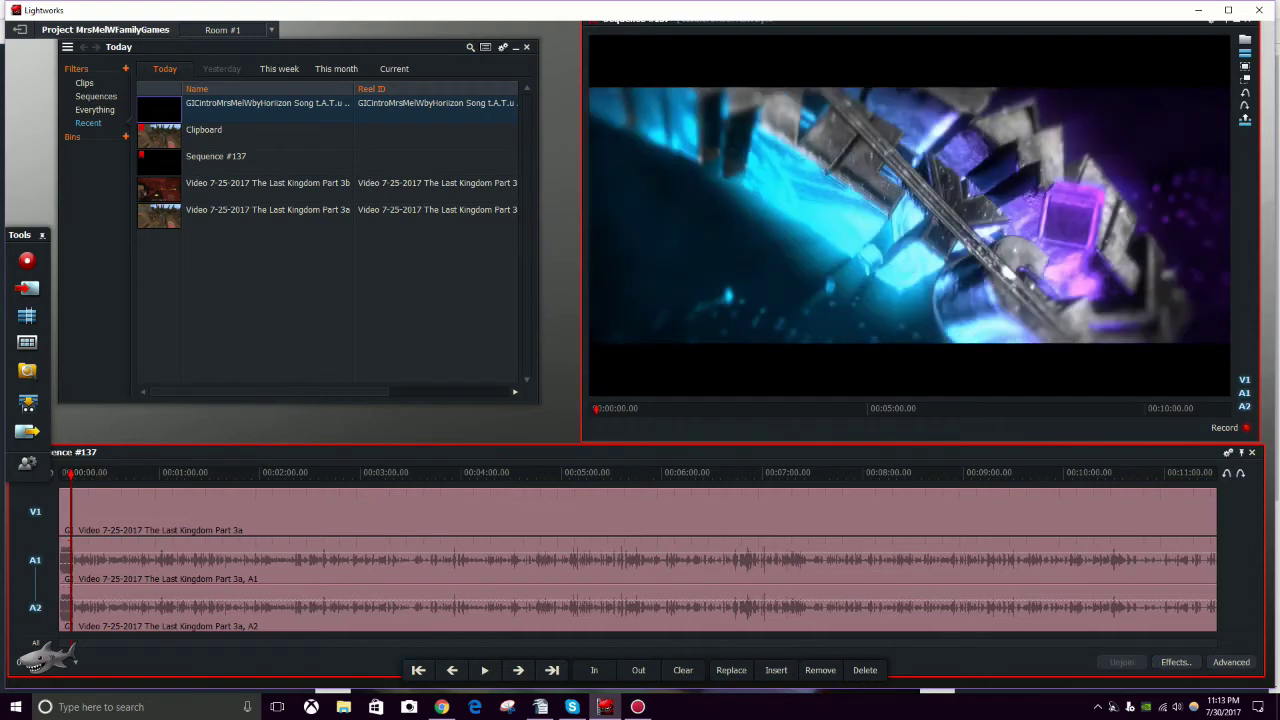
pyautogui.press('space')
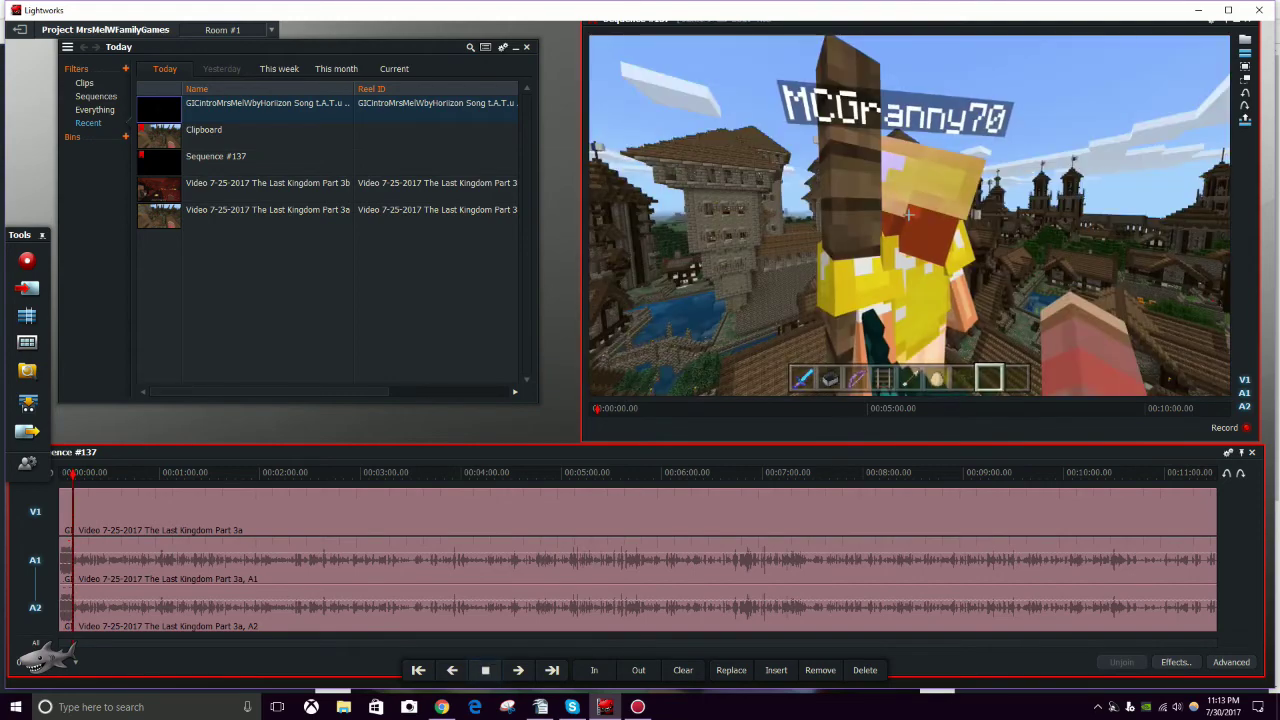
pyautogui.press('space')
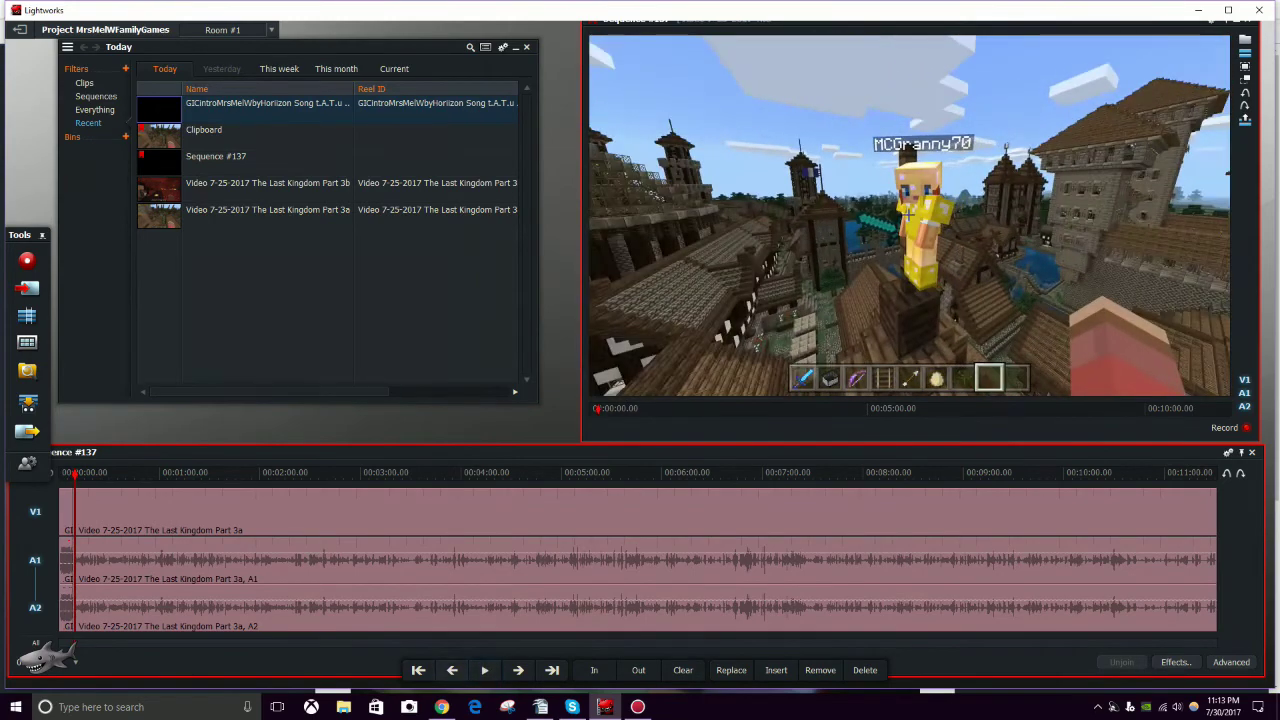
pyautogui.press('Home')
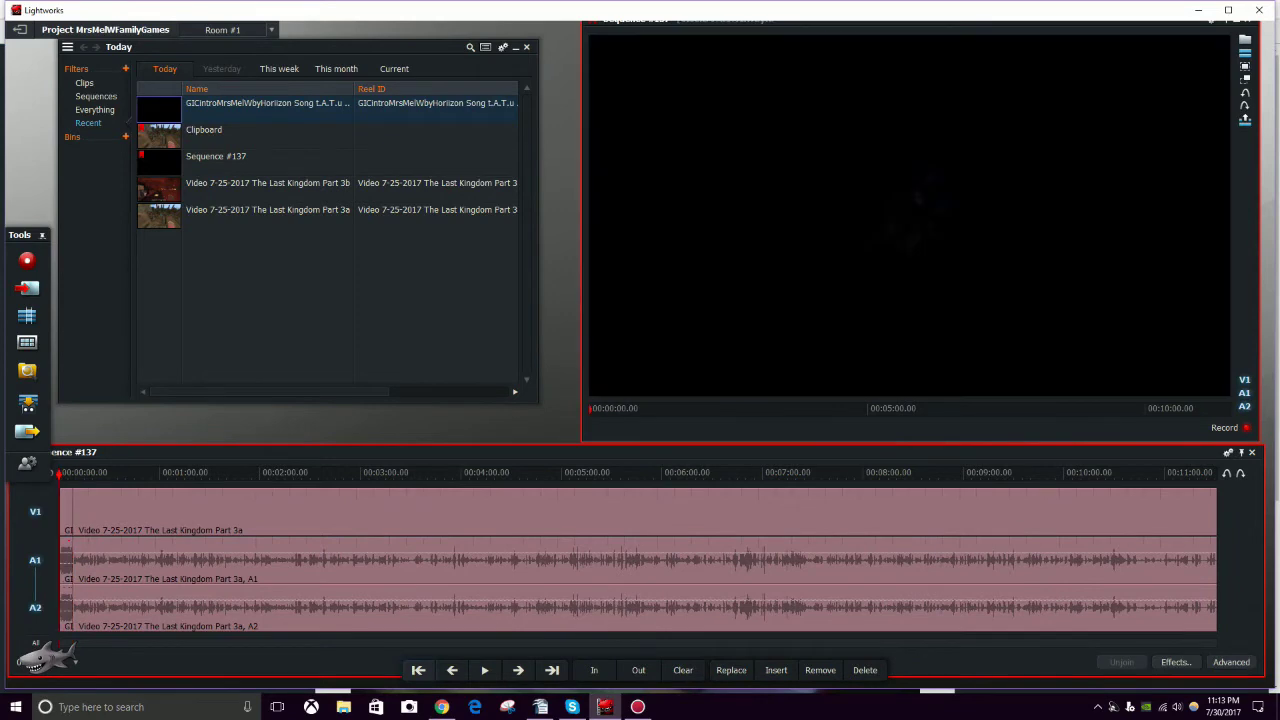
# Step: Open the effects for the start of the Part 3a clip and examine the Text effects and the available effect categories
pyautogui.click(553, 671)
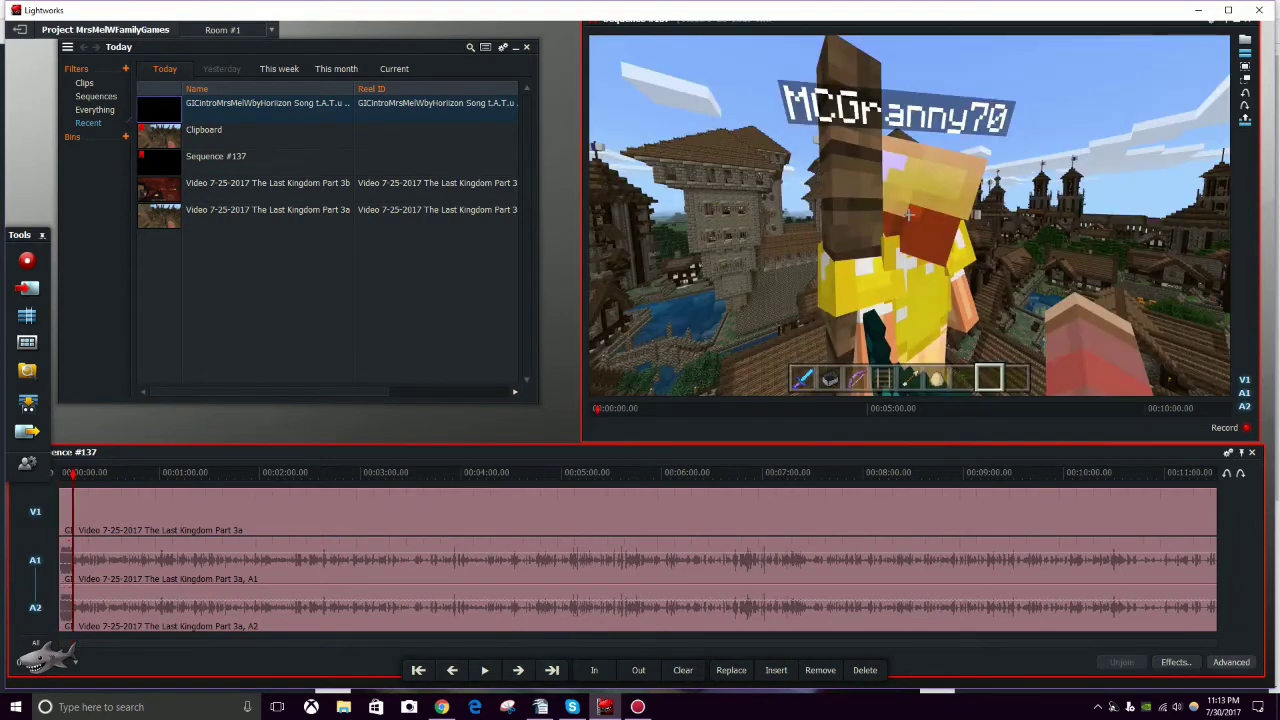
pyautogui.click(1176, 662)
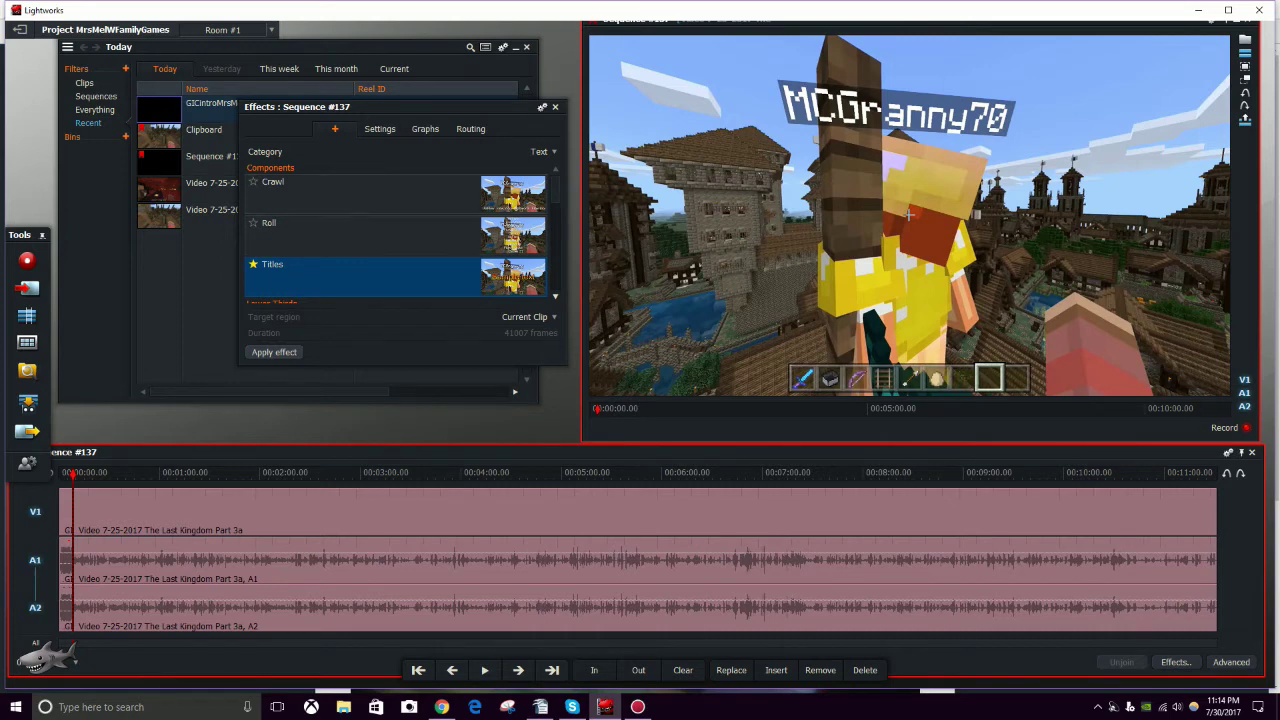
pyautogui.scroll(-5, 396, 240)
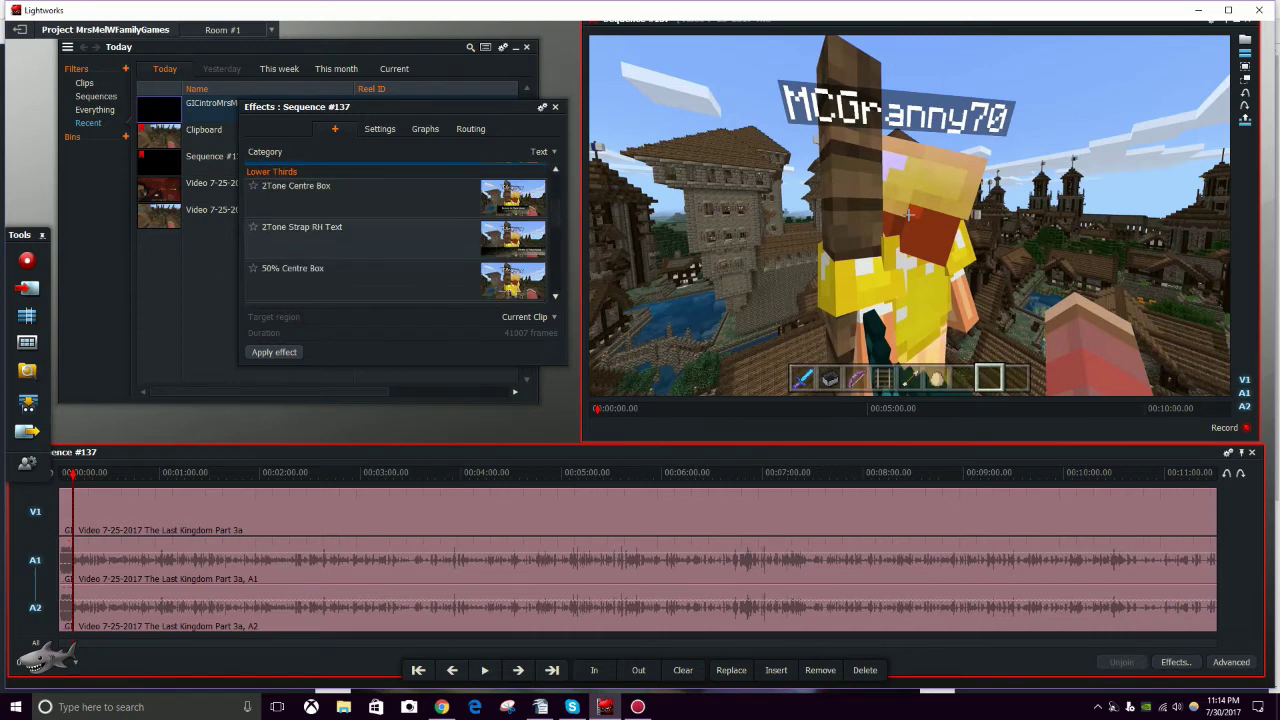
pyautogui.scroll(-3, 396, 232)
pyautogui.scroll(2, 396, 232)
pyautogui.scroll(3, 396, 232)
pyautogui.scroll(-4, 396, 230)
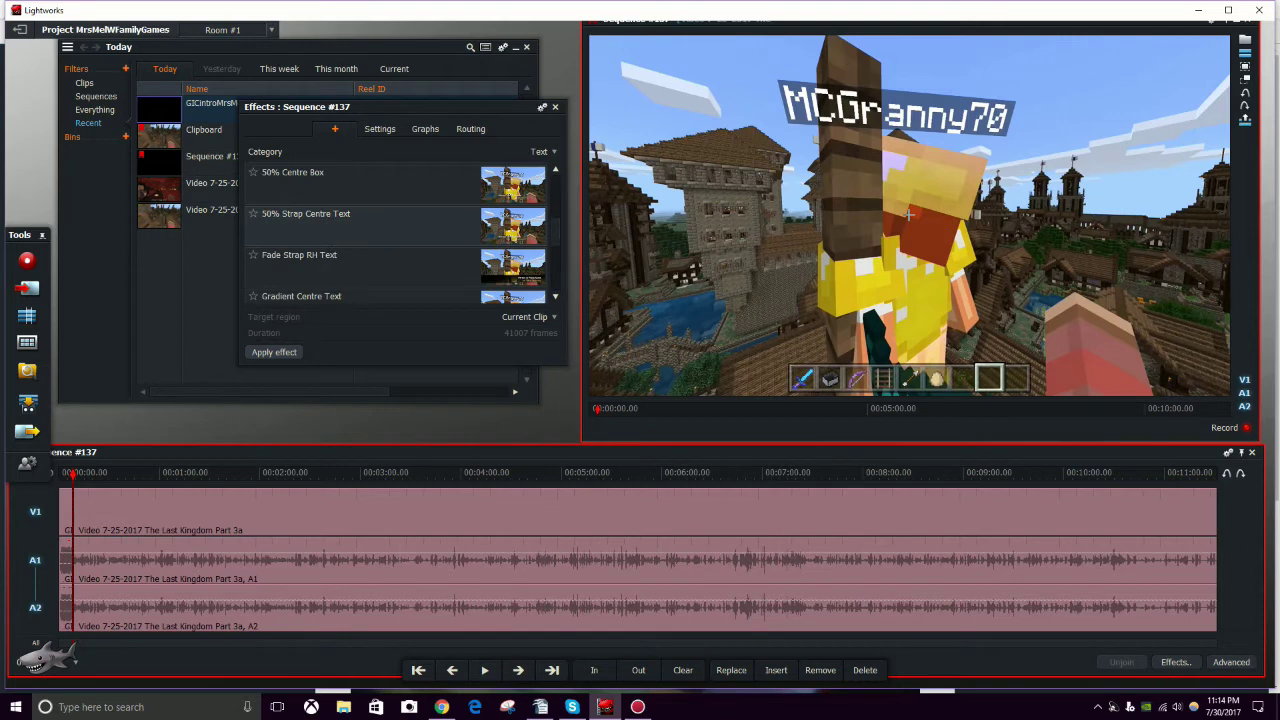
pyautogui.scroll(-5, 396, 225)
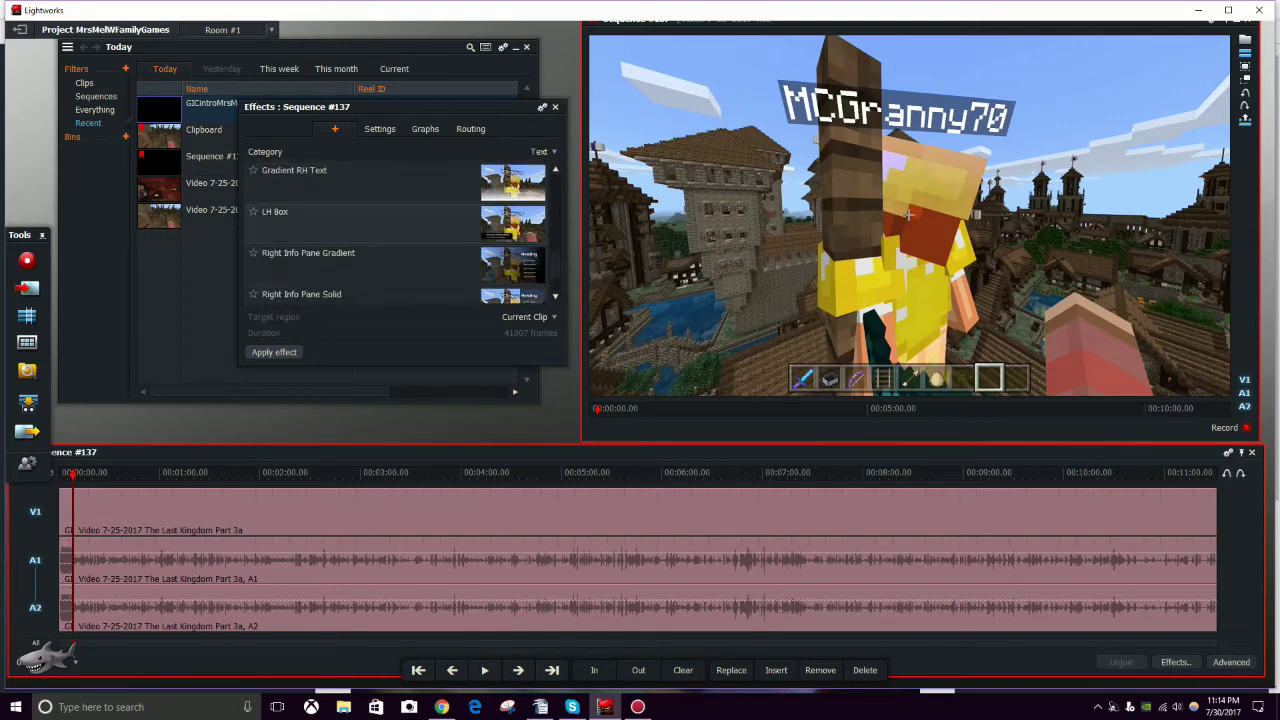
pyautogui.scroll(9, 396, 230)
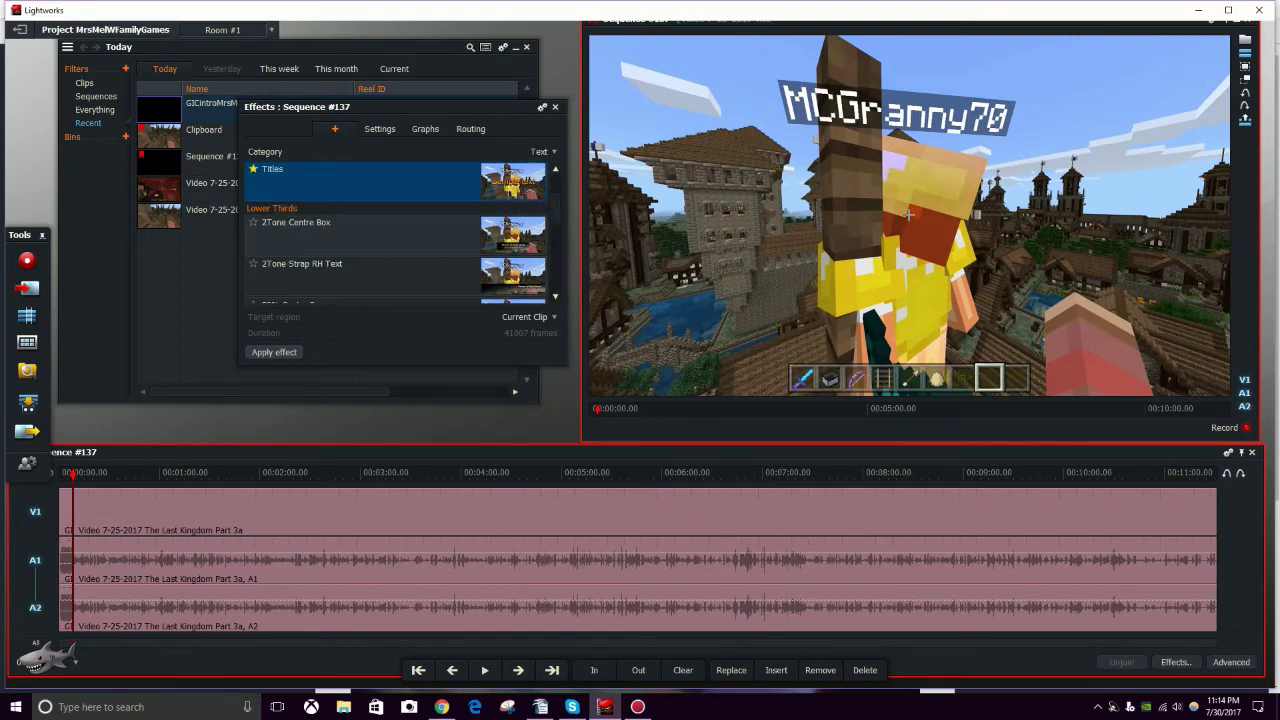
pyautogui.scroll(1, 396, 230)
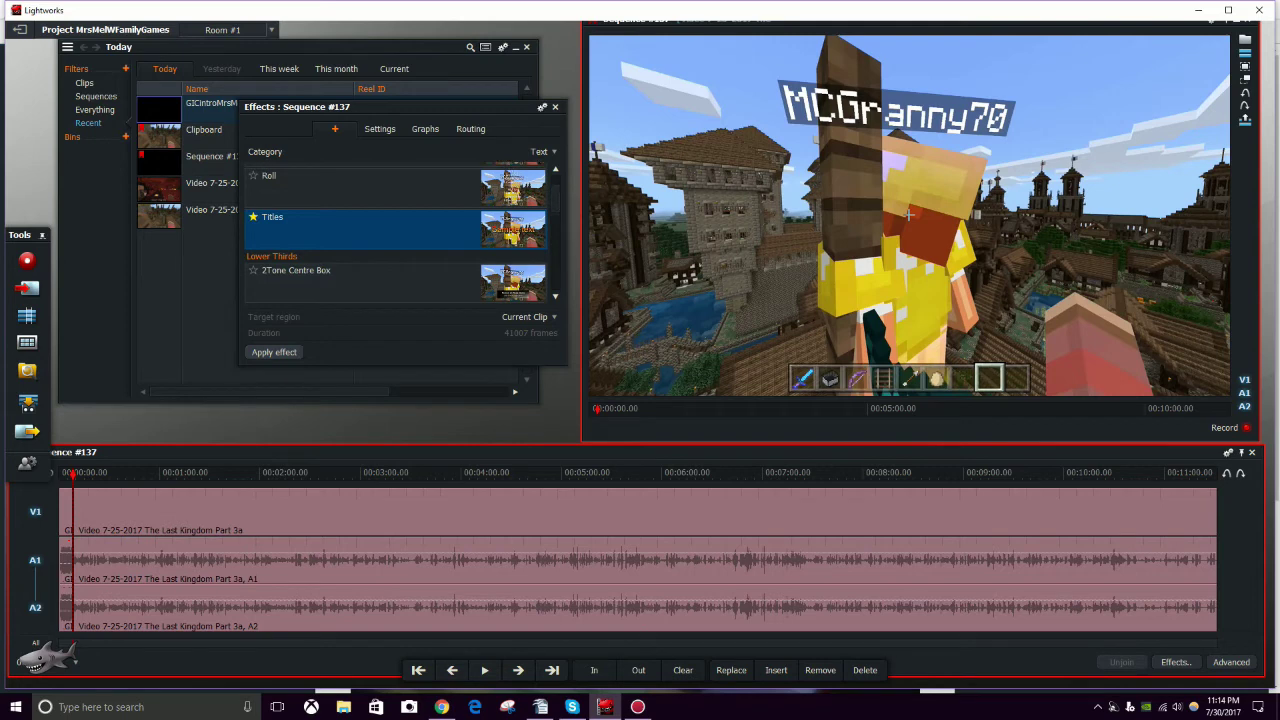
pyautogui.scroll(1, 396, 230)
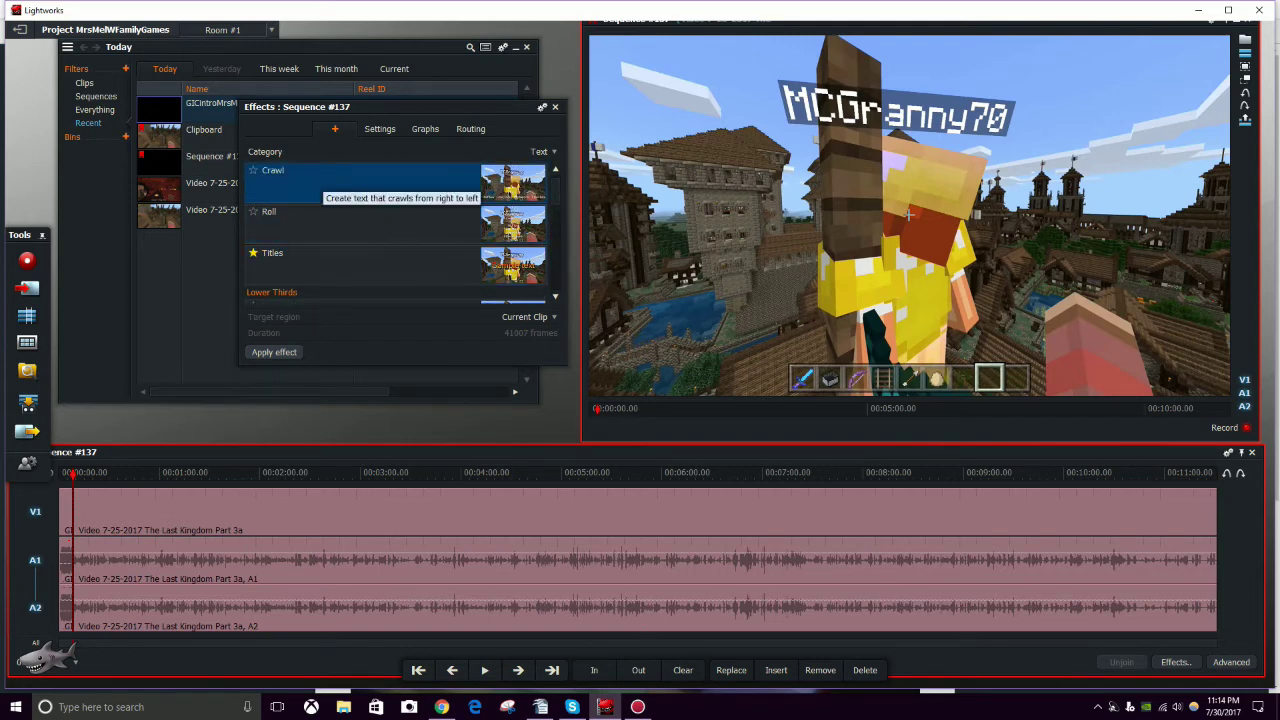
pyautogui.scroll(1, 396, 230)
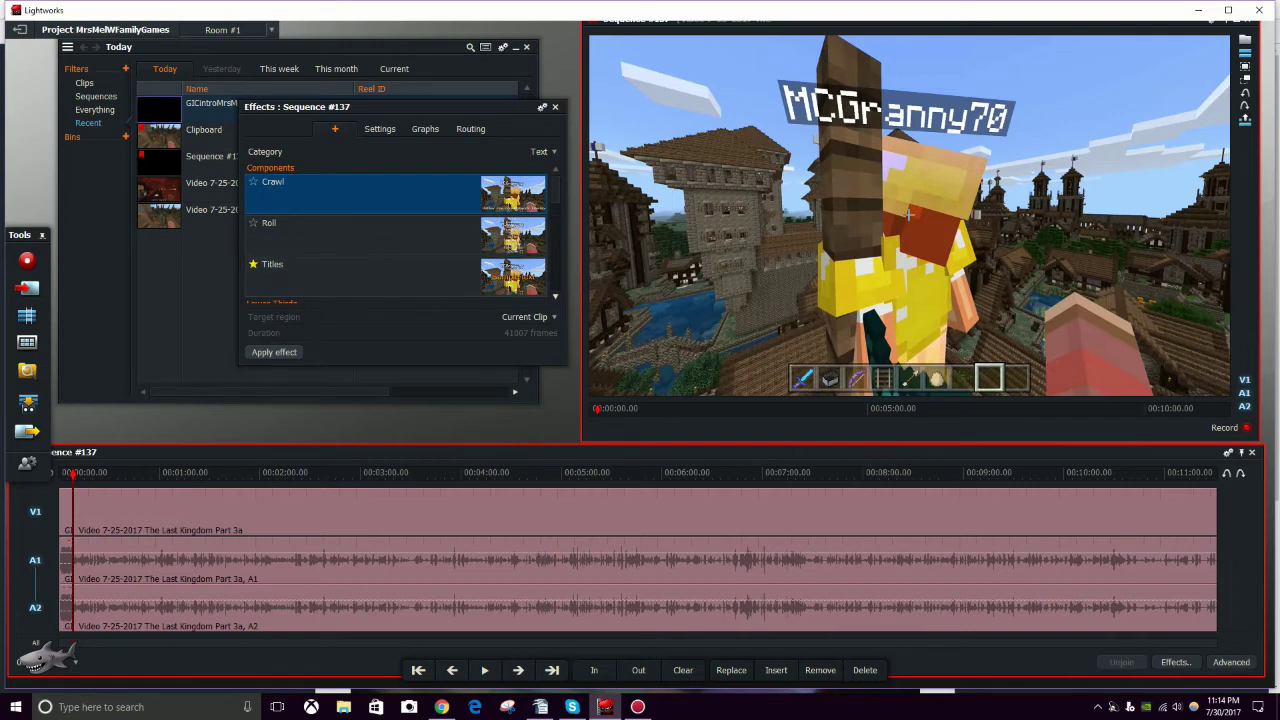
pyautogui.click(545, 152)
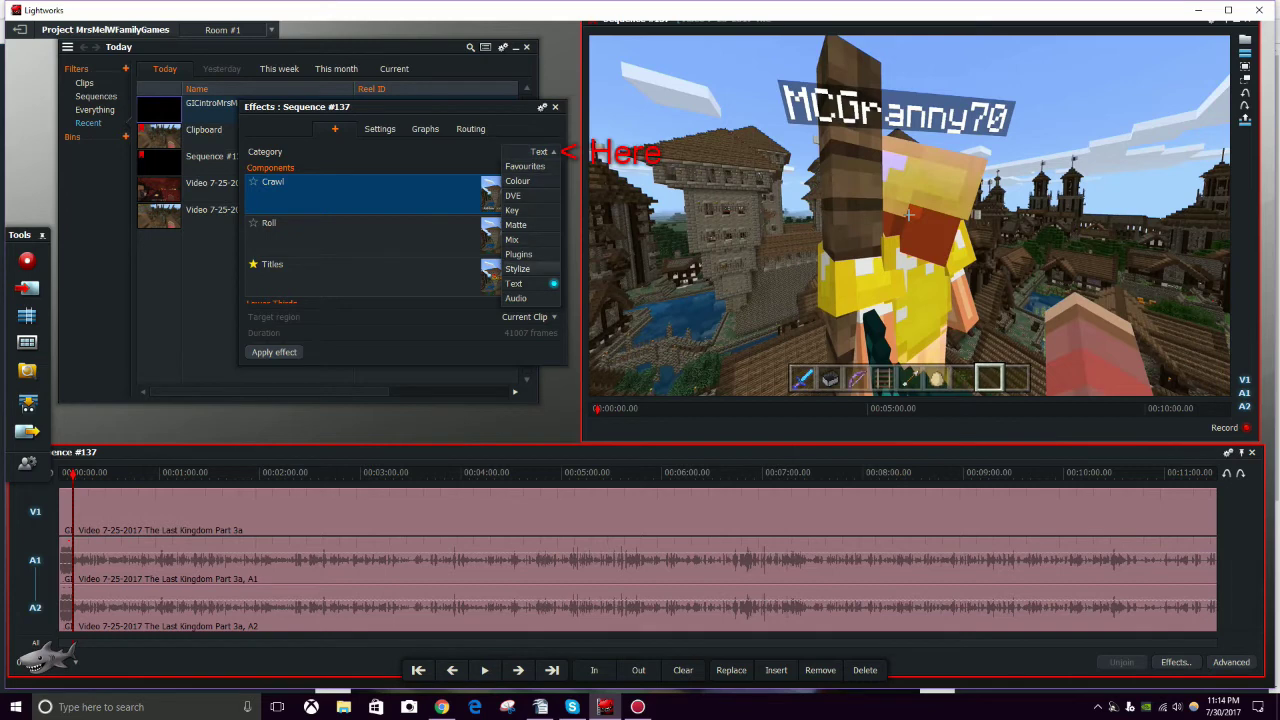
pyautogui.press('Escape')
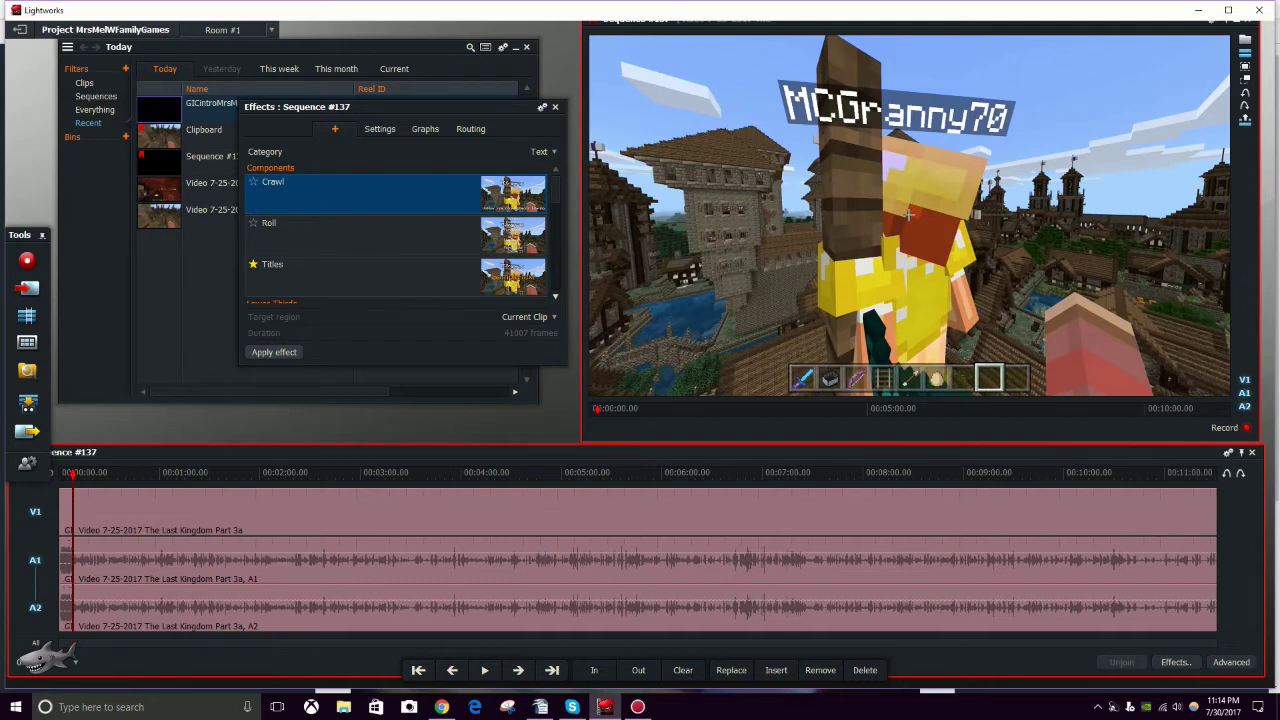
# Step: Move the Effects window clear of the clip list and highlight Titles in the Favourites category
pyautogui.moveTo(400, 107); pyautogui.dragTo(631, 217)
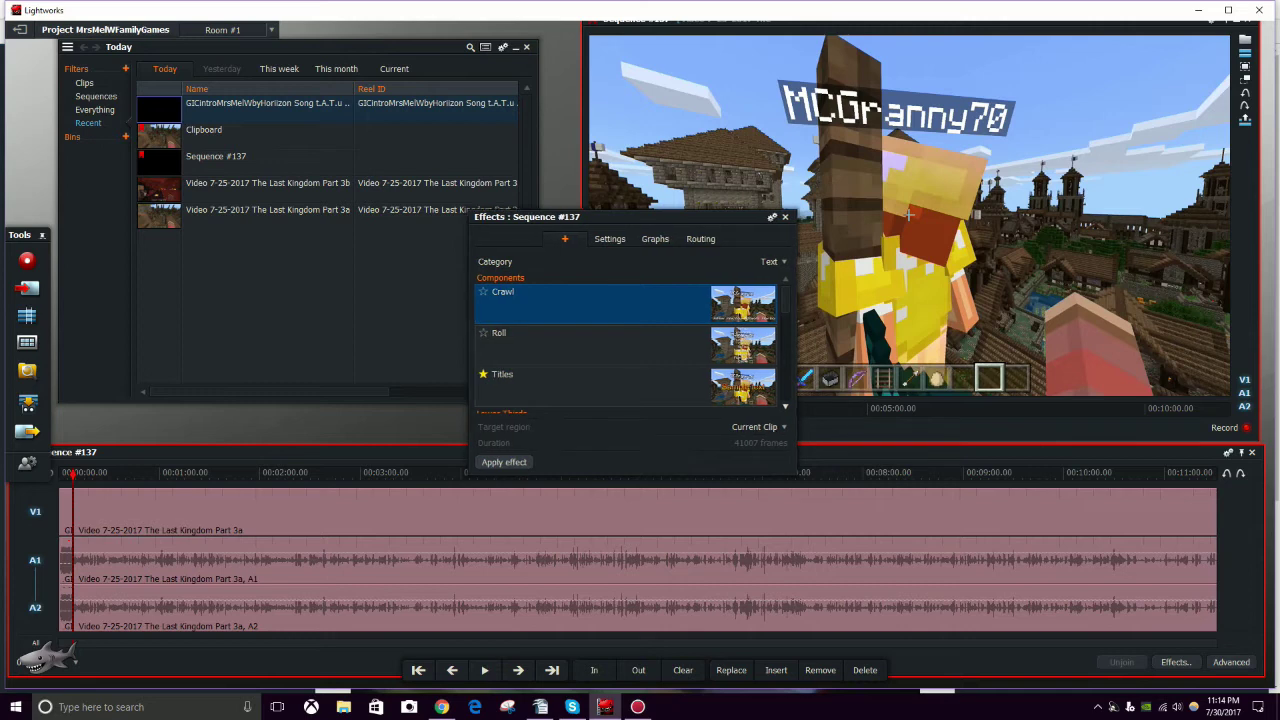
pyautogui.click(772, 262)
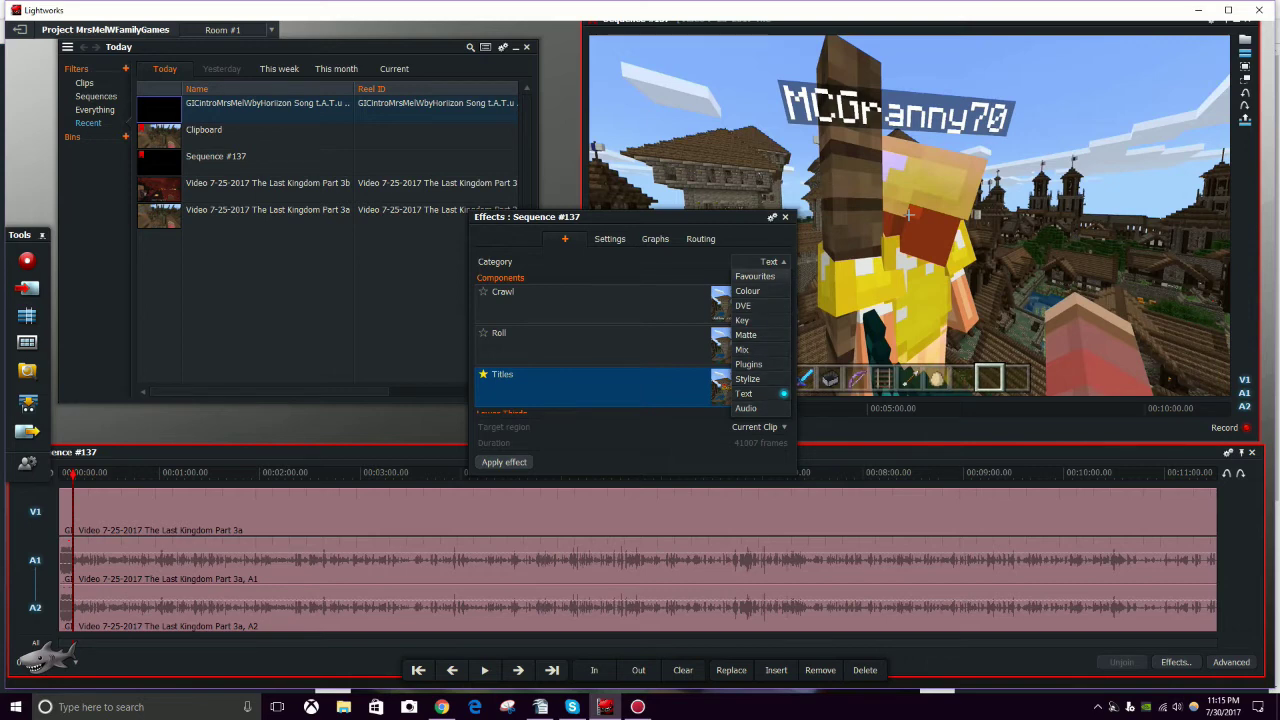
pyautogui.click(755, 276)
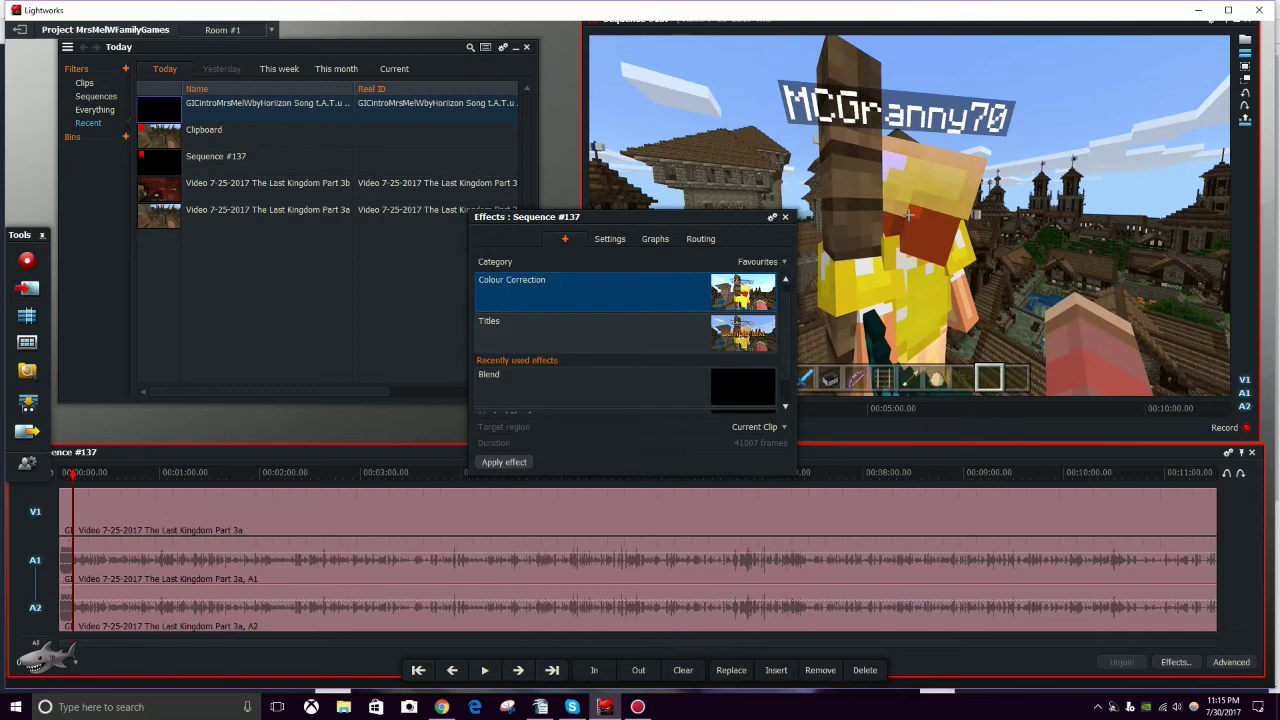
pyautogui.scroll(-1, 626, 340)
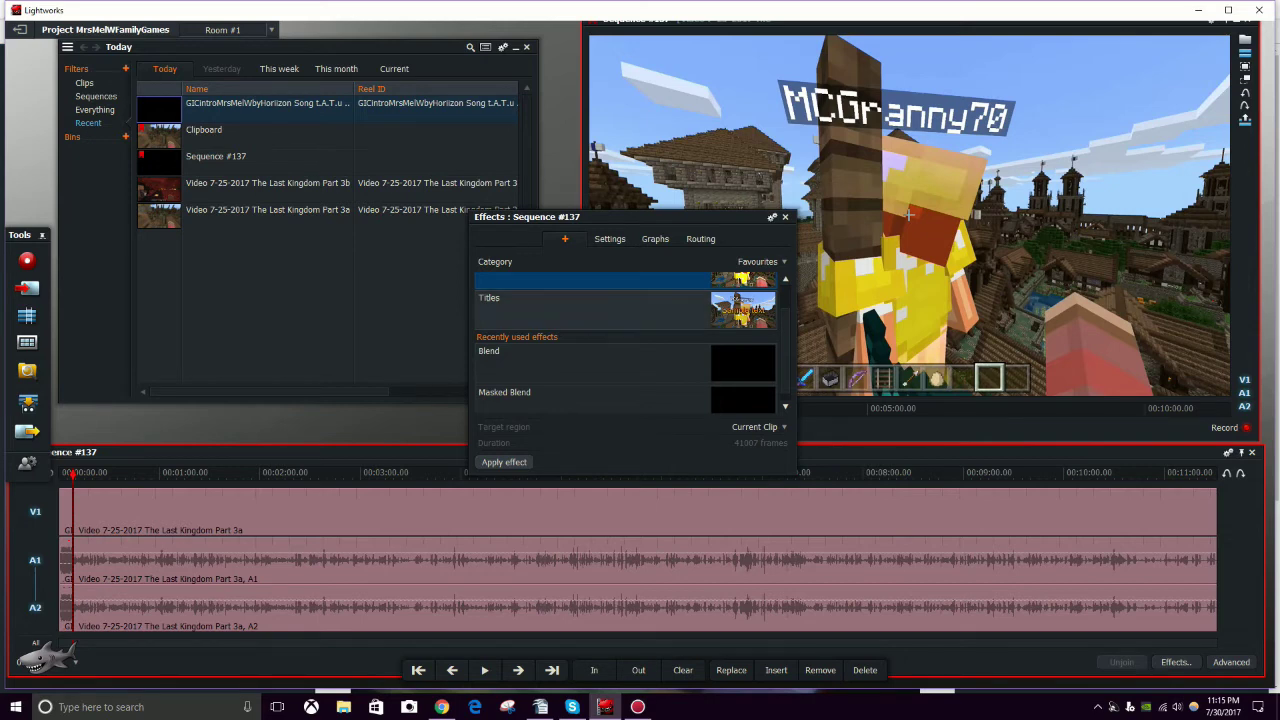
pyautogui.scroll(-1, 620, 305)
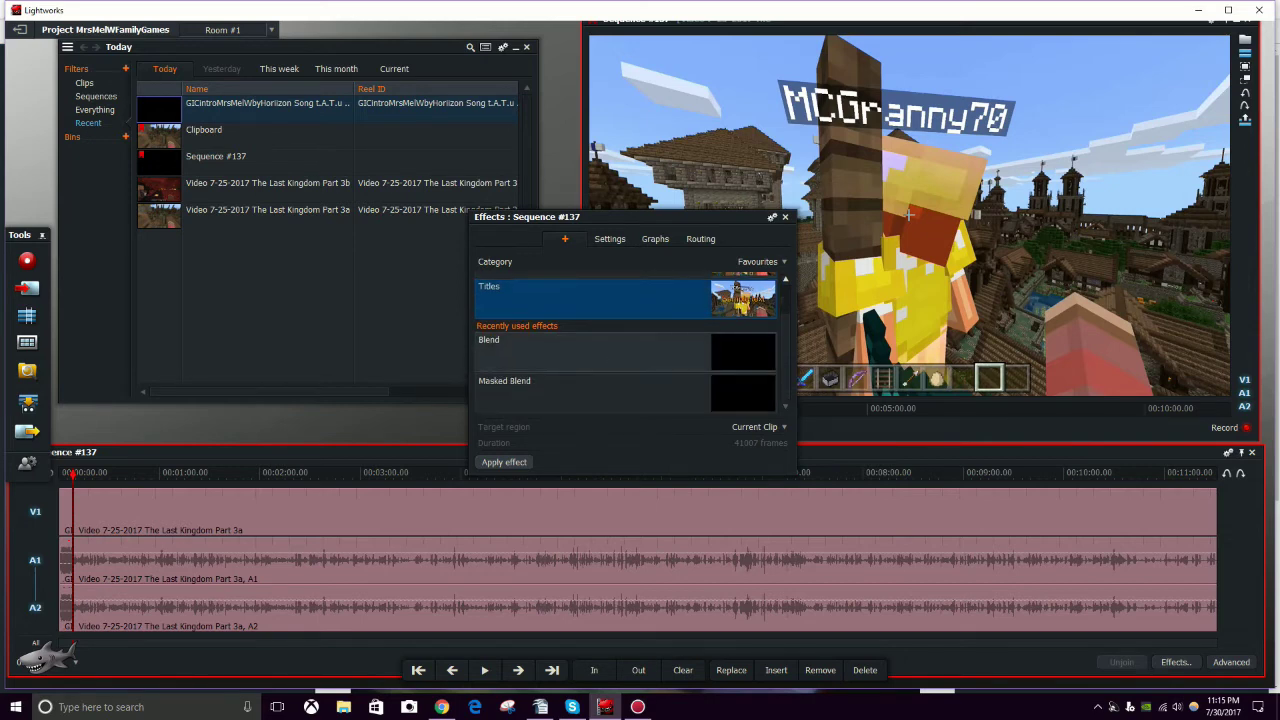
pyautogui.scroll(2, 620, 345)
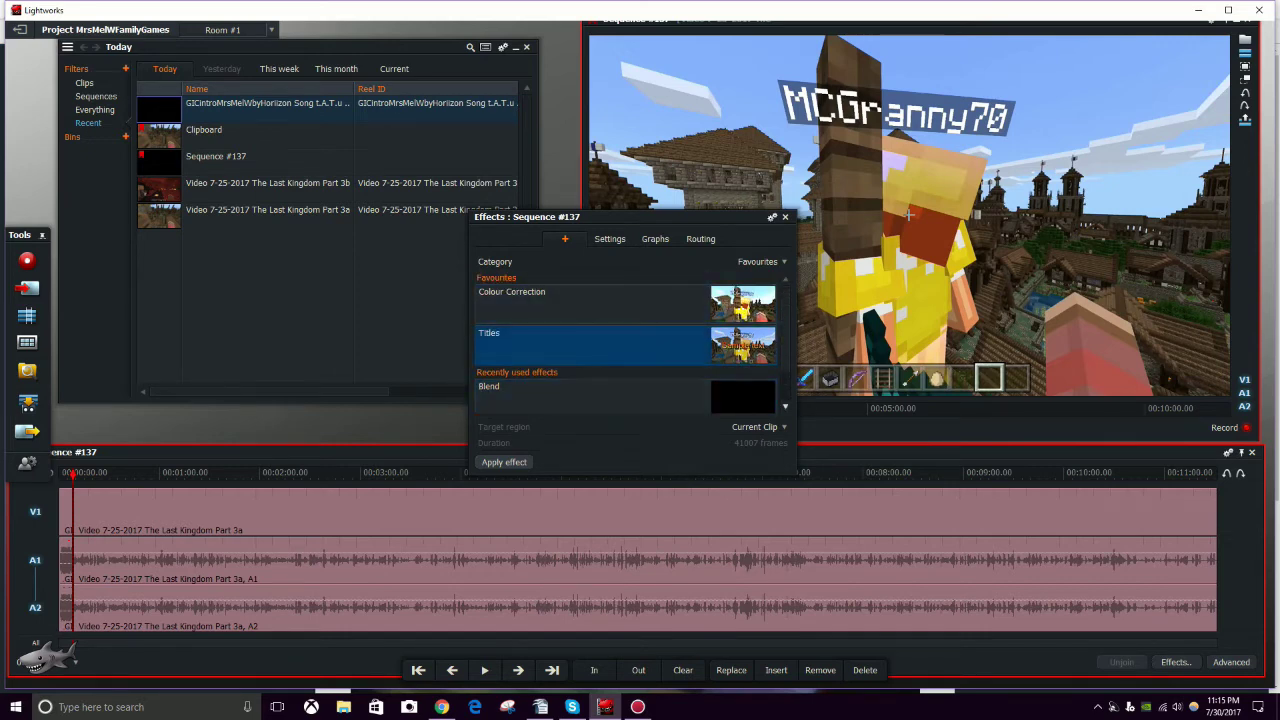
# Step: Look over the Favourites effects and examine the Colour category's components and preset looks
pyautogui.scroll(-2, 625, 335)
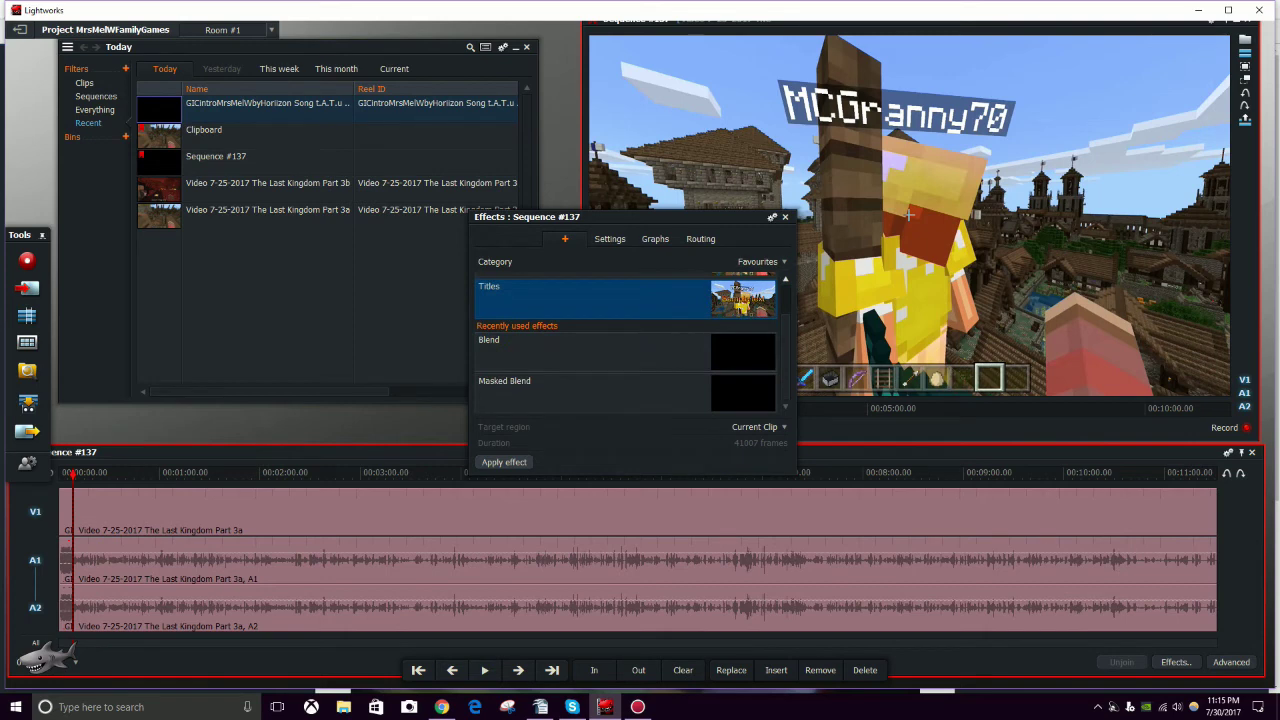
pyautogui.click(757, 261)
pyautogui.click(760, 290)
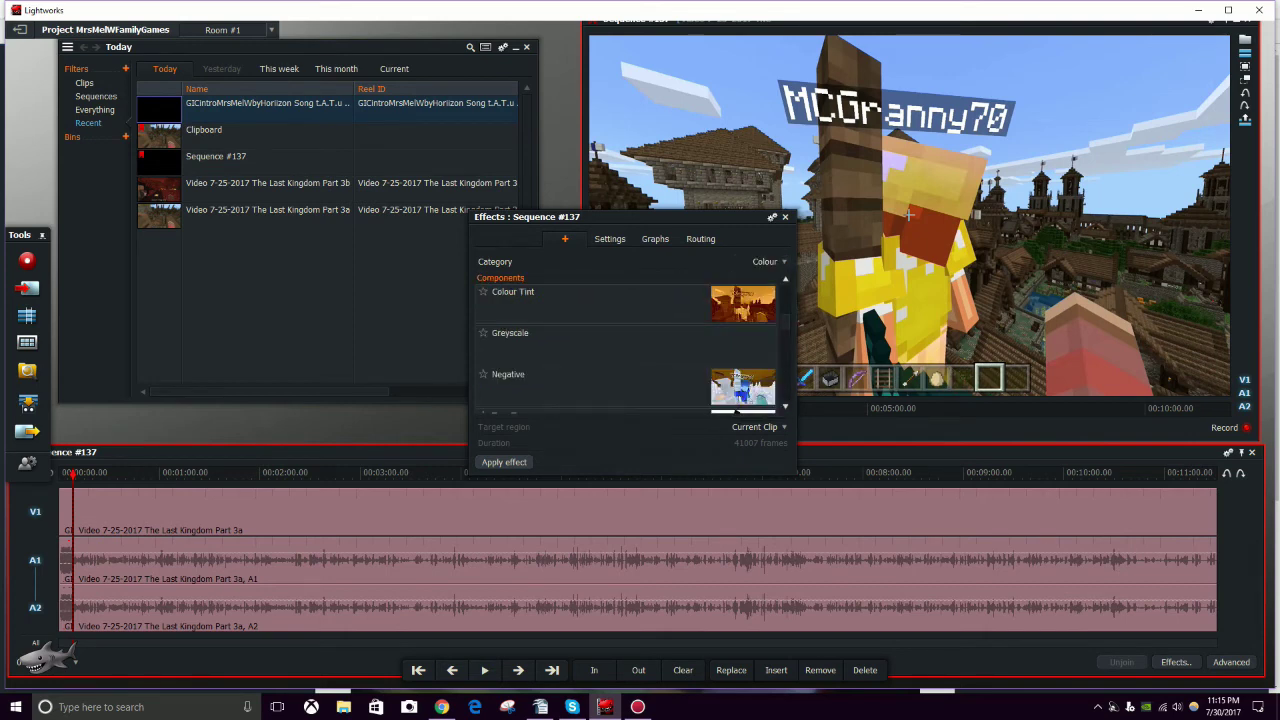
pyautogui.scroll(-5, 737, 411)
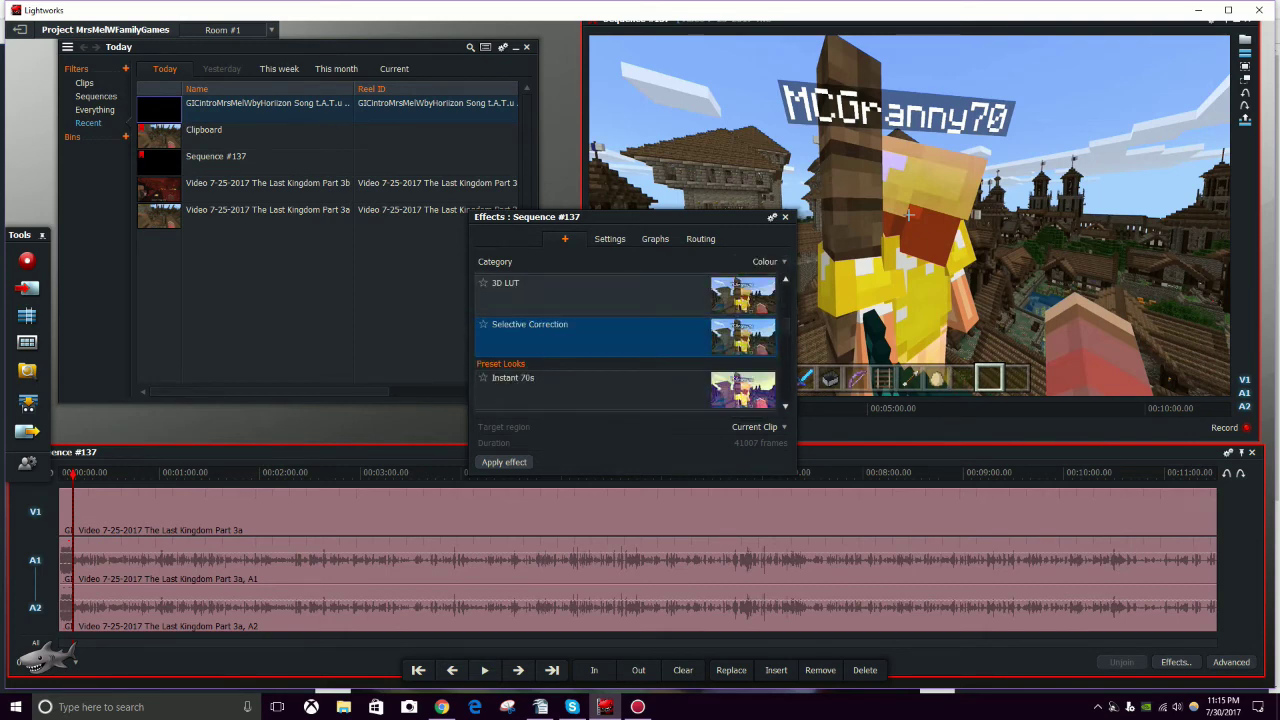
pyautogui.scroll(-6, 630, 343)
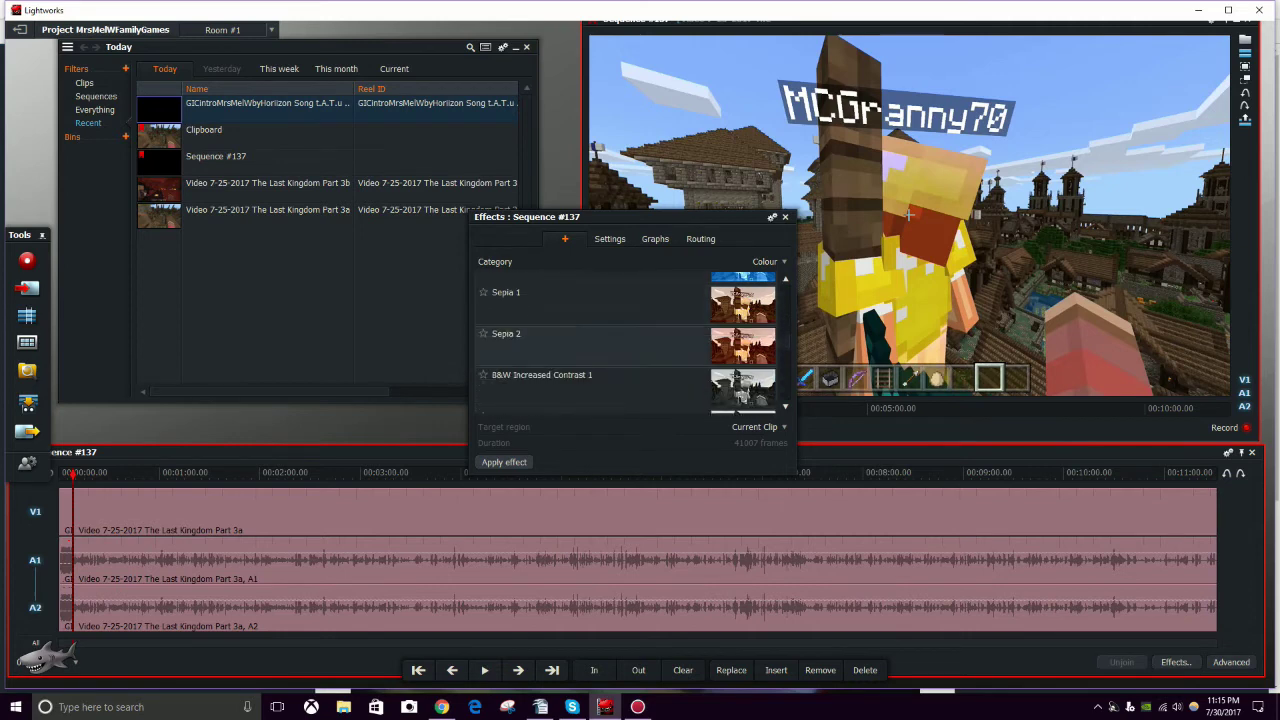
pyautogui.scroll(-6, 630, 343)
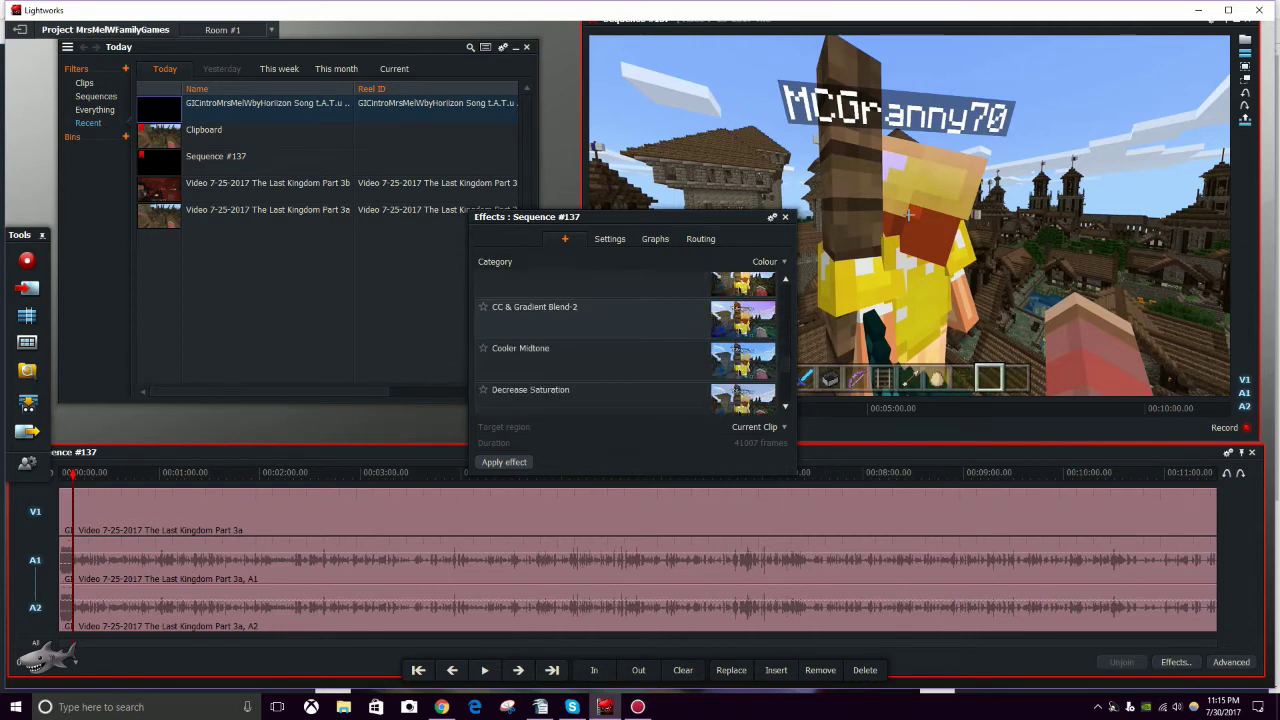
pyautogui.scroll(12, 630, 343)
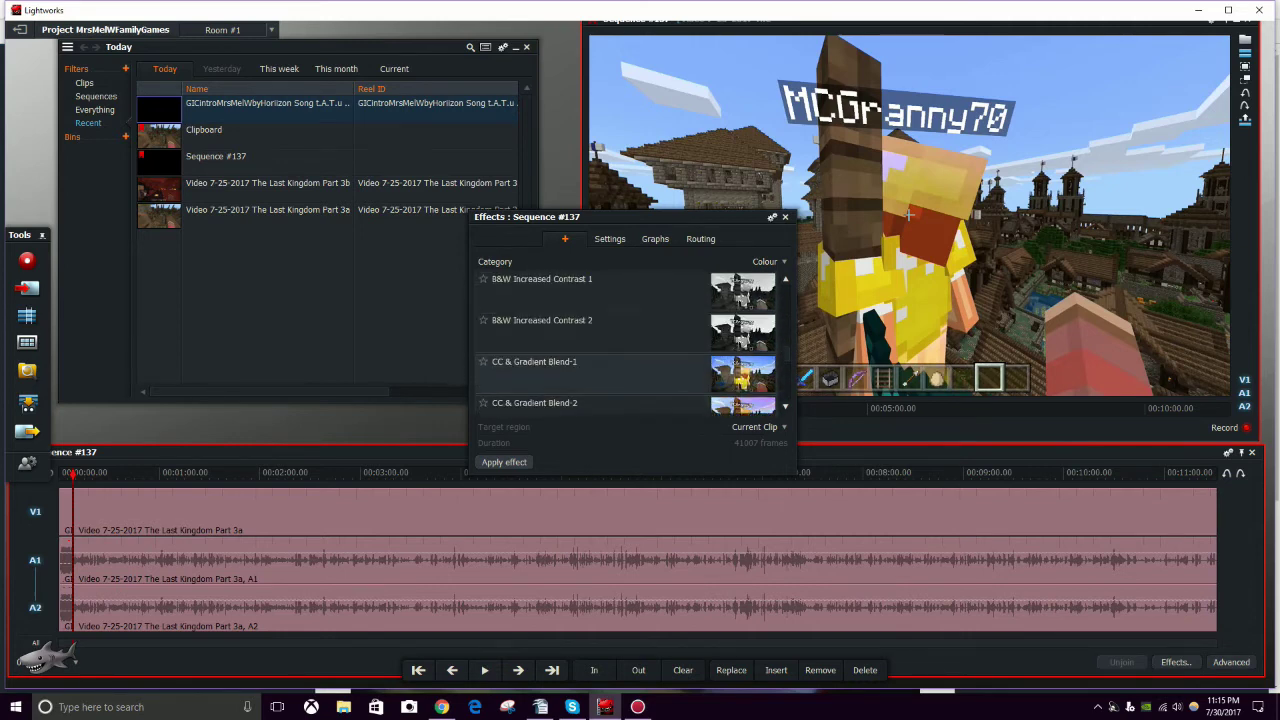
pyautogui.click(630, 343)
pyautogui.scroll(6, 737, 412)
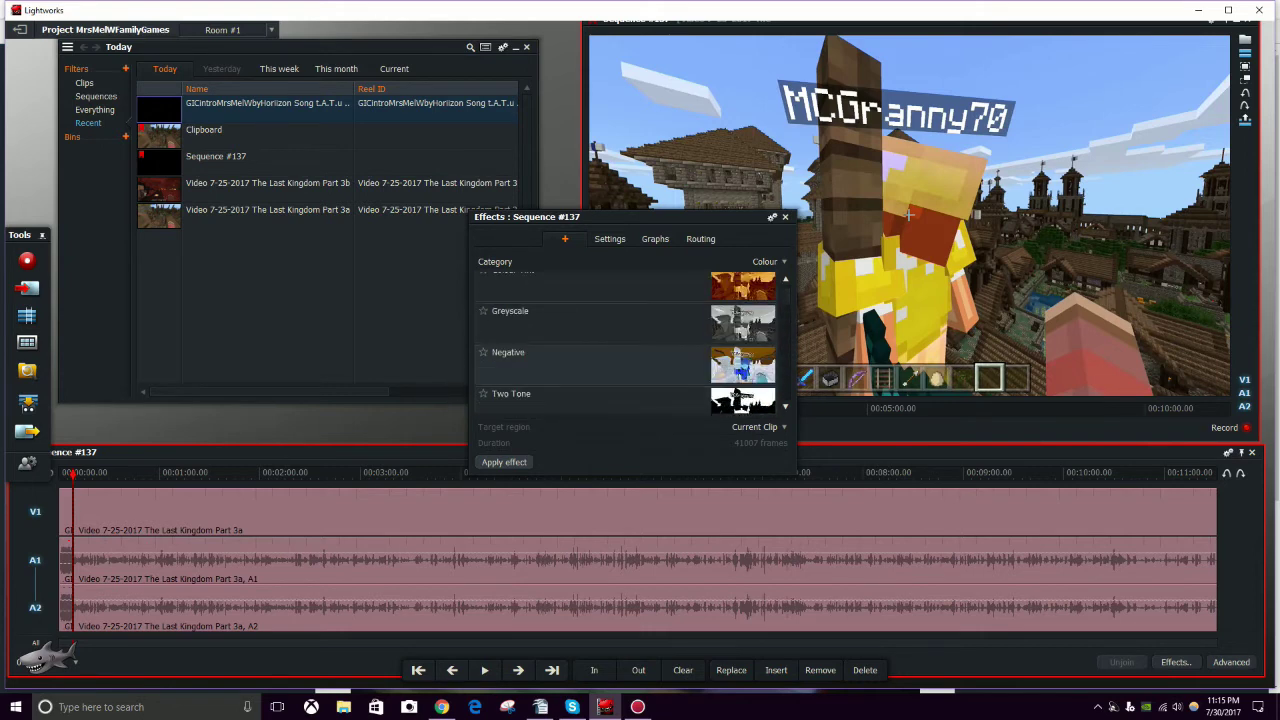
# Step: Switch the effects to the DVE category and examine its components, crop presets and picture-in-picture presets
pyautogui.click(769, 261)
pyautogui.click(755, 330)
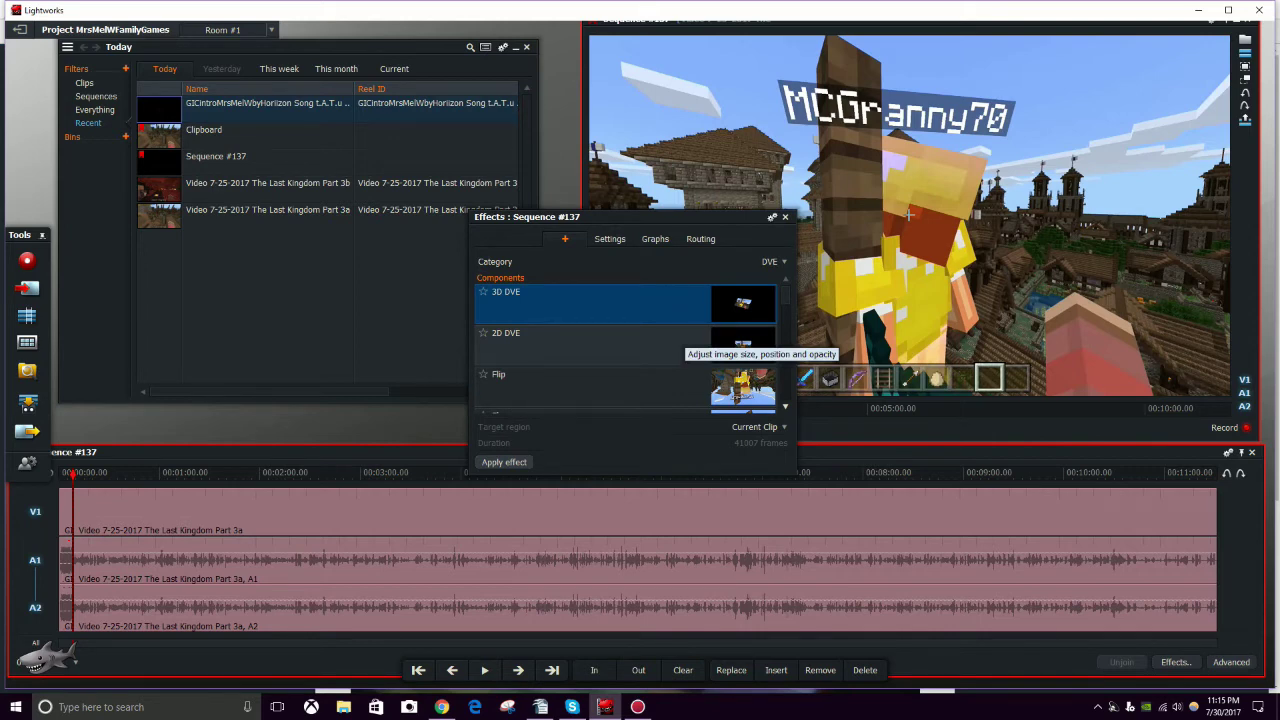
pyautogui.scroll(-3, 742, 345)
pyautogui.scroll(-3, 742, 345)
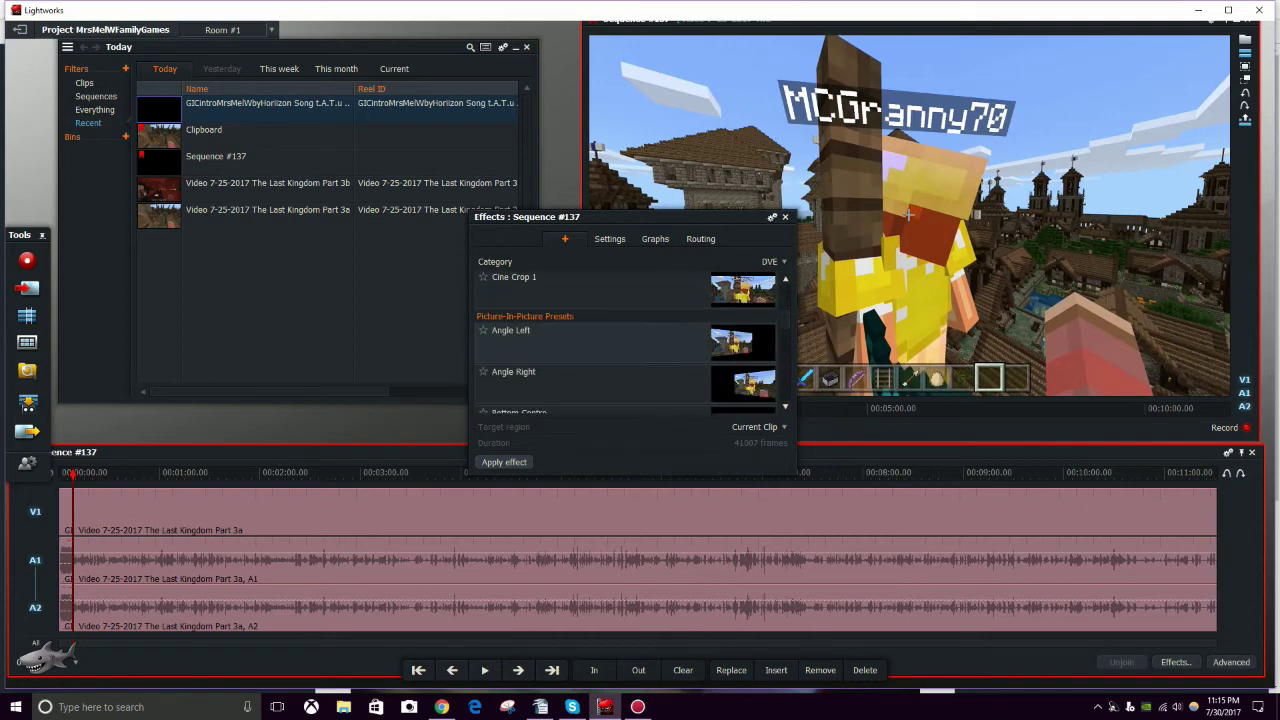
pyautogui.scroll(-1, 626, 344)
pyautogui.scroll(-3, 626, 330)
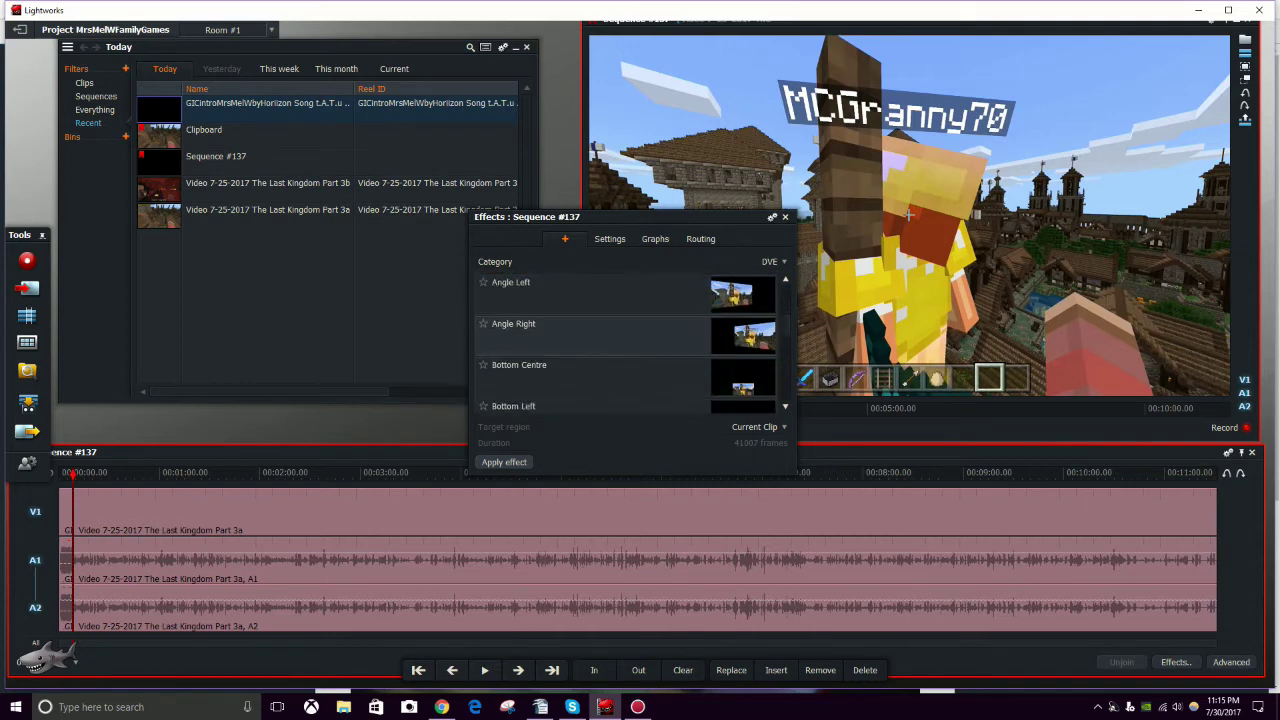
pyautogui.scroll(5, 626, 330)
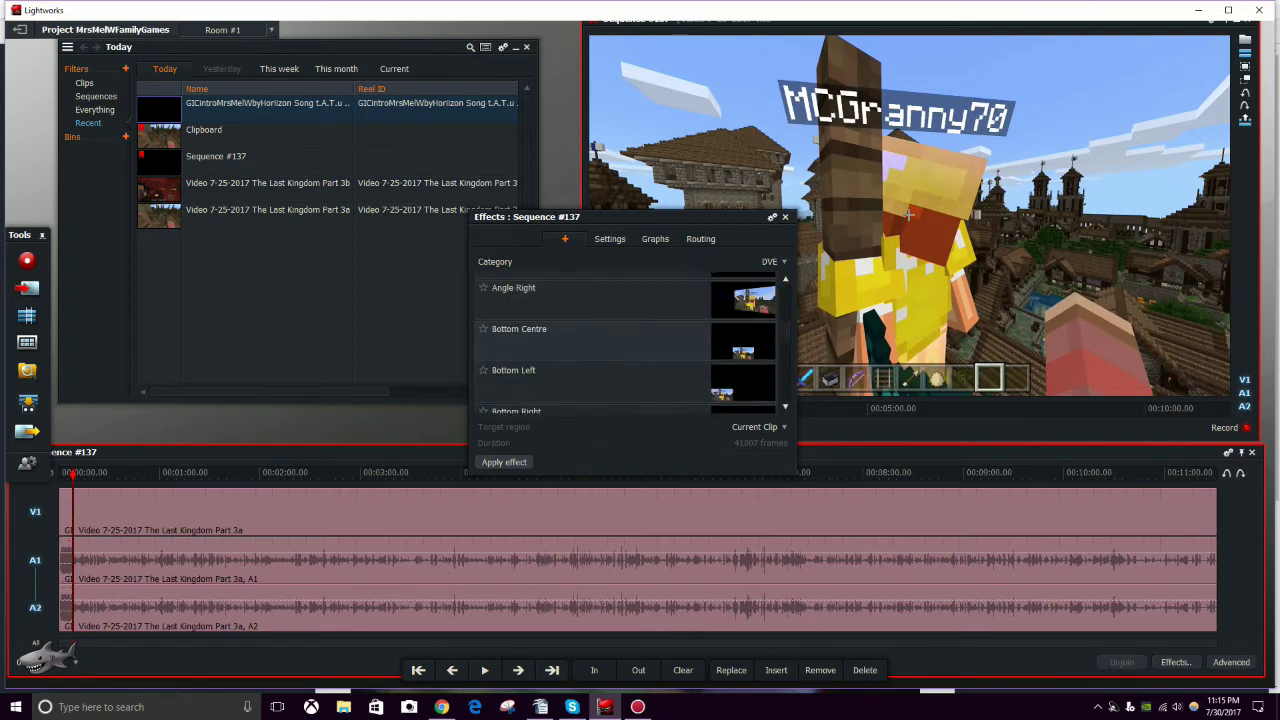
pyautogui.scroll(1, 626, 340)
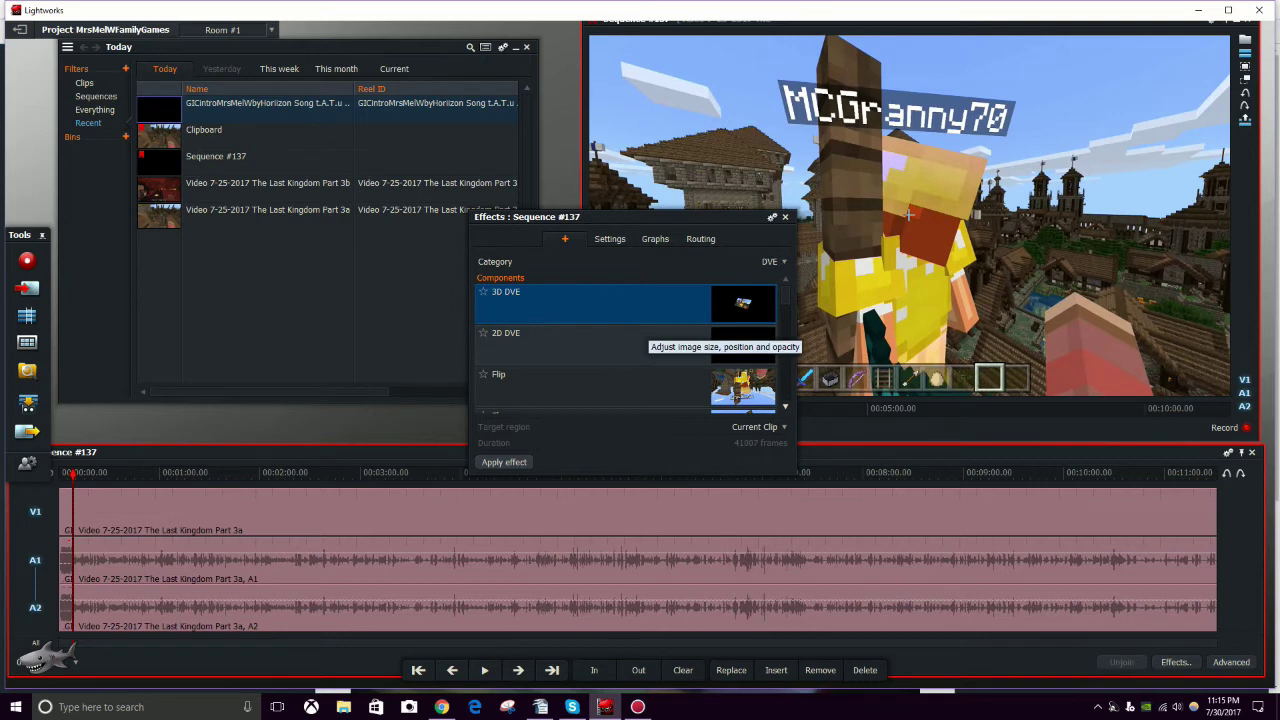
pyautogui.scroll(-5, 626, 344)
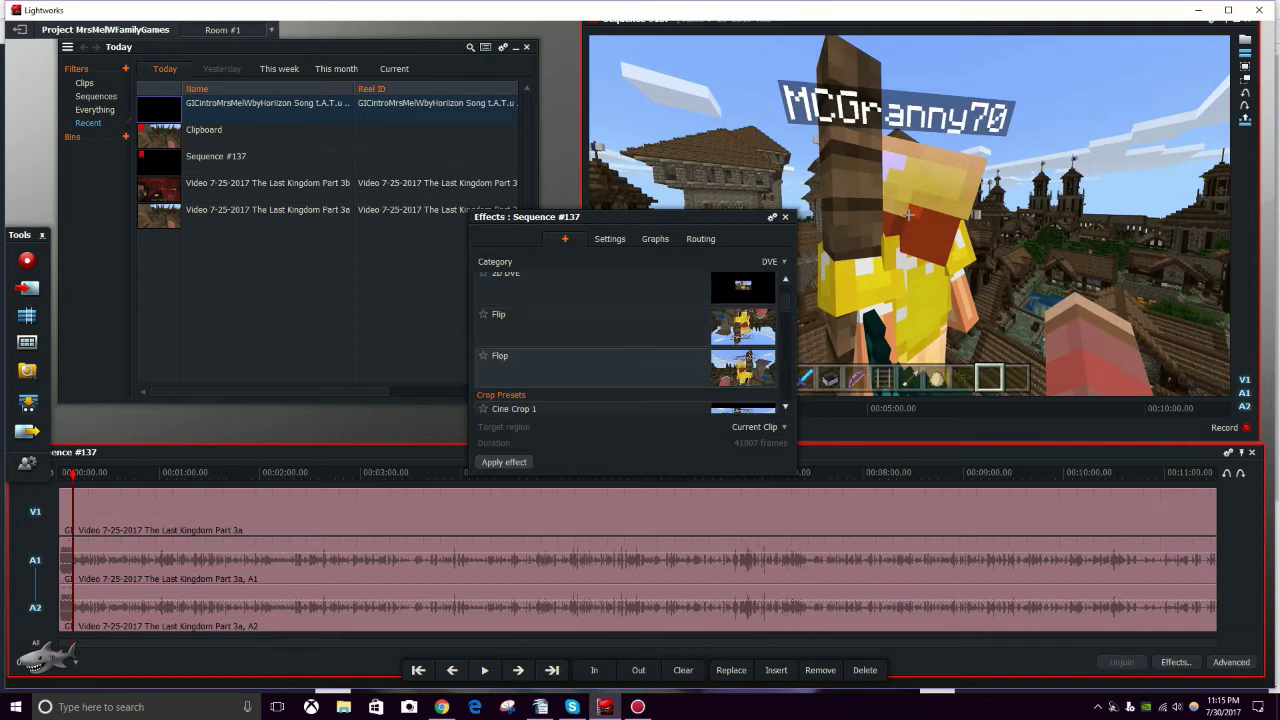
pyautogui.scroll(5, 626, 344)
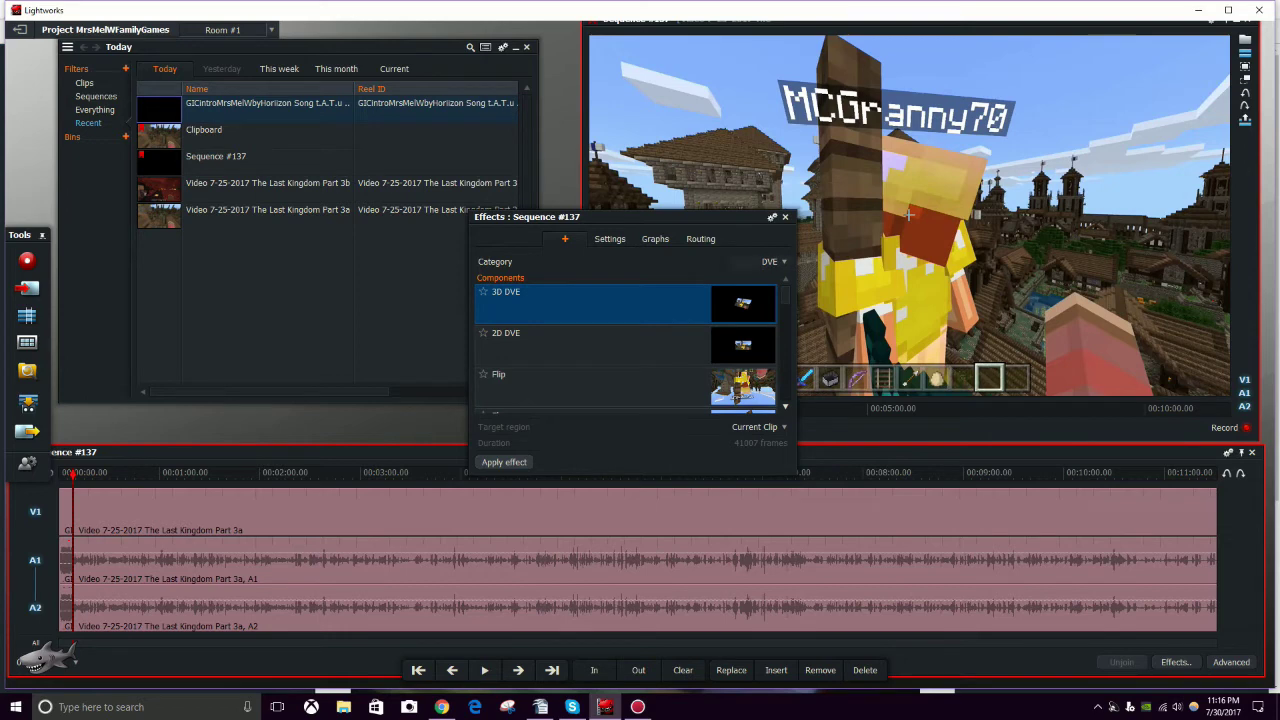
# Step: Switch the effects to the Key category and examine its components and the Bluescreen and Greenscreen presets
pyautogui.click(772, 261)
pyautogui.click(755, 319)
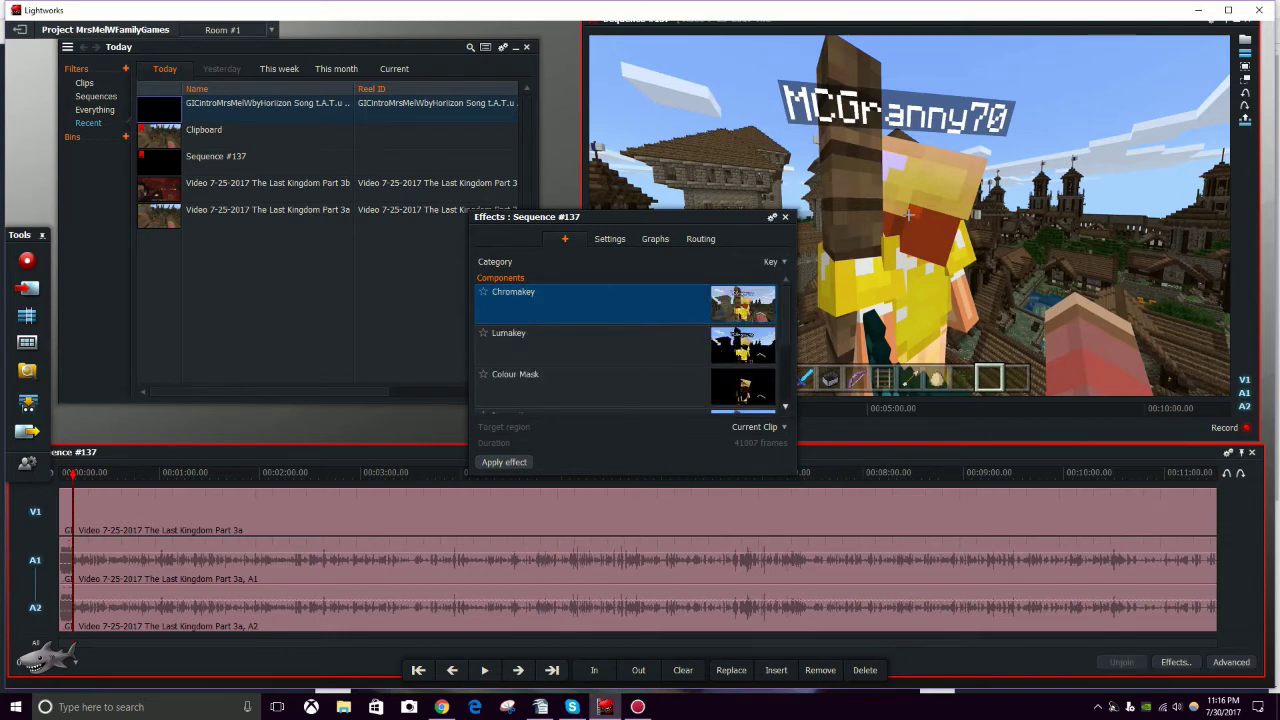
pyautogui.click(566, 345)
pyautogui.click(566, 386)
pyautogui.click(566, 304)
pyautogui.scroll(-1, 600, 345)
pyautogui.scroll(-1, 600, 300)
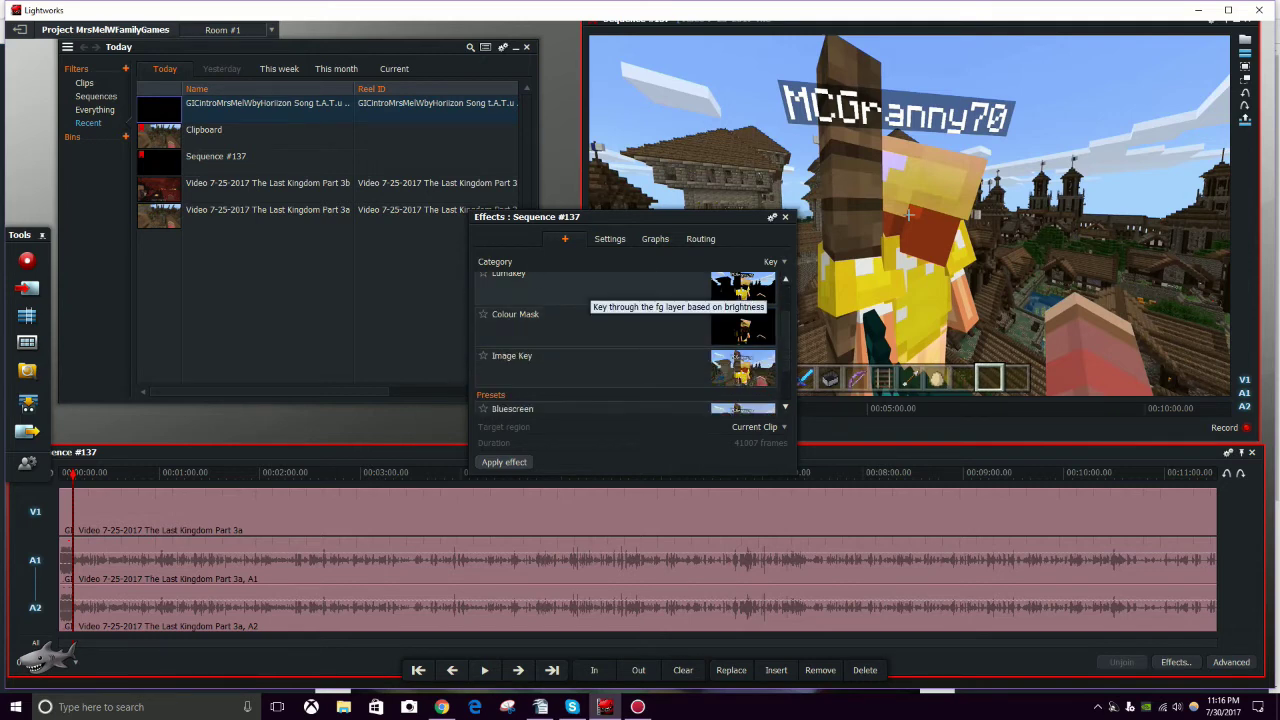
pyautogui.scroll(-2, 626, 344)
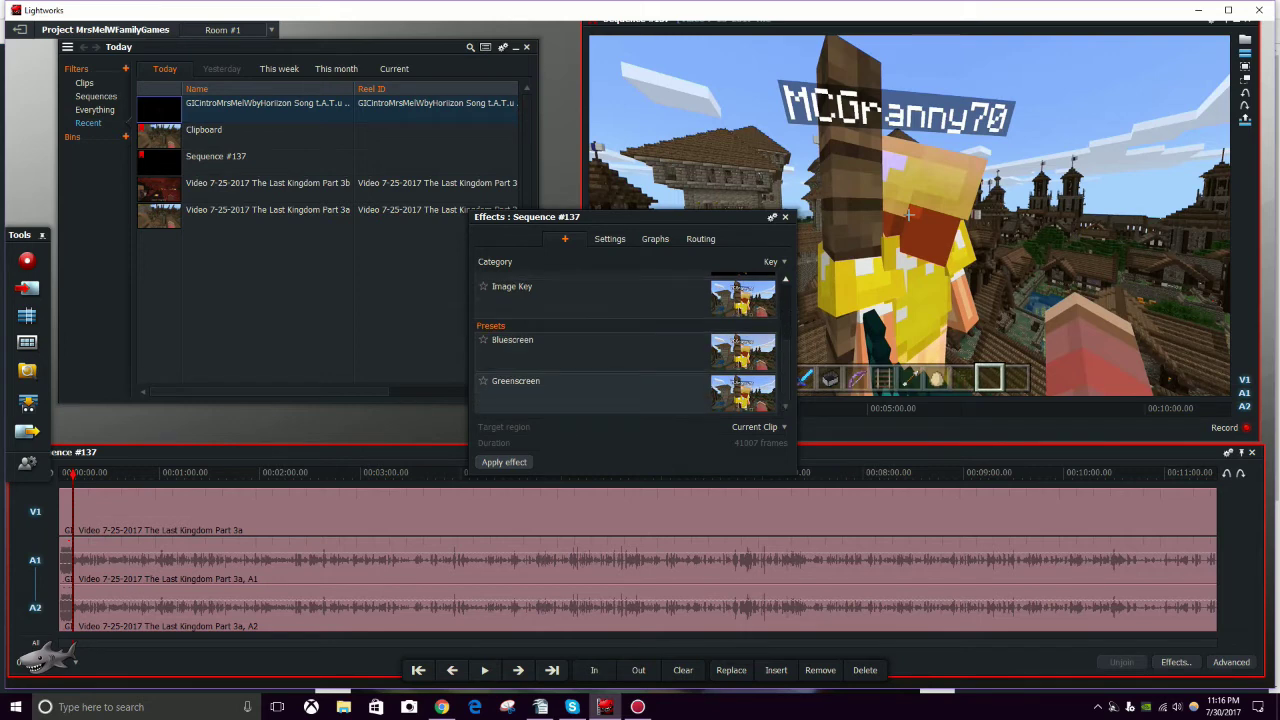
pyautogui.scroll(3, 626, 344)
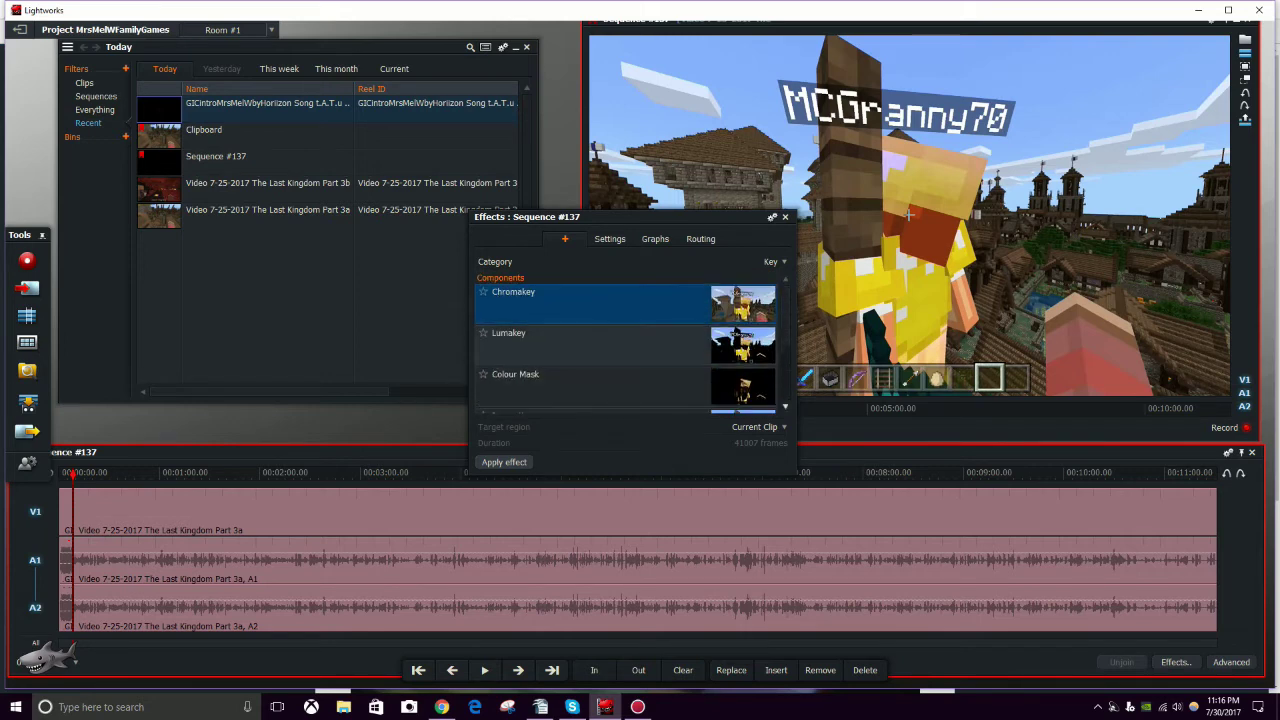
# Step: Switch the effects to the Matte category and examine its colour, gradient, 2D shape and image components
pyautogui.click(775, 261)
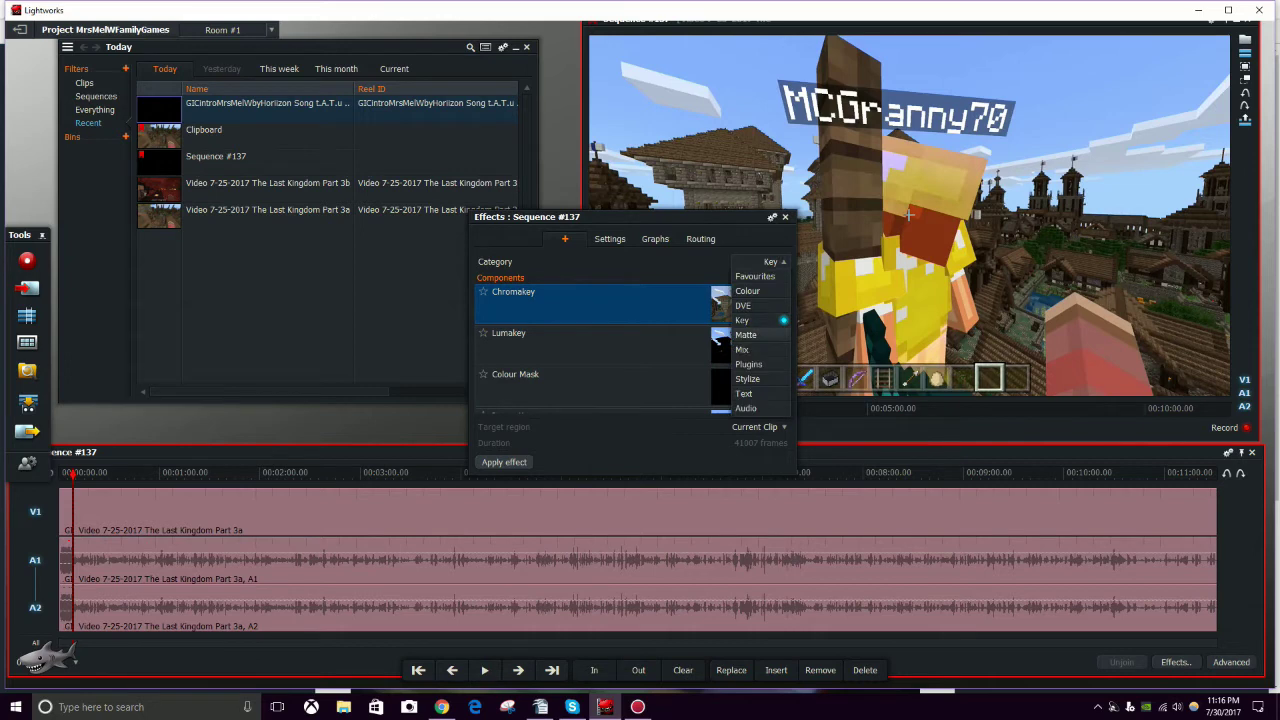
pyautogui.click(760, 334)
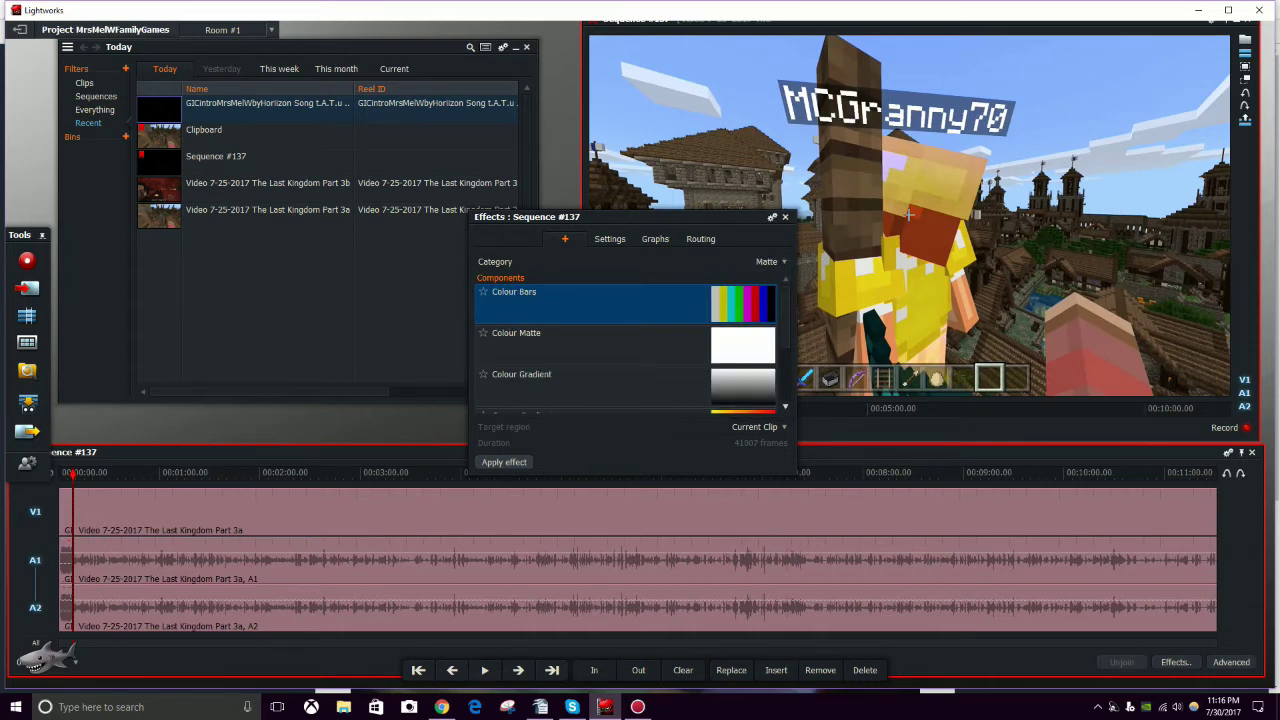
pyautogui.scroll(-1, 626, 345)
pyautogui.scroll(1, 626, 345)
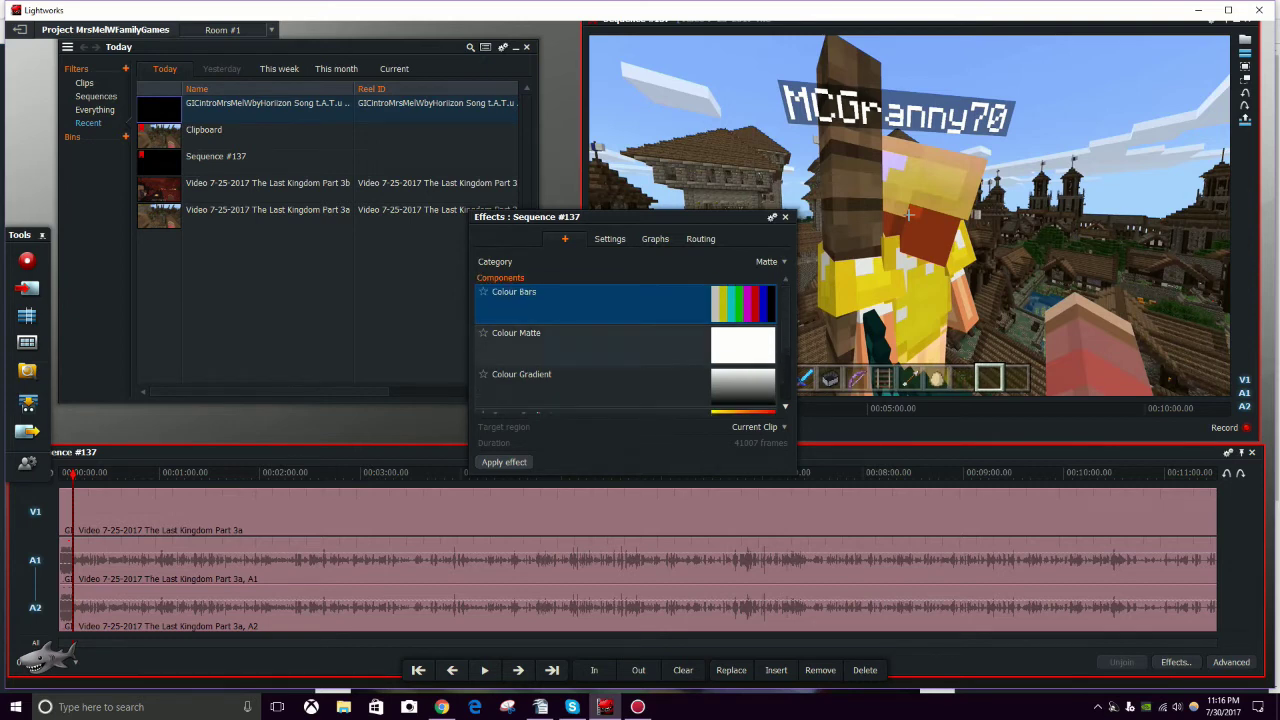
pyautogui.scroll(-1, 626, 344)
pyautogui.scroll(-3, 626, 343)
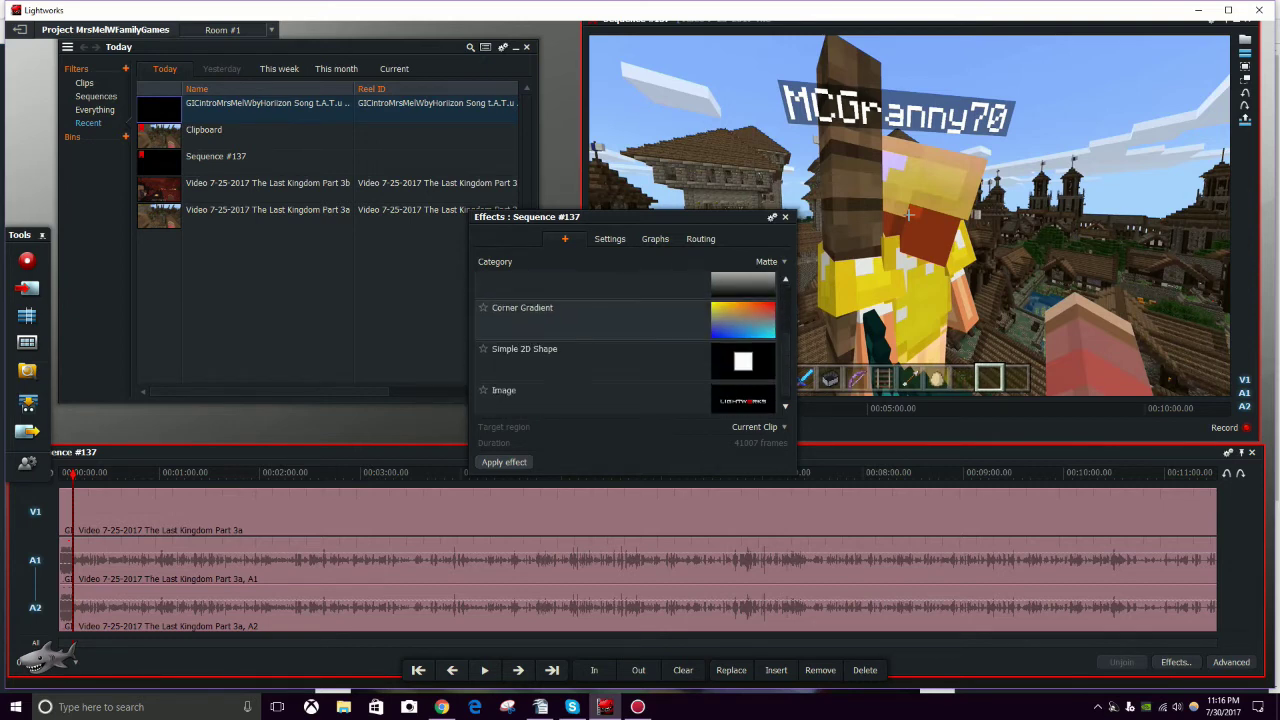
pyautogui.scroll(3, 626, 345)
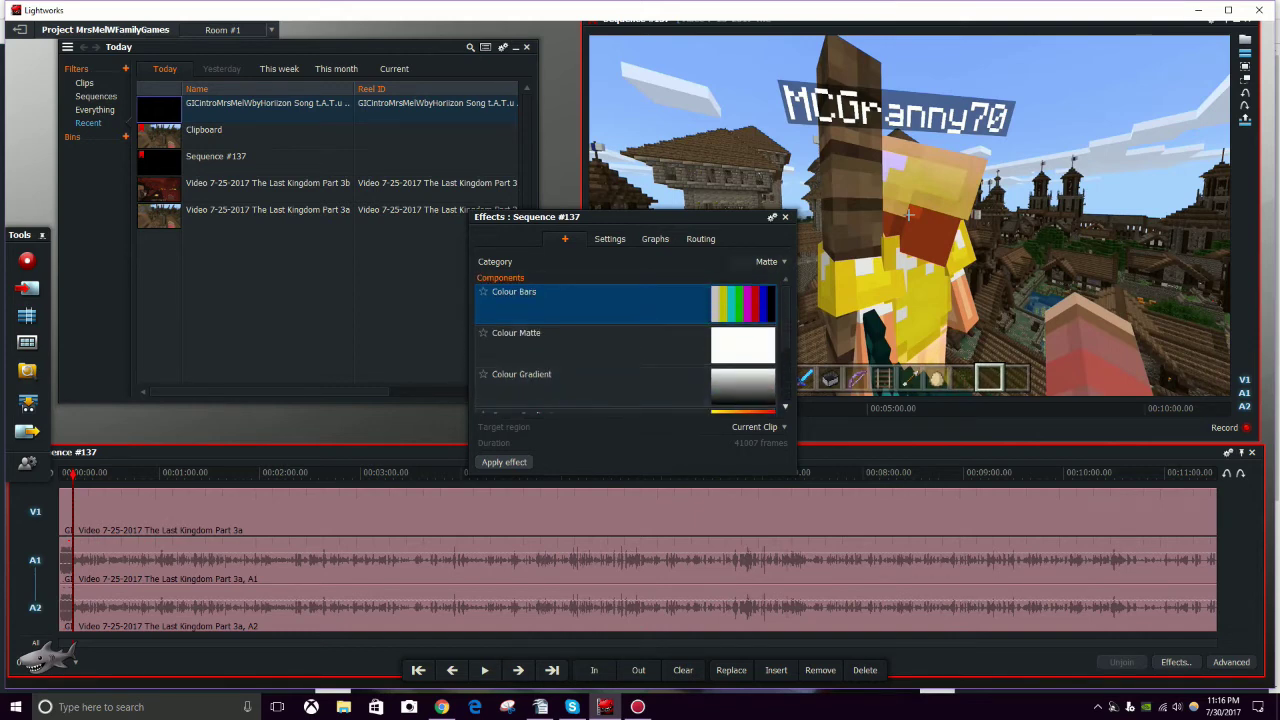
pyautogui.click(770, 261)
pyautogui.click(770, 261)
pyautogui.scroll(-3, 626, 345)
pyautogui.scroll(3, 626, 345)
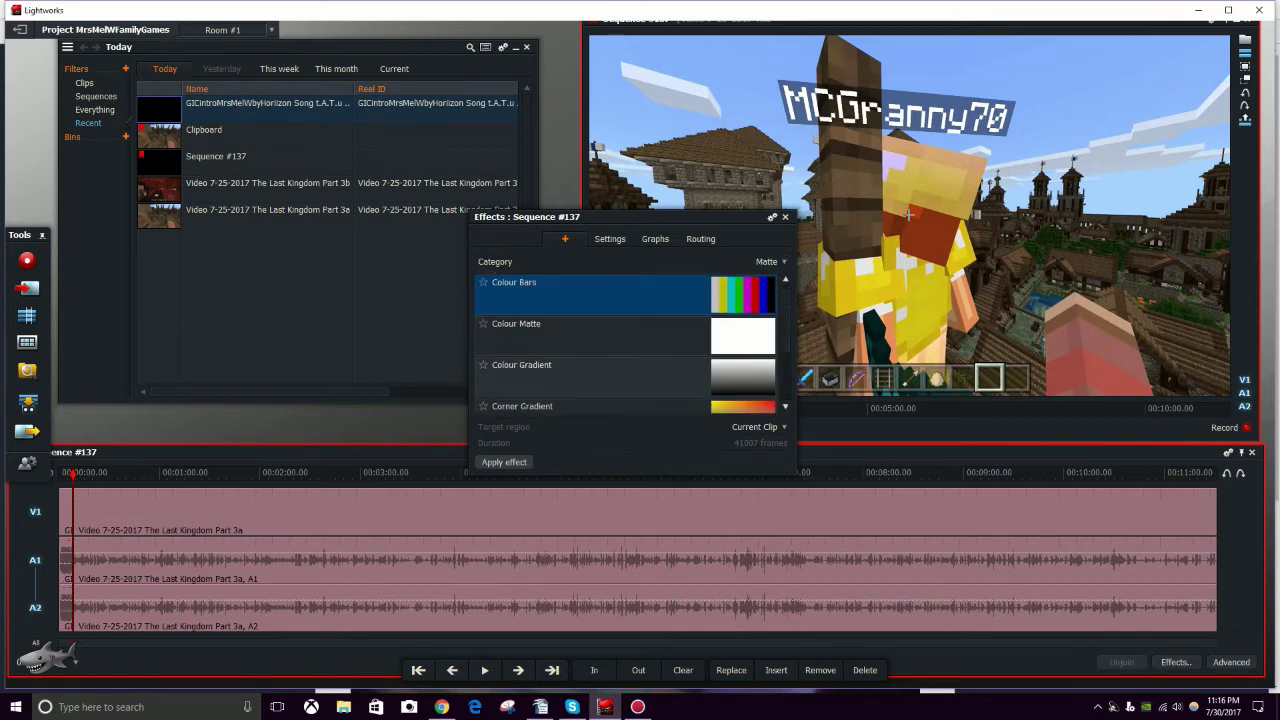
# Step: Switch the effects to the Mix category, examine its blends and transitions, and highlight Blend
pyautogui.click(770, 261)
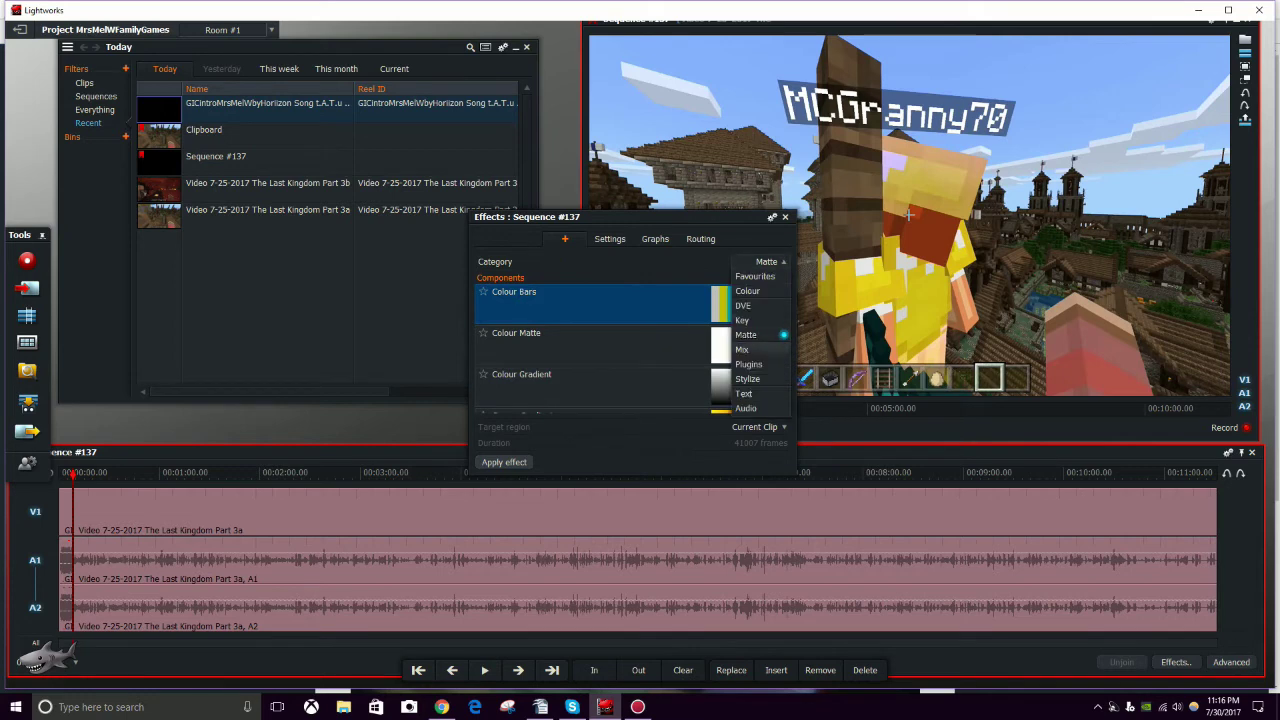
pyautogui.click(745, 349)
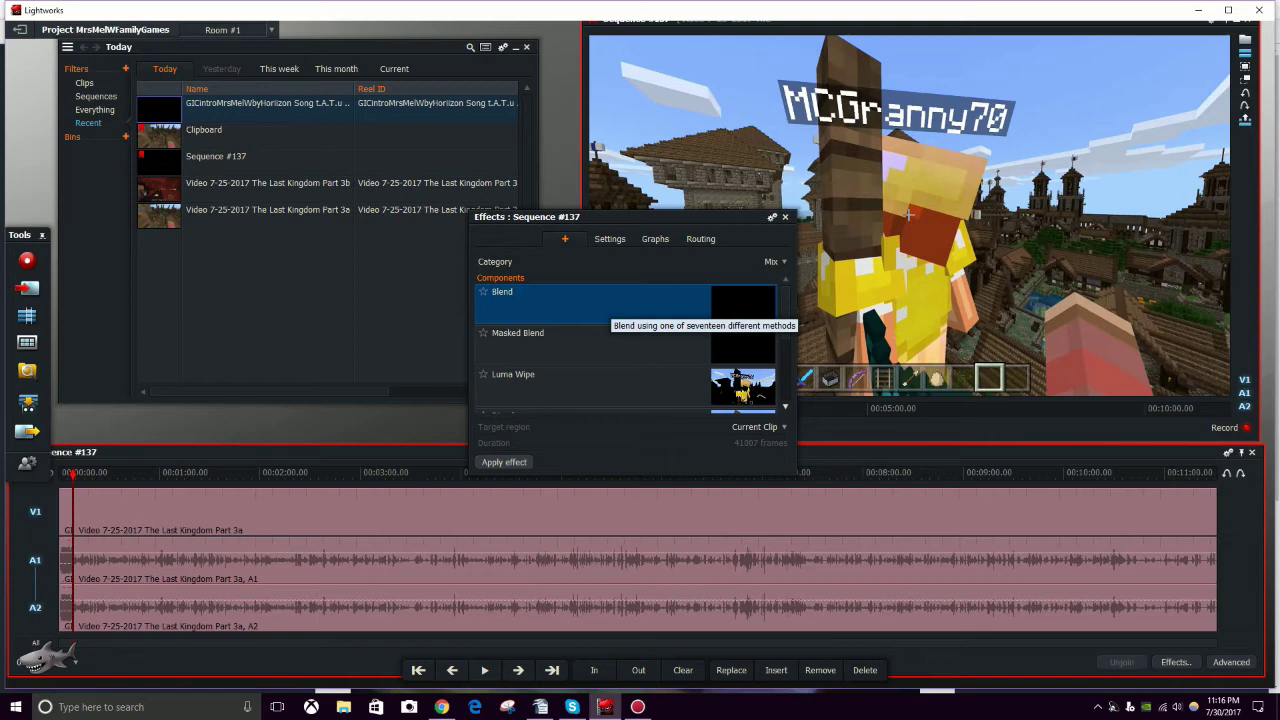
pyautogui.scroll(-2, 612, 308)
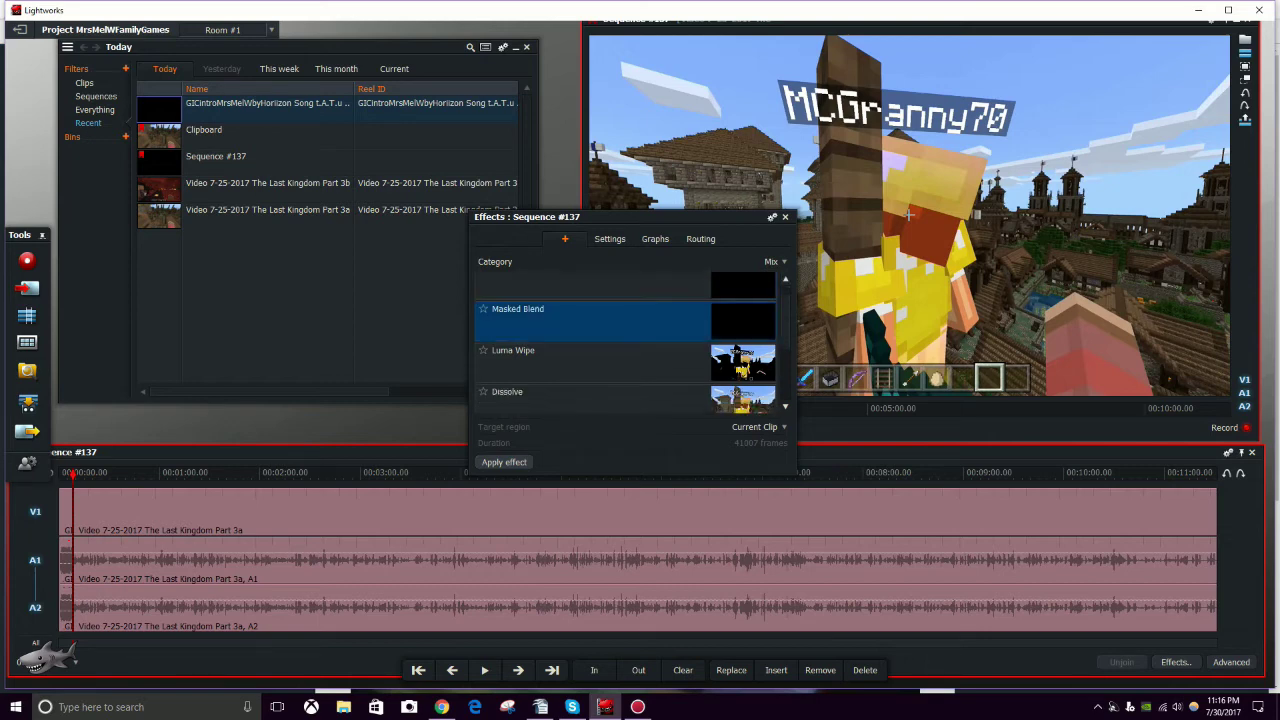
pyautogui.scroll(-1, 612, 350)
pyautogui.scroll(-1, 612, 340)
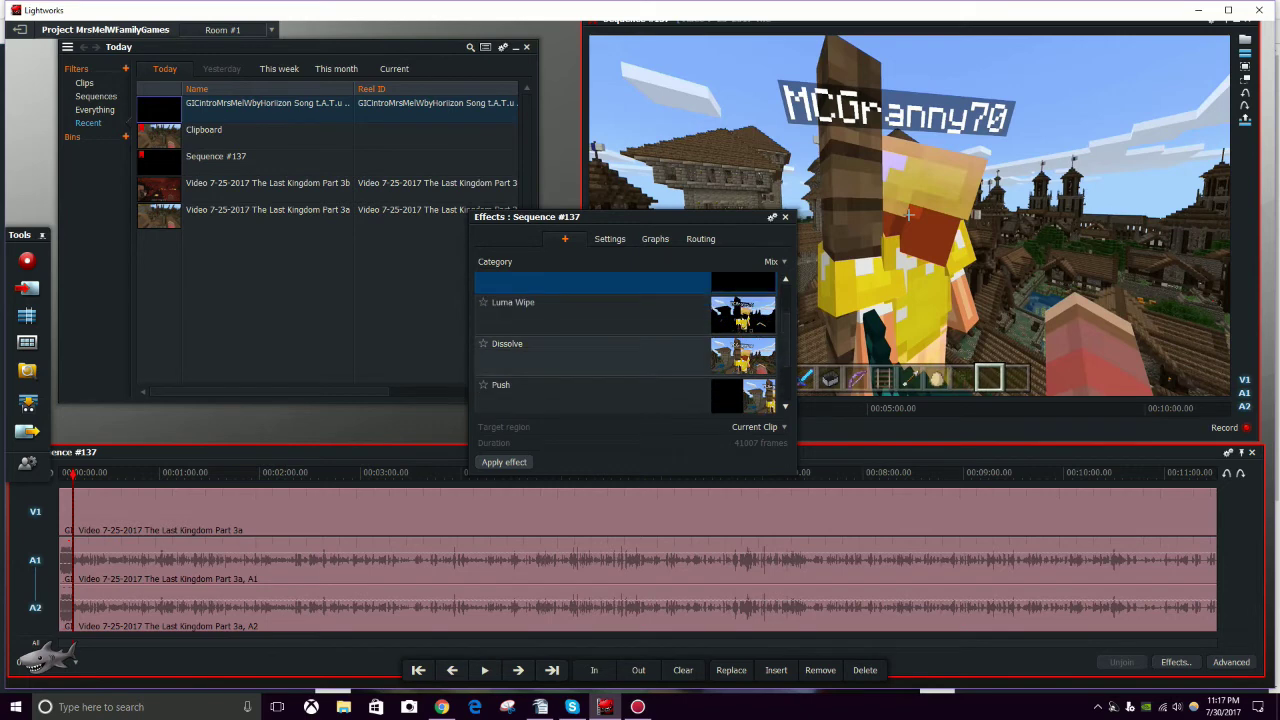
pyautogui.scroll(-3, 612, 340)
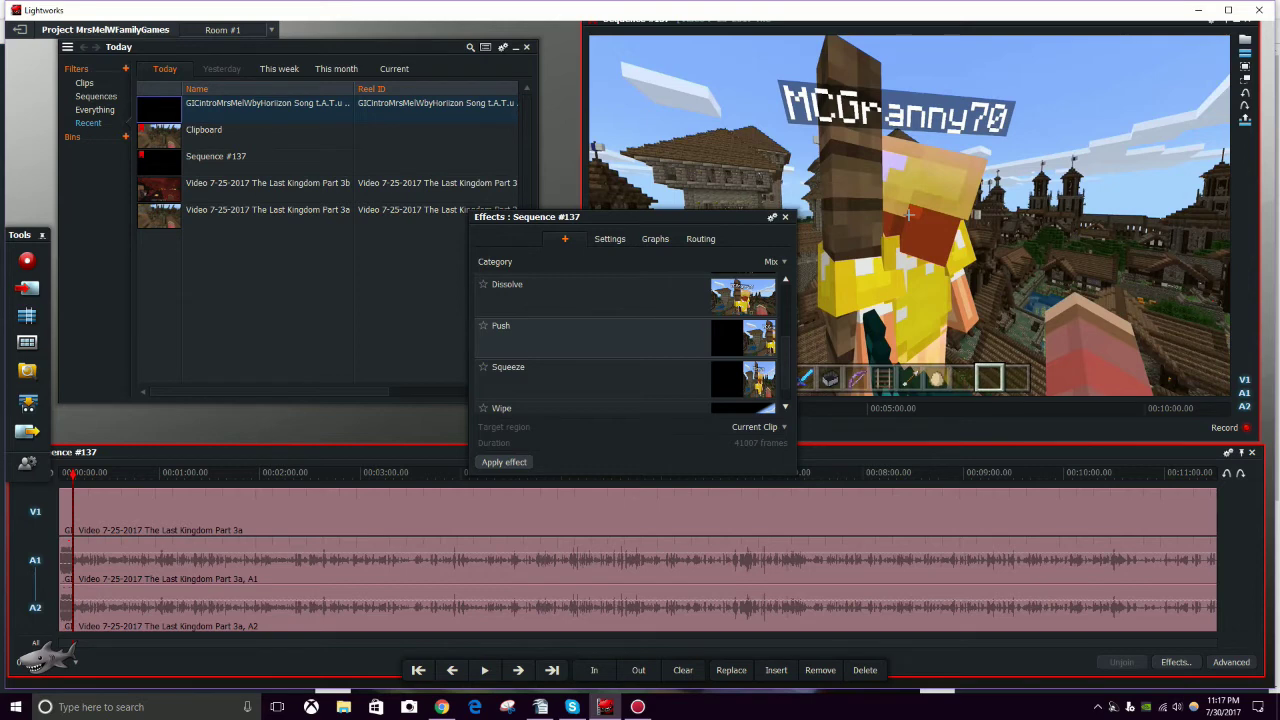
pyautogui.scroll(-1, 612, 340)
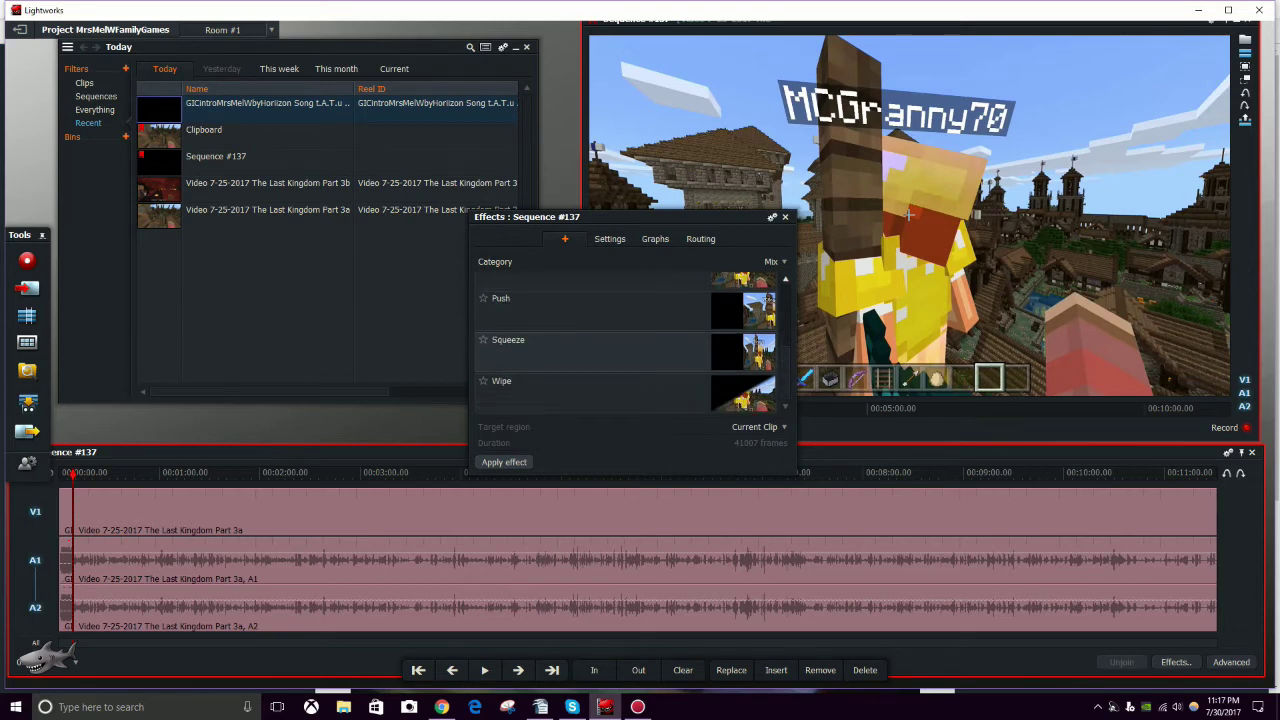
pyautogui.scroll(5, 612, 340)
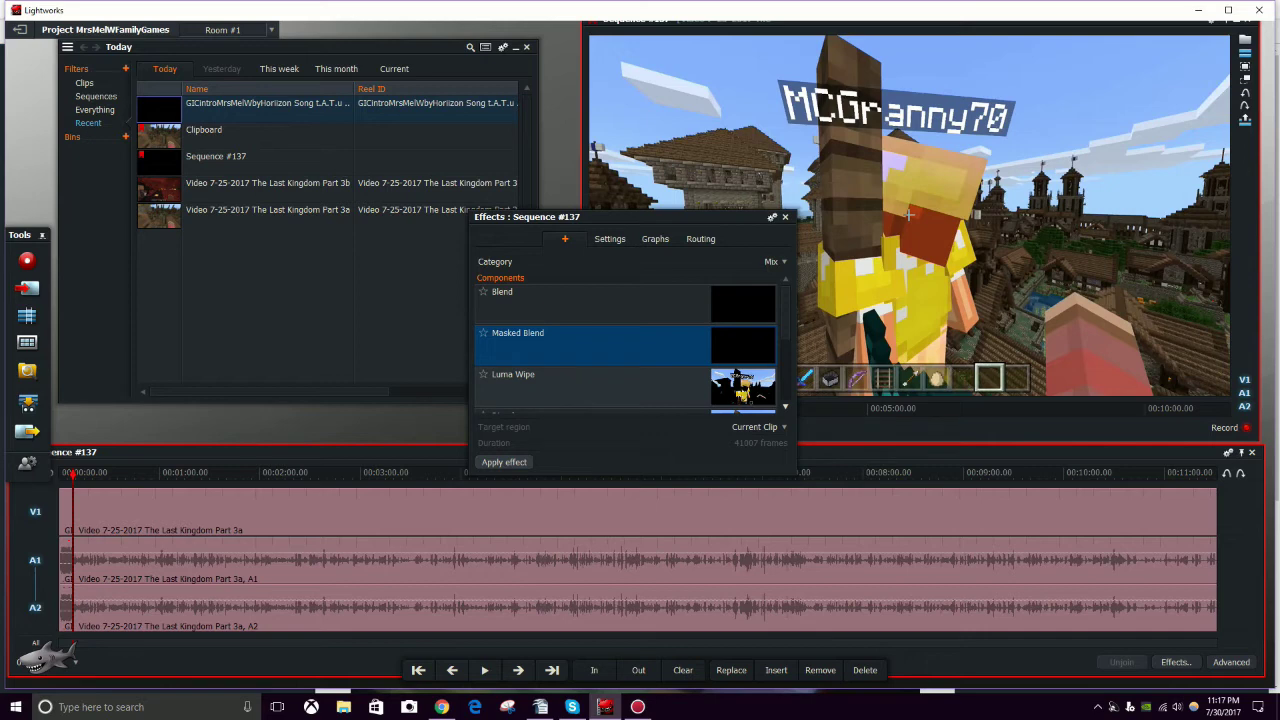
pyautogui.click(560, 302)
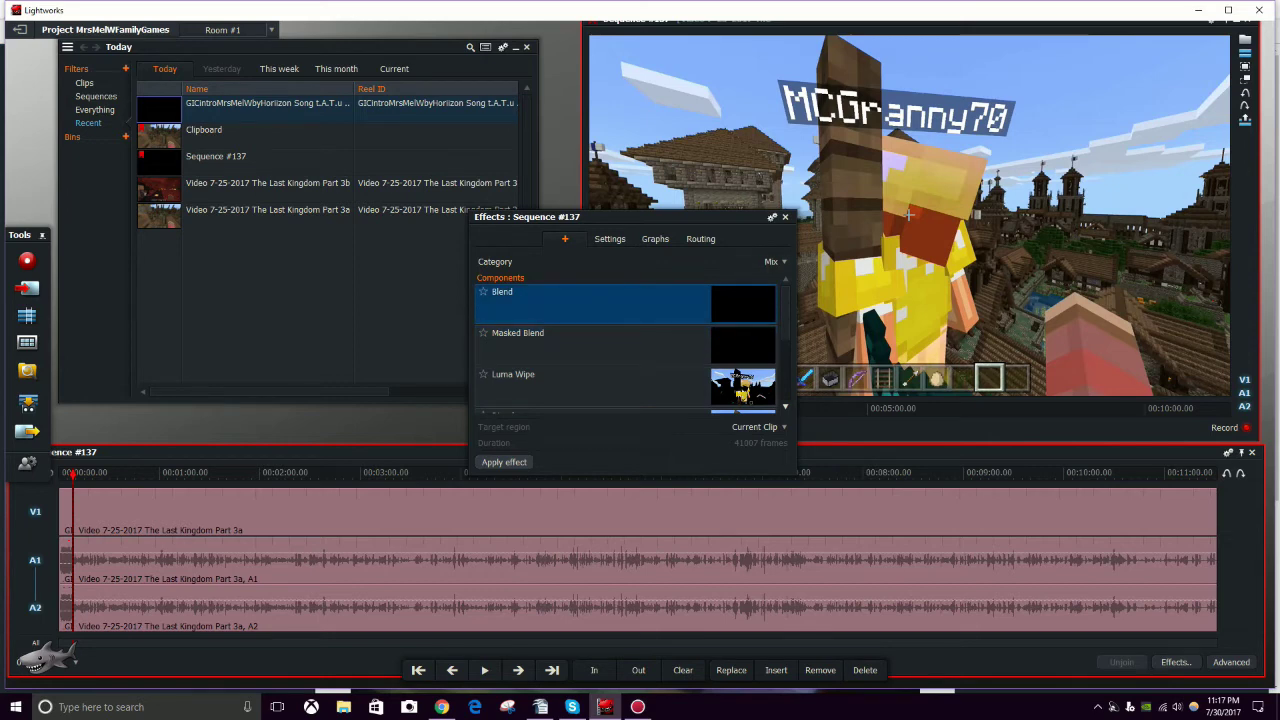
# Step: View the Plugins effects category and examine the effects in the Stylize category
pyautogui.click(771, 261)
pyautogui.click(760, 363)
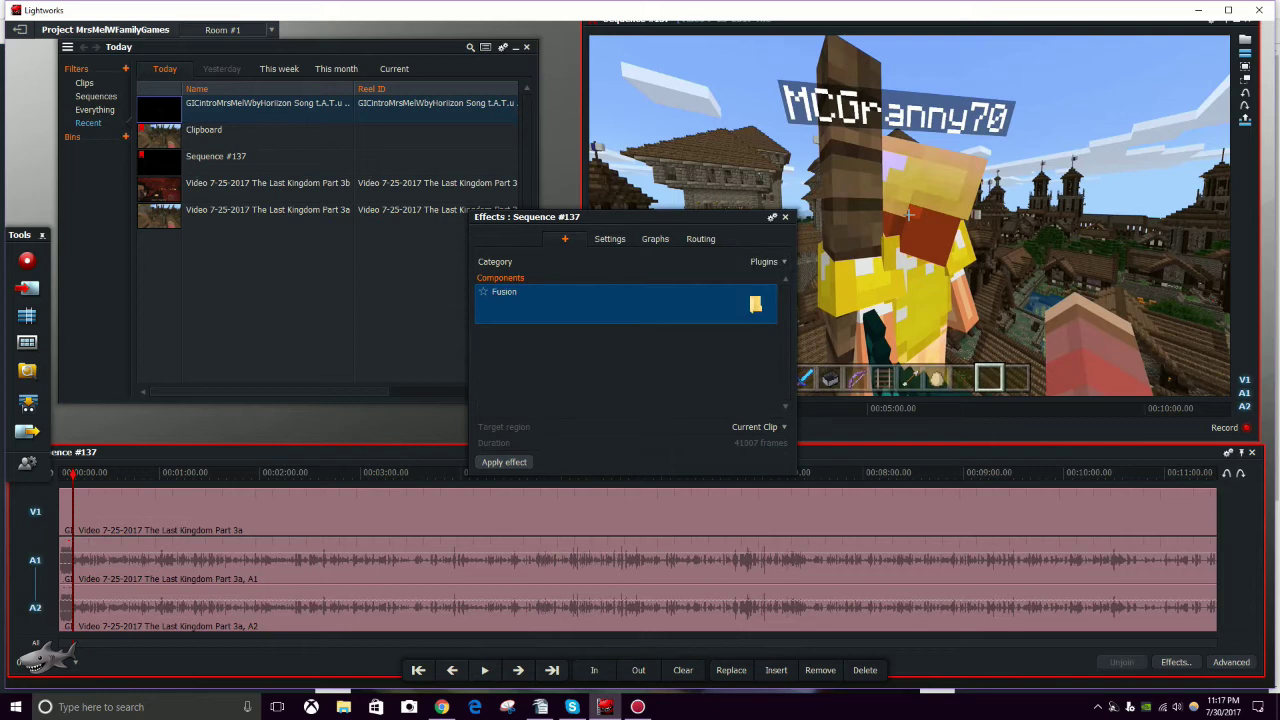
pyautogui.click(771, 261)
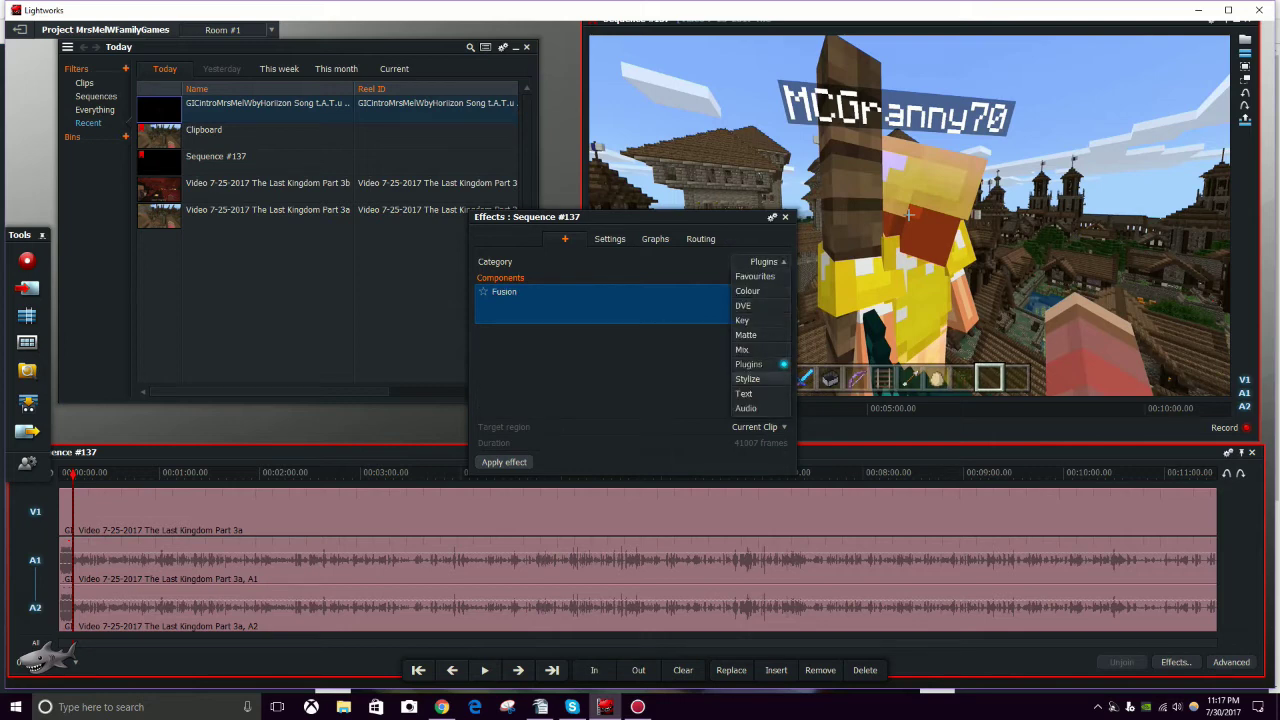
pyautogui.click(747, 379)
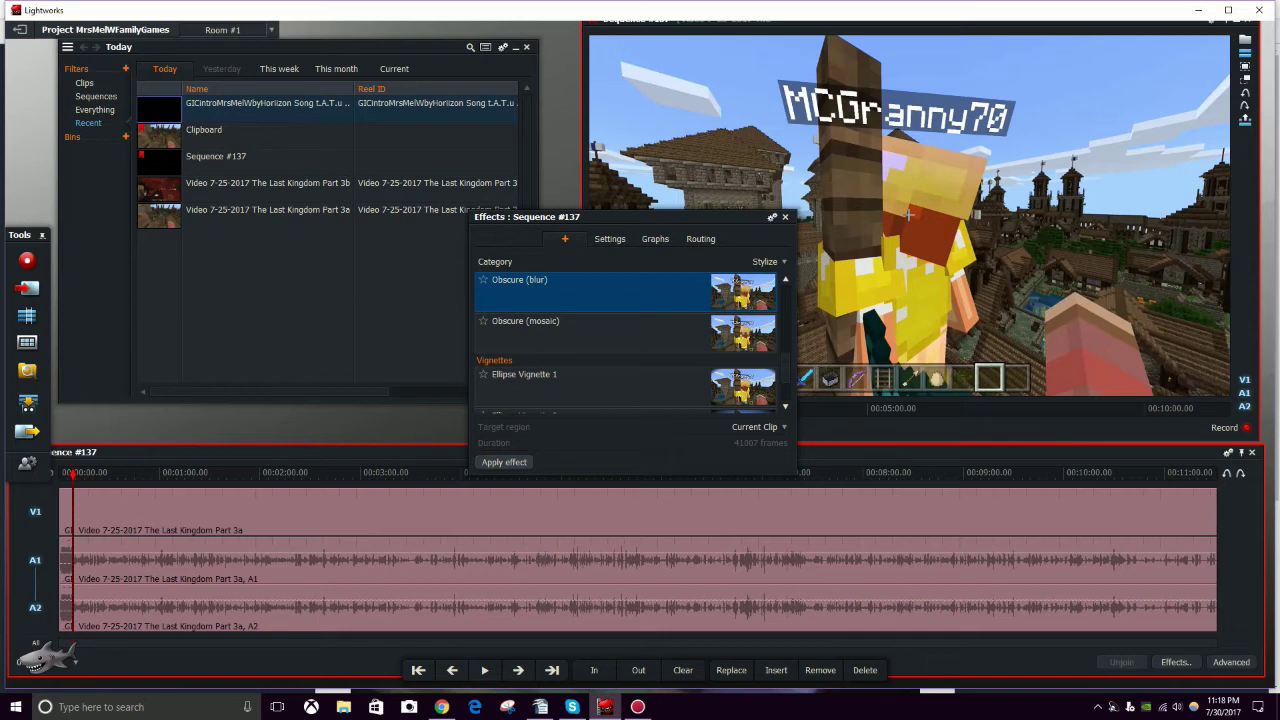
# Step: Examine the Vignettes, Obscure and Sharpen effects in the Stylize category
pyautogui.scroll(-2, 626, 344)
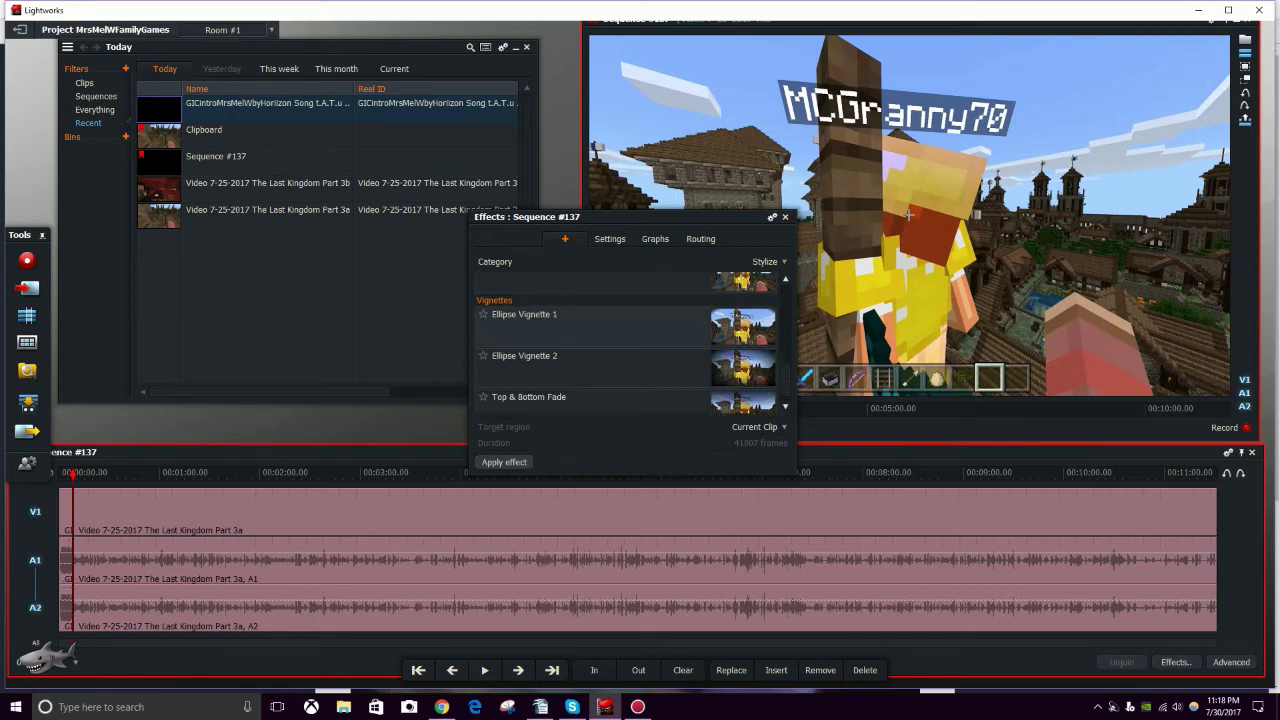
pyautogui.scroll(-1, 626, 344)
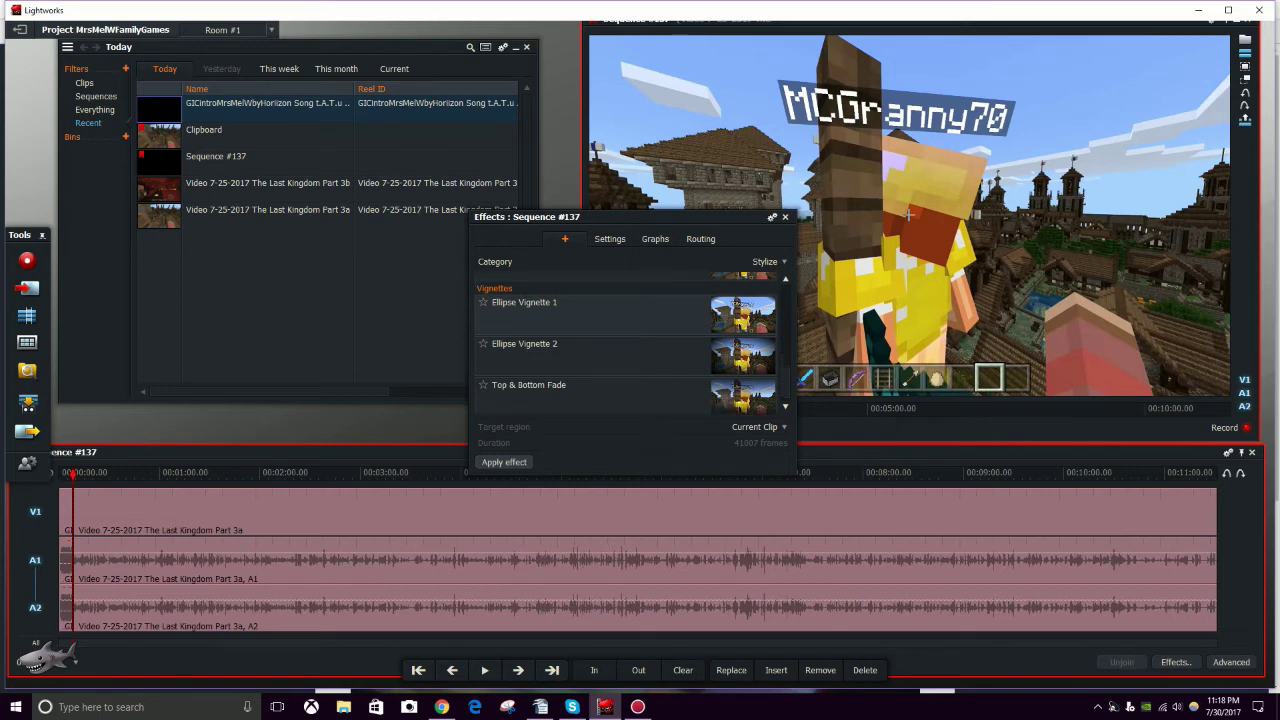
pyautogui.press('Down')
pyautogui.press('Down')
pyautogui.press('Down')
pyautogui.press('Down')
pyautogui.press('Down')
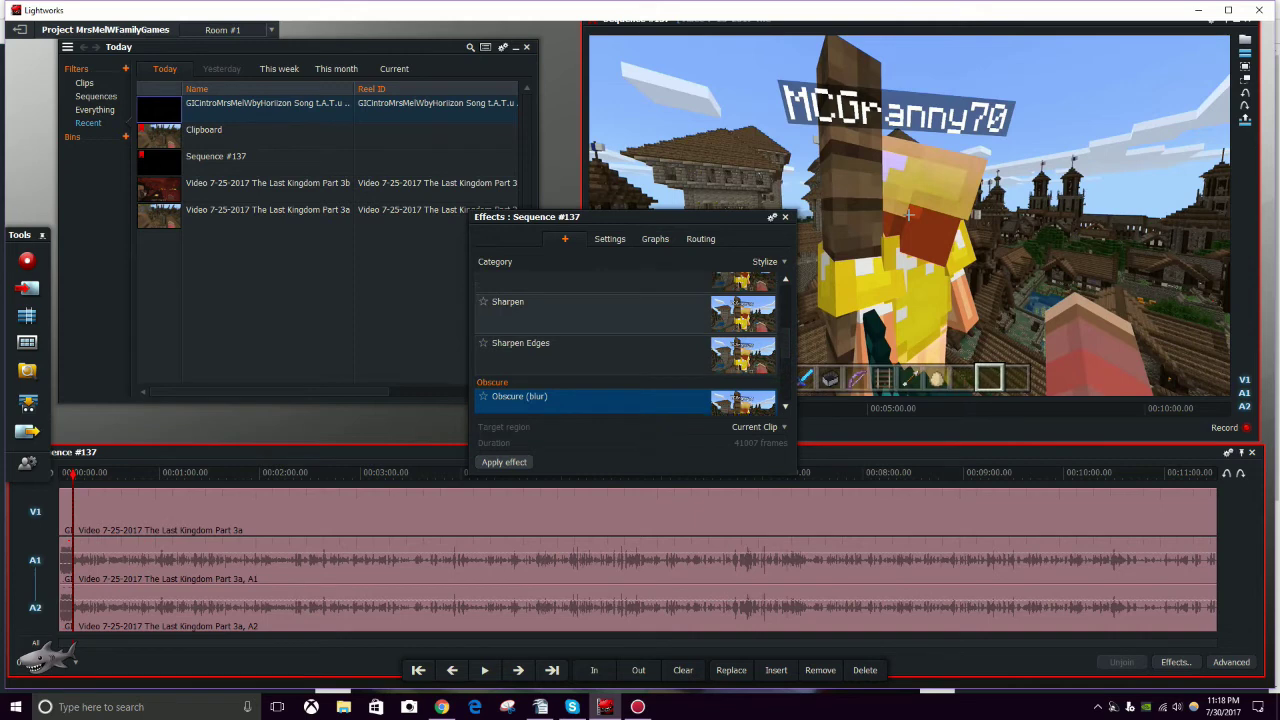
# Step: Switch the effects to the Text category and examine its components and Lower Thirds presets
pyautogui.click(767, 261)
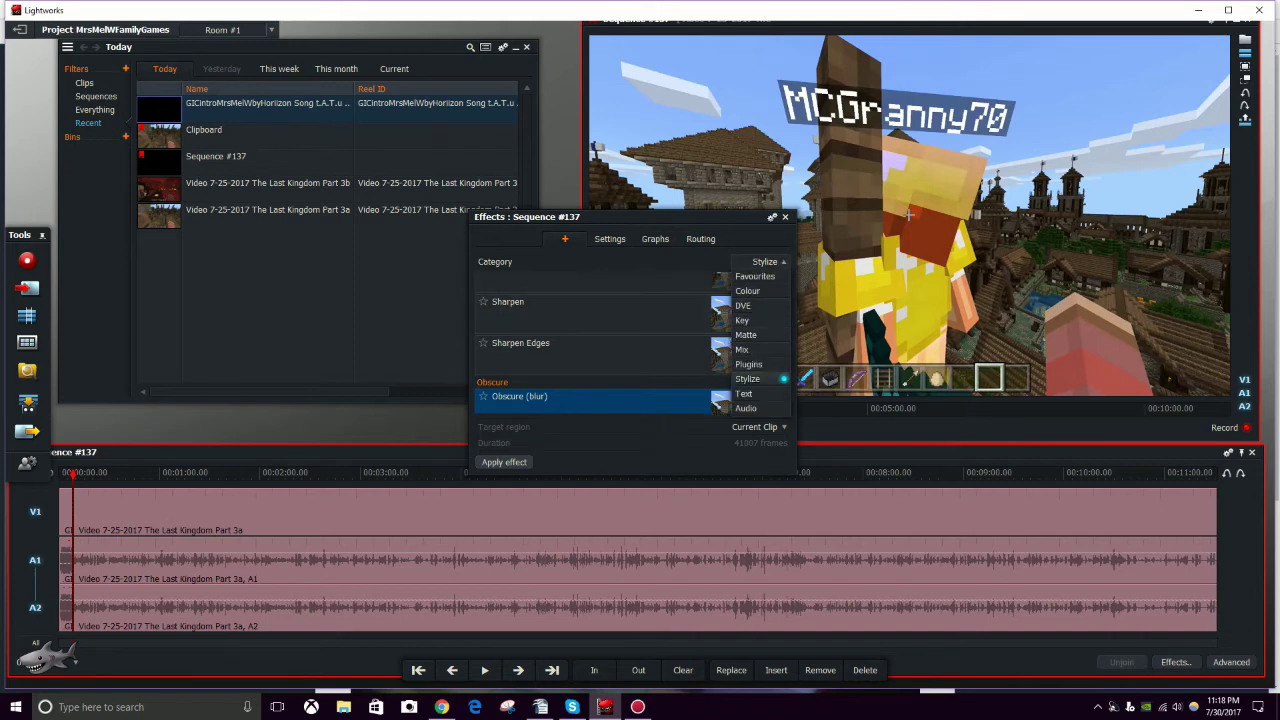
pyautogui.click(743, 393)
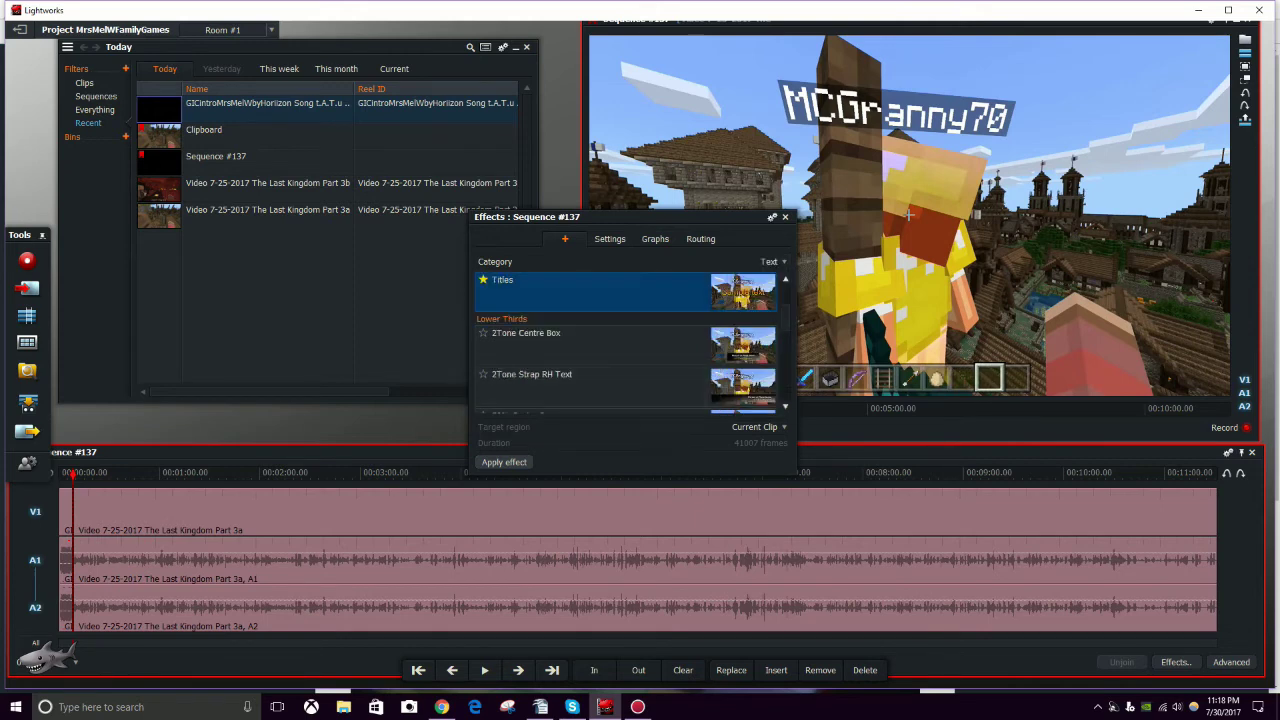
pyautogui.scroll(-3, 626, 344)
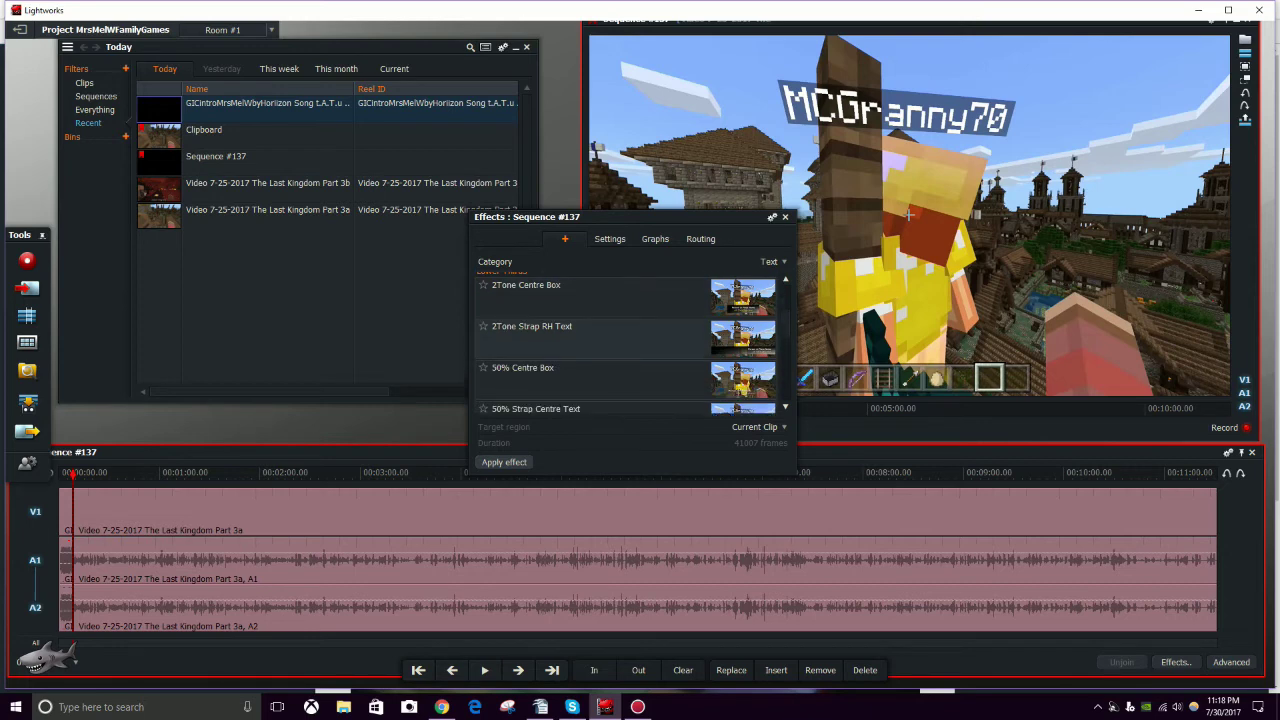
pyautogui.scroll(-5, 626, 344)
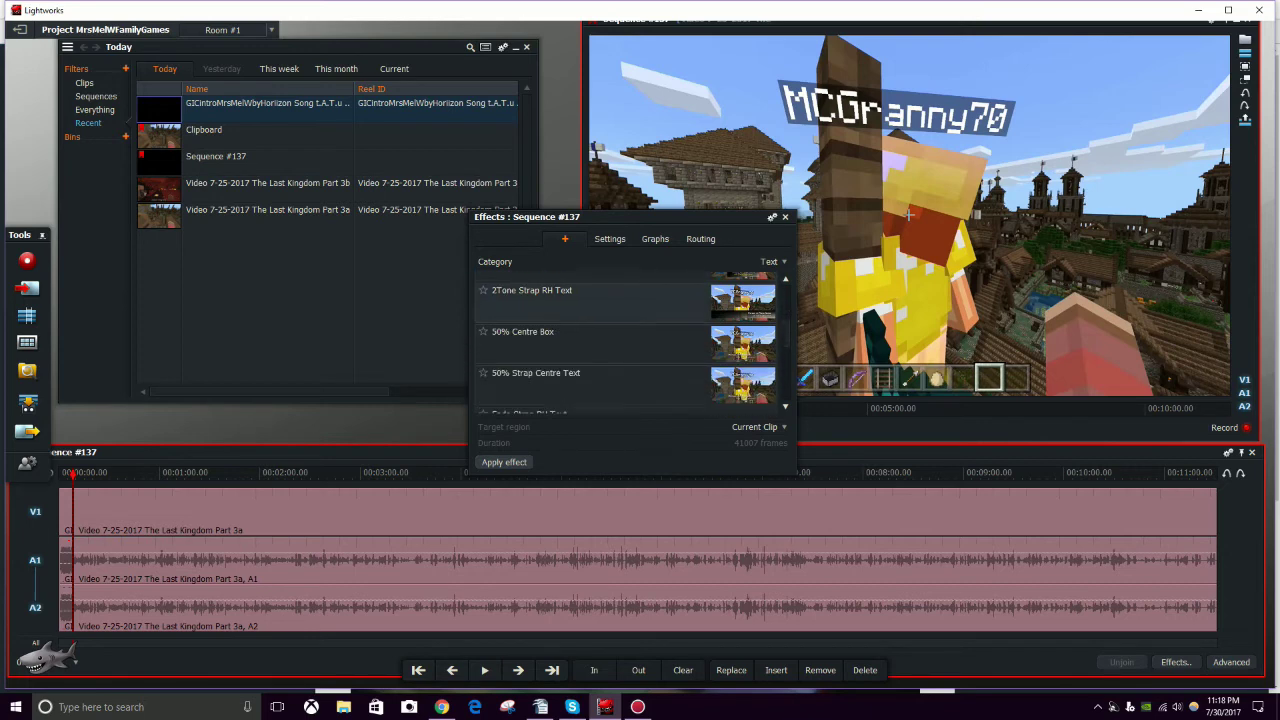
pyautogui.scroll(10, 626, 344)
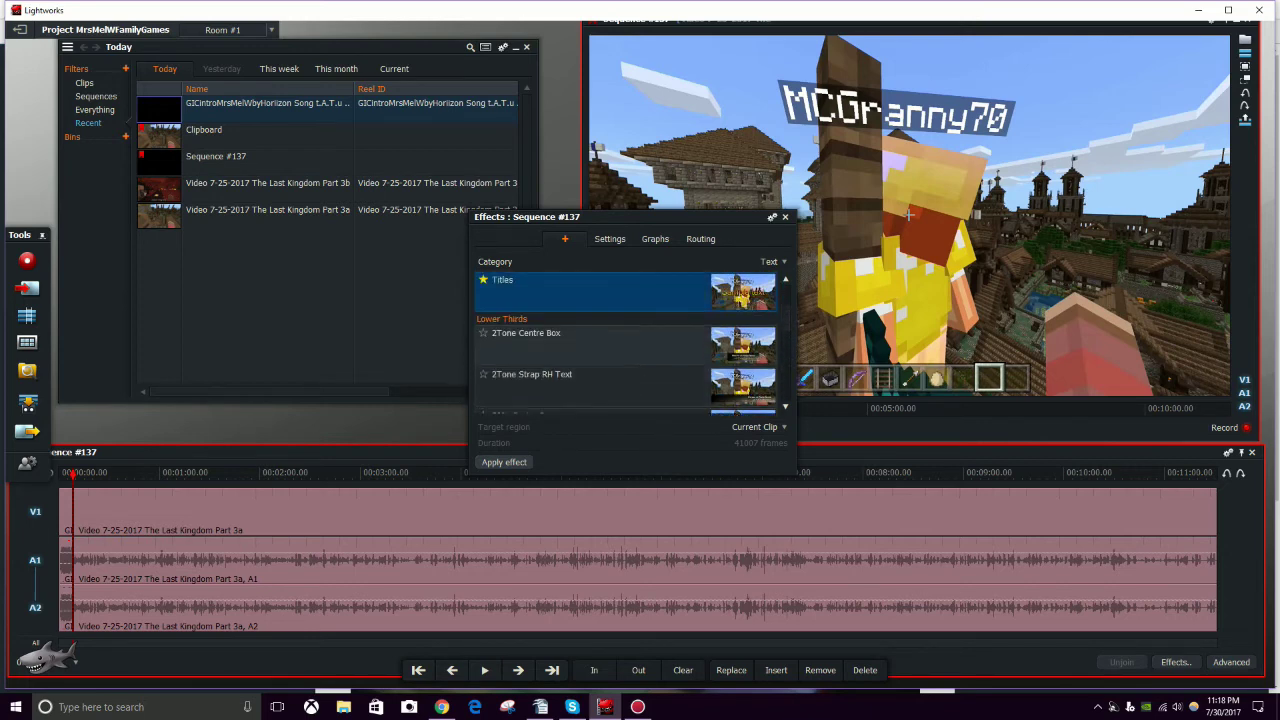
# Step: Switch the effects to the Audio category and examine its EQ, Crossfade and EQ Presets entries
pyautogui.click(771, 261)
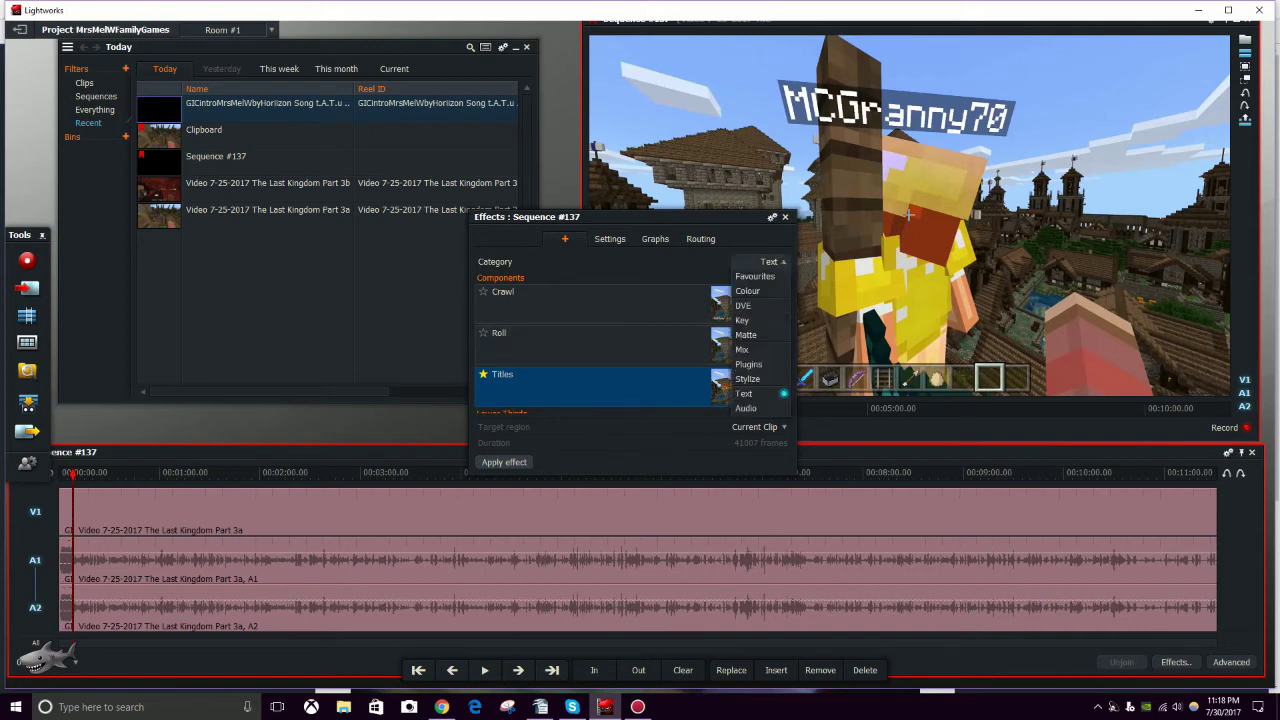
pyautogui.click(748, 408)
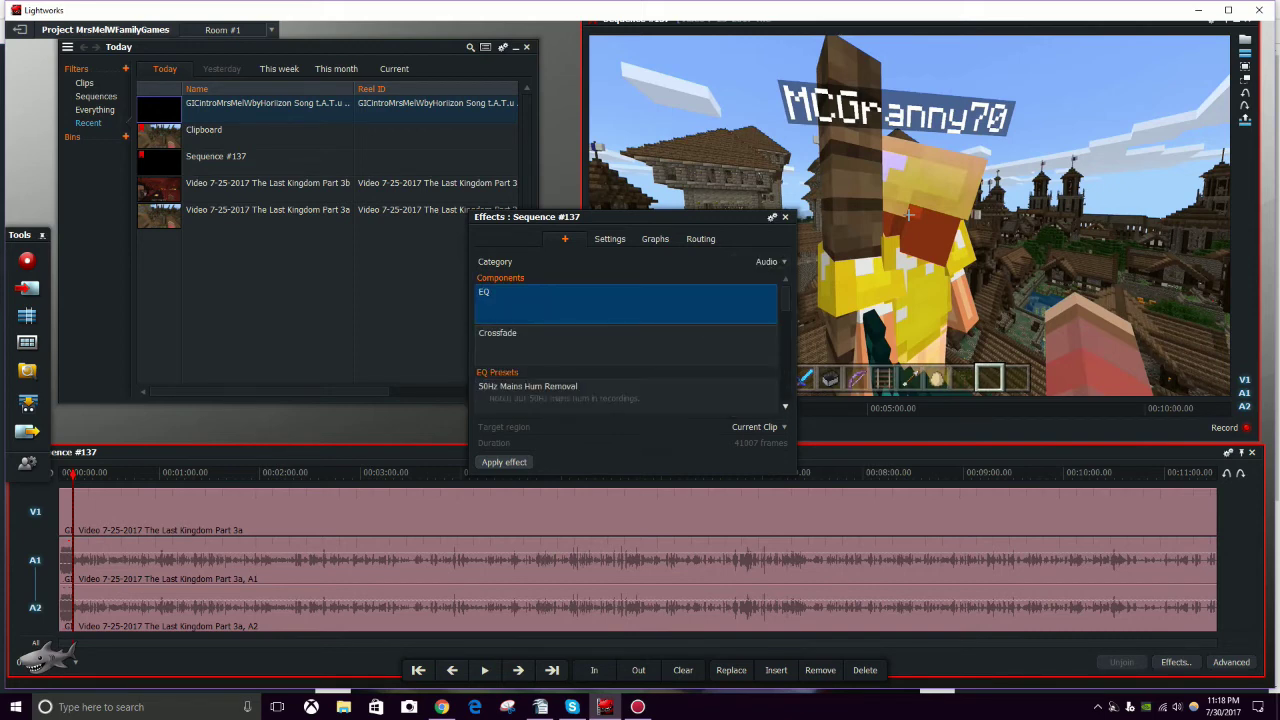
pyautogui.scroll(-1, 626, 341)
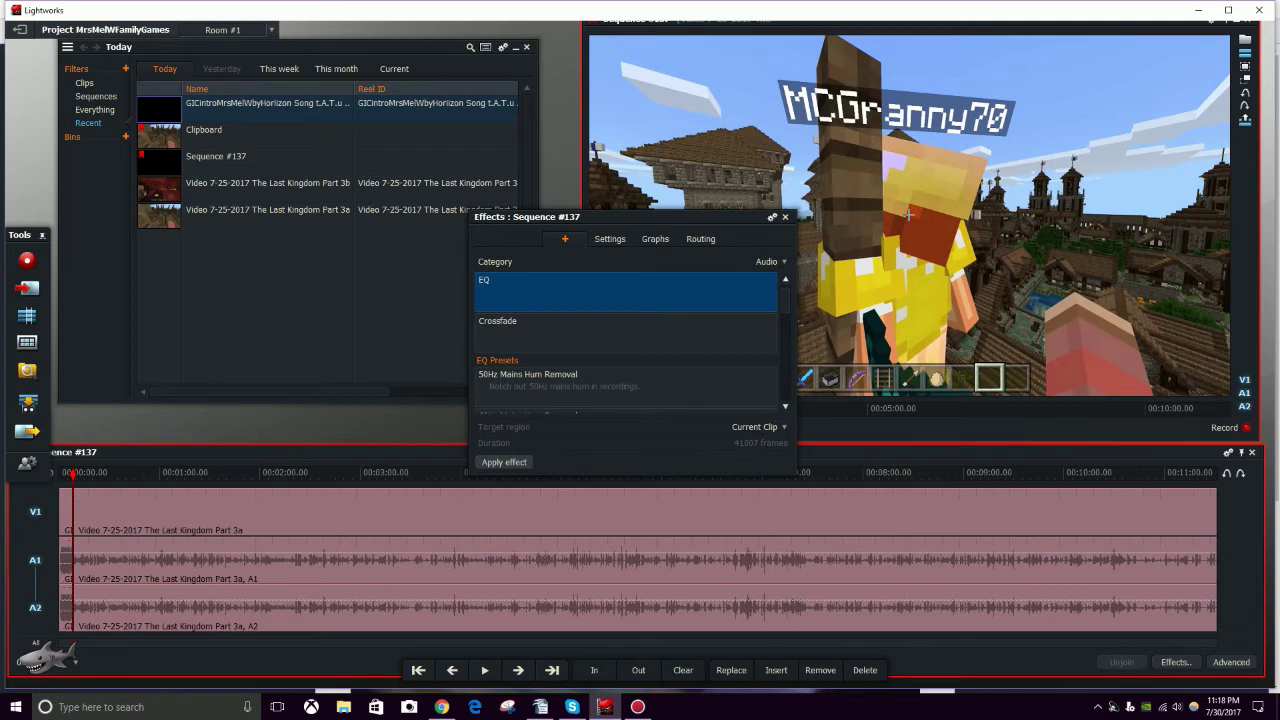
pyautogui.scroll(-1, 626, 341)
# Step: View the Mix effects category again and close the effects window
pyautogui.click(771, 261)
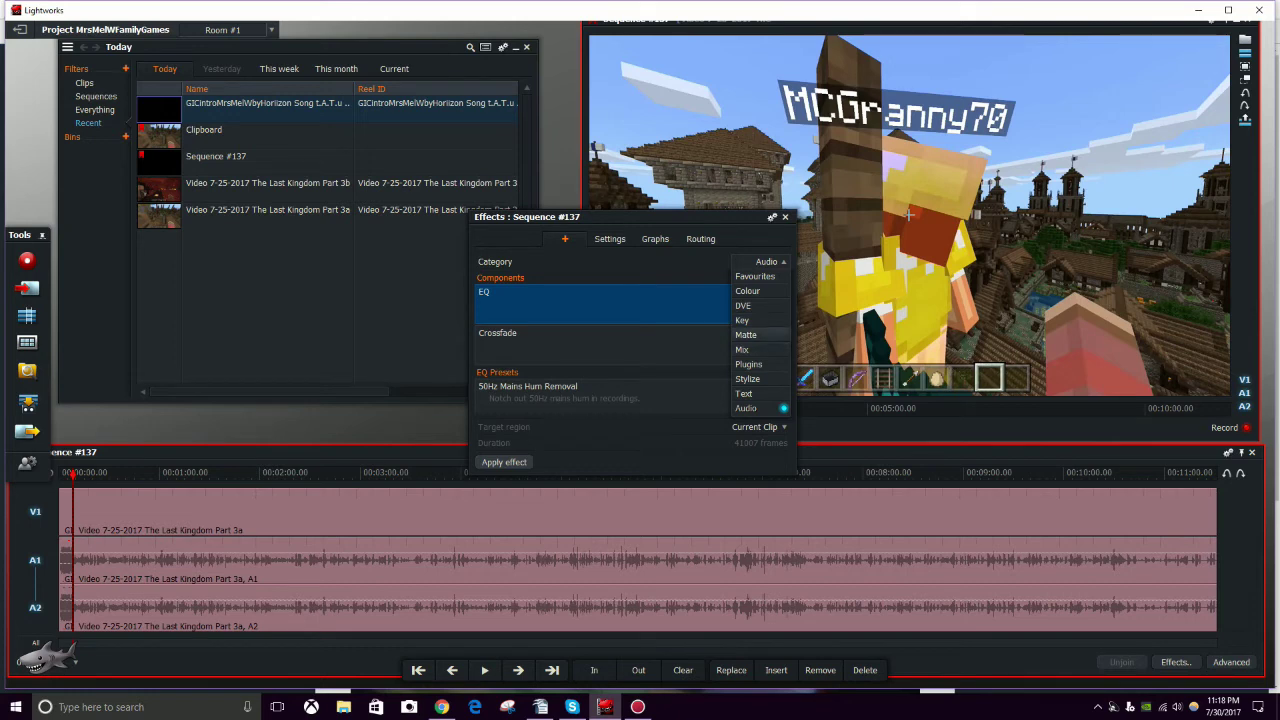
pyautogui.click(742, 349)
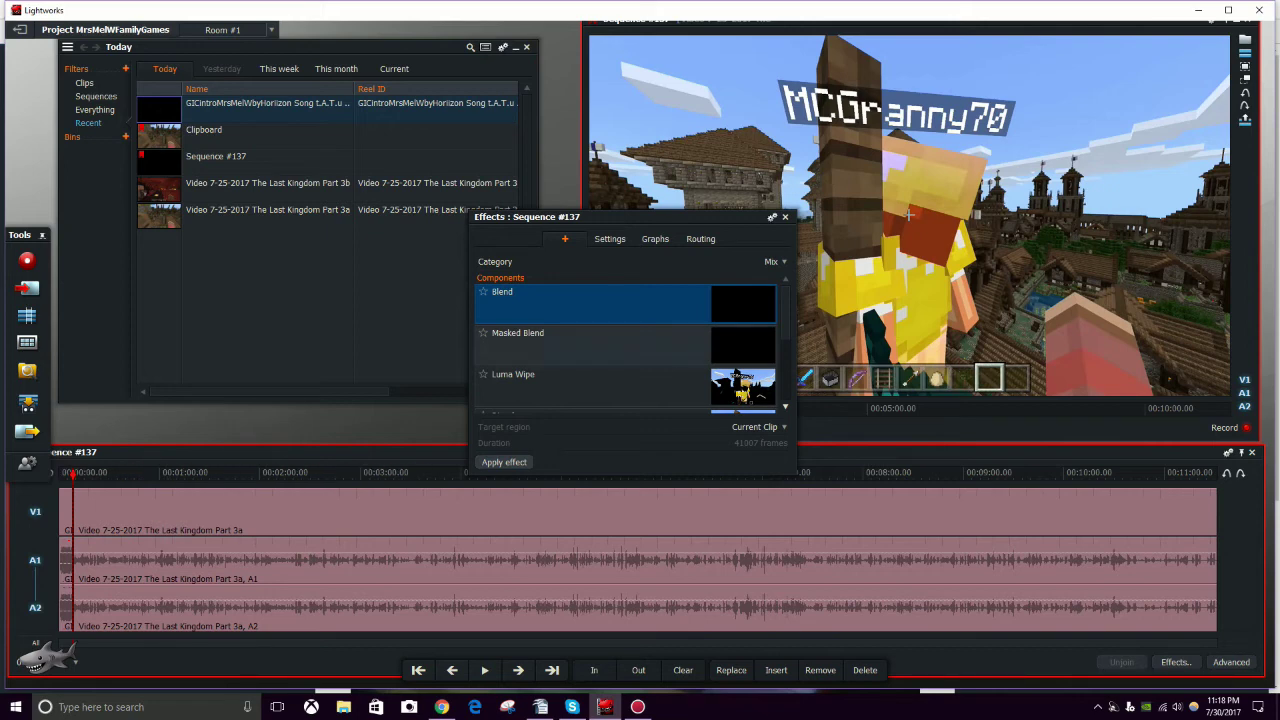
pyautogui.click(785, 217)
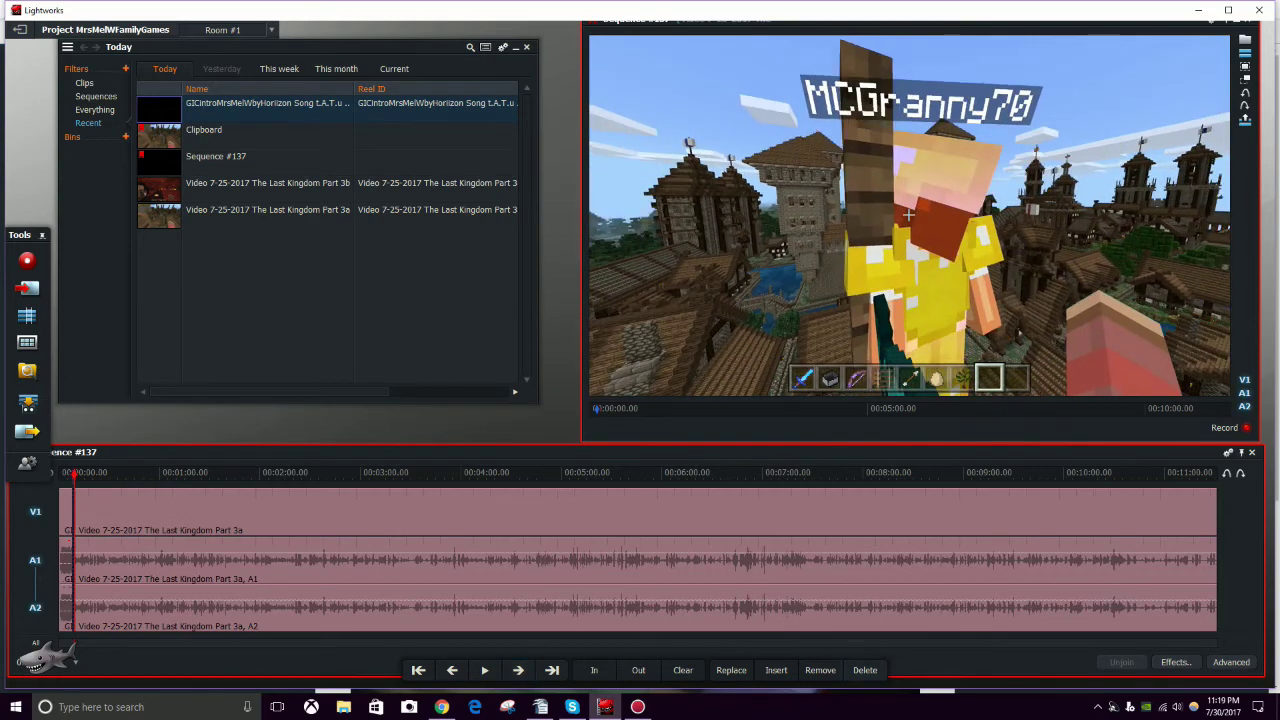
# Step: Reopen the effects window and apply the Mix category's Blend effect to the marked section between the intro and the gameplay
pyautogui.click(1175, 662)
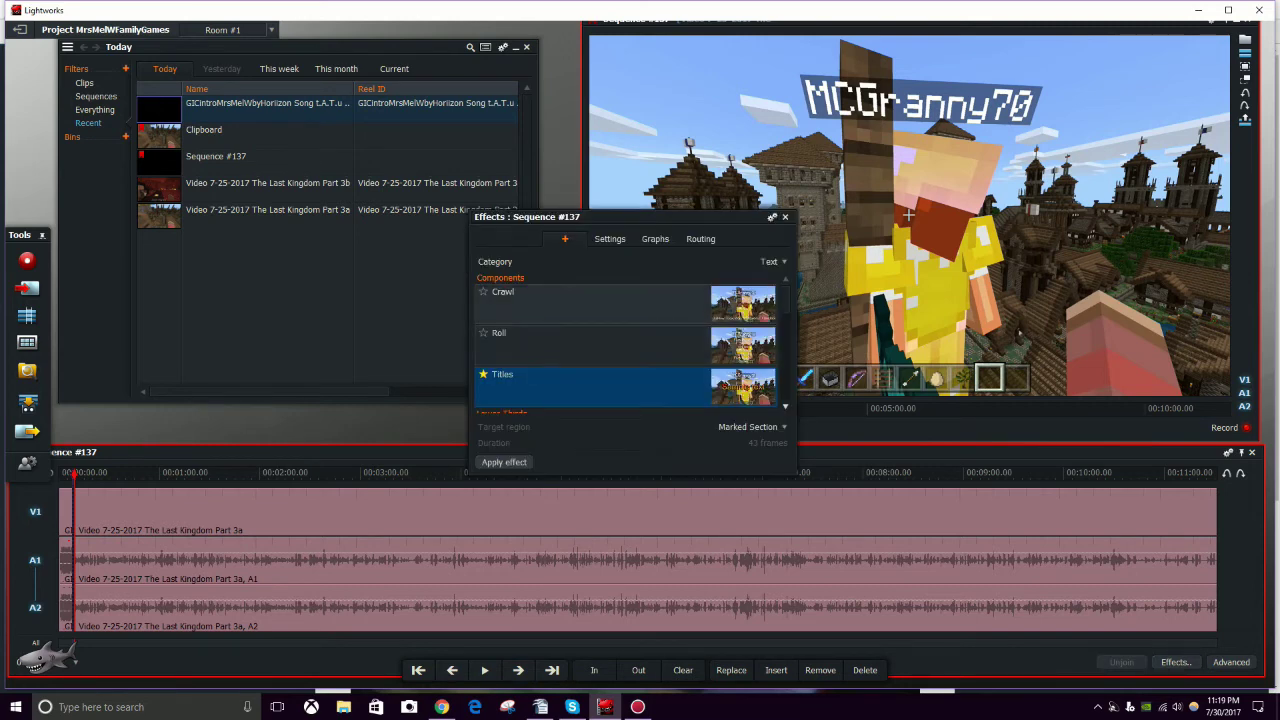
pyautogui.click(772, 261)
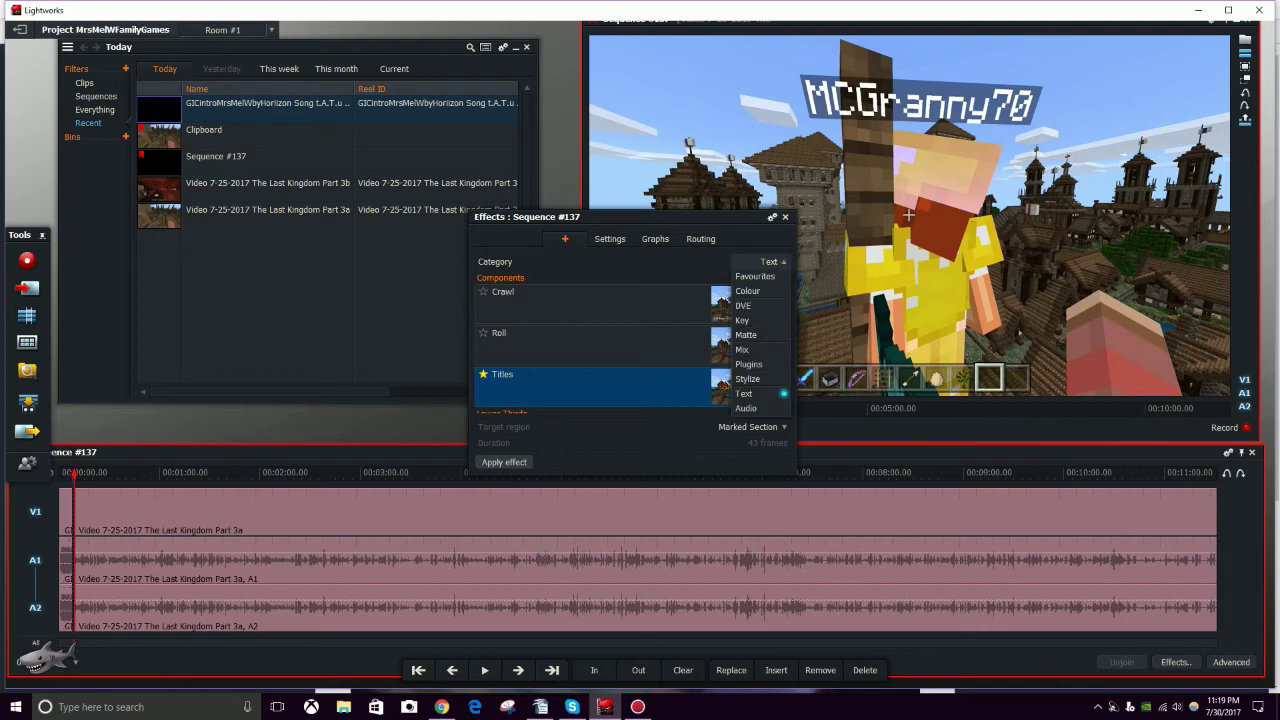
pyautogui.click(750, 350)
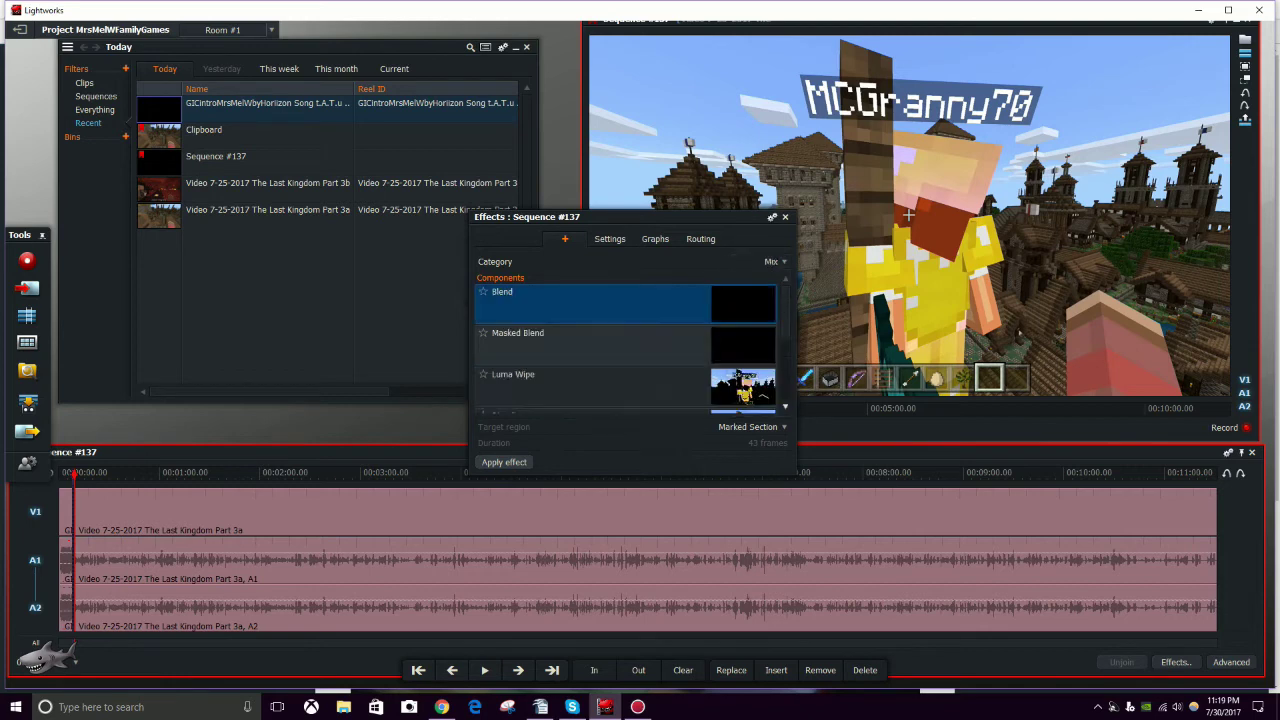
pyautogui.click(504, 462)
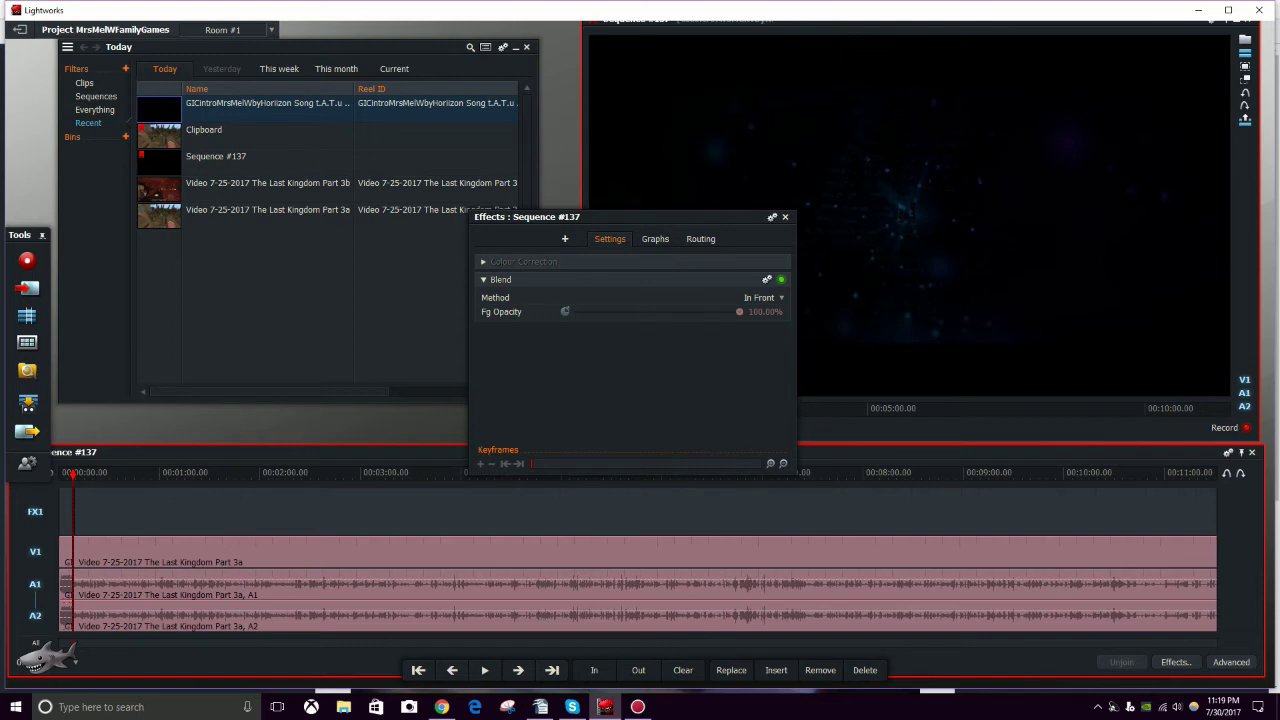
# Step: Park the playhead near the end of the intro clip and play through the blended section
pyautogui.click(73, 476)
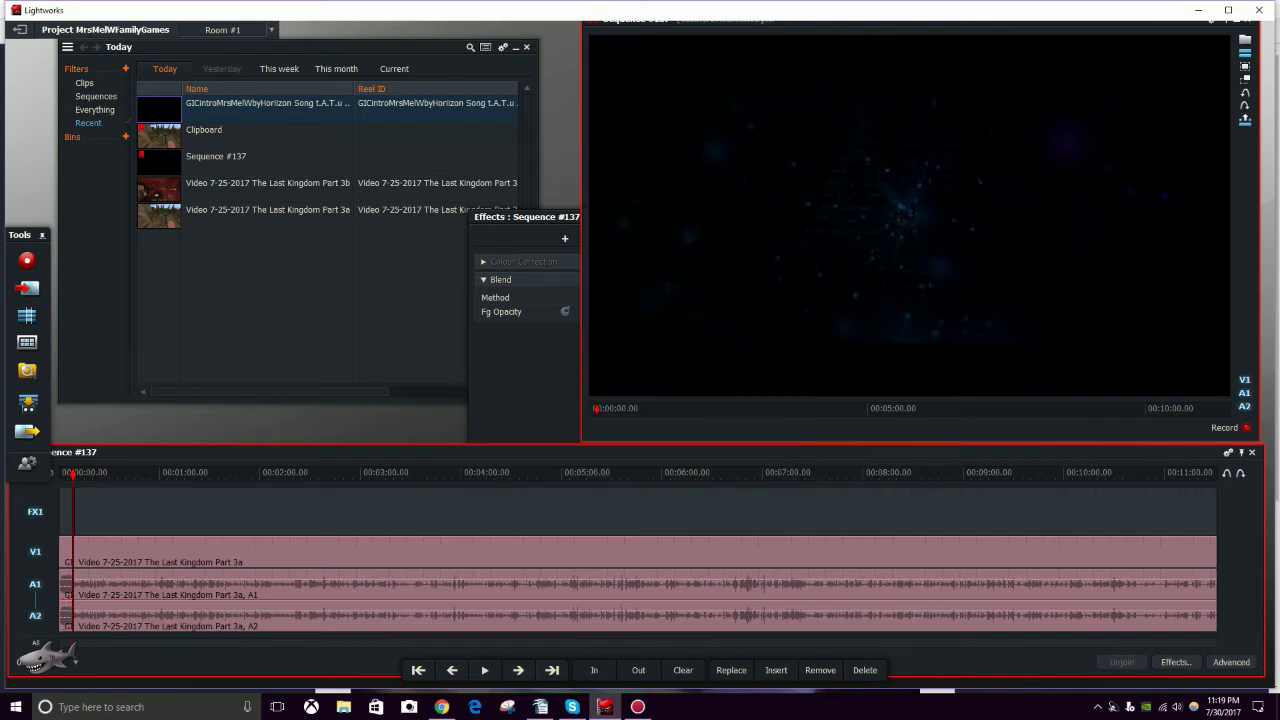
pyautogui.moveTo(73, 476); pyautogui.dragTo(71, 476)
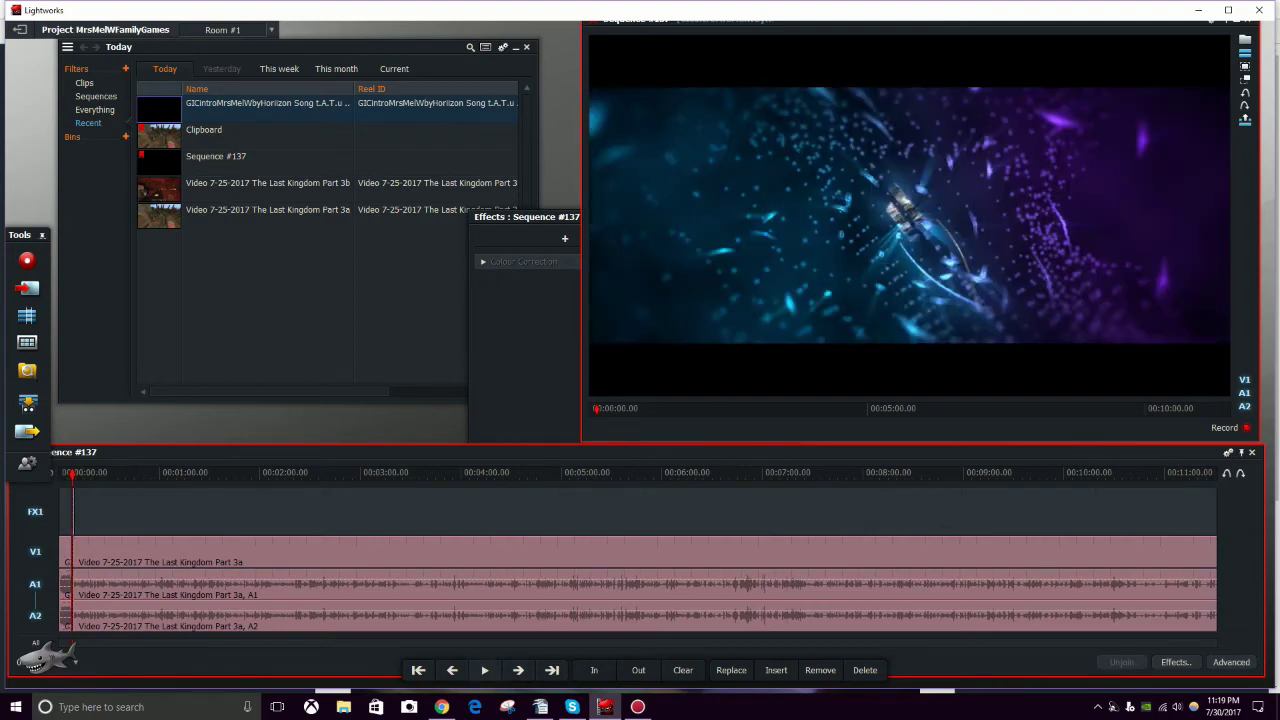
pyautogui.press('space')
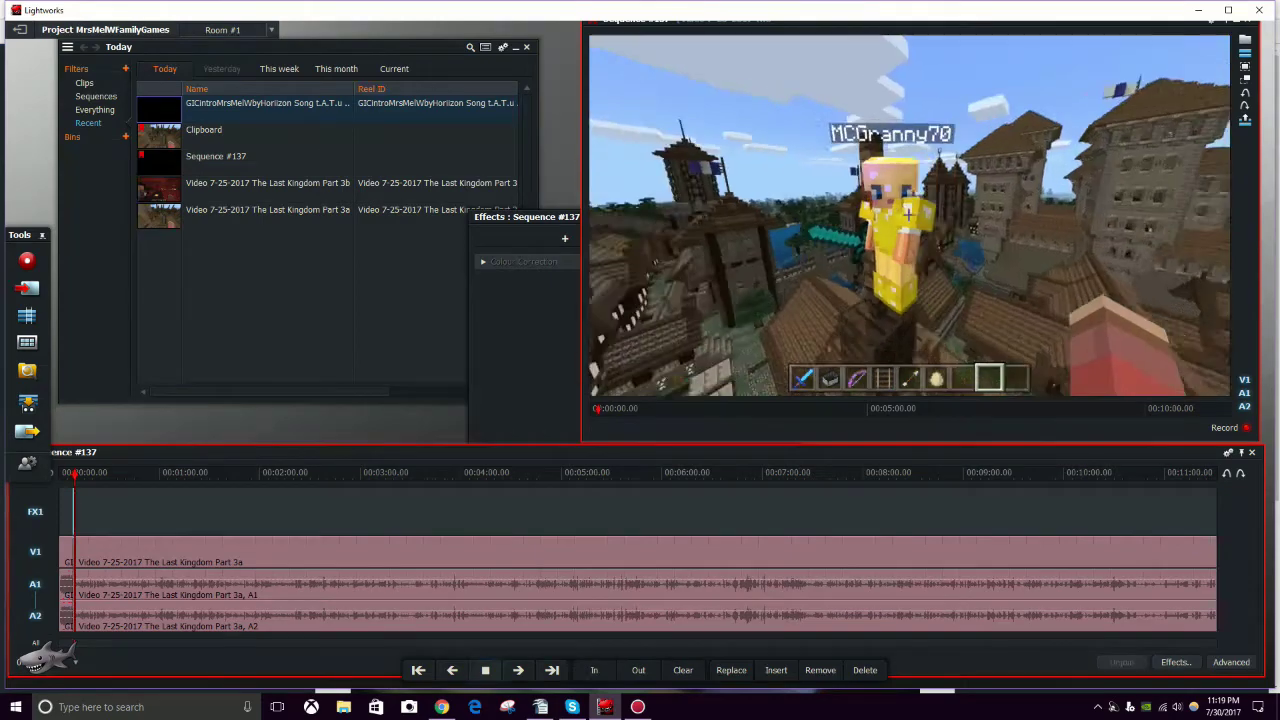
pyautogui.press('space')
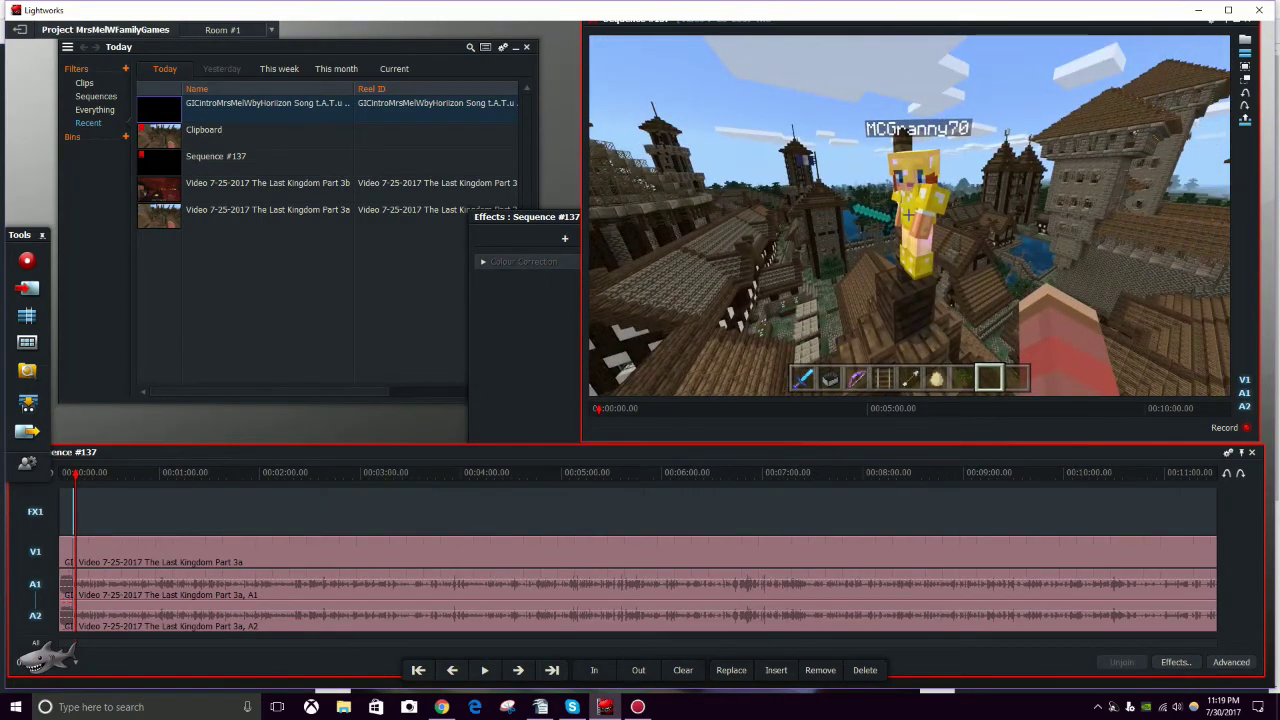
# Step: Step the playhead through the sequence to locate the Blend effect on the FX1 track
pyautogui.press('Home')
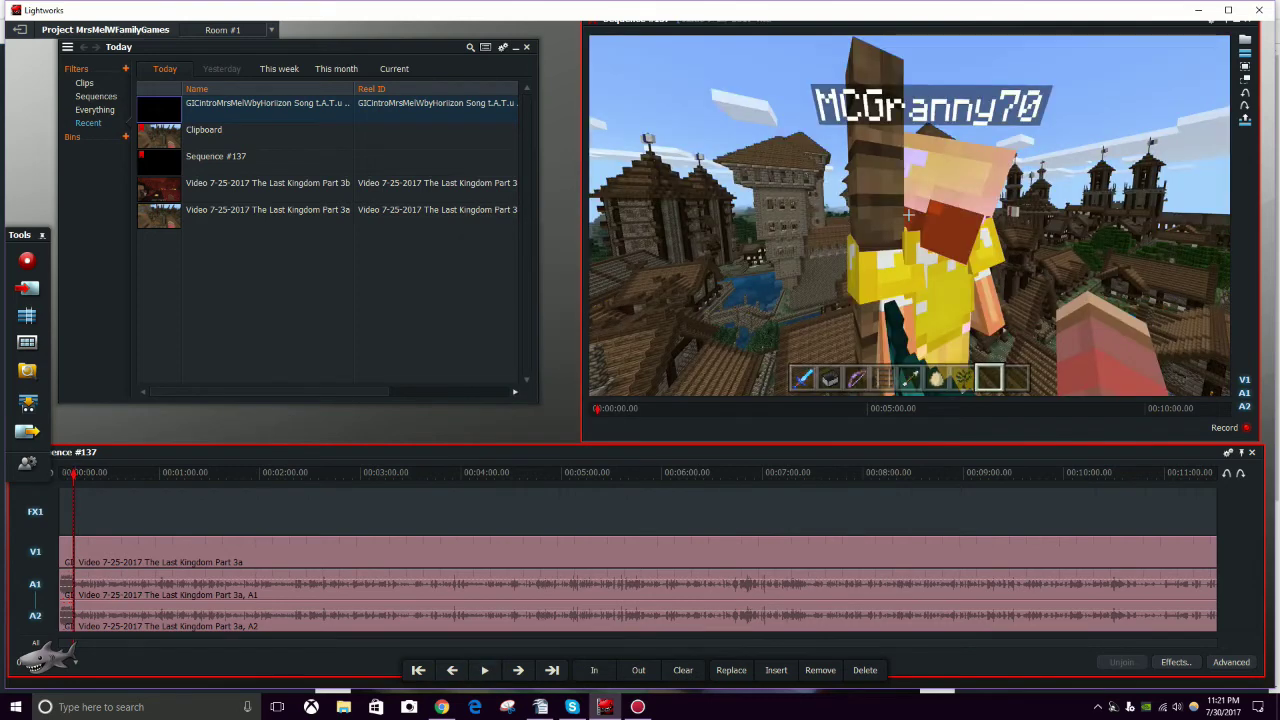
pyautogui.moveTo(73, 474); pyautogui.dragTo(79, 474)
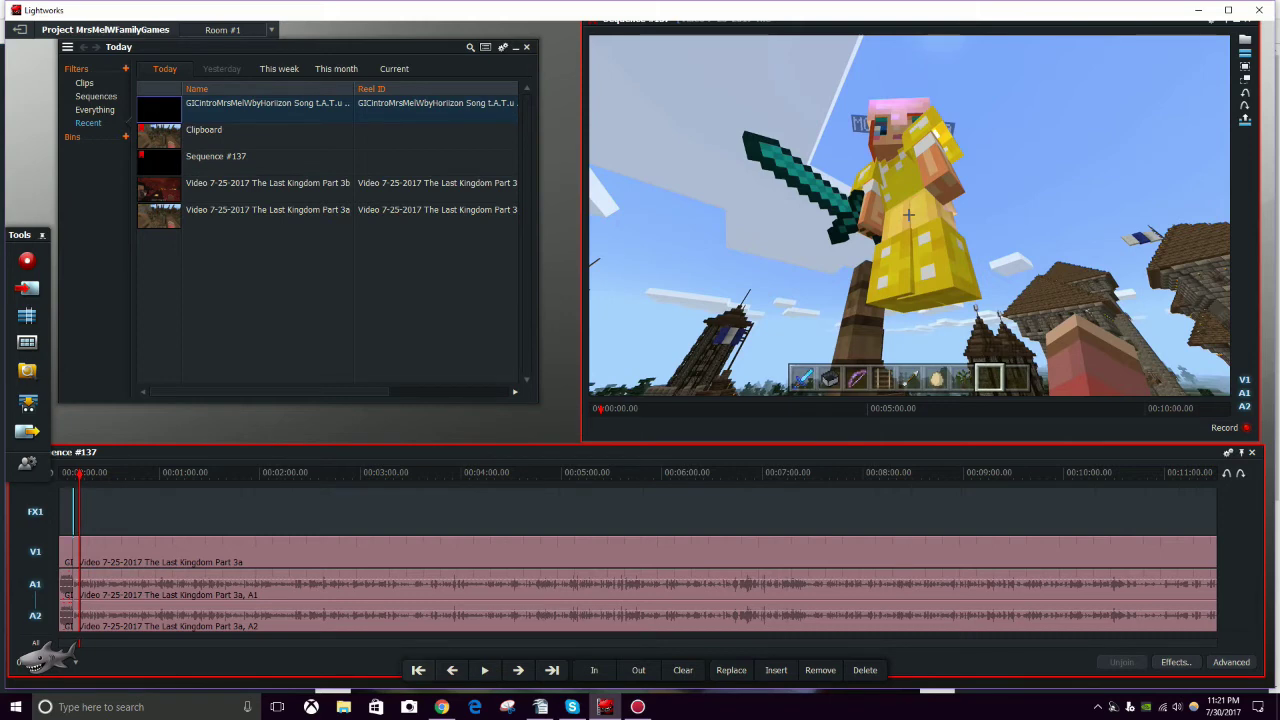
pyautogui.click(419, 670)
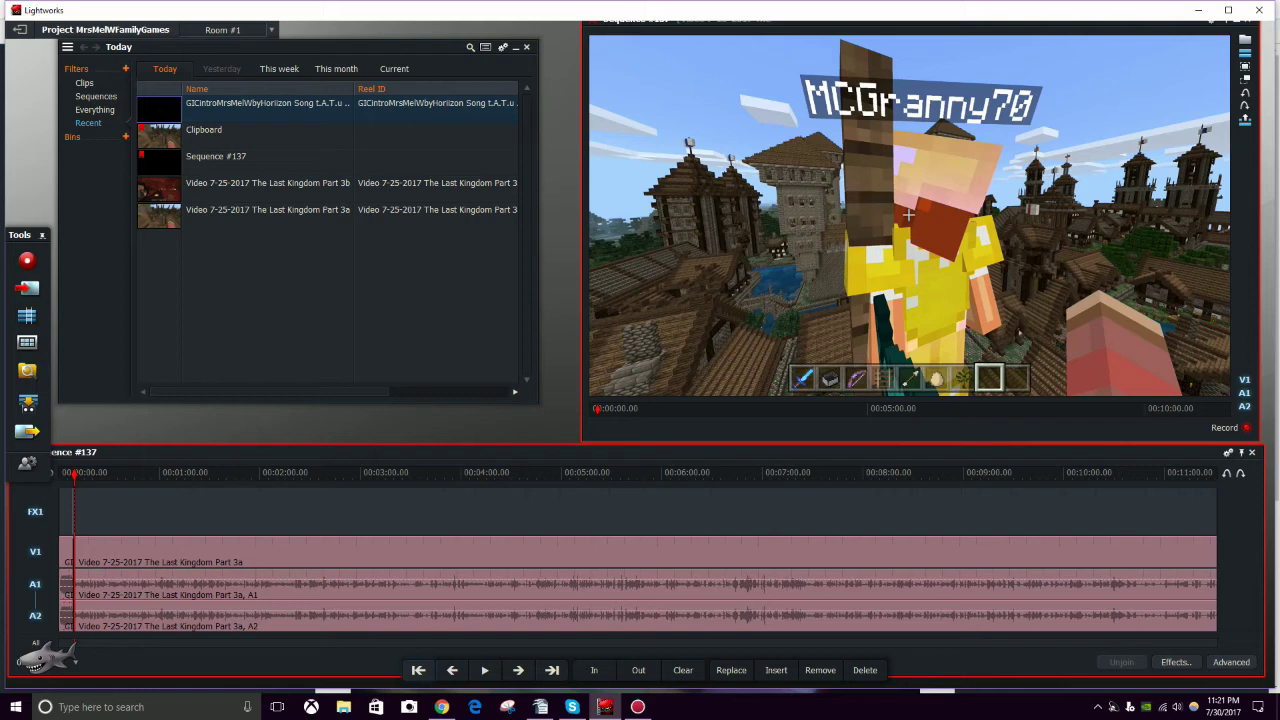
pyautogui.press('End')
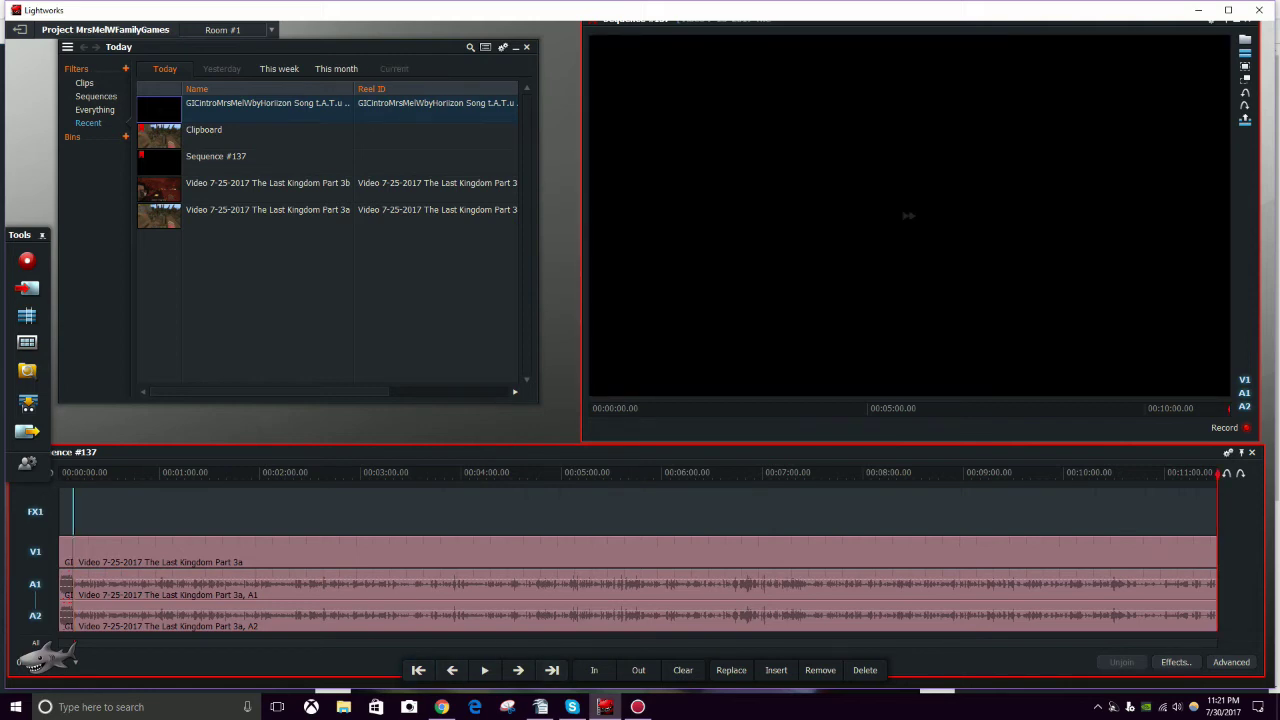
pyautogui.press('Home')
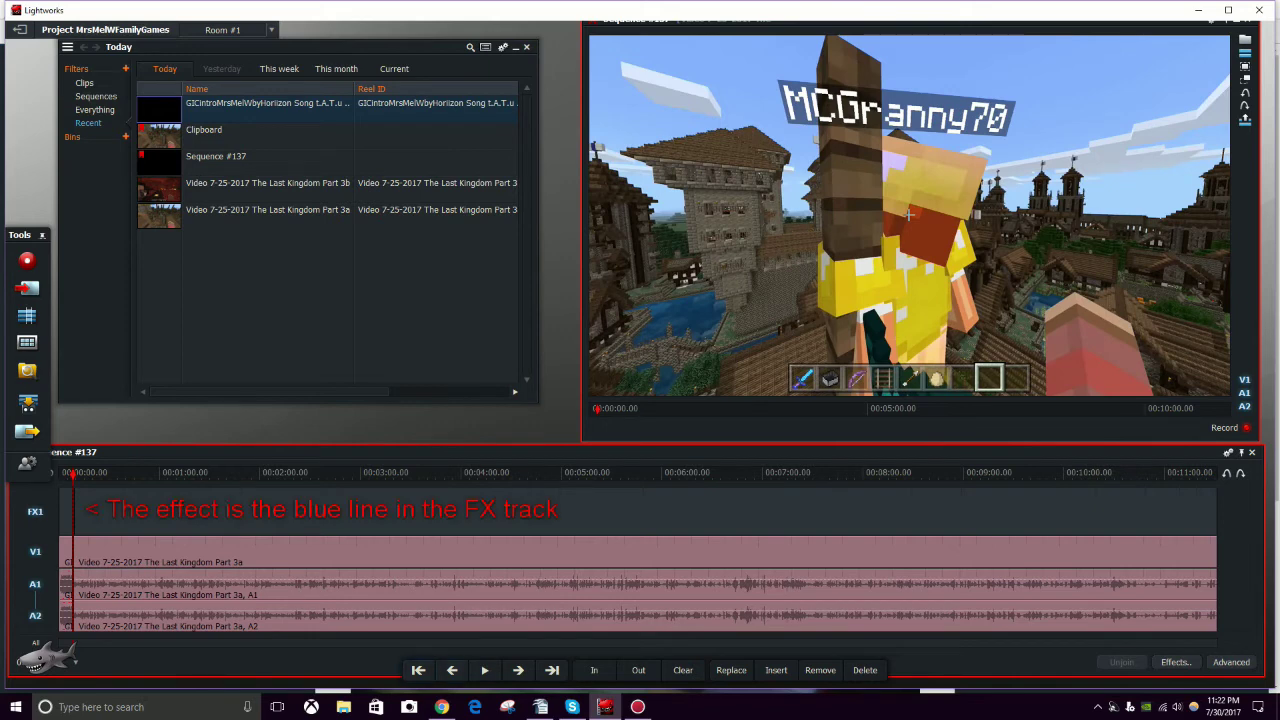
# Step: Open the Blend effect's settings and preview the footage around the transition
pyautogui.press('F6')
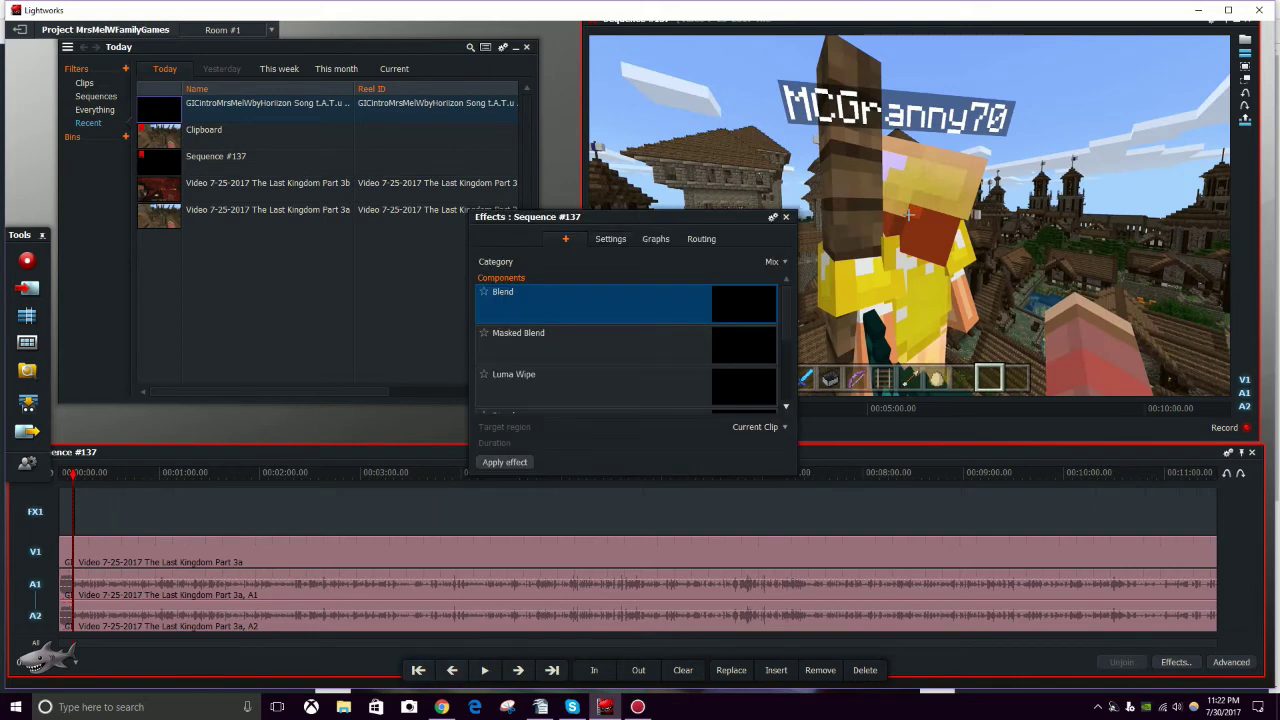
pyautogui.click(610, 239)
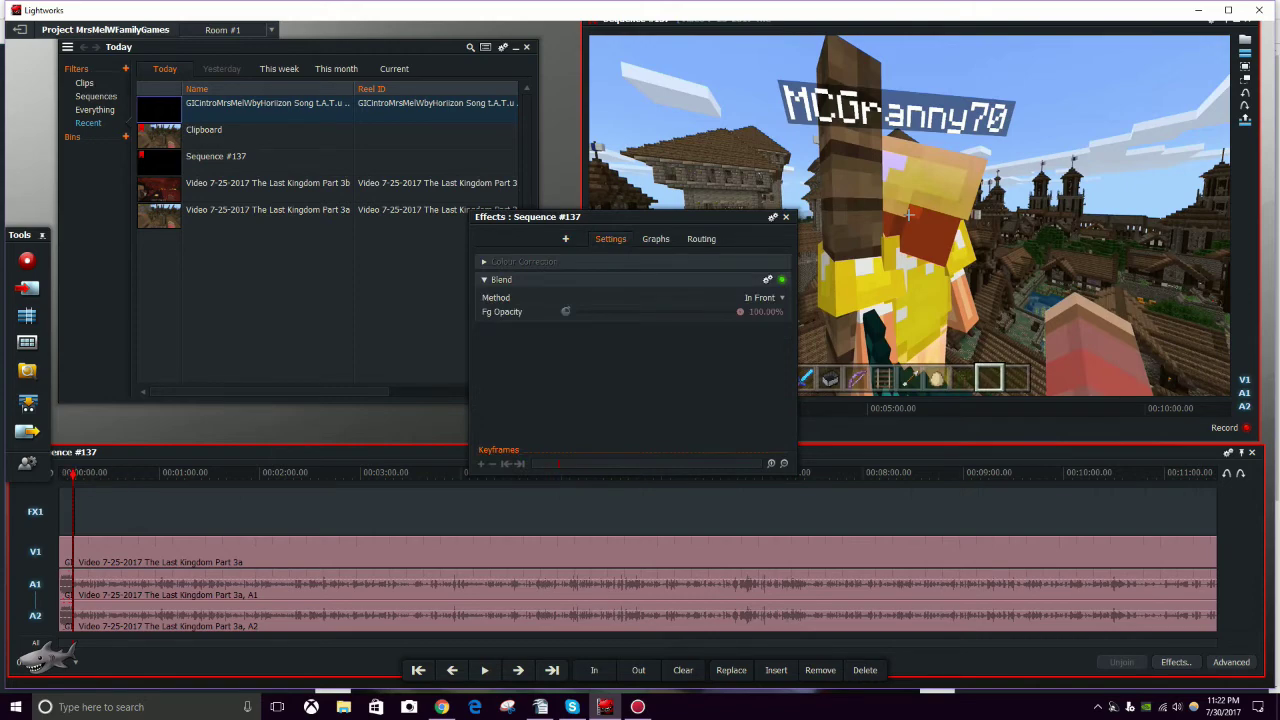
pyautogui.click(909, 214)
pyautogui.press('space')
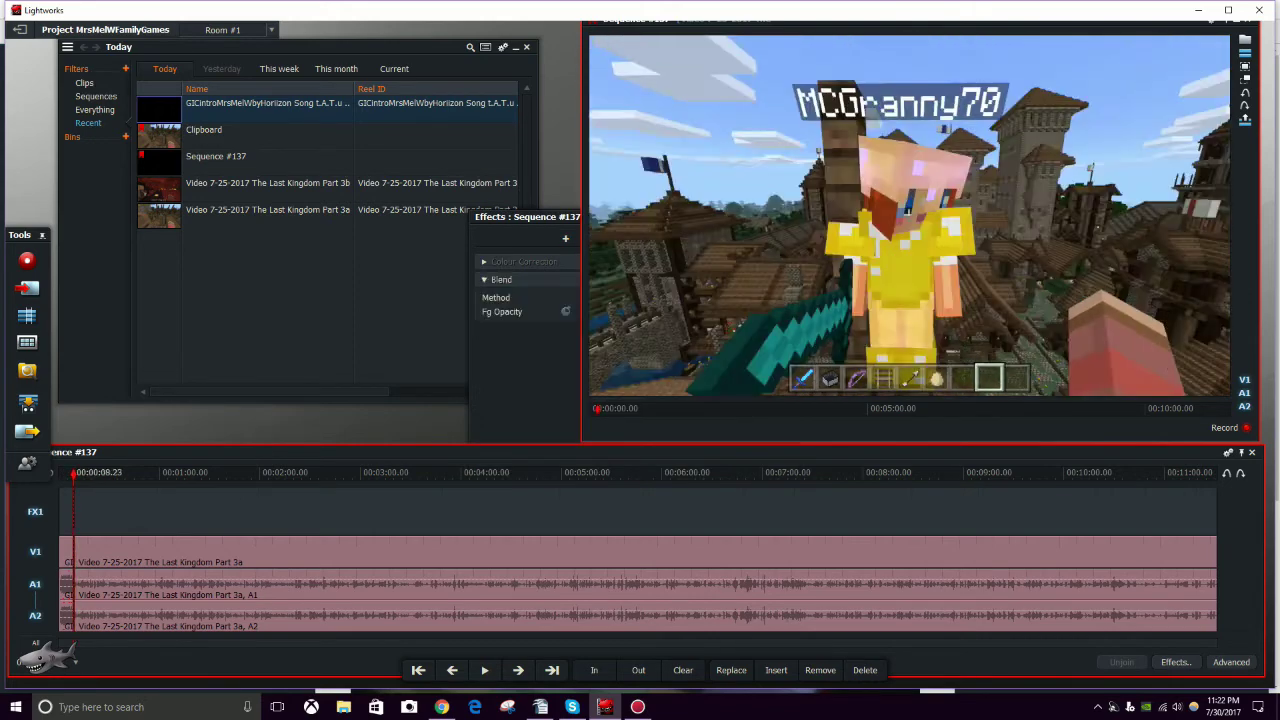
pyautogui.press('space')
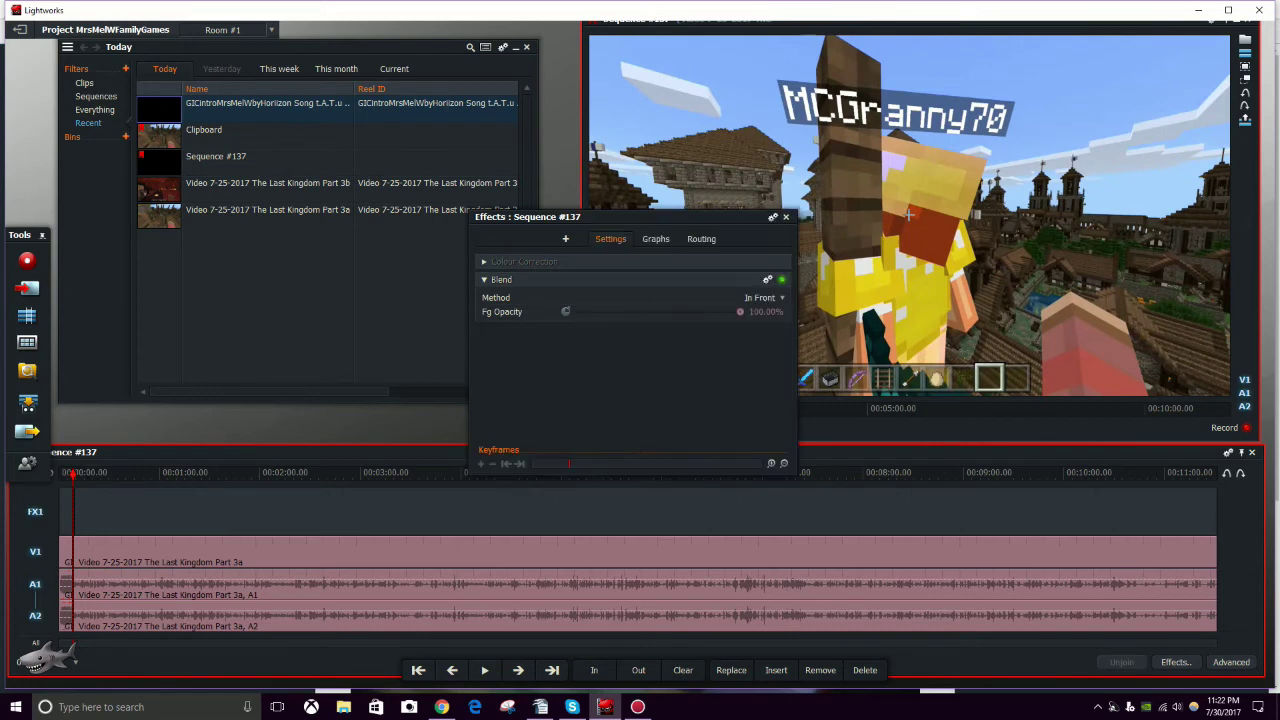
# Step: Set the Blend effect's Fg Opacity to 88.21% and play the transition from the intro to the gameplay
pyautogui.moveTo(740, 311); pyautogui.dragTo(707, 311)
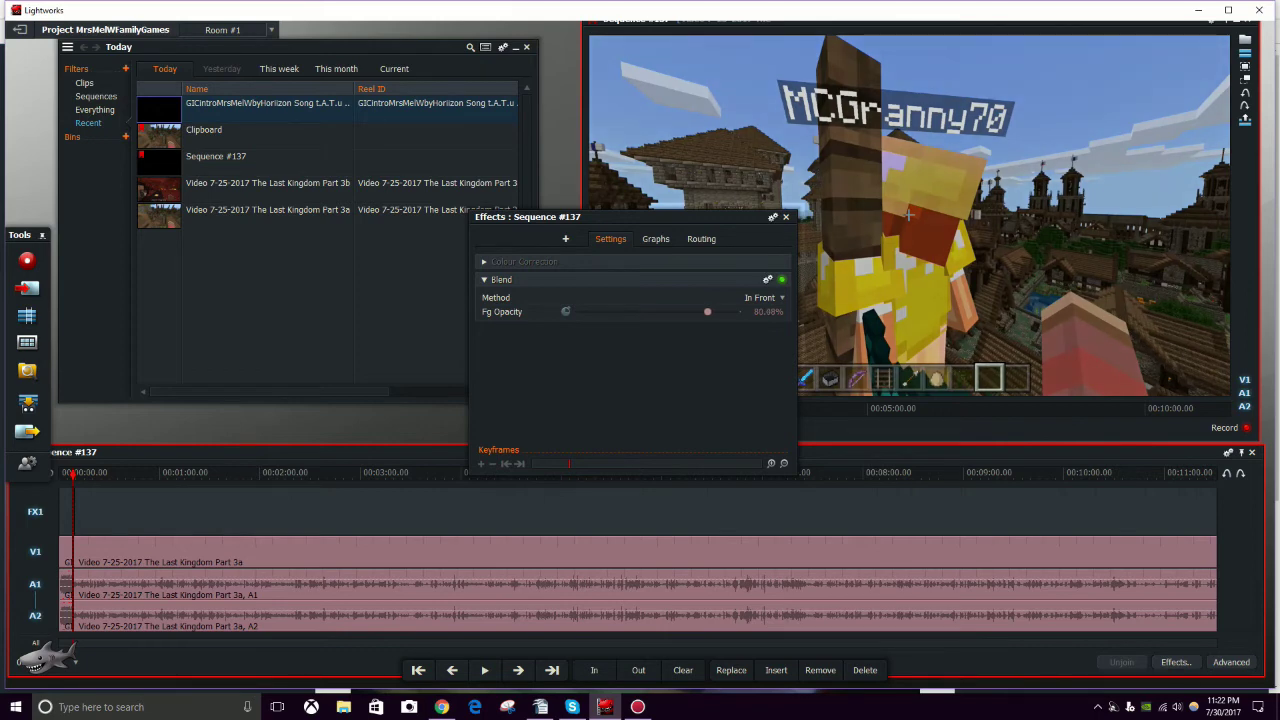
pyautogui.moveTo(707, 311); pyautogui.dragTo(720, 311)
pyautogui.moveTo(74, 473); pyautogui.dragTo(72, 473)
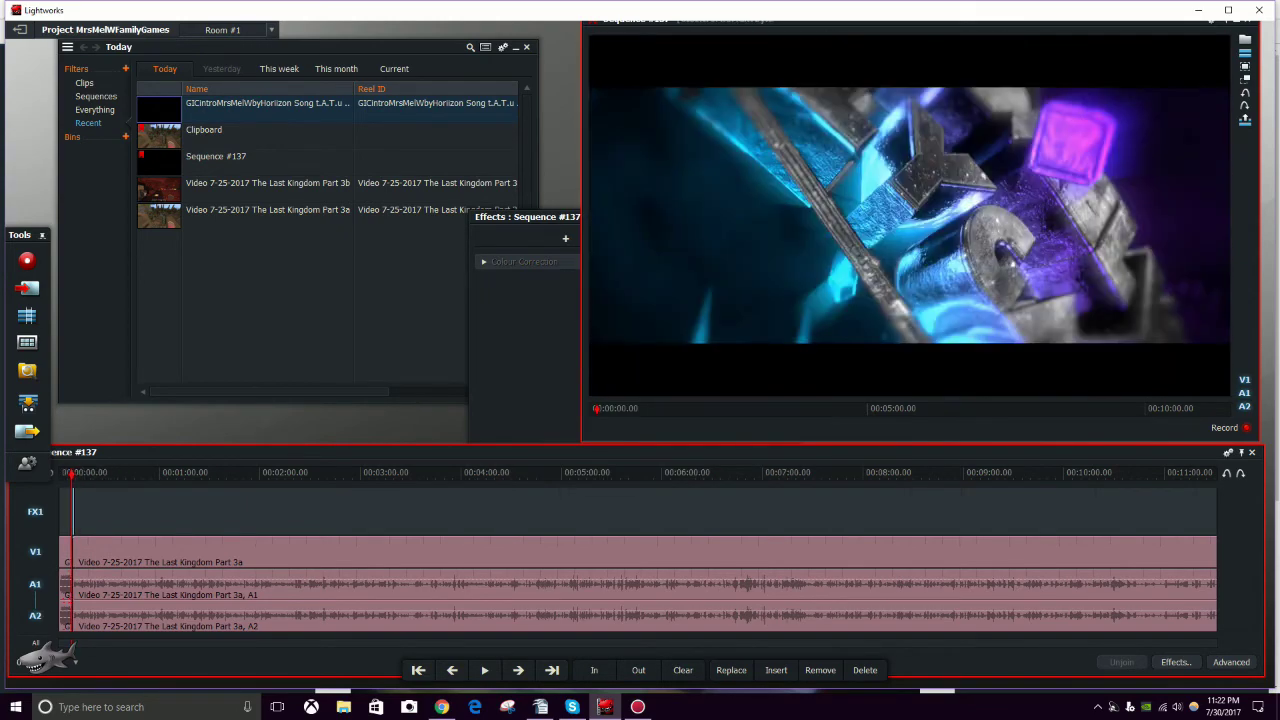
pyautogui.press('space')
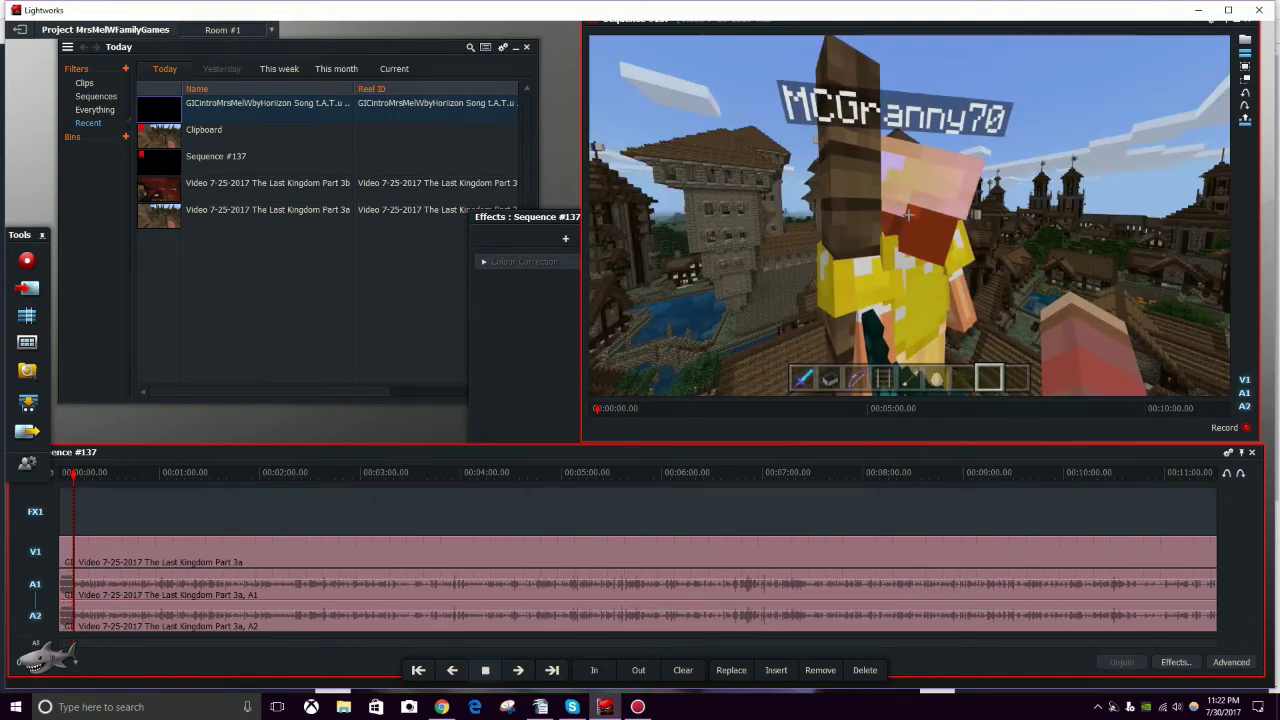
pyautogui.press('space')
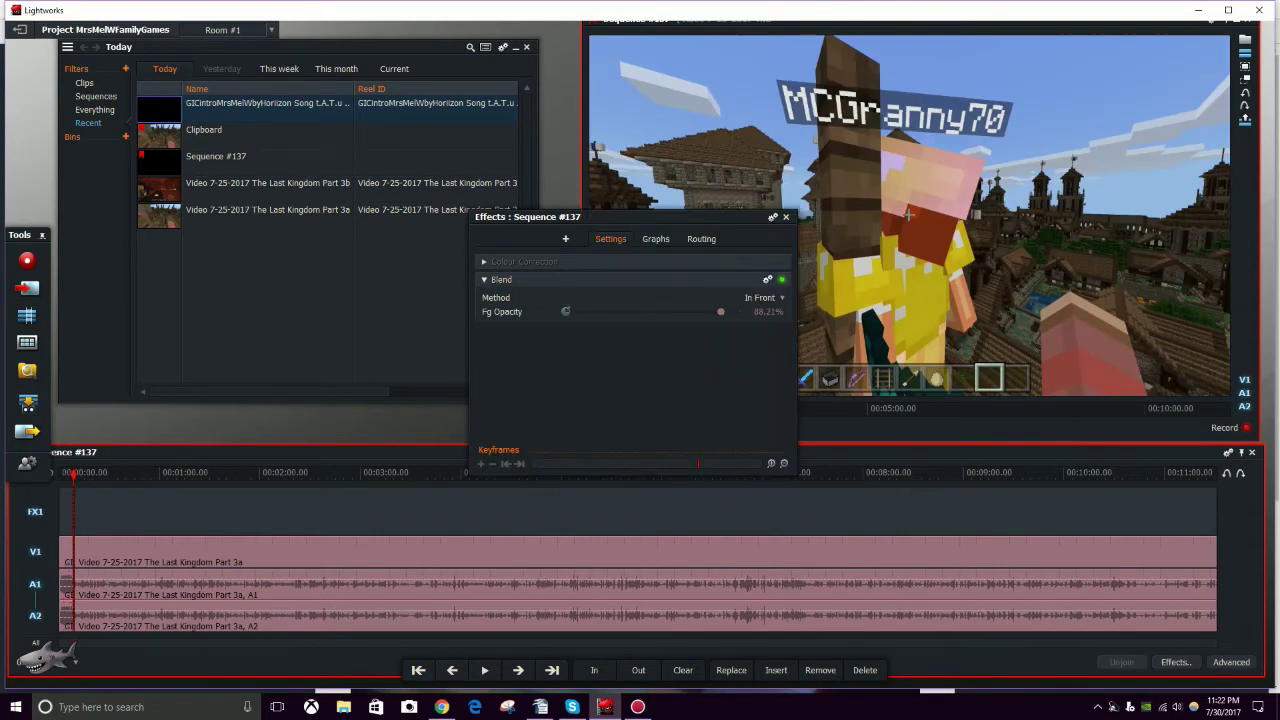
# Step: Set the Blend effect's Fg Opacity to 92.08%, replay the transition and close the effects settings
pyautogui.moveTo(720, 311); pyautogui.dragTo(728, 311)
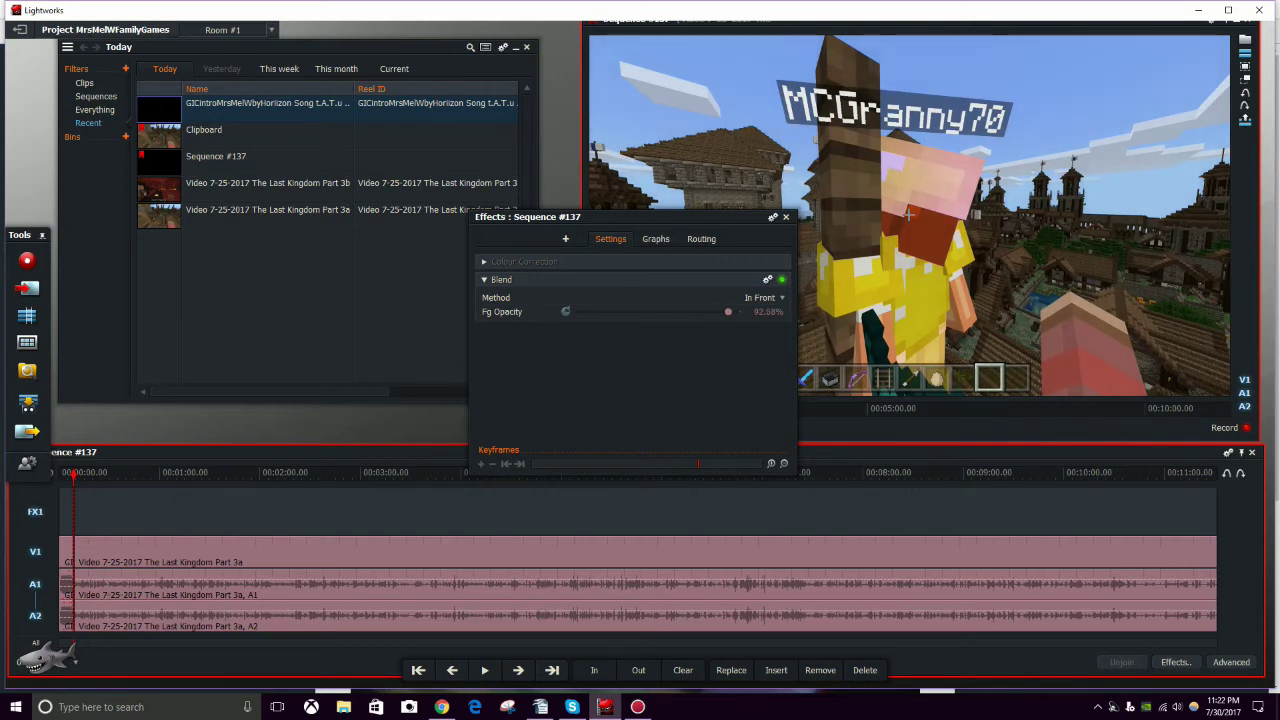
pyautogui.moveTo(74, 510); pyautogui.dragTo(70, 510)
pyautogui.press('space')
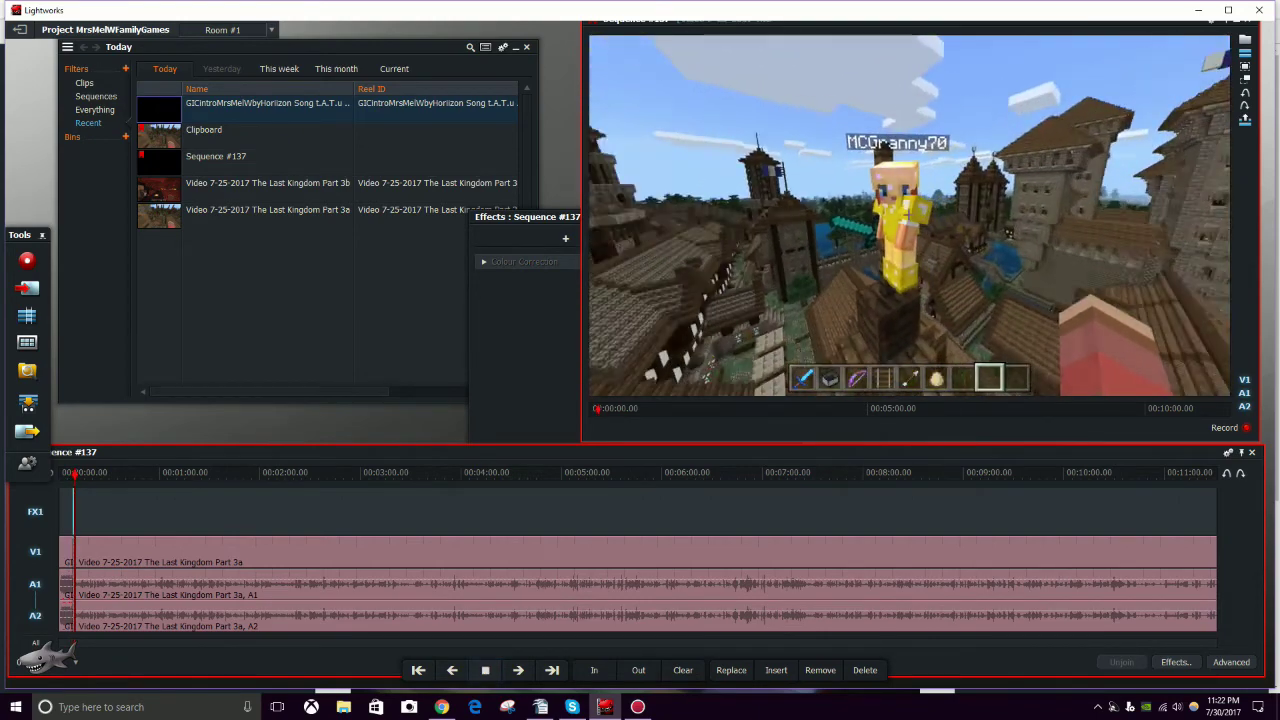
pyautogui.press('space')
pyautogui.click(526, 218)
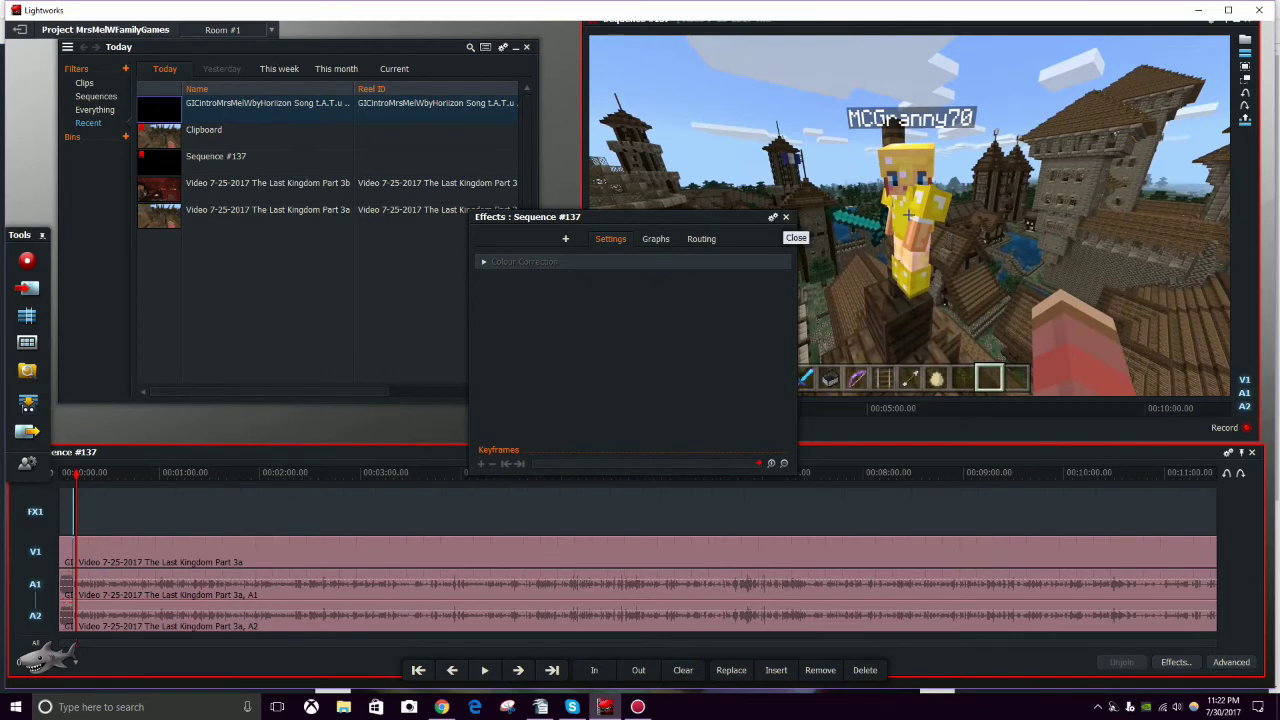
pyautogui.click(785, 217)
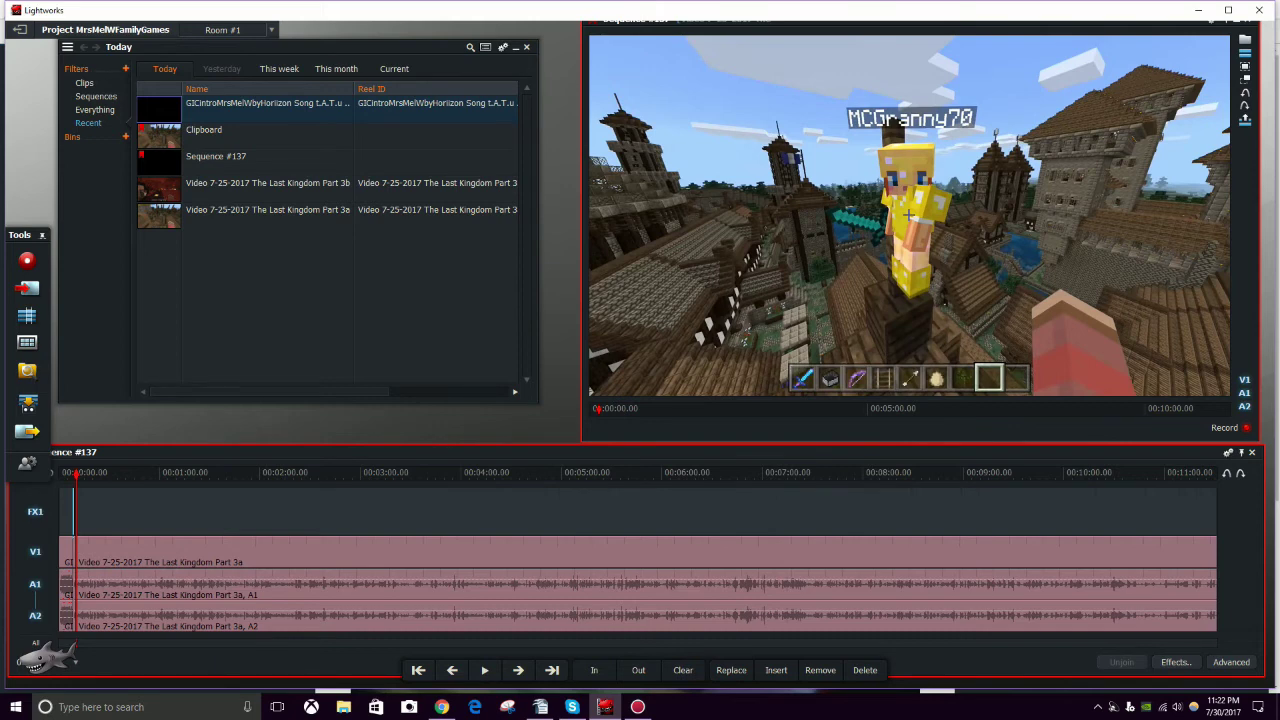
# Step: Reopen the effects settings and move the playhead back to the transition between the intro and the gameplay
pyautogui.click(1176, 662)
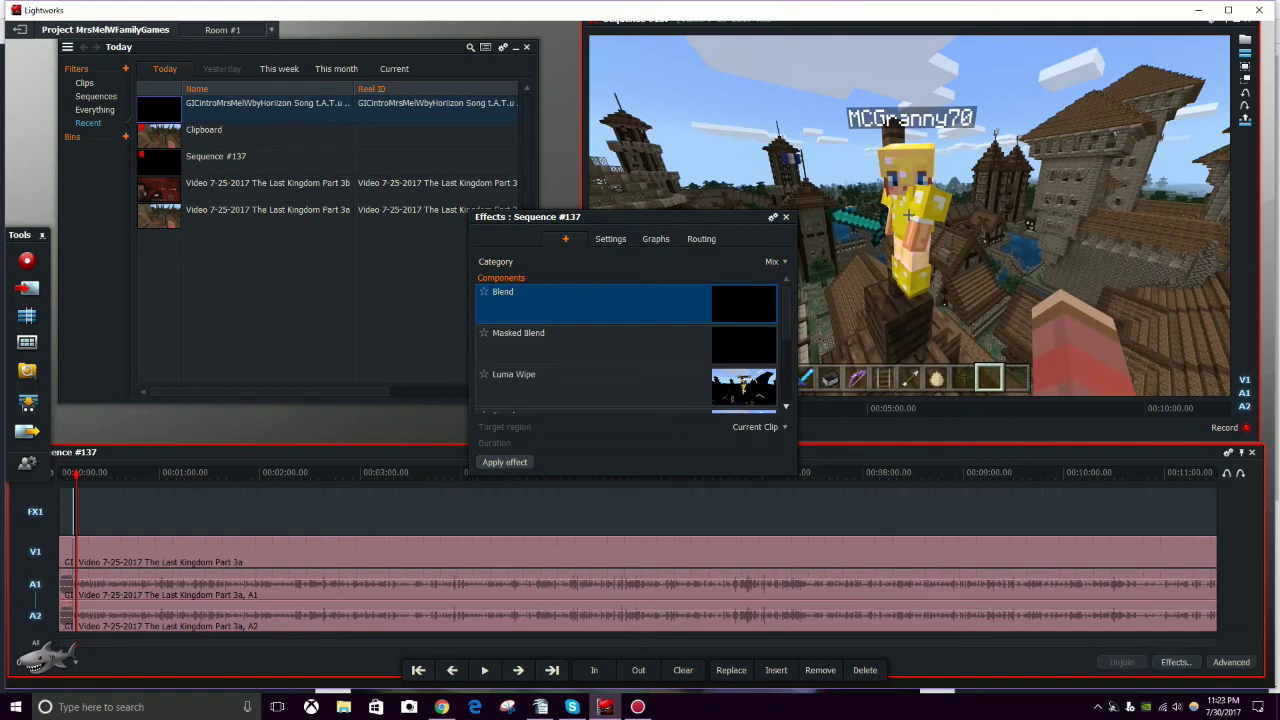
pyautogui.click(610, 239)
pyautogui.moveTo(76, 474); pyautogui.dragTo(73, 474)
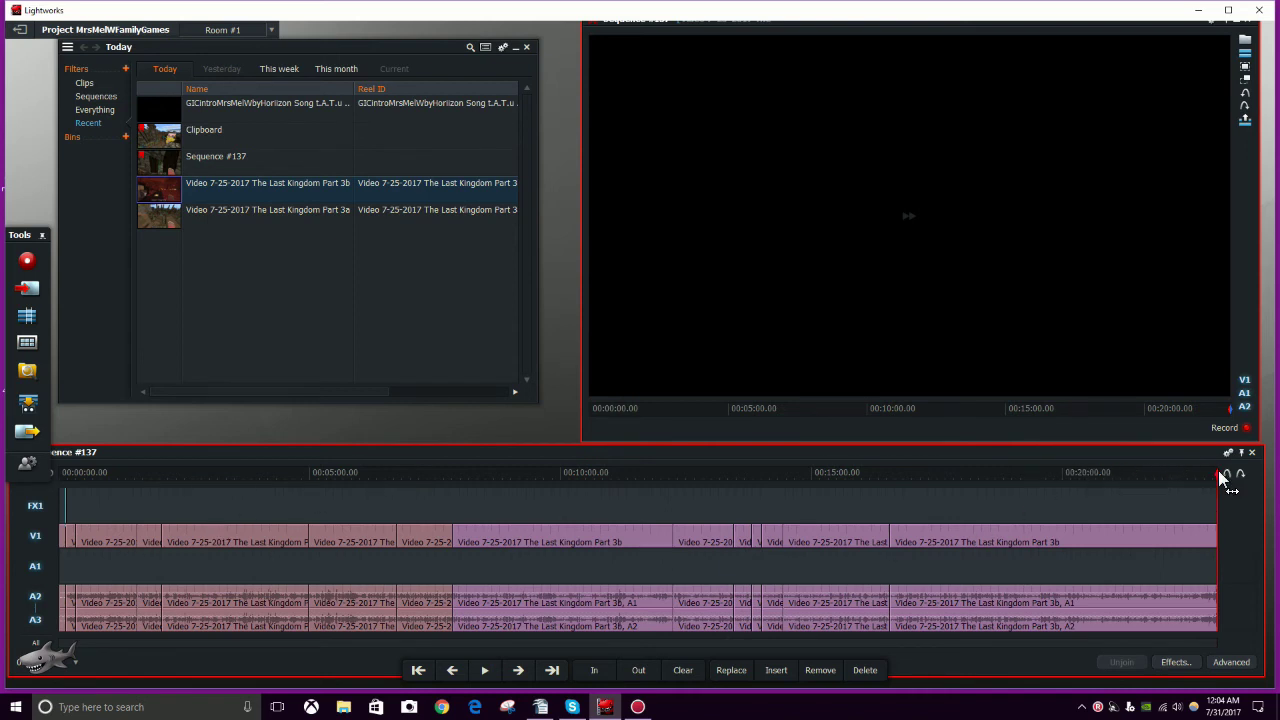
# Step: Add a new audio track to the sequence
pyautogui.click(1230, 478)
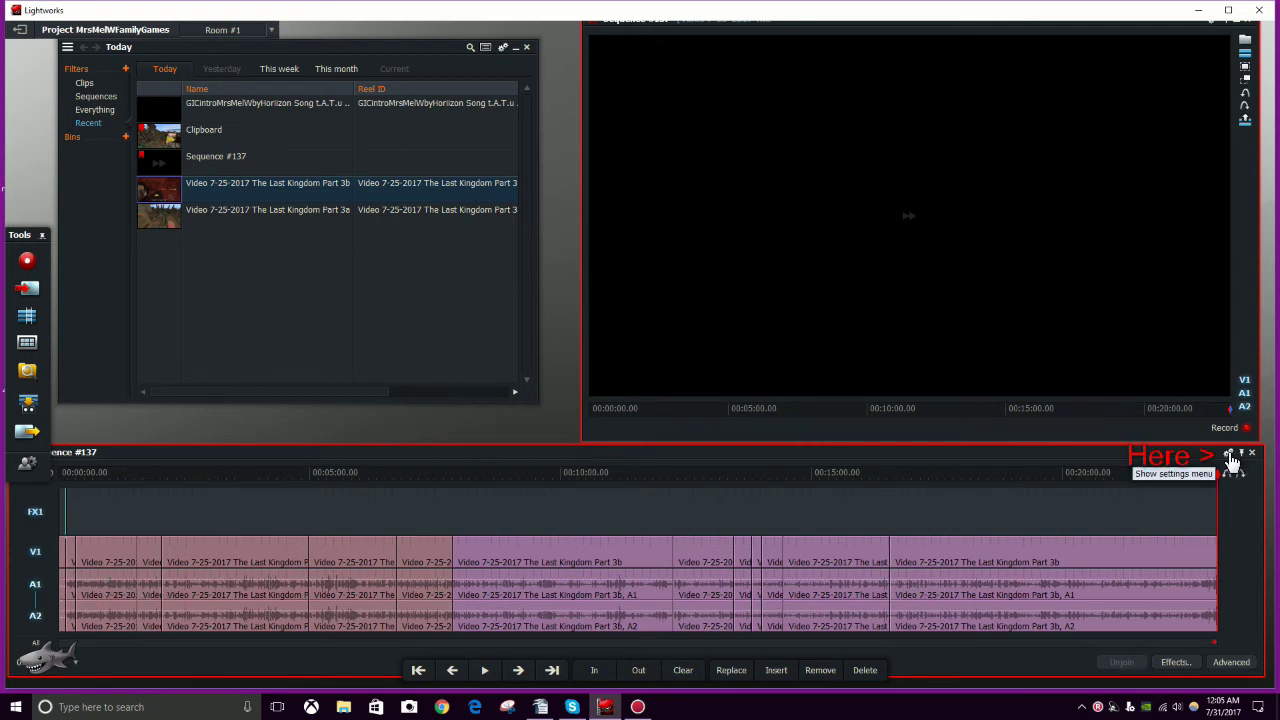
pyautogui.click(1230, 456)
pyautogui.moveTo(1210, 501)
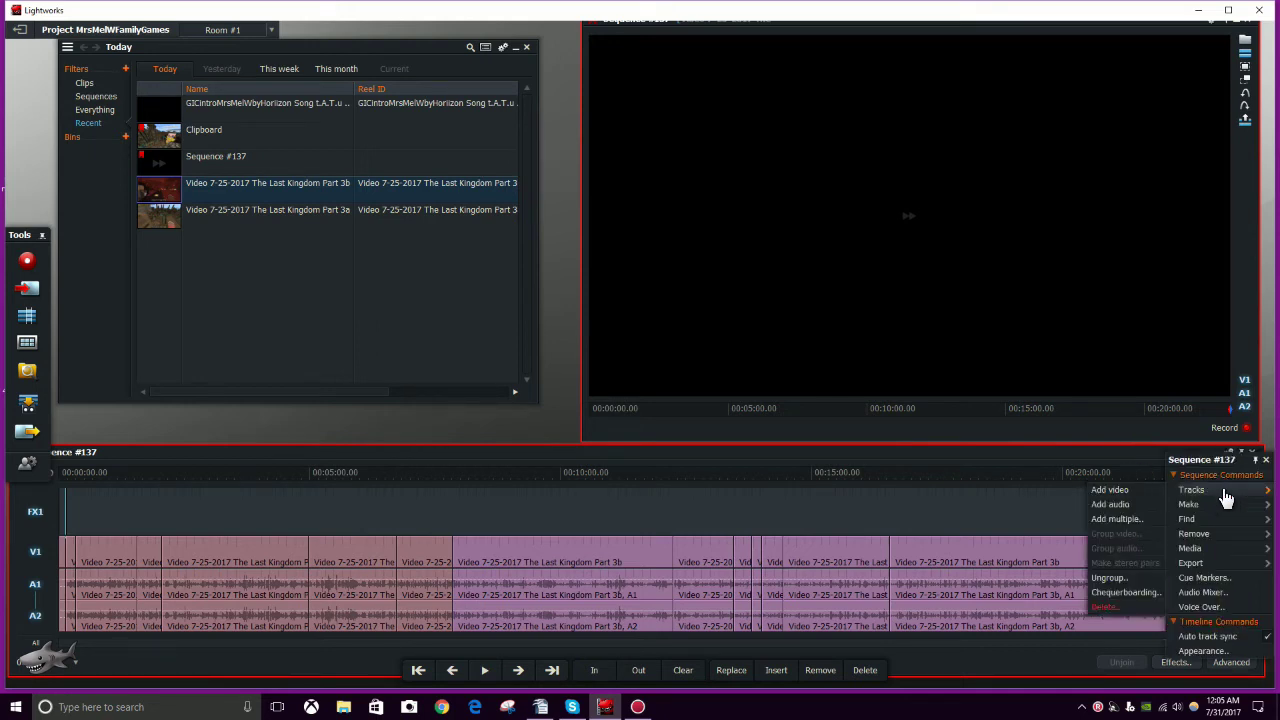
pyautogui.click(1106, 504)
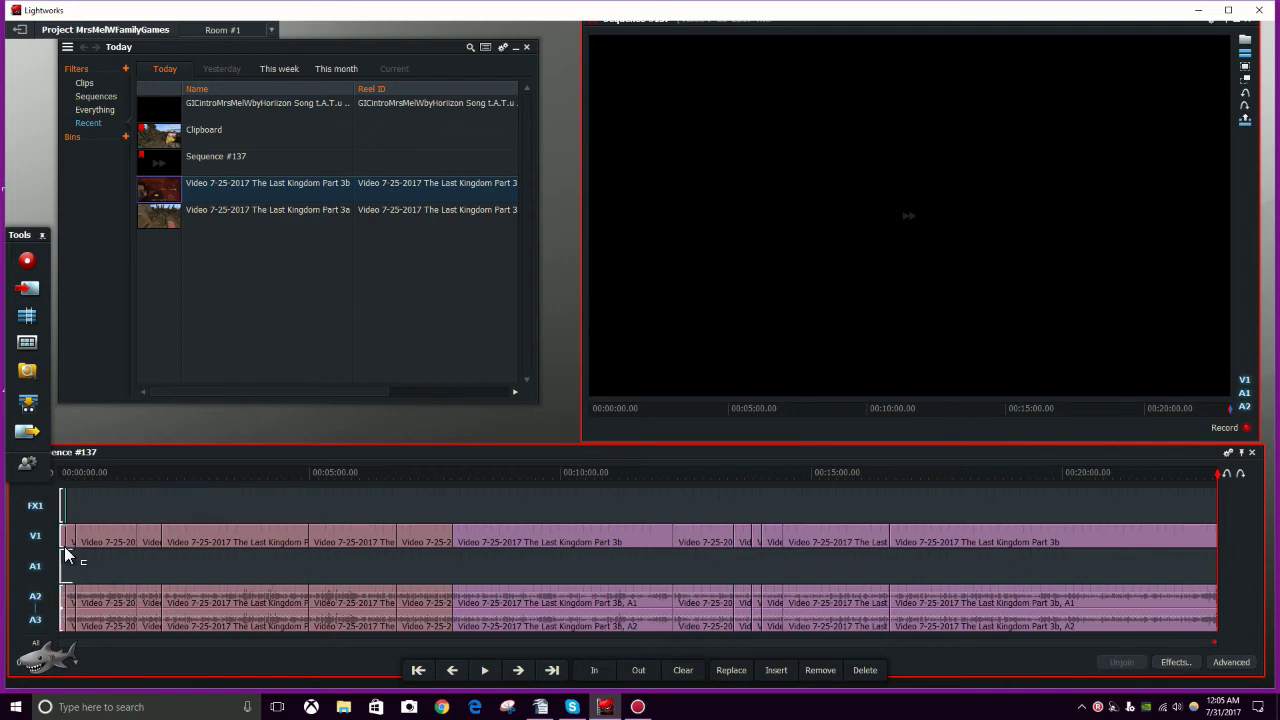
# Step: Import the song "Pegboard Nerds & Grabbitz - All Alone - 01 All Alone wav" from the MonsterCat Music folder
pyautogui.click(29, 291)
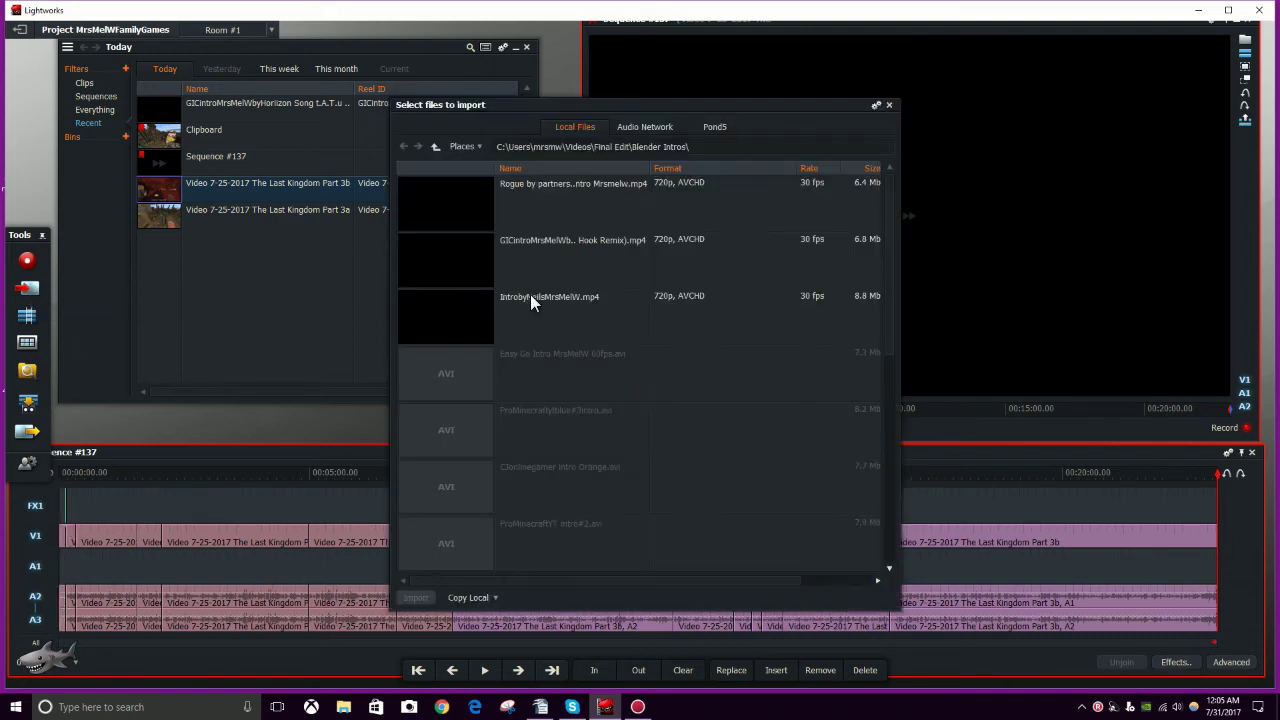
pyautogui.click(465, 147)
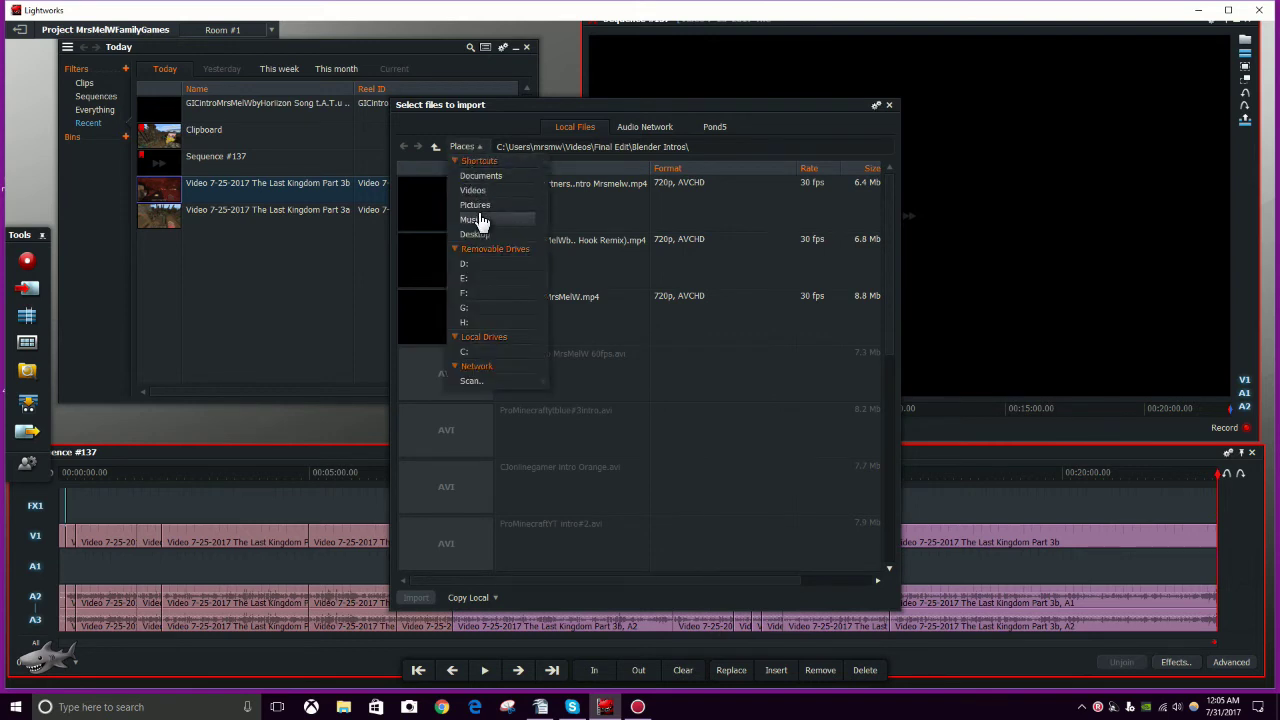
pyautogui.click(480, 219)
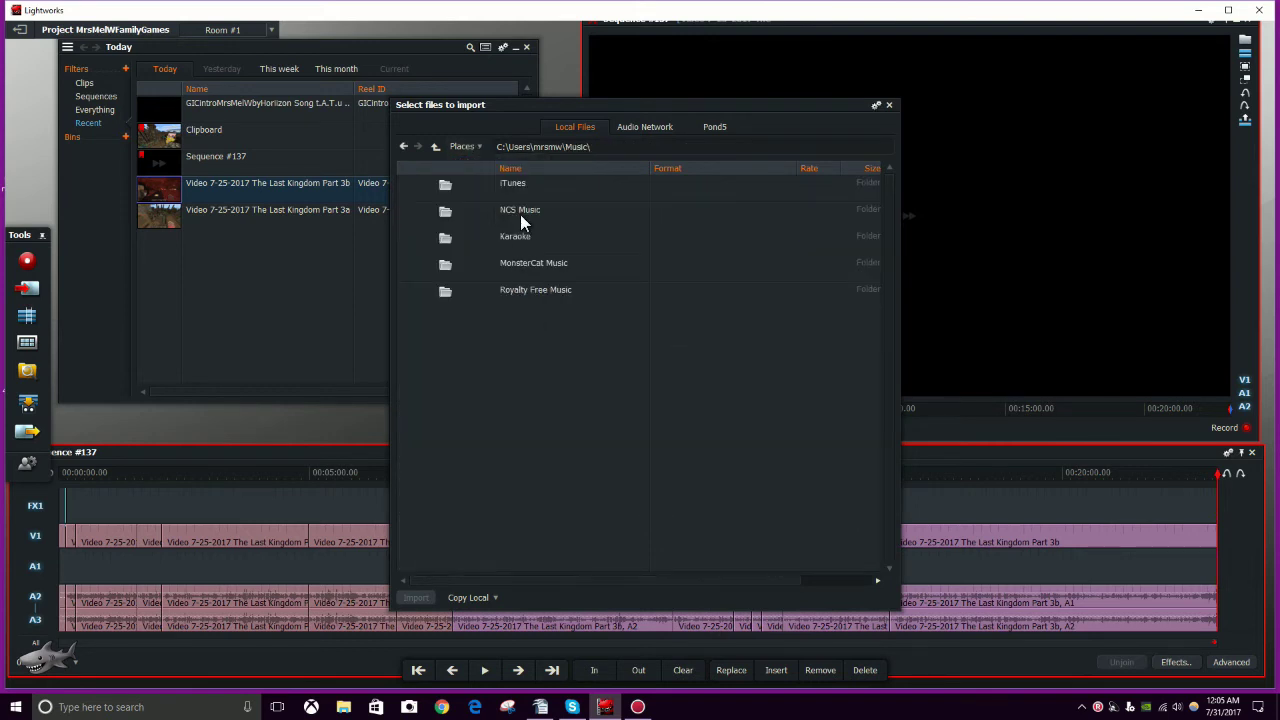
pyautogui.doubleClick(528, 263)
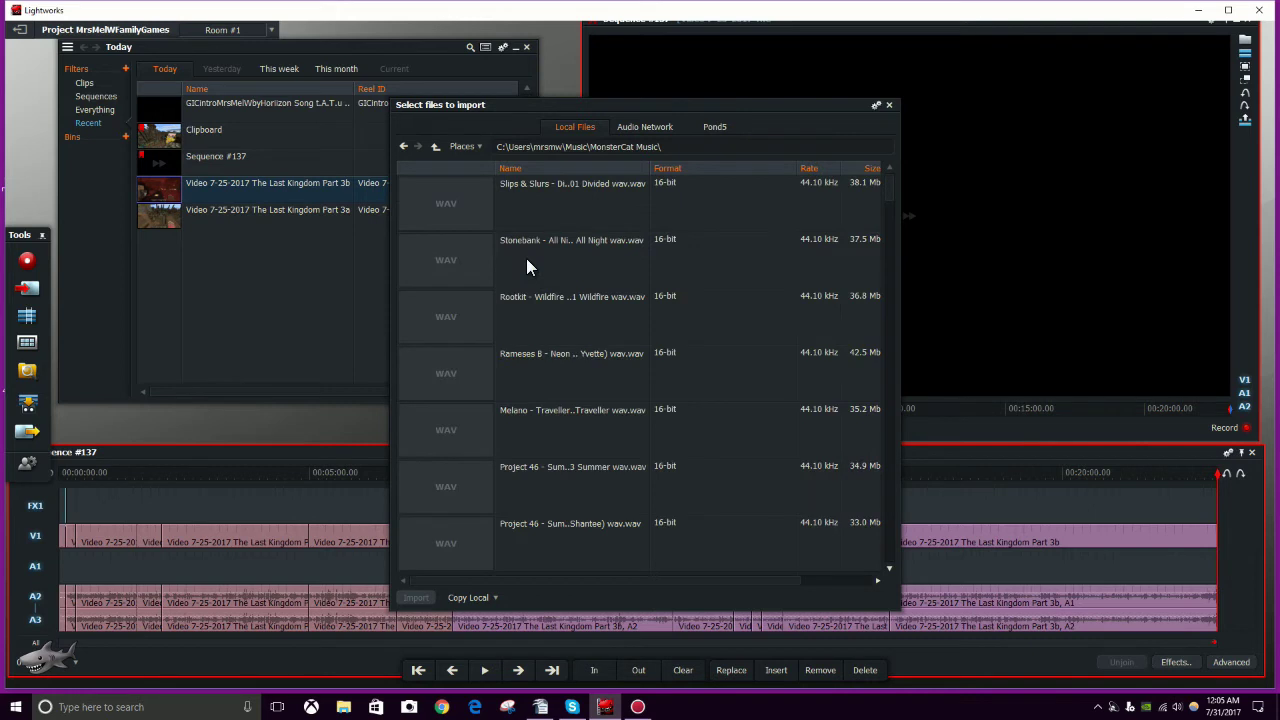
pyautogui.moveTo(652, 168); pyautogui.dragTo(714, 168)
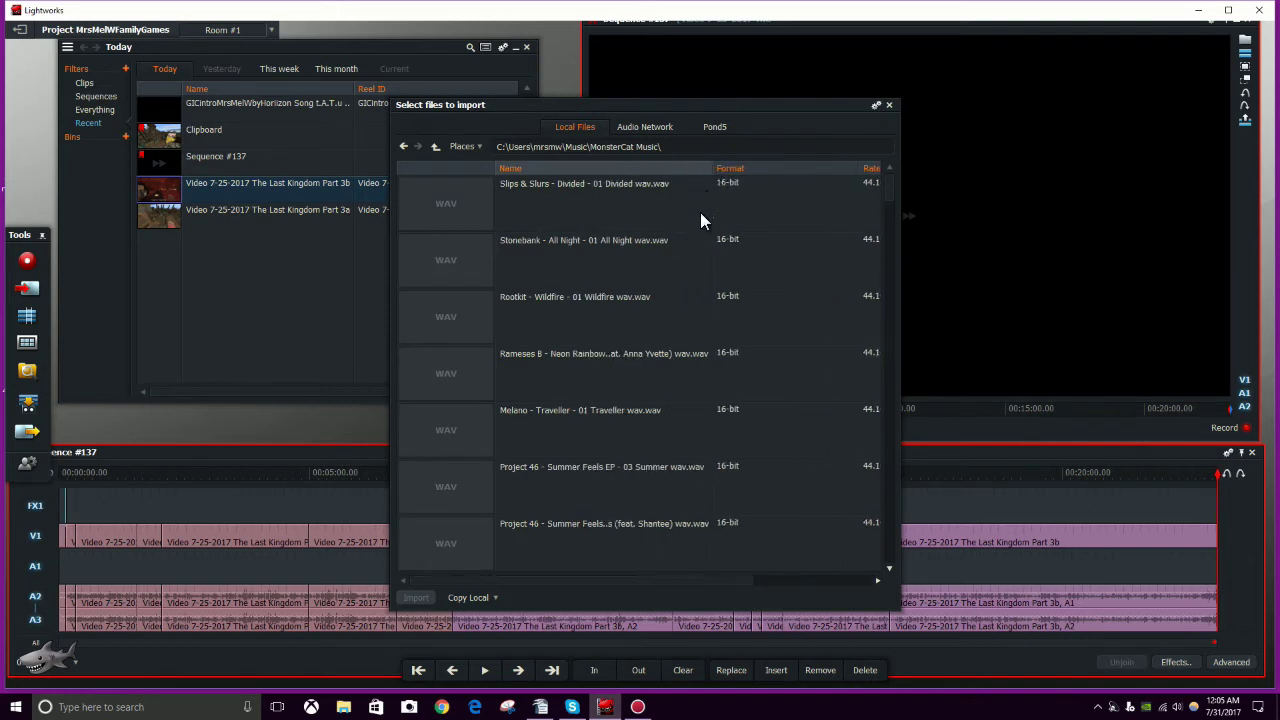
pyautogui.scroll(-4, 637, 284)
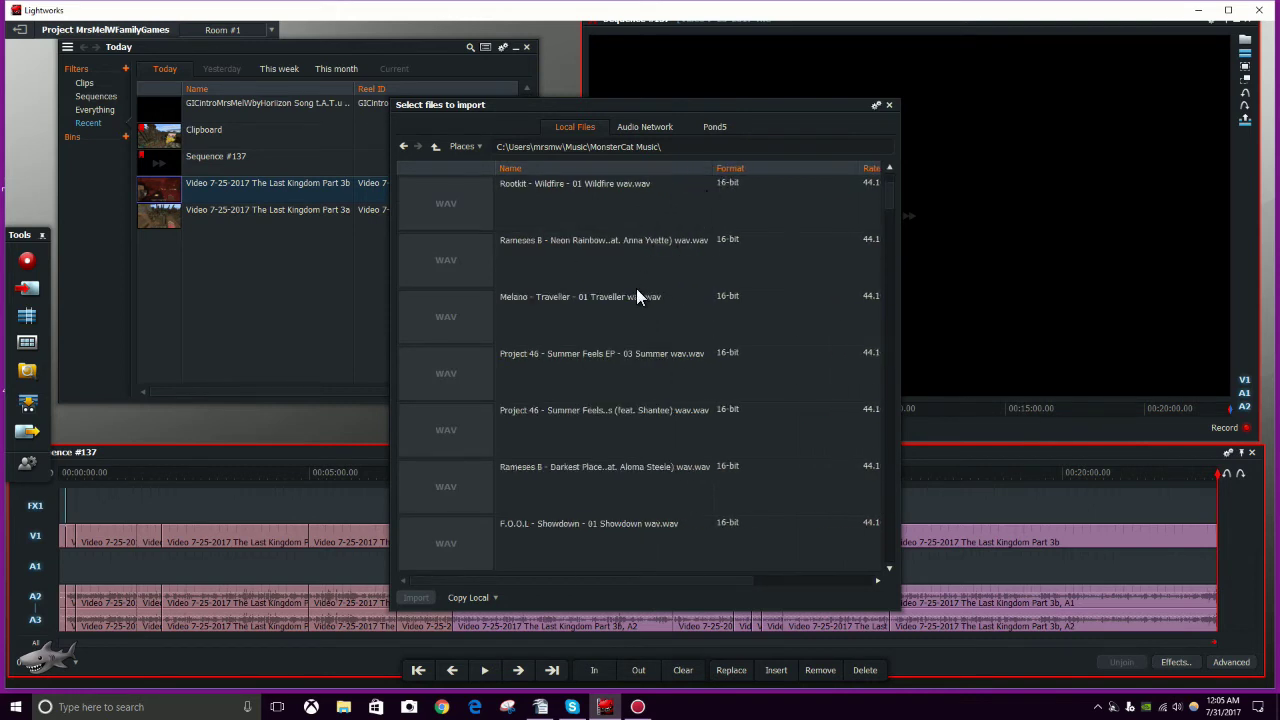
pyautogui.scroll(-10, 638, 314)
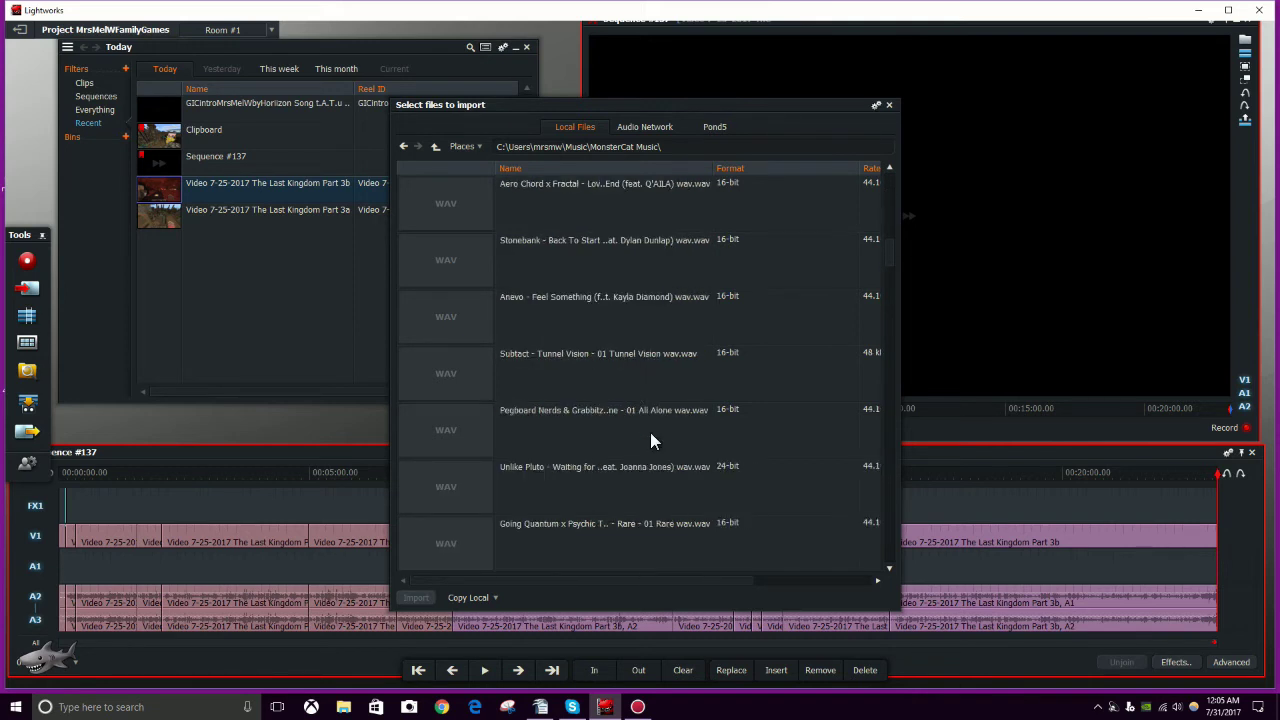
pyautogui.doubleClick(578, 412)
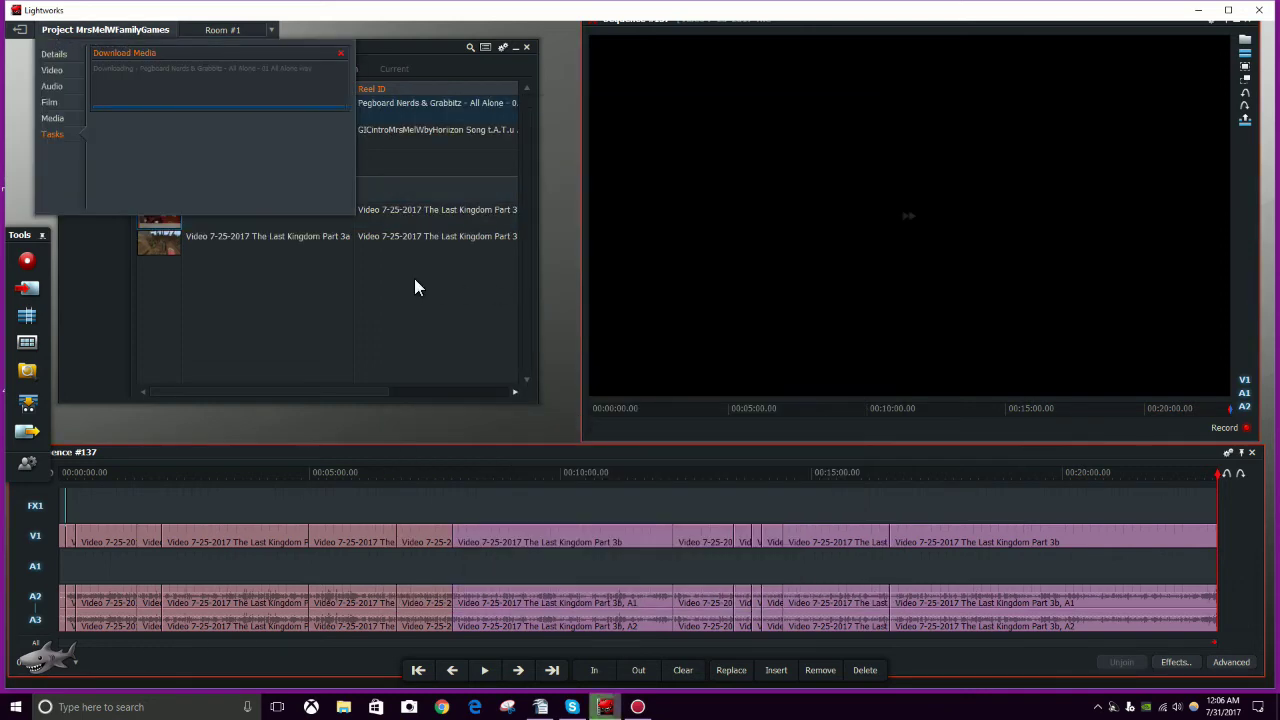
# Step: Open the imported All Alone song in its own viewer and move that viewer off the sequence viewer
pyautogui.click(166, 106)
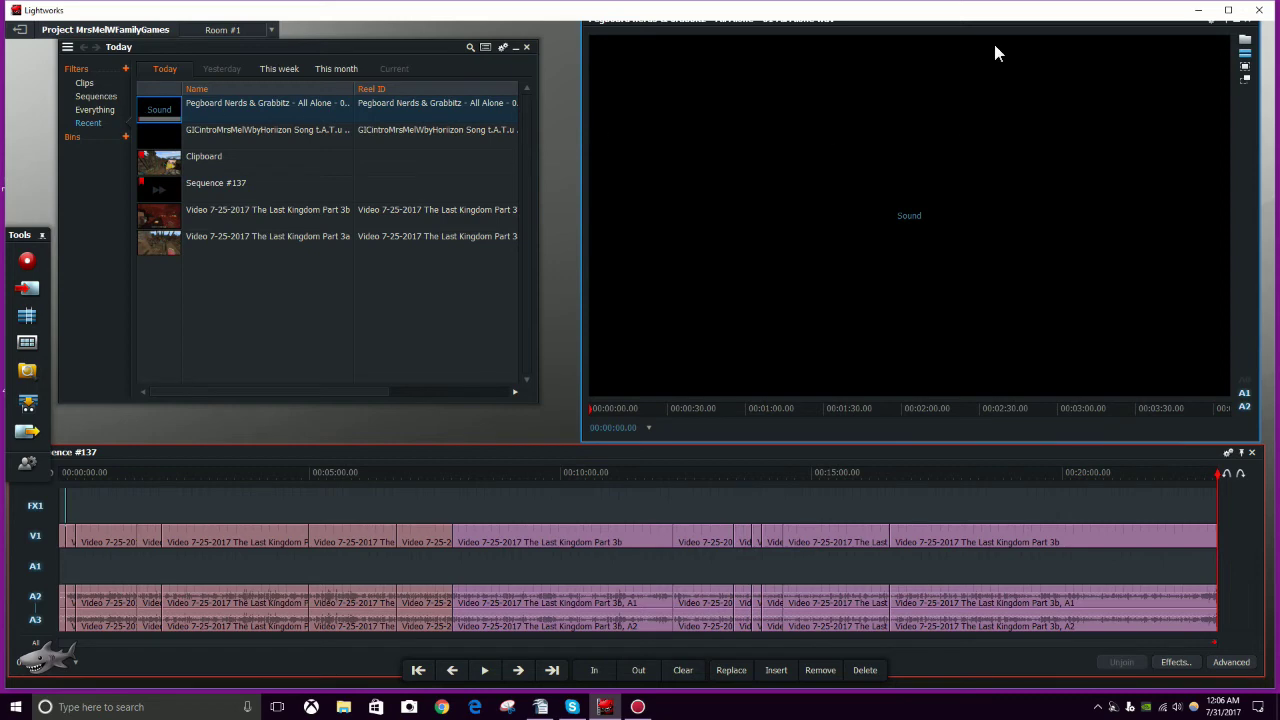
pyautogui.moveTo(994, 26); pyautogui.dragTo(636, 66)
pyautogui.moveTo(552, 62); pyautogui.dragTo(619, 61)
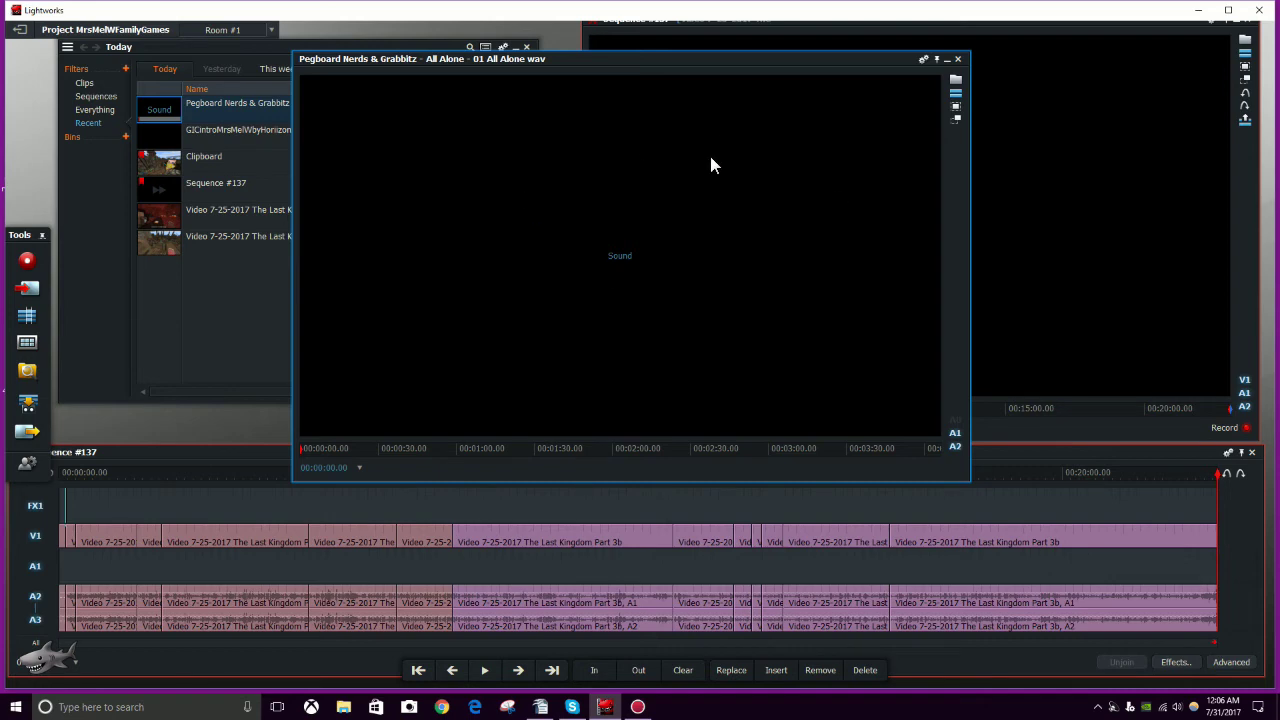
pyautogui.click(1072, 258)
pyautogui.click(552, 270)
pyautogui.click(1125, 262)
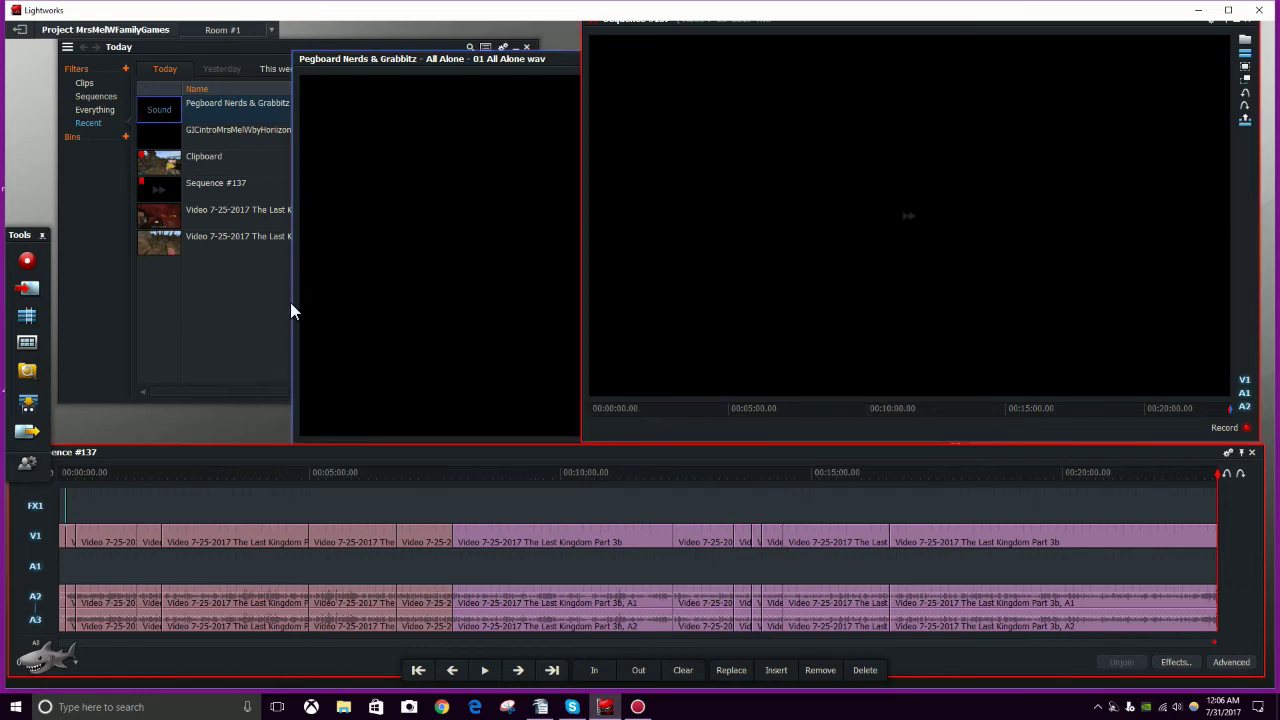
pyautogui.click(354, 277)
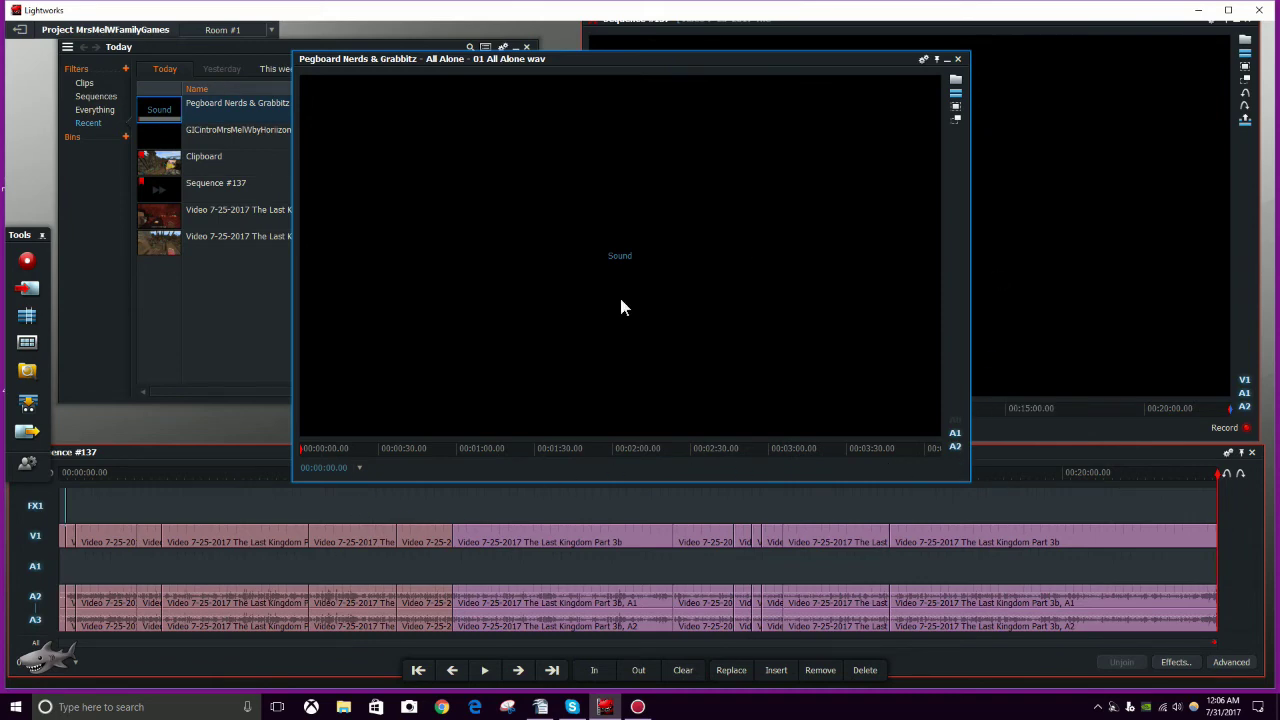
# Step: Deactivate the FX1, V1, A2 and A3 tracks, leaving only the empty A1 track active
pyautogui.click(30, 516)
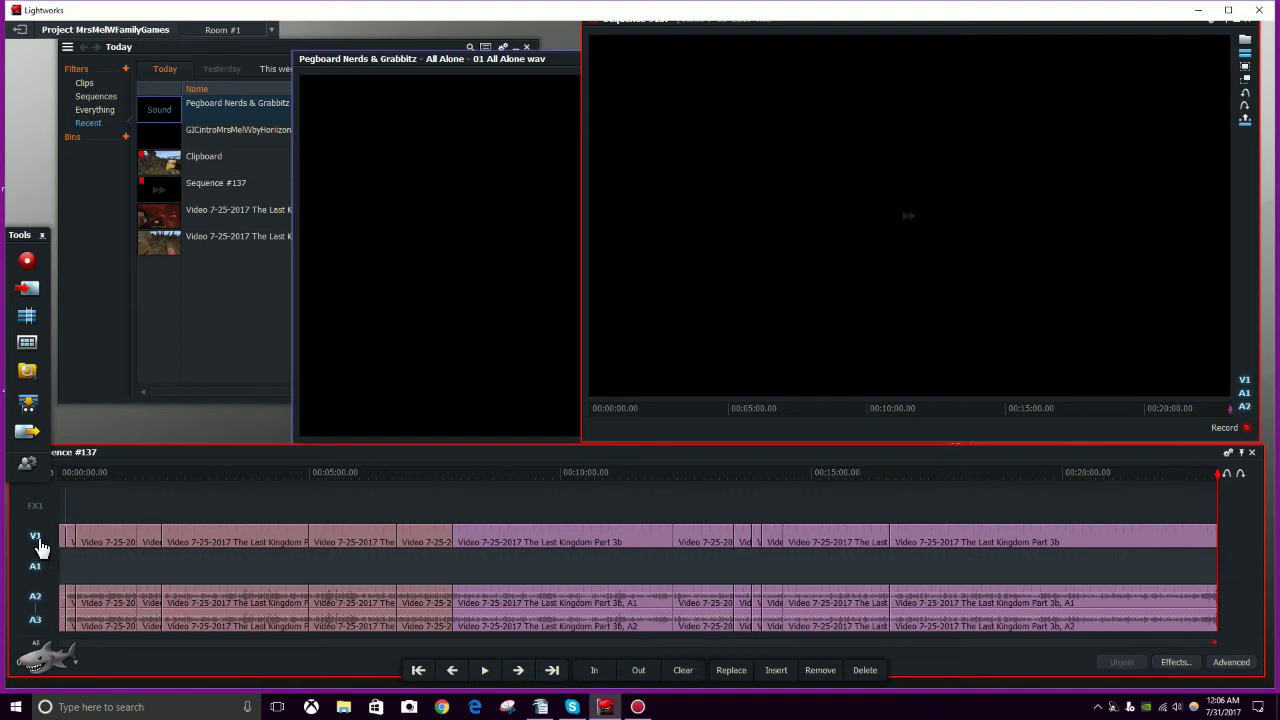
pyautogui.click(36, 537)
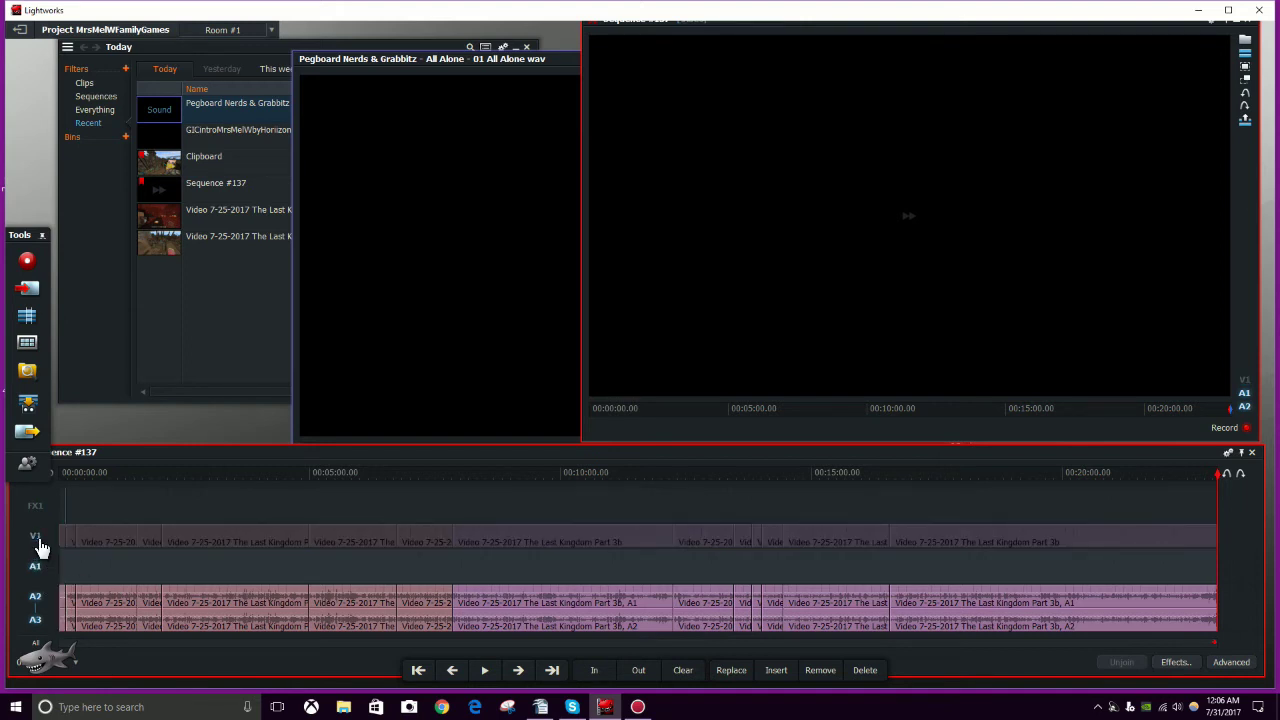
pyautogui.click(38, 598)
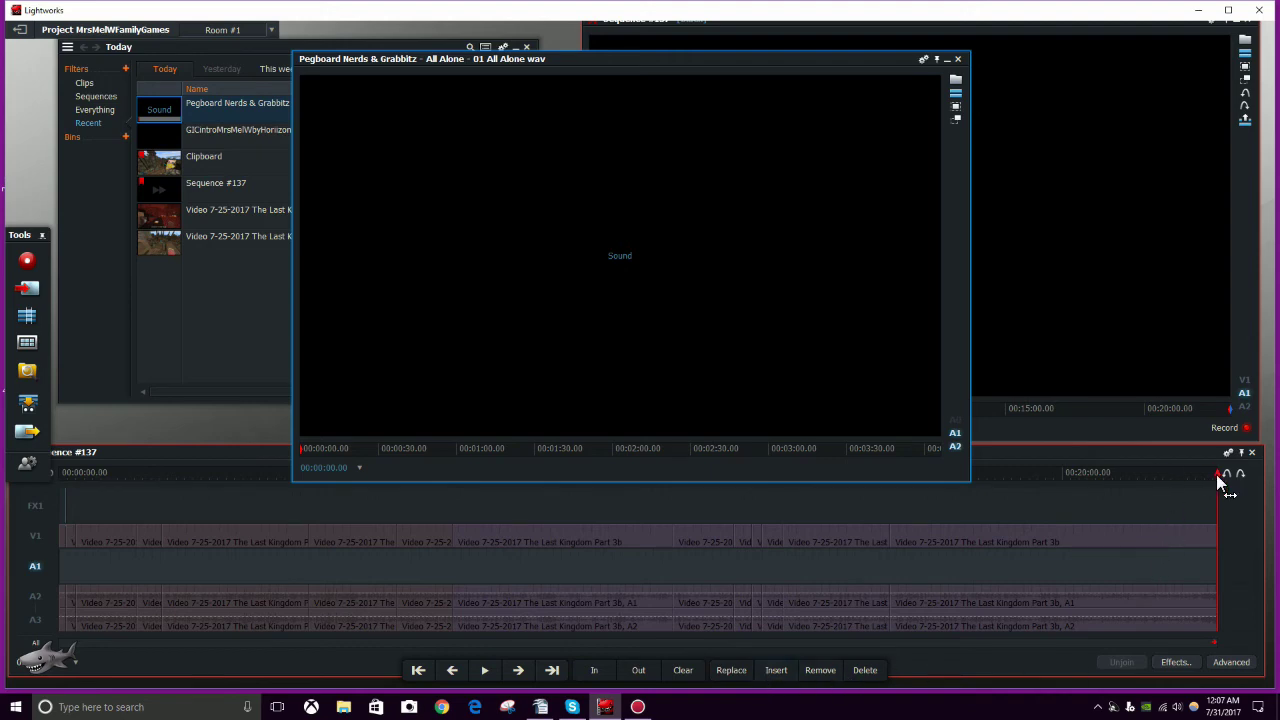
# Step: Reactivate all the sequence tracks and park the playhead at the end of the intro clip
pyautogui.moveTo(1218, 480); pyautogui.dragTo(40, 508)
pyautogui.click(128, 492)
pyautogui.click(47, 508)
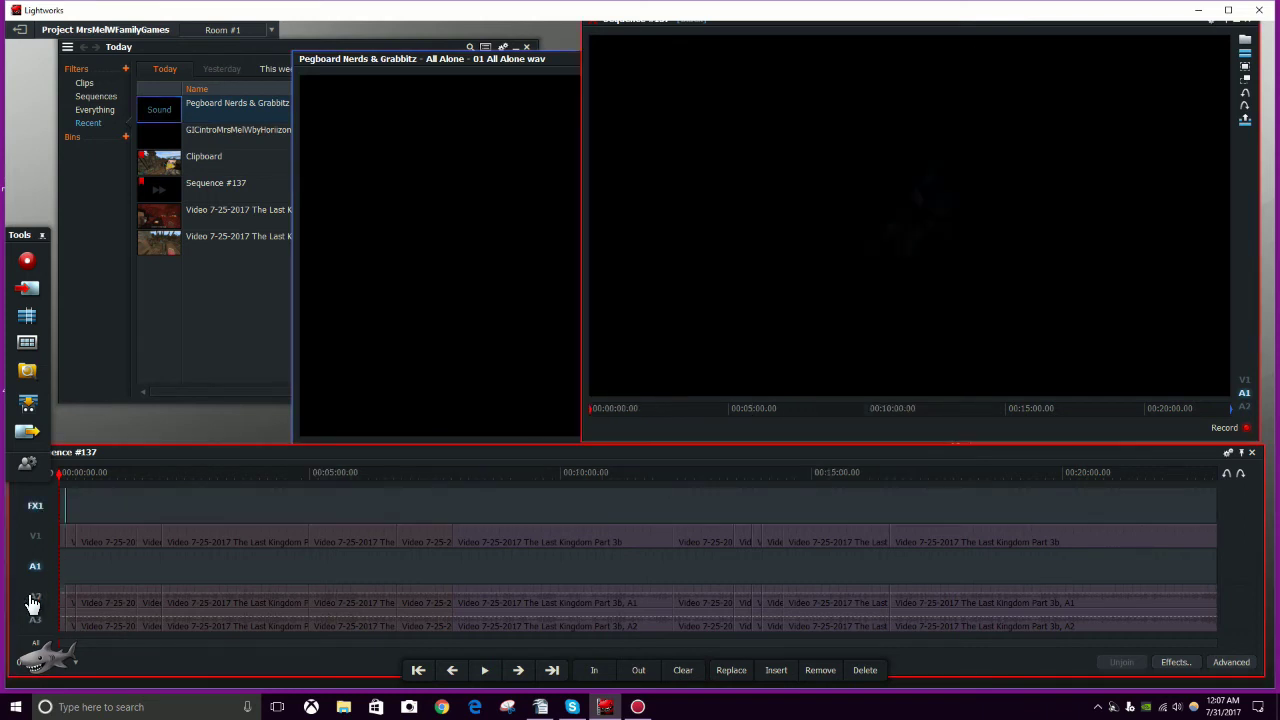
pyautogui.click(34, 598)
pyautogui.click(35, 536)
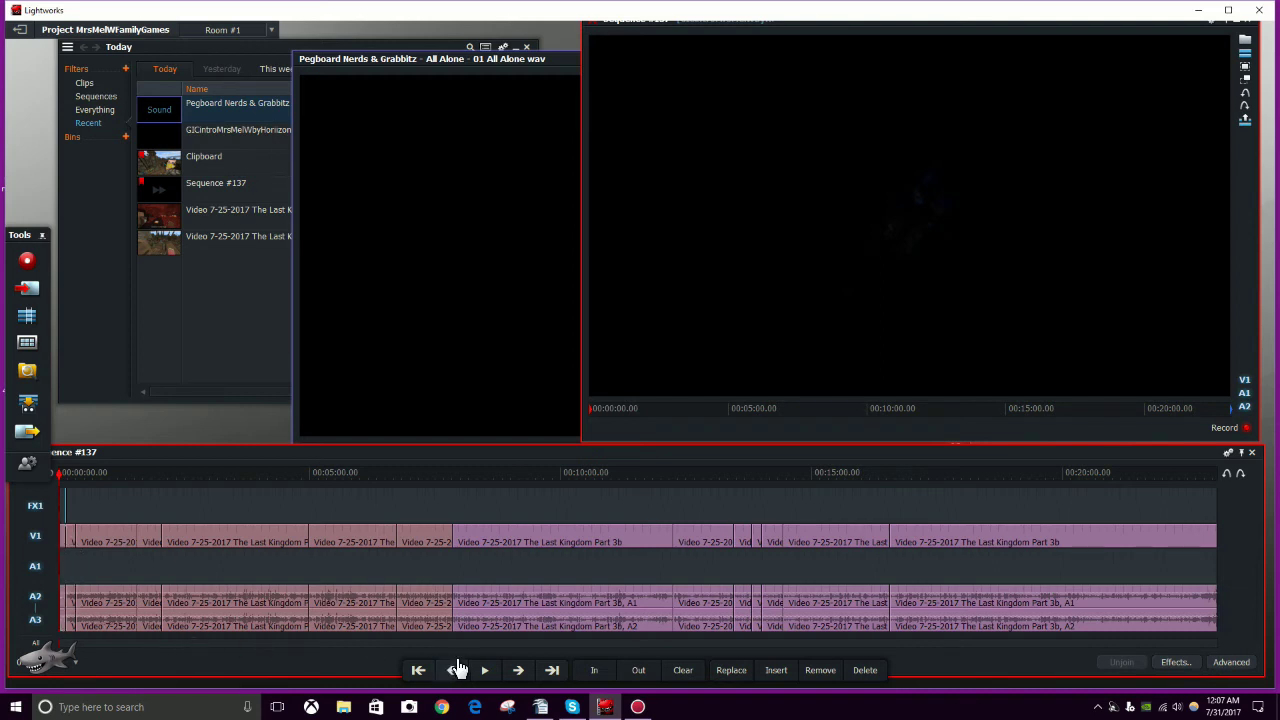
pyautogui.click(551, 671)
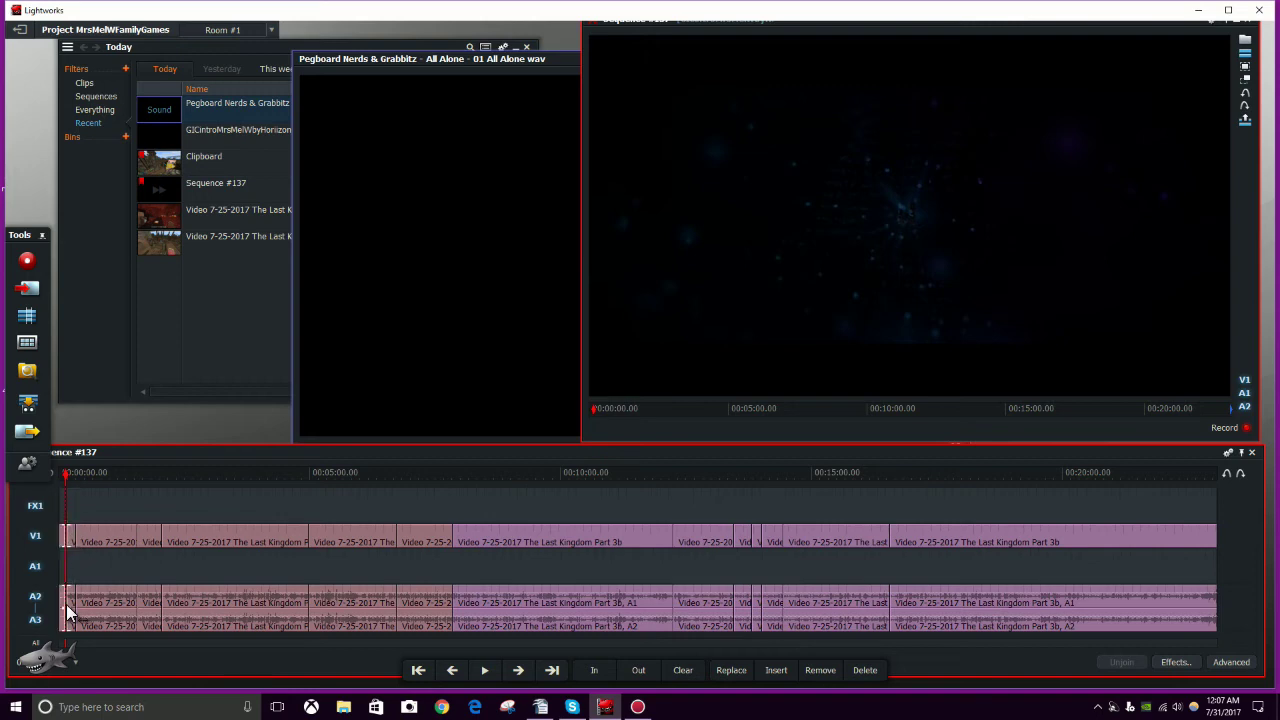
# Step: Isolate the empty A1 track by deactivating FX1, V1, A2 and A3
pyautogui.click(40, 511)
pyautogui.click(32, 543)
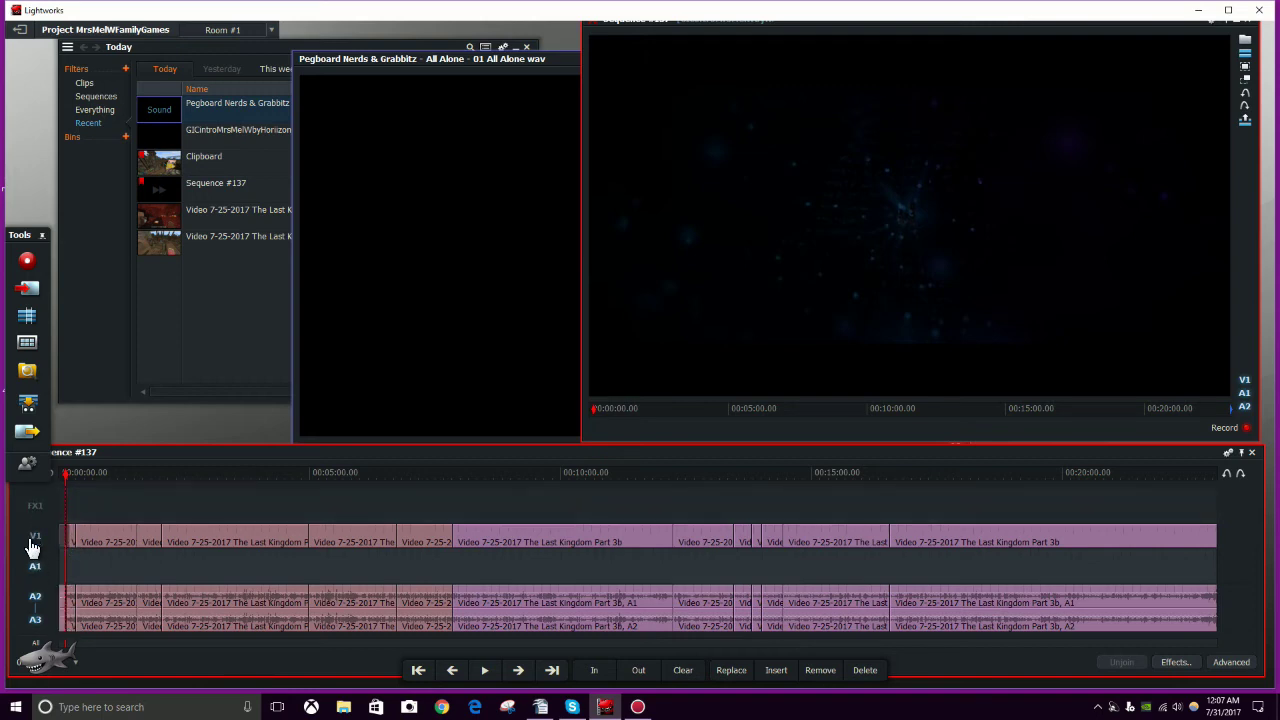
pyautogui.click(38, 600)
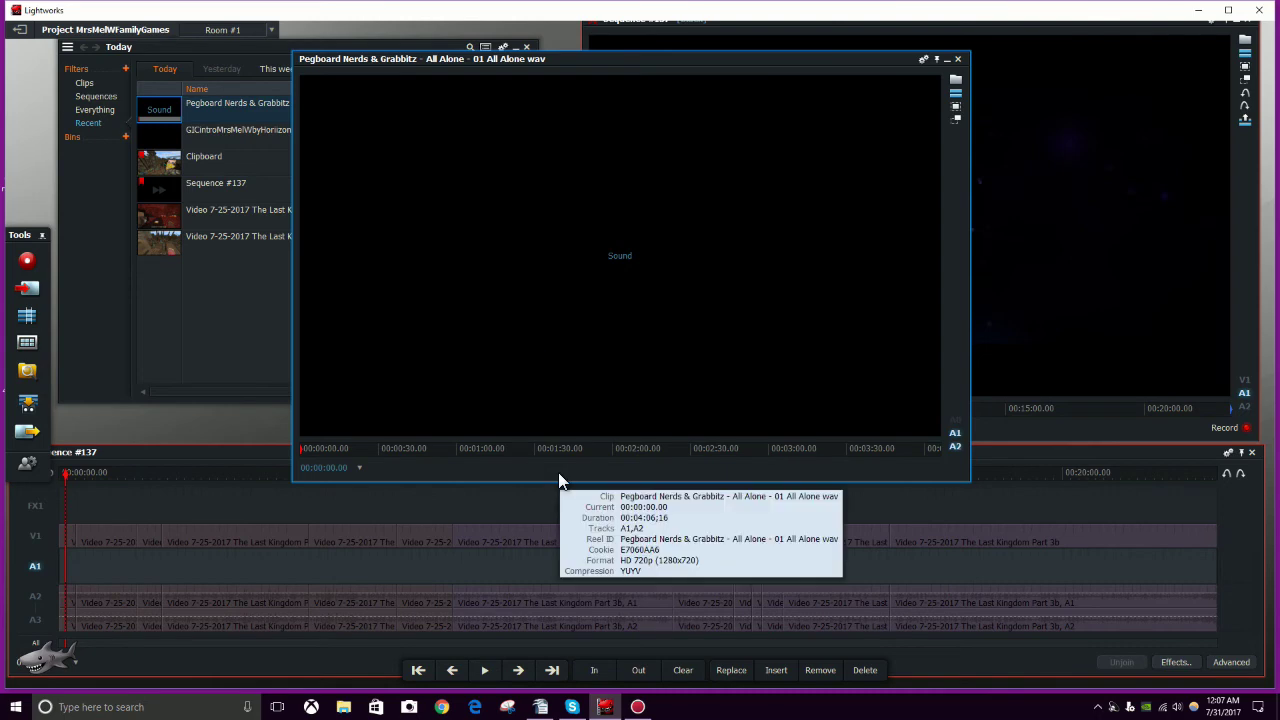
# Step: Insert the All Alone song six times back to back on track A1 from the intro's end, and close the song's viewer
pyautogui.click(778, 672)
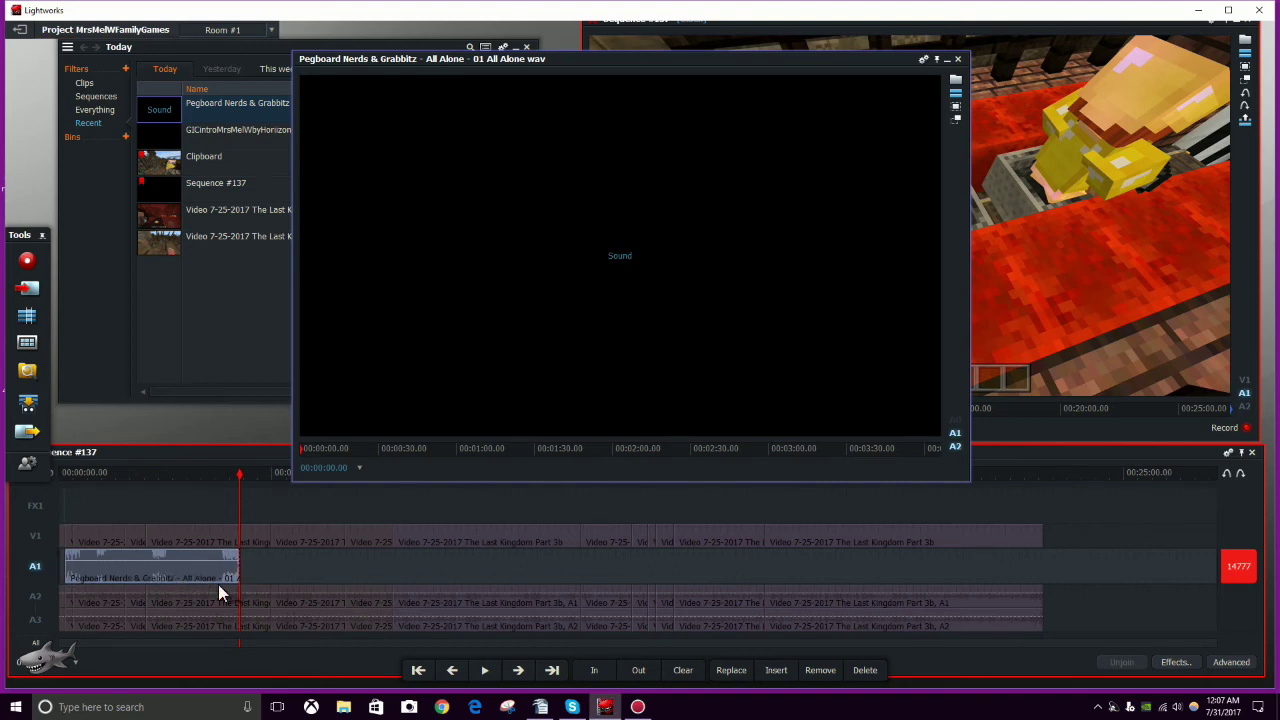
pyautogui.click(769, 677)
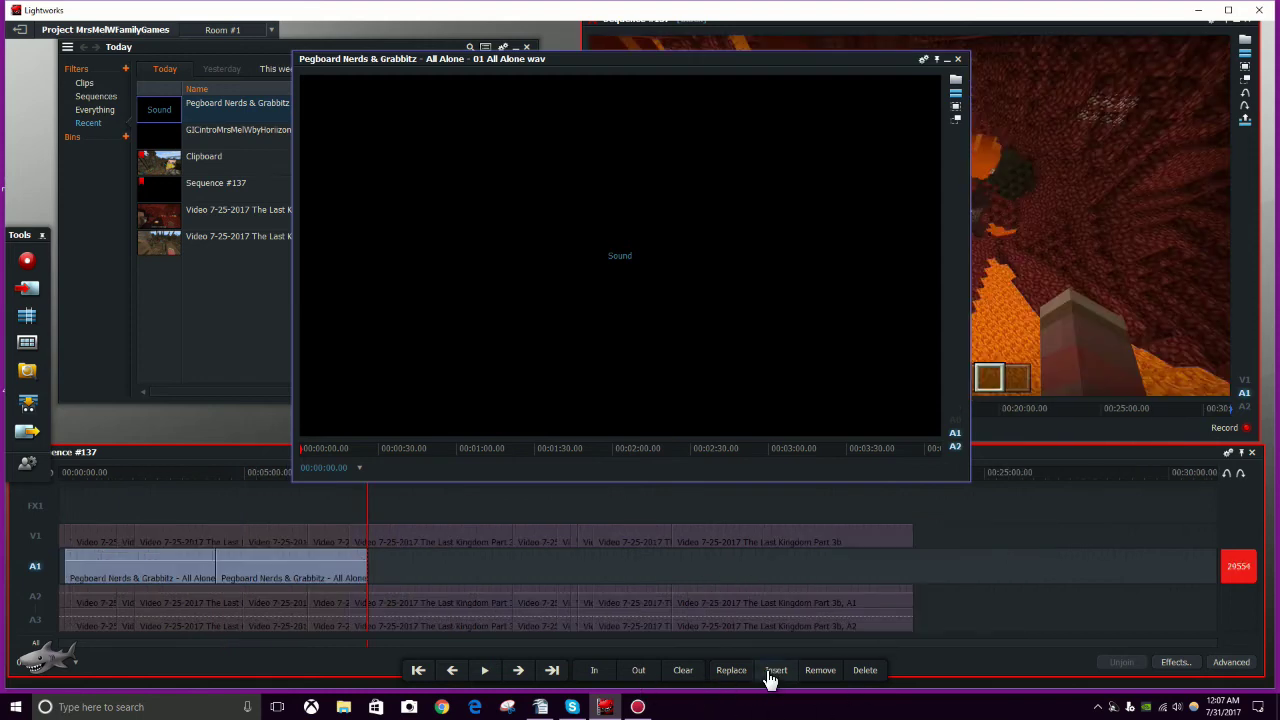
pyautogui.click(769, 677)
pyautogui.click(769, 677)
pyautogui.click(769, 677)
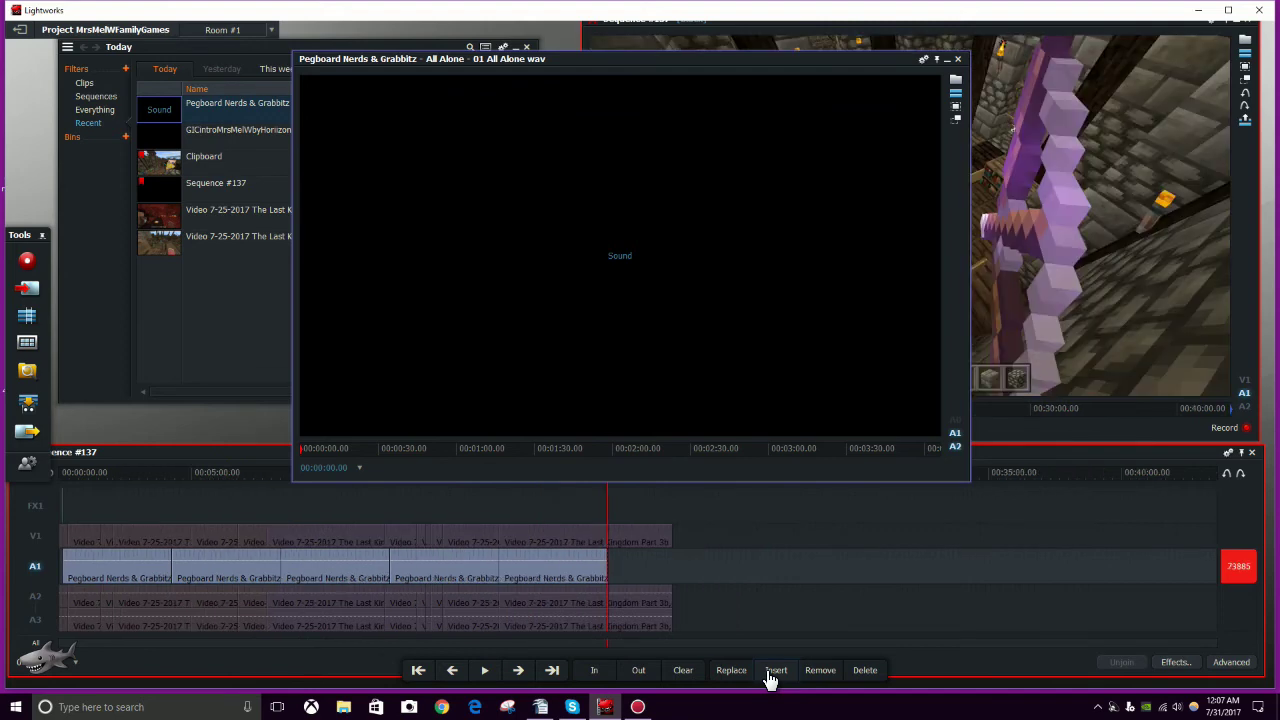
pyautogui.click(769, 677)
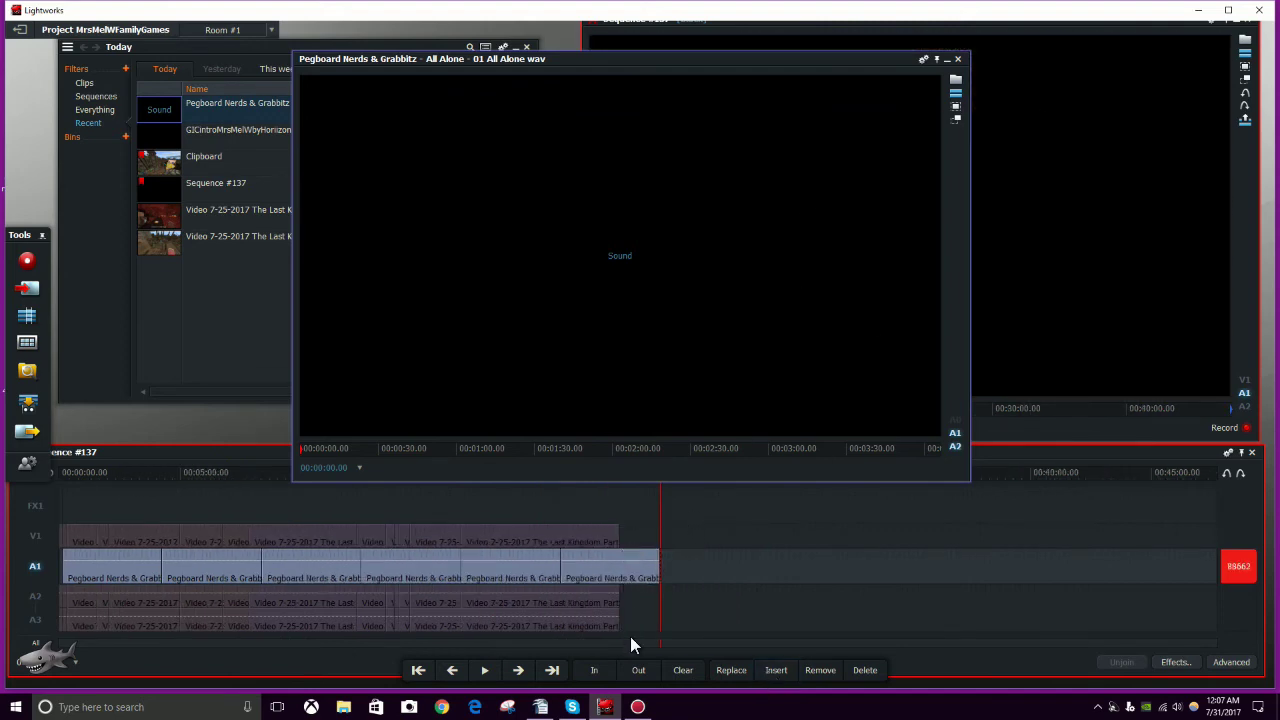
pyautogui.click(957, 61)
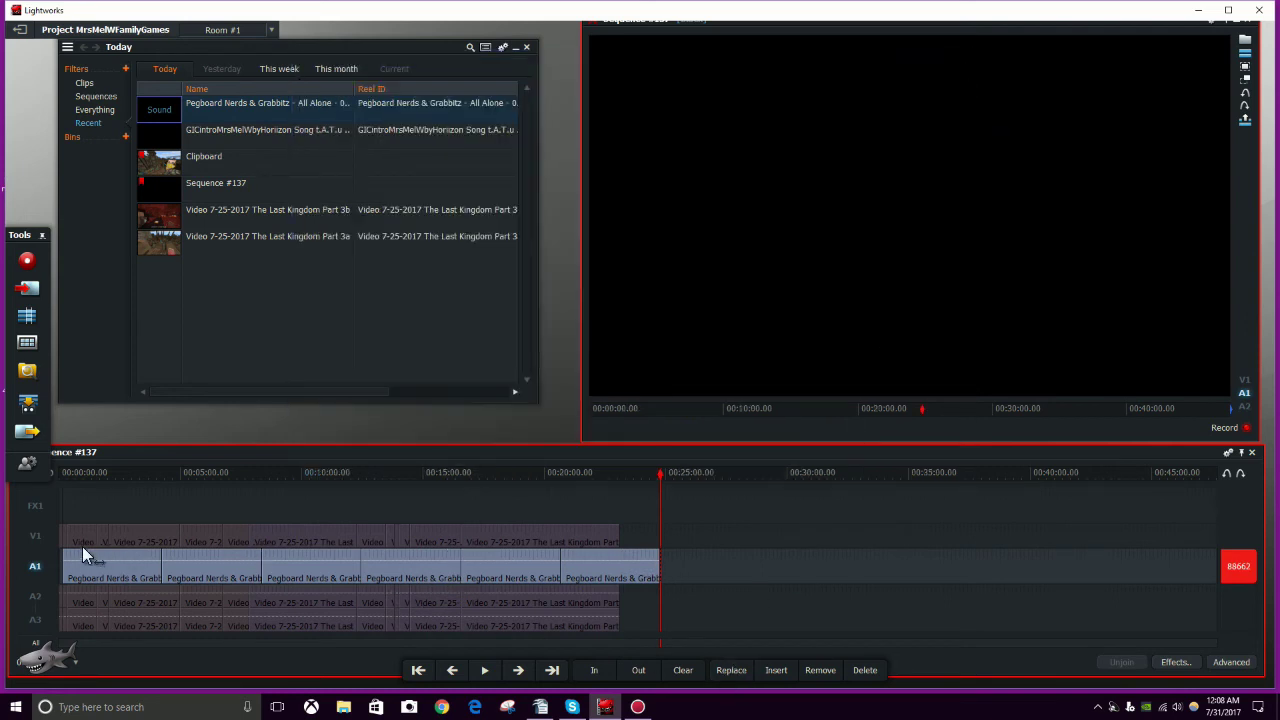
# Step: Reactivate the FX1, V1, A2 and A3 tracks alongside A1
pyautogui.click(33, 535)
pyautogui.click(30, 508)
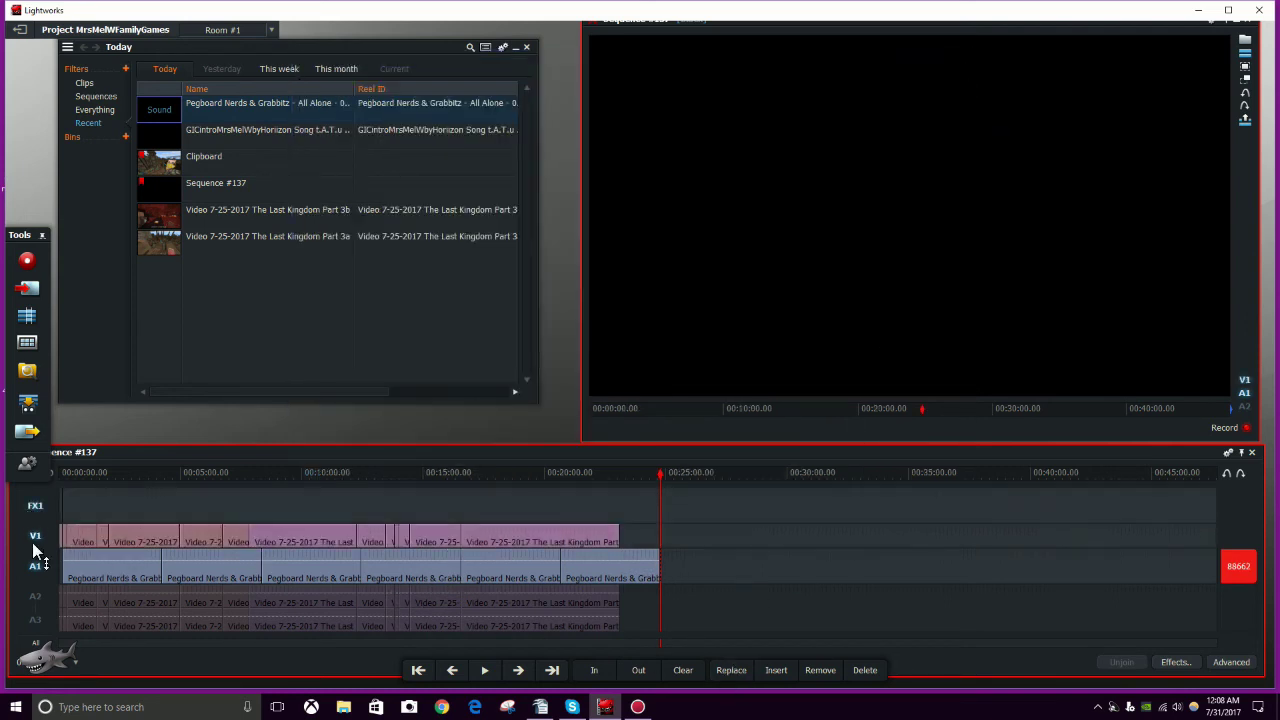
pyautogui.click(47, 600)
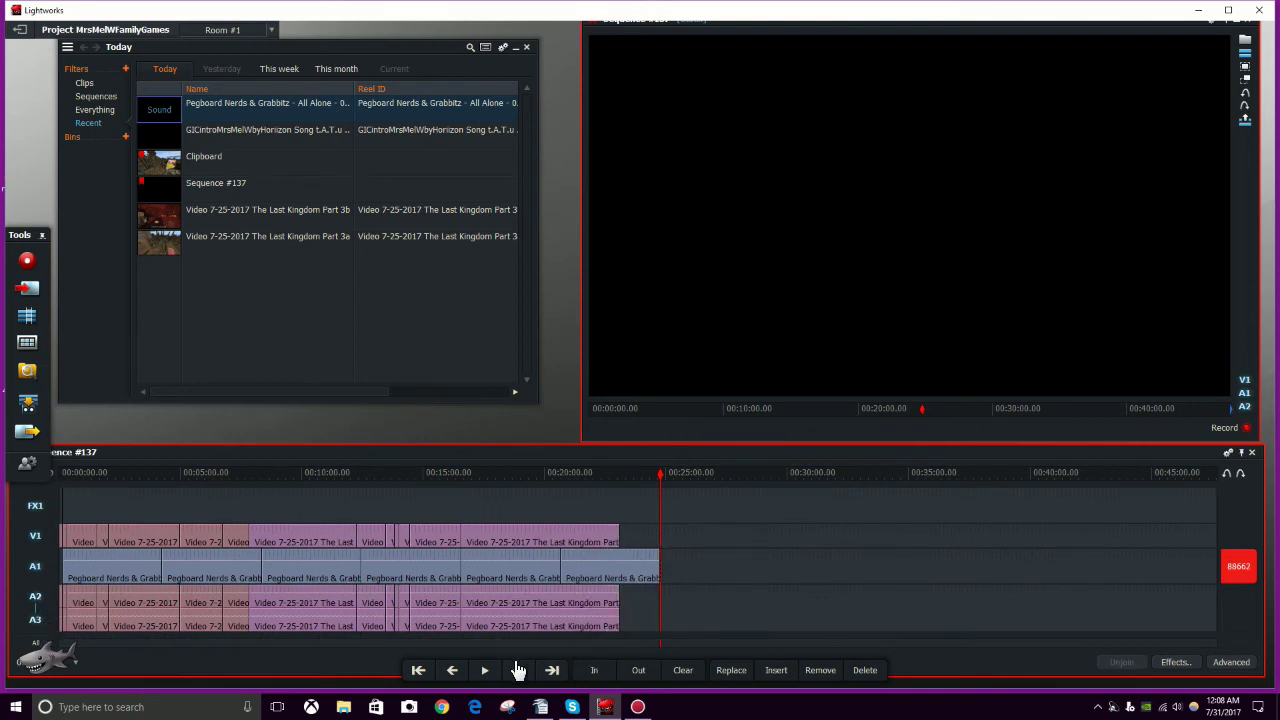
# Step: Mark the stretch from the end of the last gameplay clip to the sequence's end and delete the surplus music there
pyautogui.click(419, 675)
pyautogui.click(552, 672)
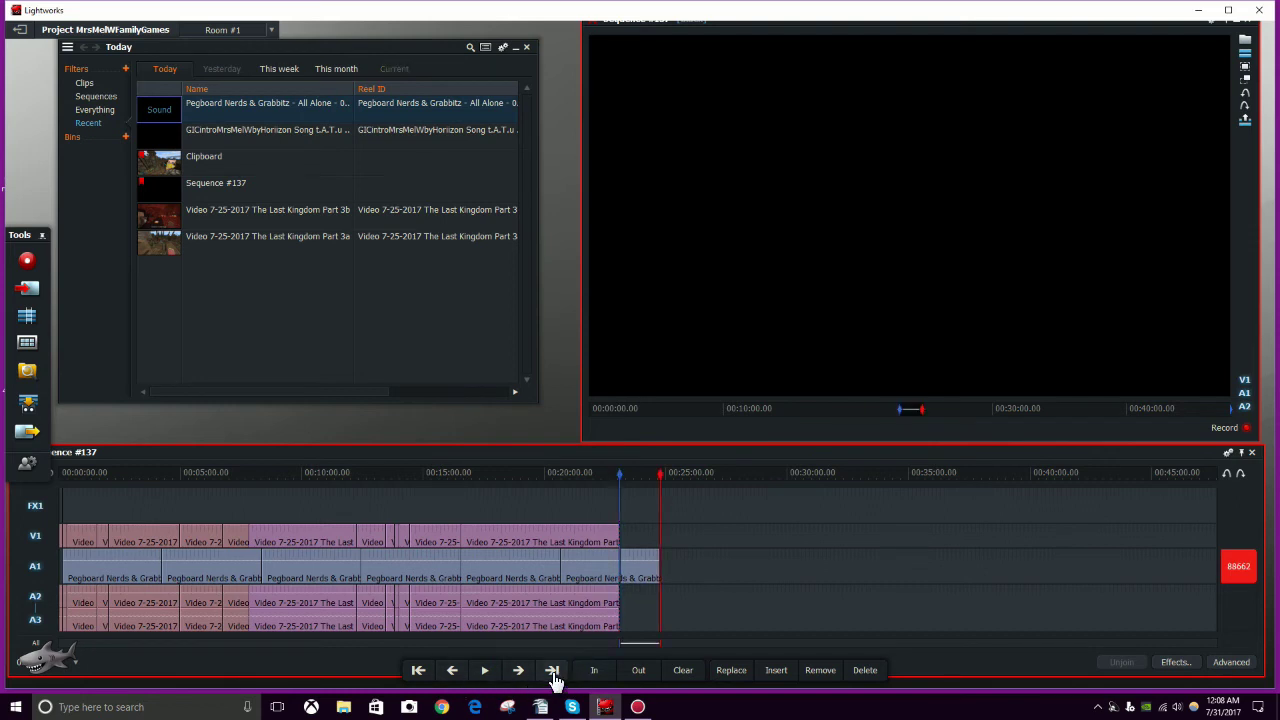
pyautogui.click(552, 672)
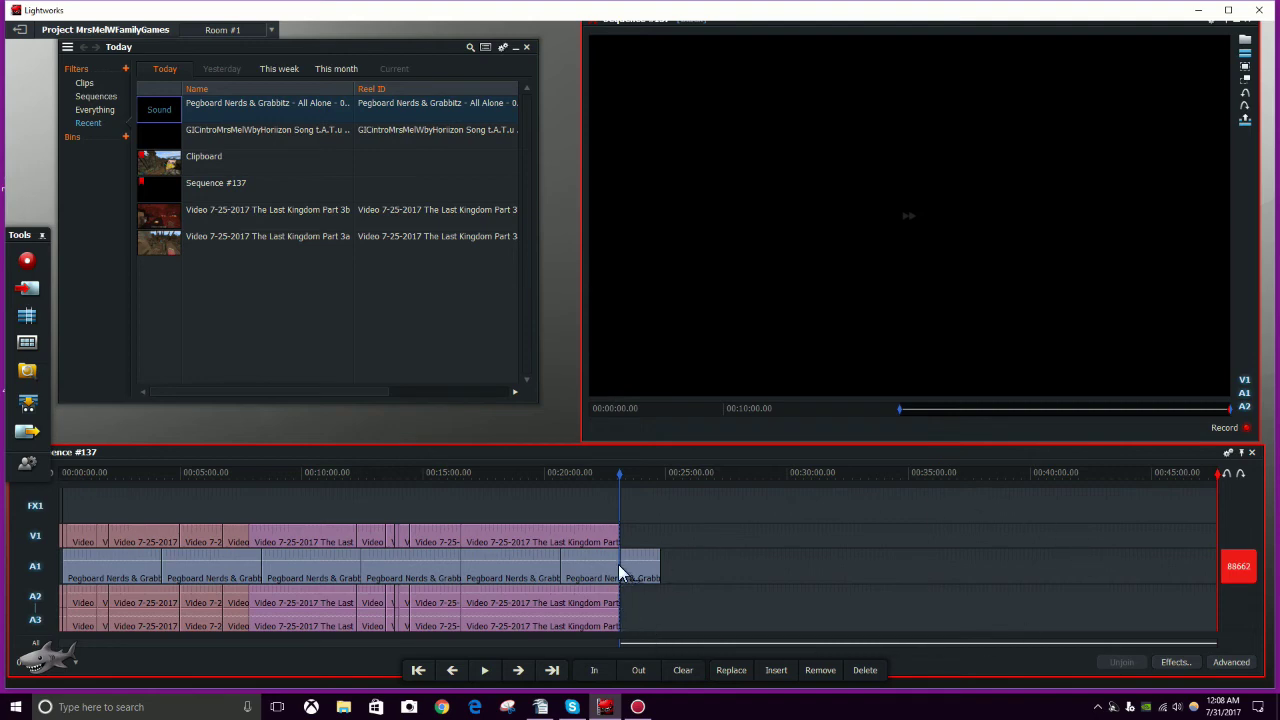
pyautogui.click(862, 670)
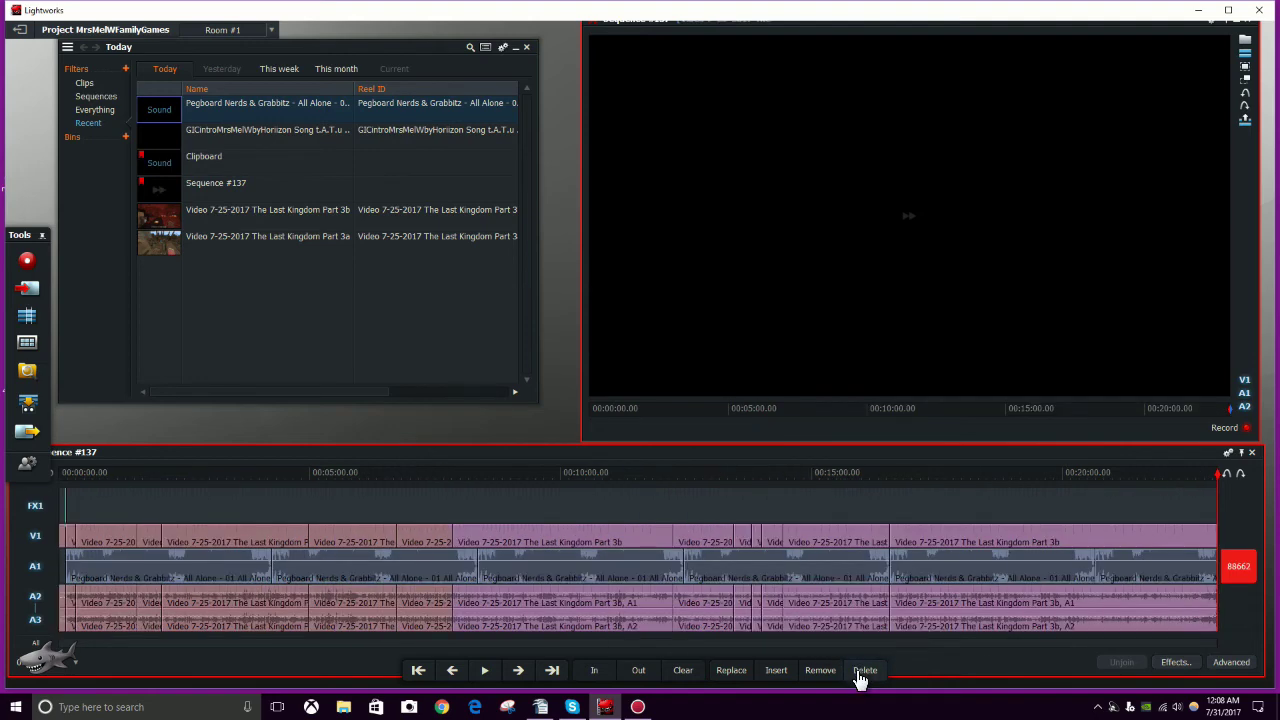
# Step: Play back a short stretch near the end of the sequence to check the footage with its music
pyautogui.click(1203, 473)
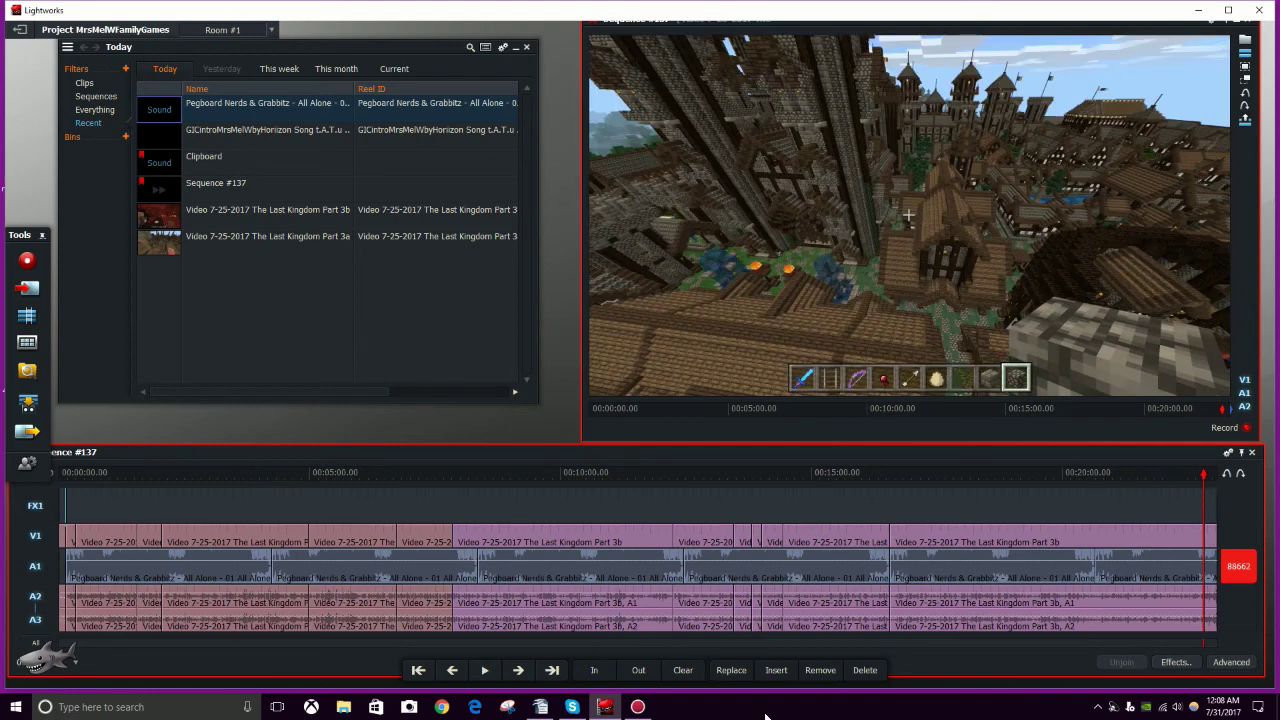
pyautogui.click(485, 670)
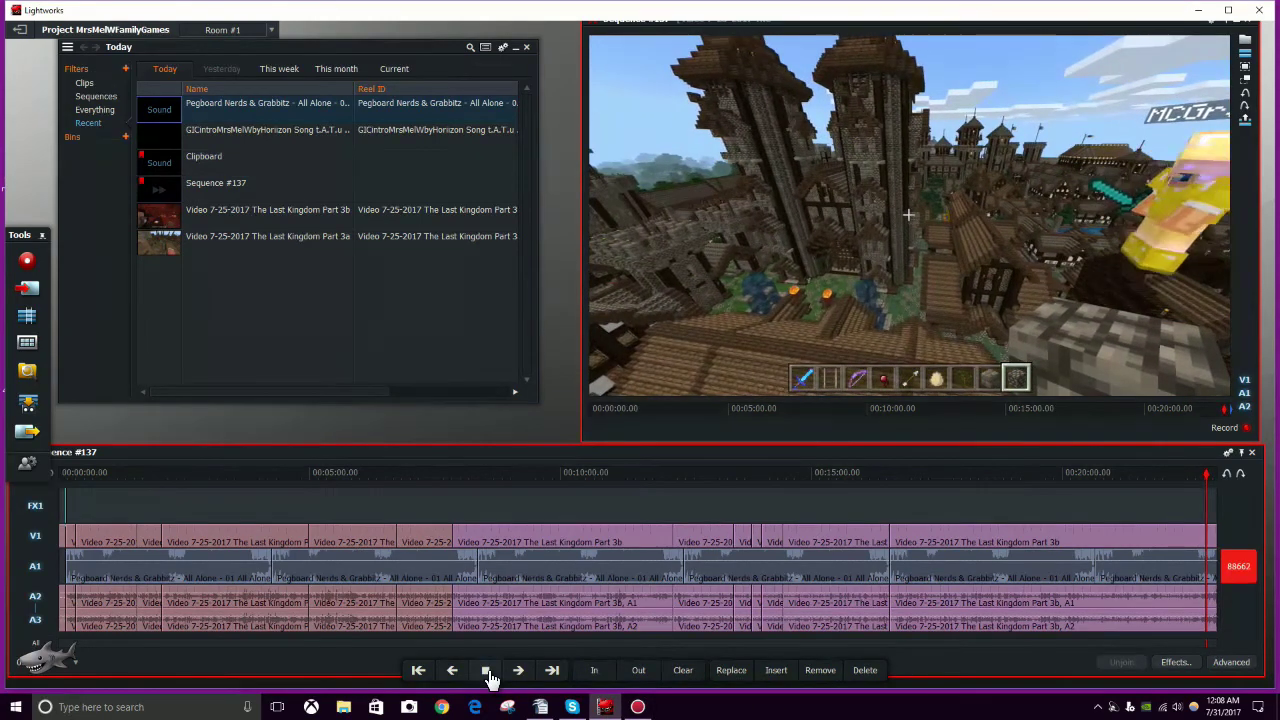
pyautogui.click(487, 671)
# Step: Park the playhead at the first song clip's start and leave only the A1 track active
pyautogui.moveTo(1206, 474); pyautogui.dragTo(64, 516)
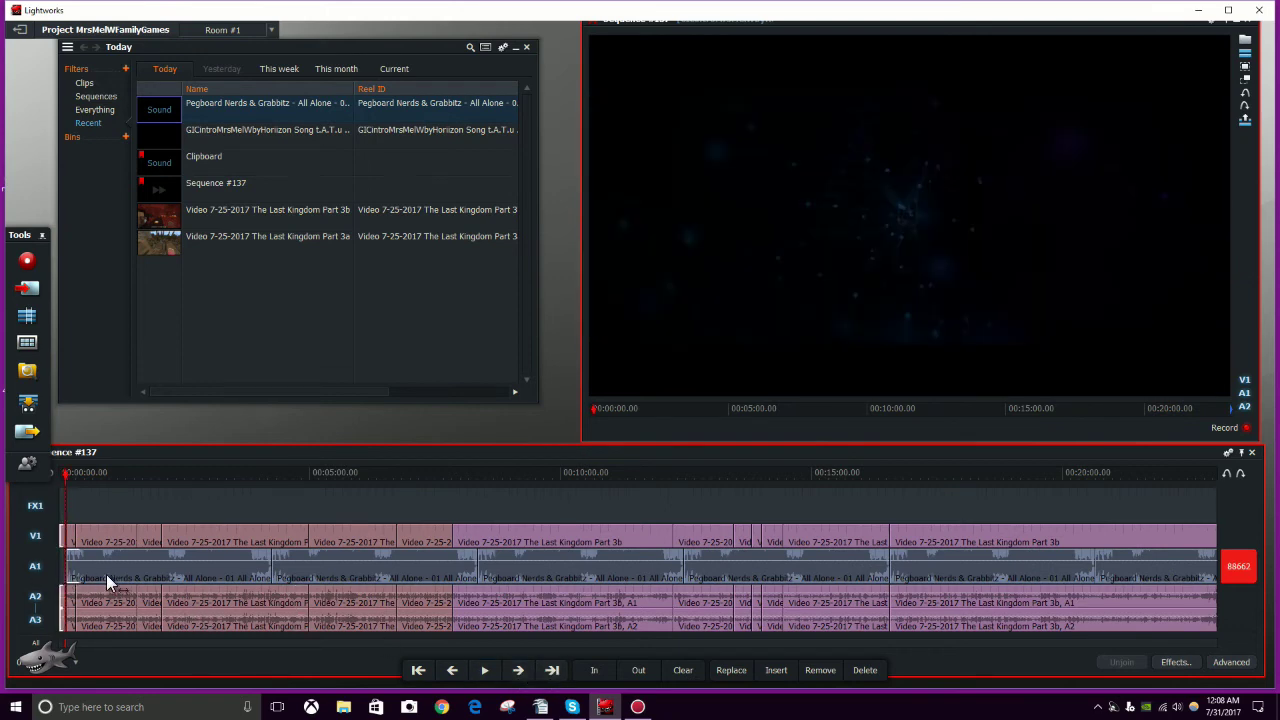
pyautogui.click(37, 603)
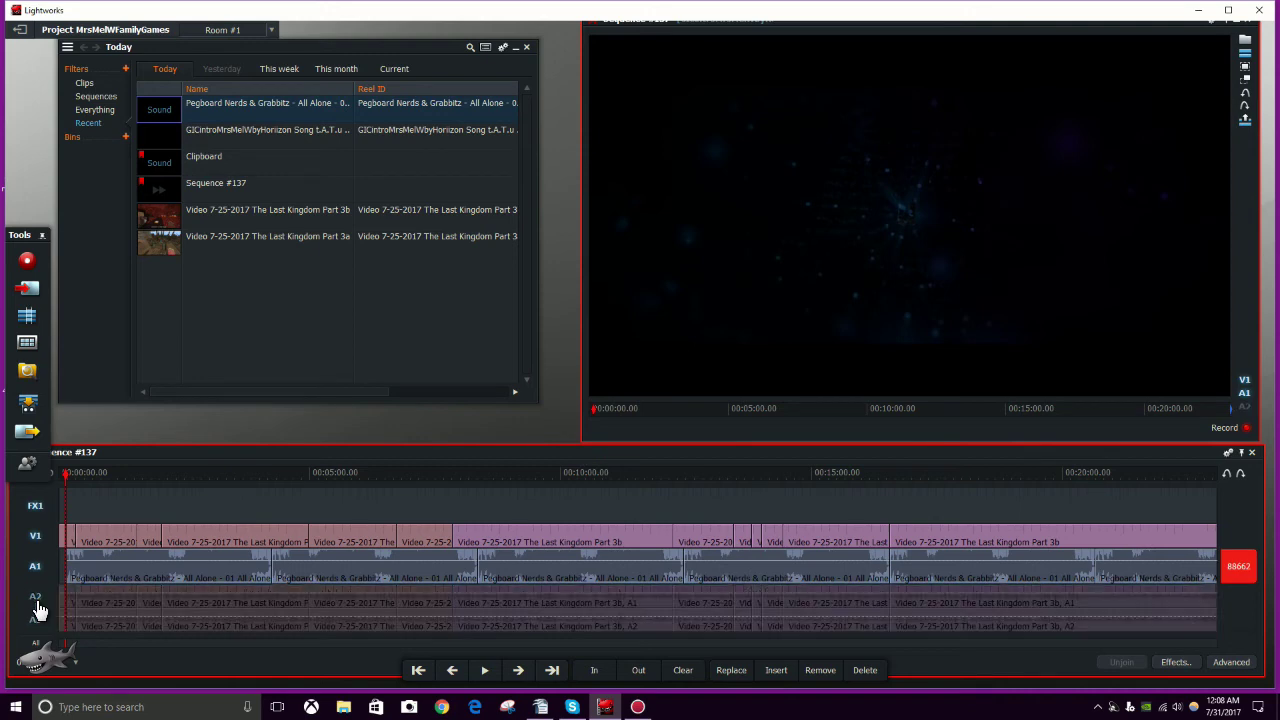
pyautogui.click(35, 533)
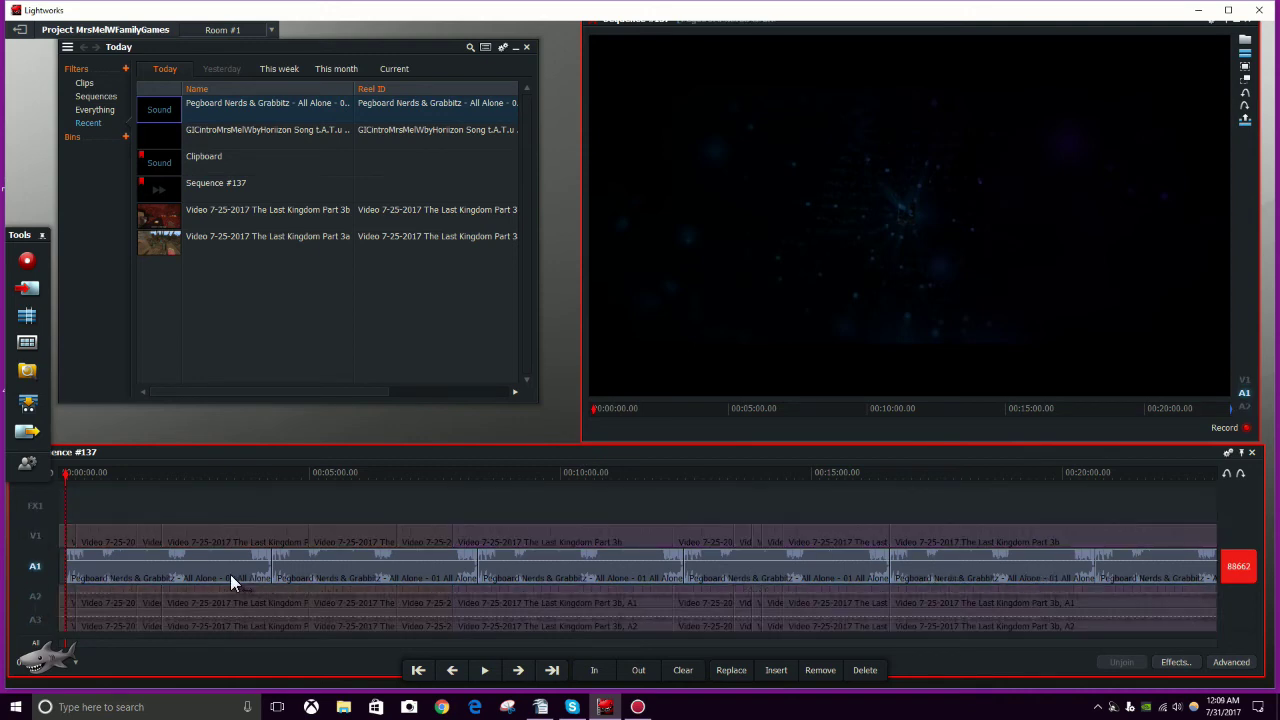
pyautogui.click(28, 506)
pyautogui.click(38, 539)
pyautogui.click(38, 508)
pyautogui.click(38, 537)
pyautogui.click(36, 505)
pyautogui.click(34, 530)
pyautogui.click(36, 508)
pyautogui.click(38, 537)
# Step: Show the track level controls and lower the first song clip on A1 to -28.9
pyautogui.click(1229, 664)
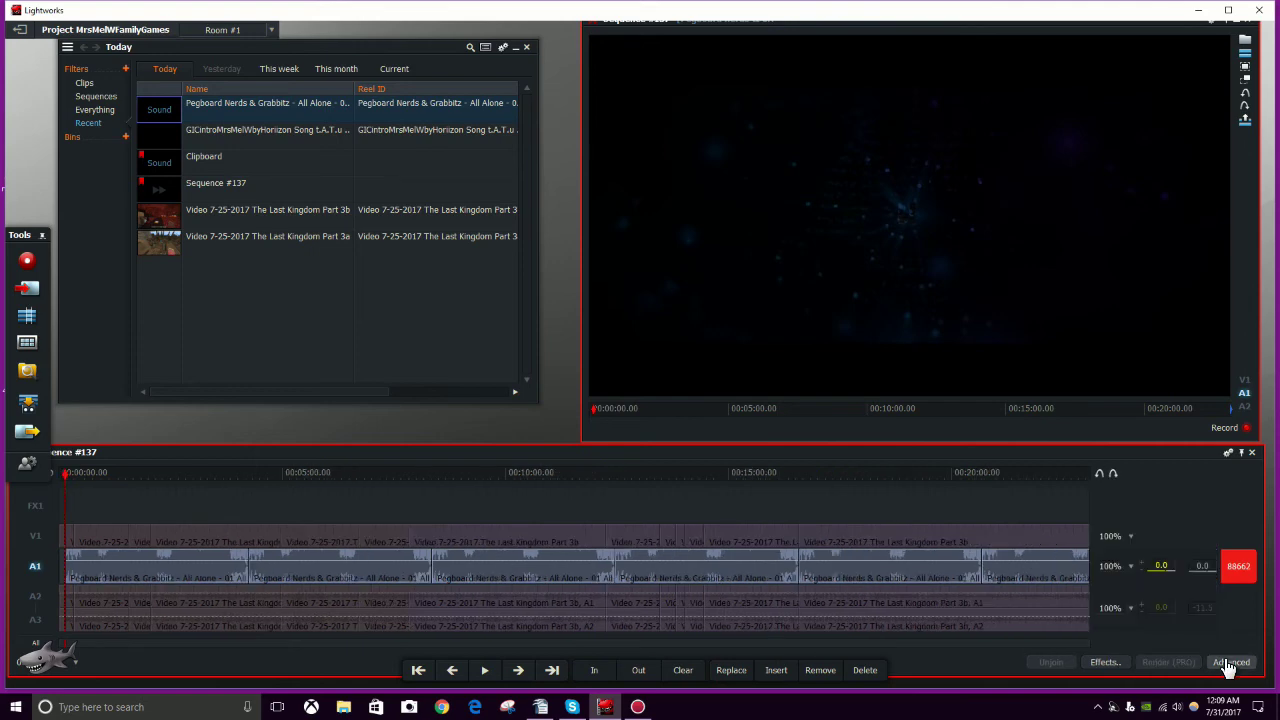
pyautogui.click(1203, 567)
pyautogui.scroll(-10, 1212, 566)
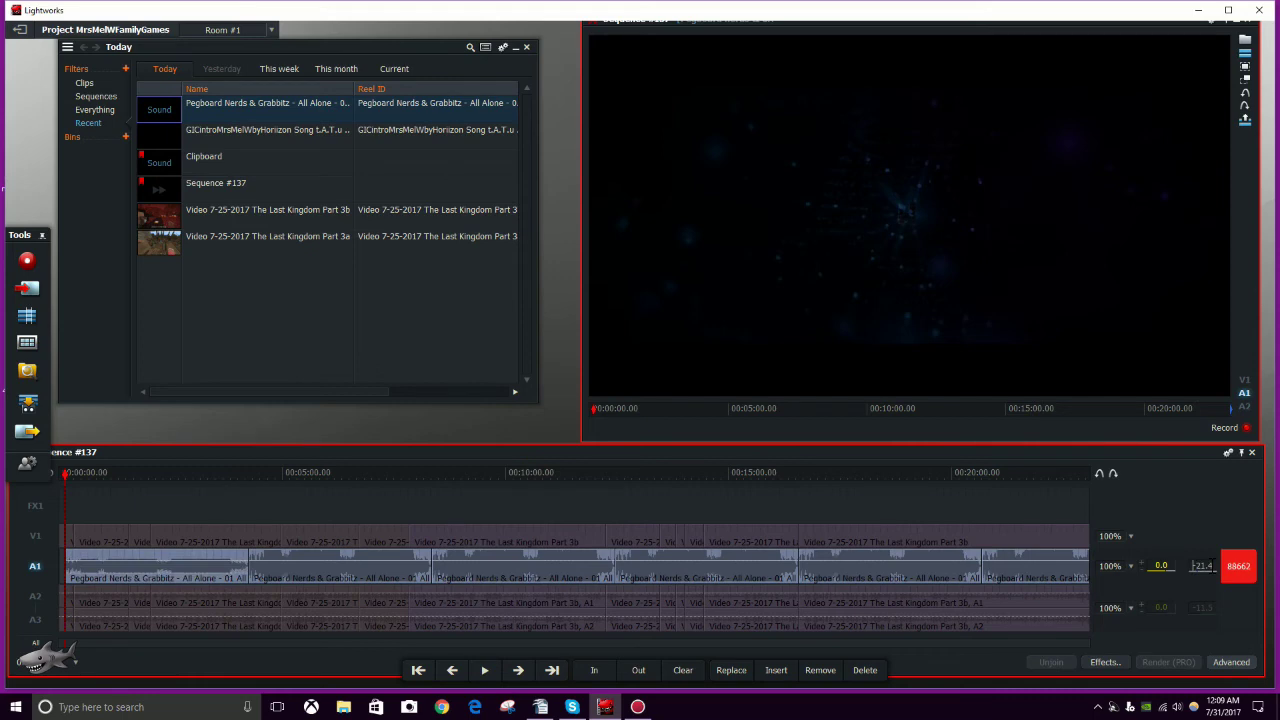
pyautogui.scroll(-4, 1212, 566)
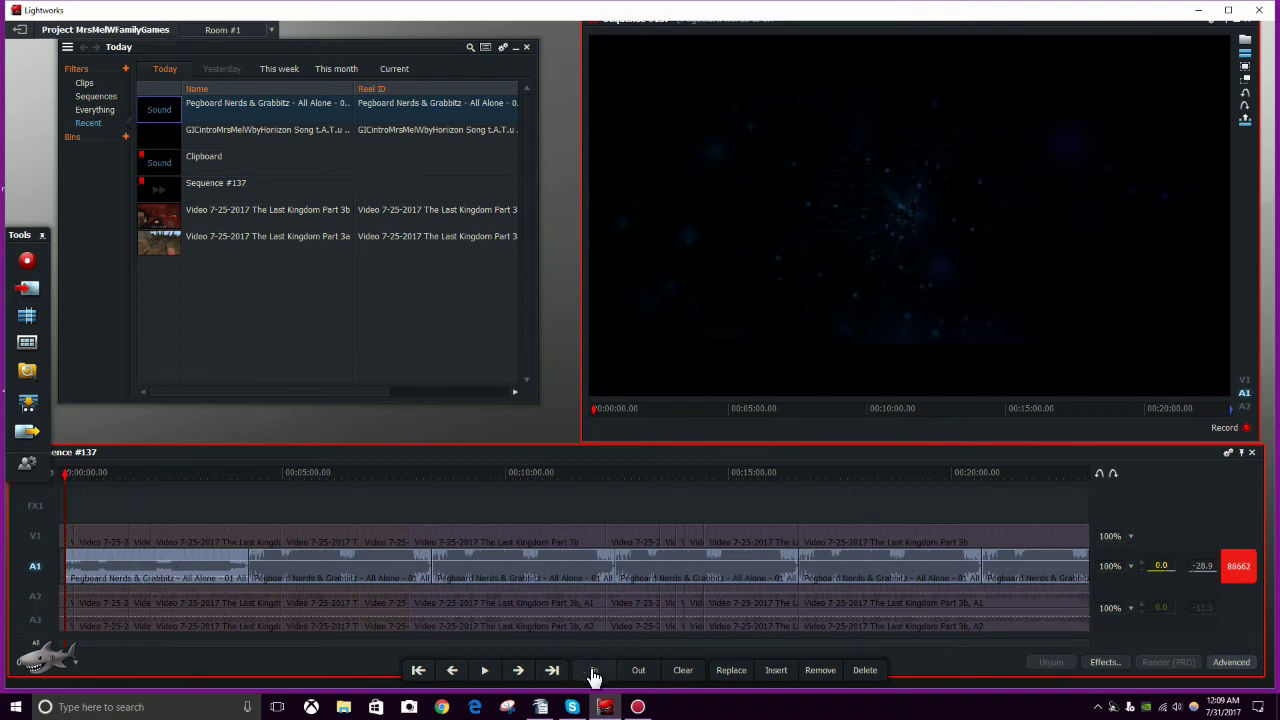
# Step: Lower the levels of the second and third song clips on A1, bringing the third to -28.9
pyautogui.click(553, 671)
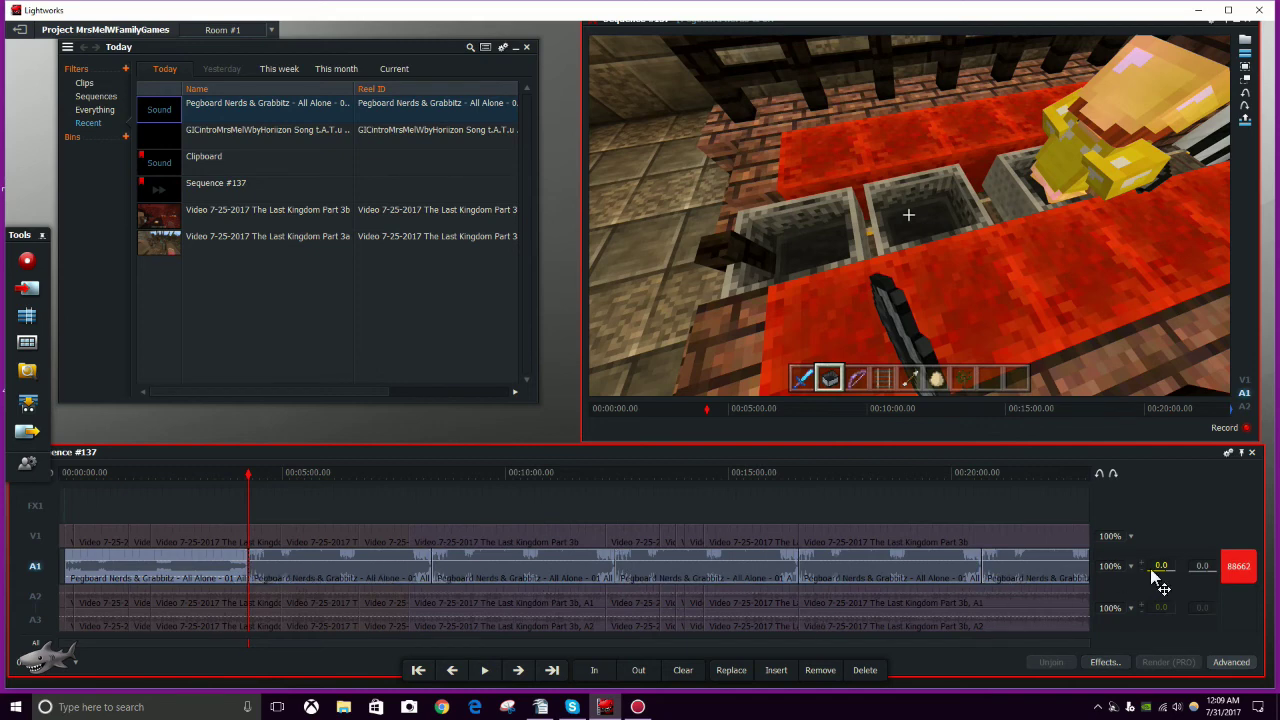
pyautogui.moveTo(1208, 568); pyautogui.dragTo(1208, 568)
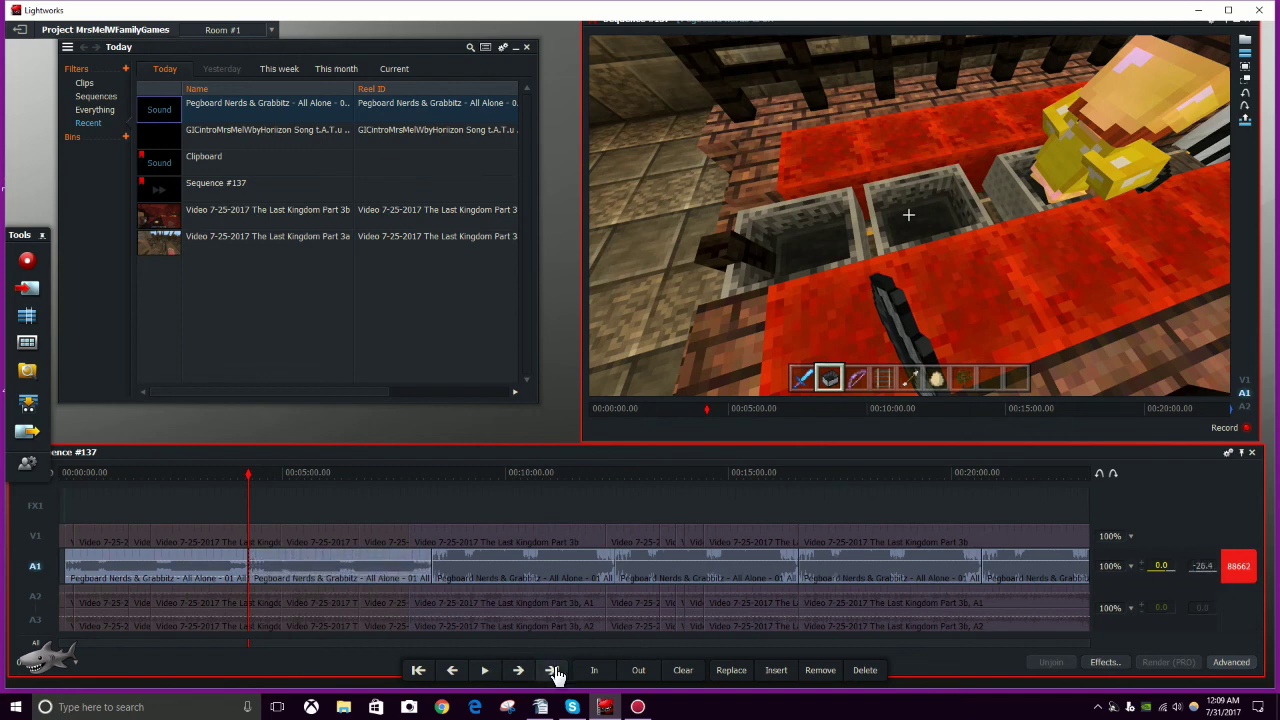
pyautogui.click(552, 670)
pyautogui.click(1204, 566)
pyautogui.moveTo(1204, 566); pyautogui.dragTo(1166, 574)
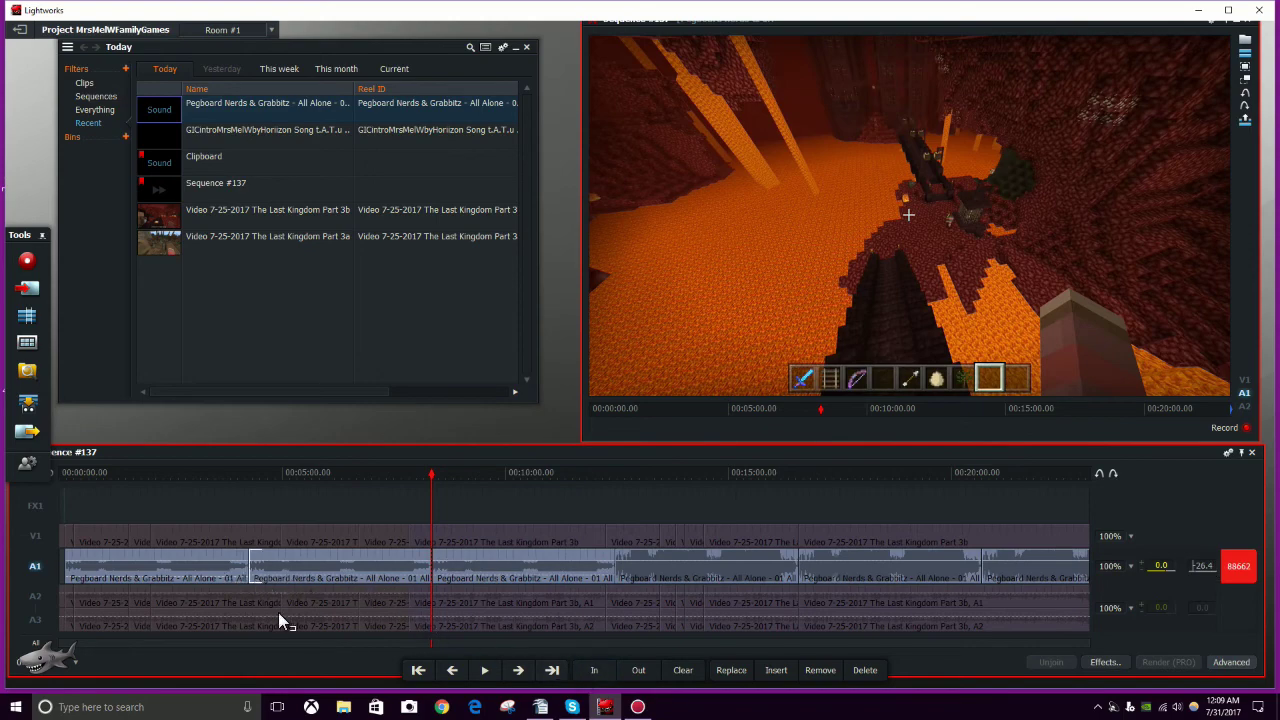
pyautogui.click(420, 670)
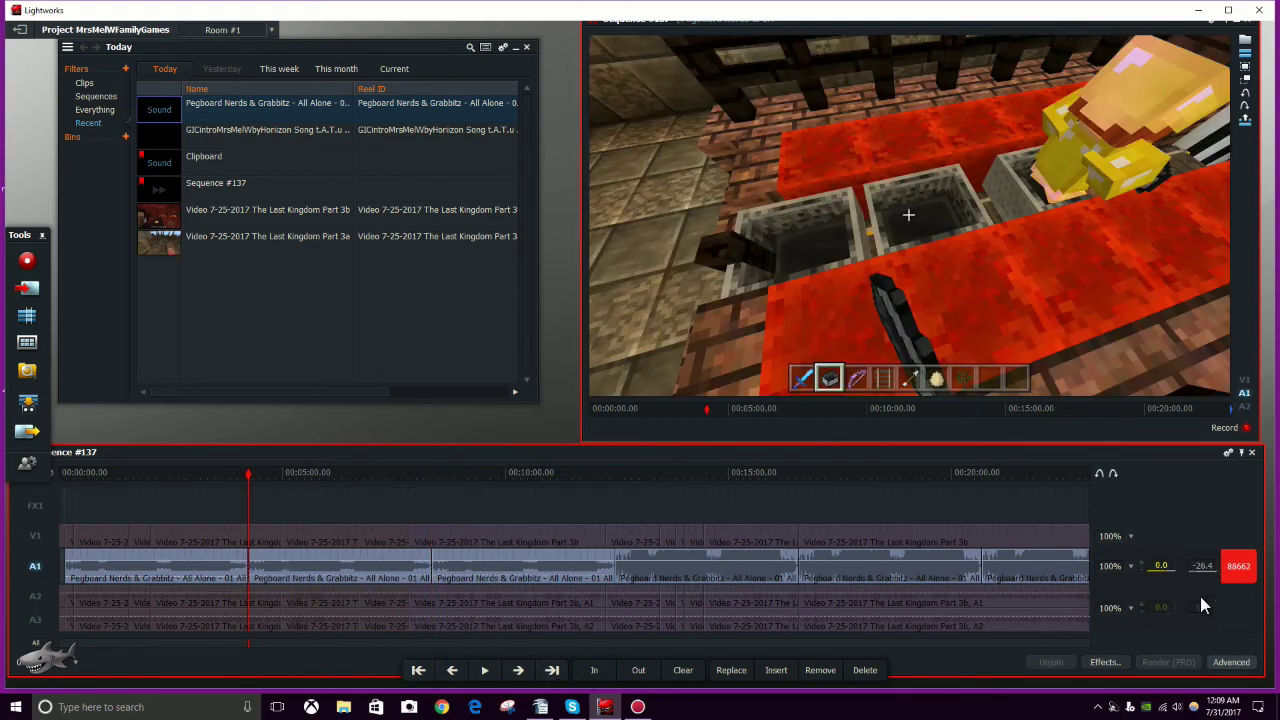
pyautogui.moveTo(1210, 568); pyautogui.dragTo(1182, 572)
pyautogui.click(551, 671)
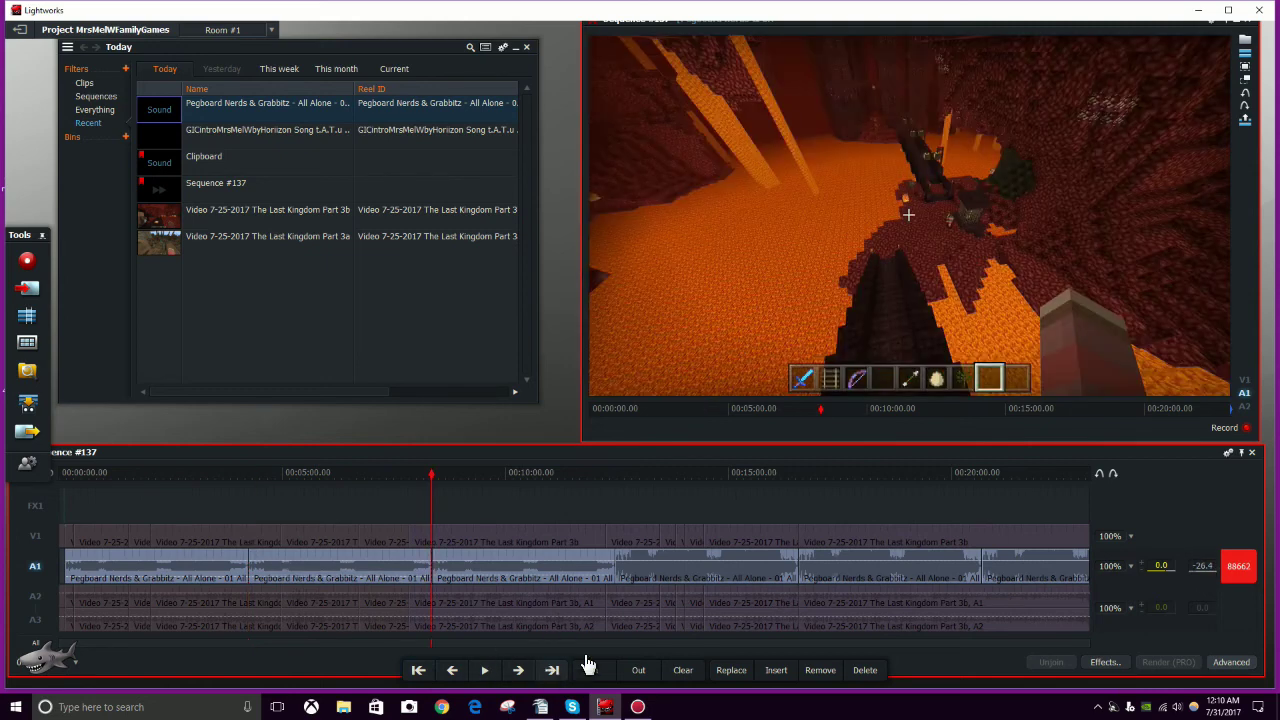
pyautogui.click(1208, 566)
pyautogui.write('-28.9')
pyautogui.press('Return')
# Step: Lower the fourth, fifth and sixth song clips on A1 to a level of -28.9
pyautogui.click(551, 670)
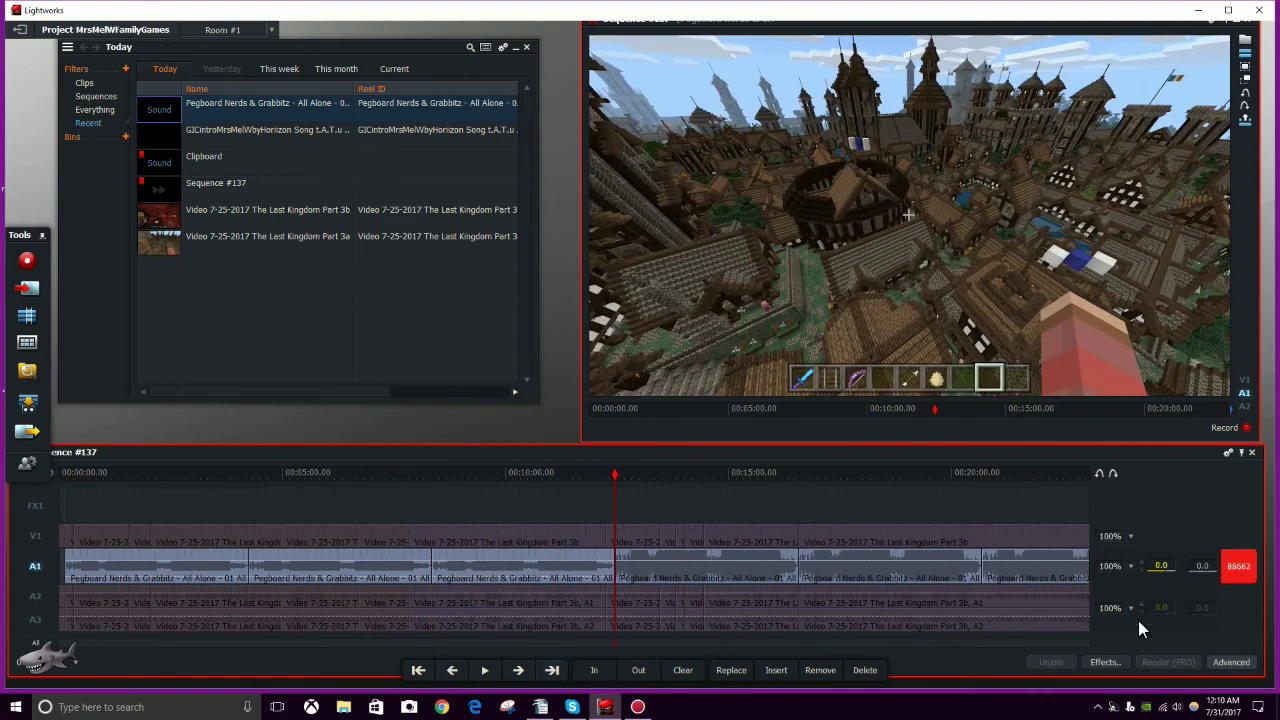
pyautogui.click(1202, 566)
pyautogui.write('-3')
pyautogui.press('Return')
pyautogui.moveTo(1202, 566); pyautogui.dragTo(1202, 636)
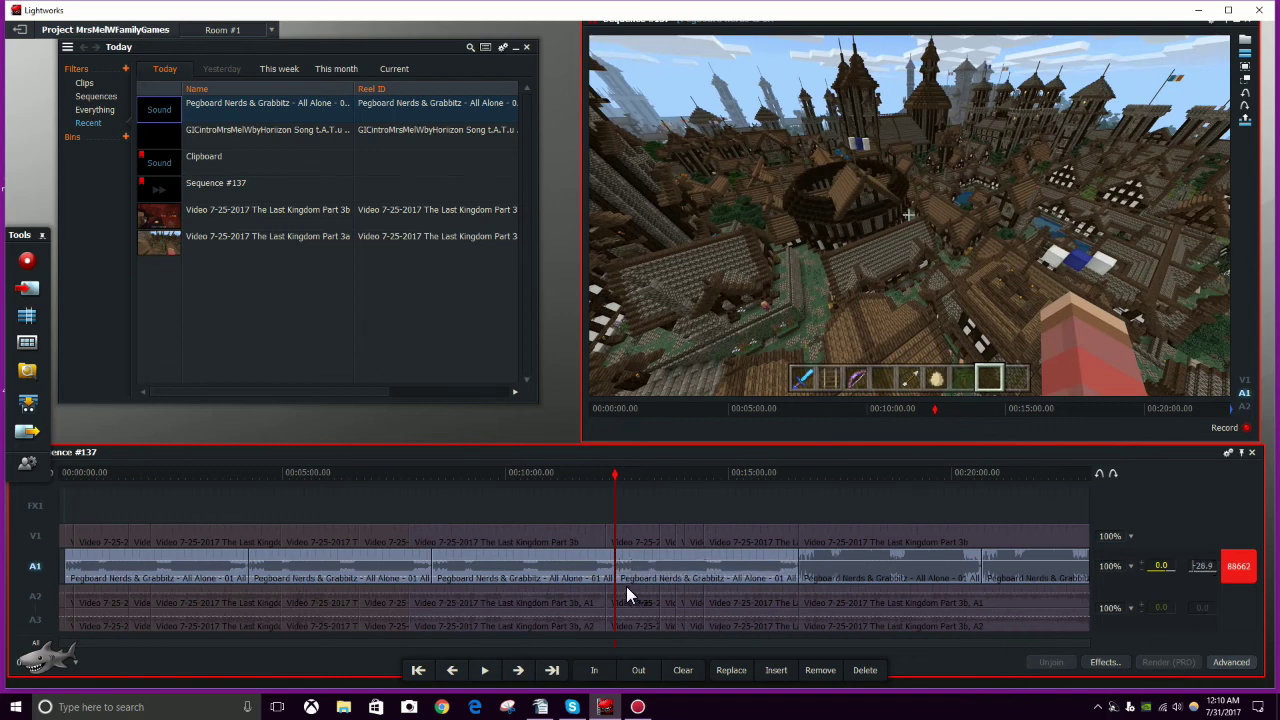
pyautogui.click(551, 670)
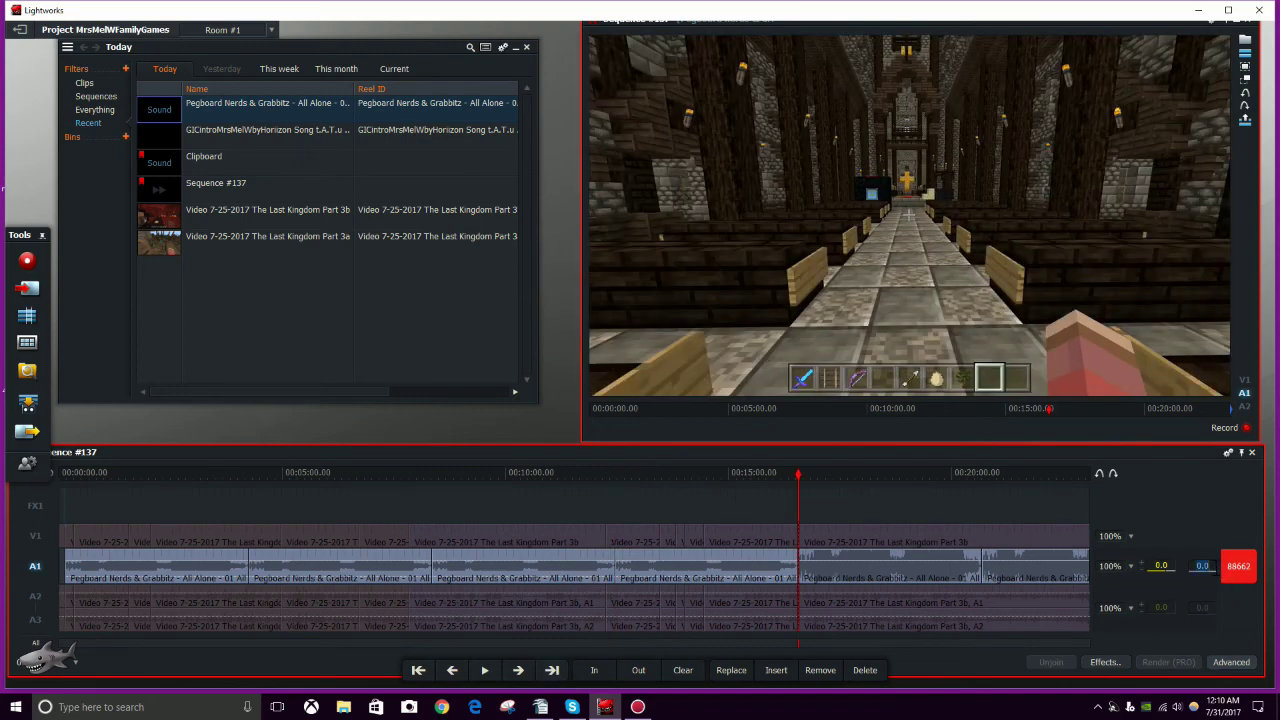
pyautogui.scroll(-20, 1203, 566)
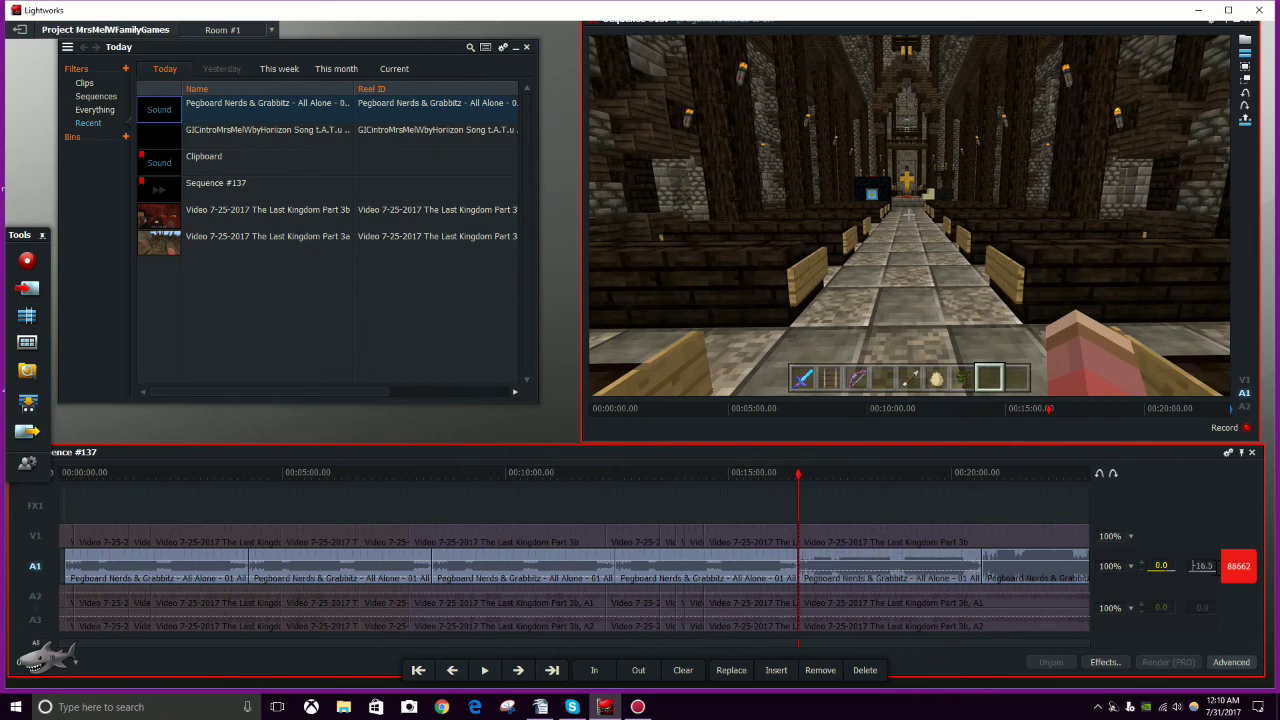
pyautogui.scroll(-2, 1203, 566)
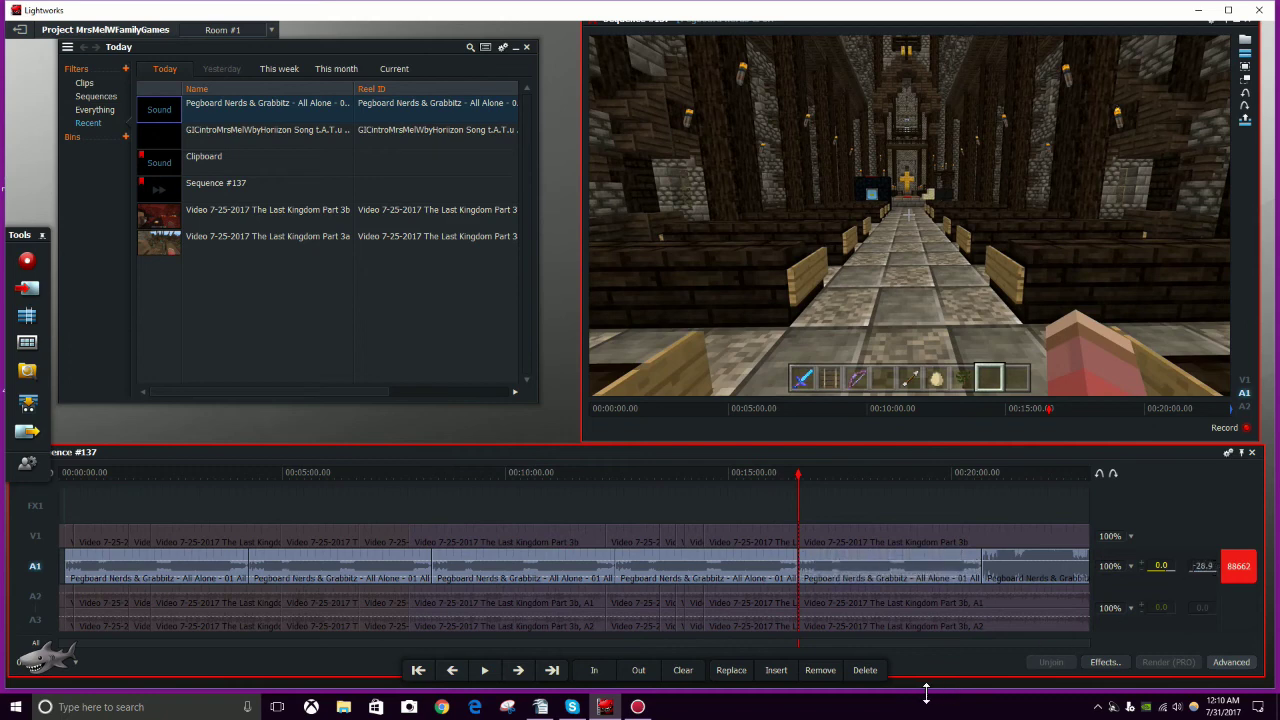
pyautogui.click(552, 670)
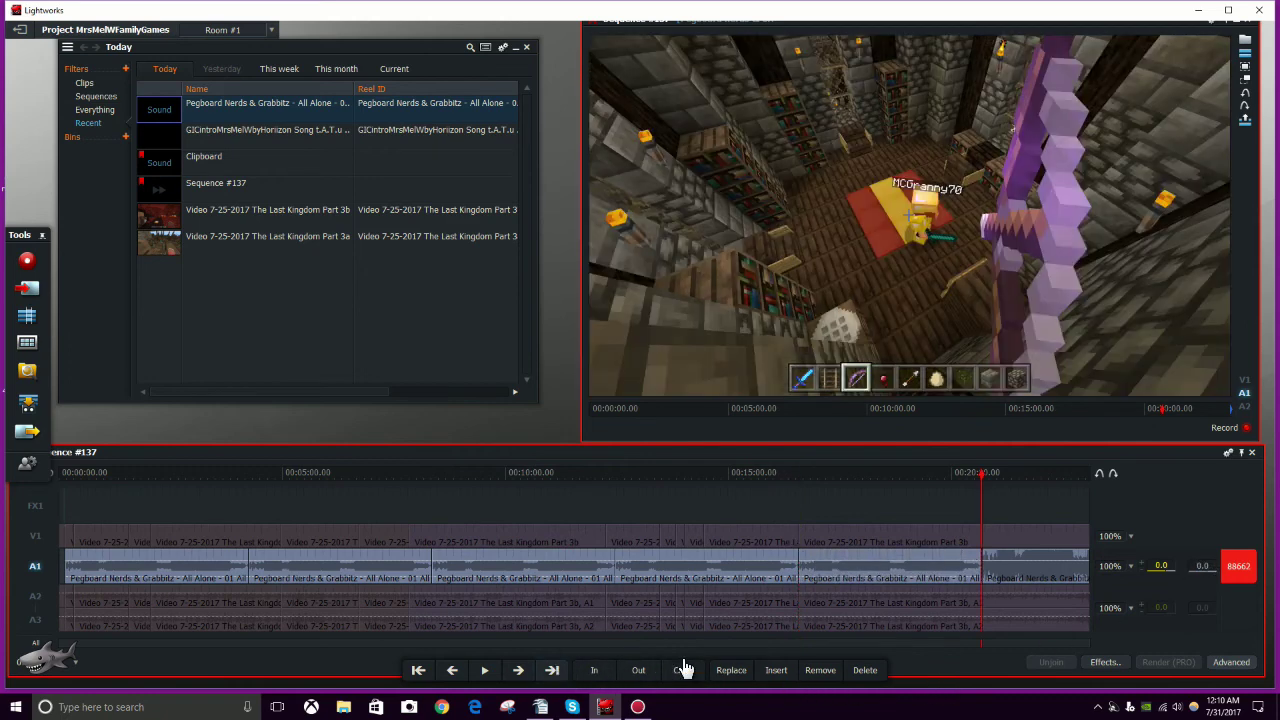
pyautogui.click(1203, 566)
pyautogui.write('-32.2')
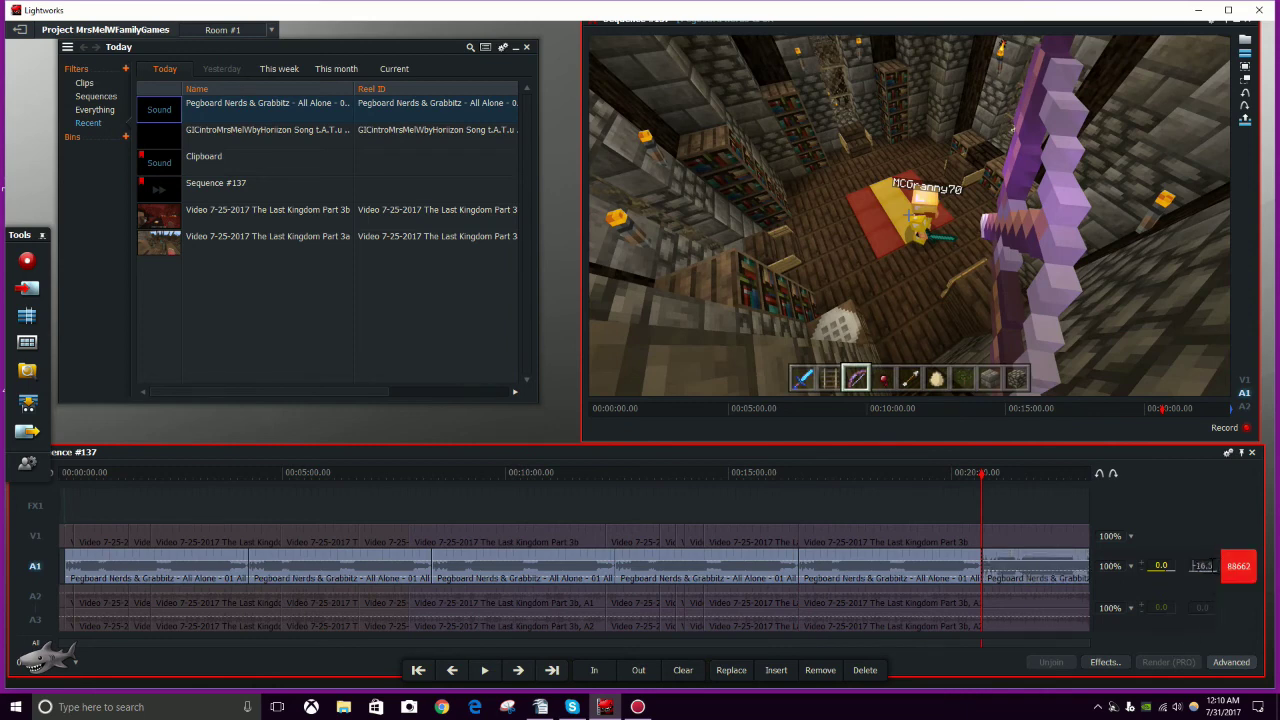
pyautogui.moveTo(1193, 719); pyautogui.dragTo(1190, 697)
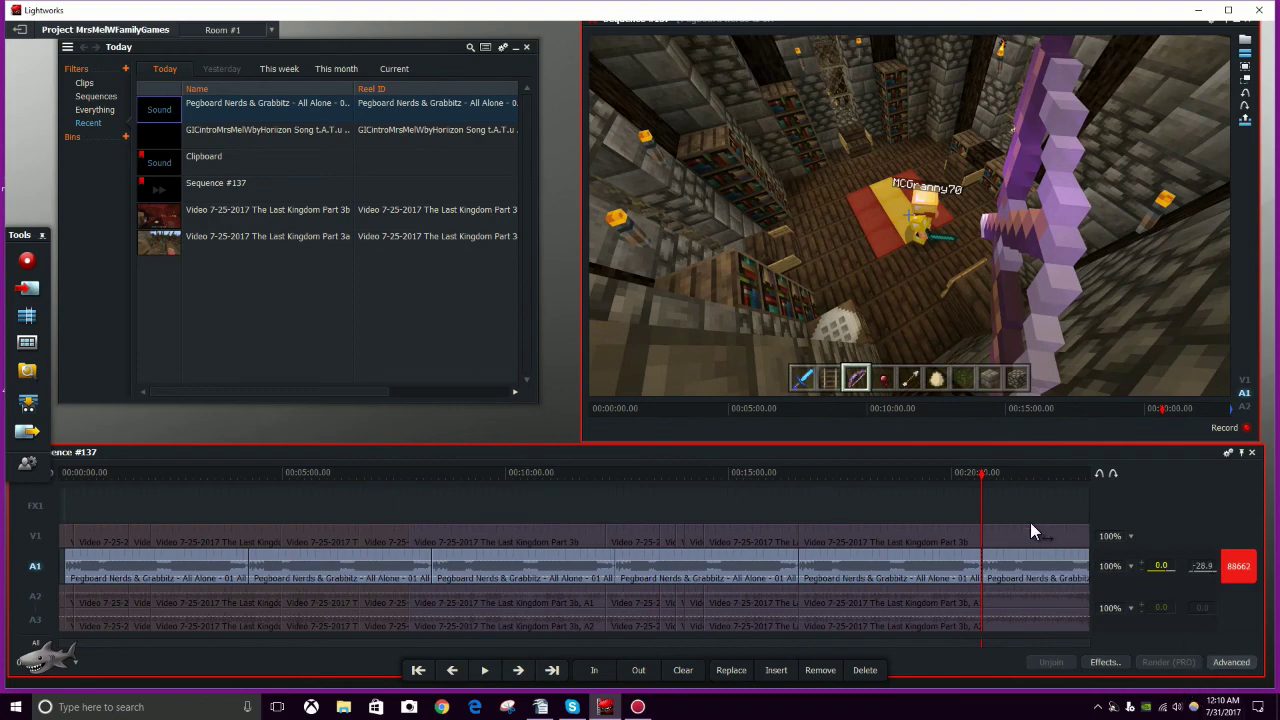
# Step: Play the sequence from its beginning to check the music level against the gameplay audio
pyautogui.moveTo(980, 470); pyautogui.dragTo(60, 540)
pyautogui.click(484, 670)
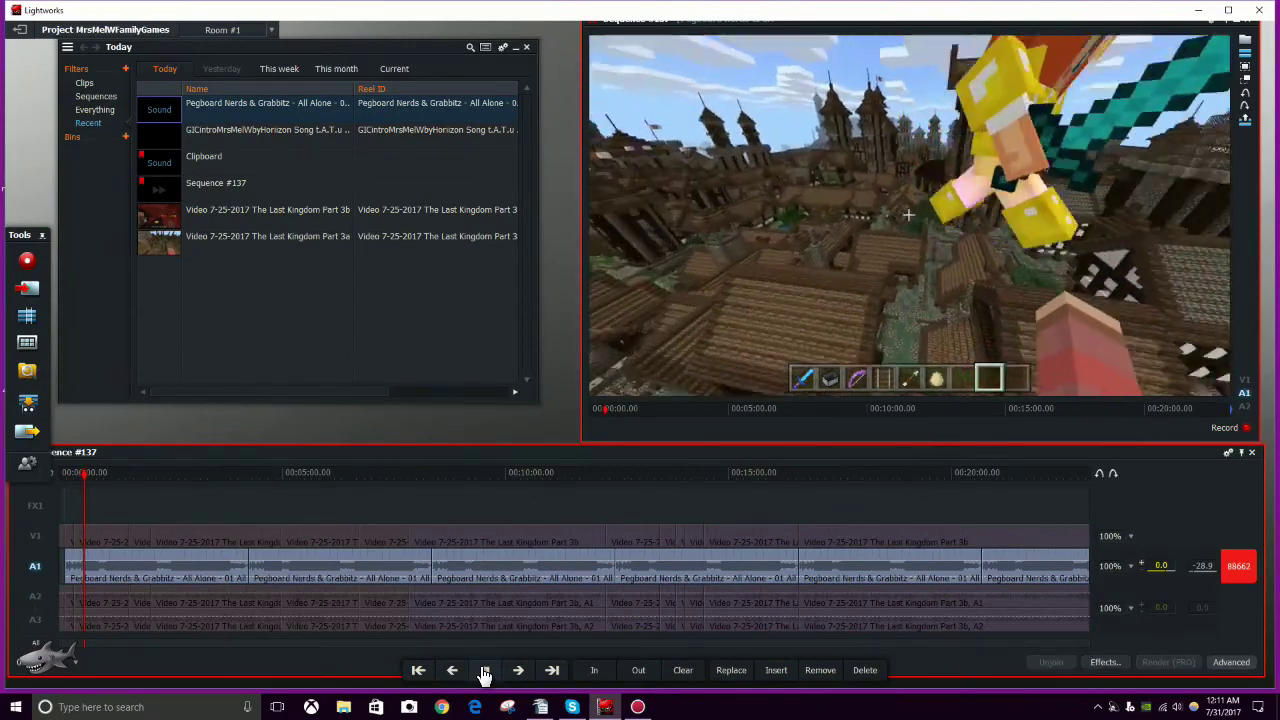
pyautogui.click(484, 672)
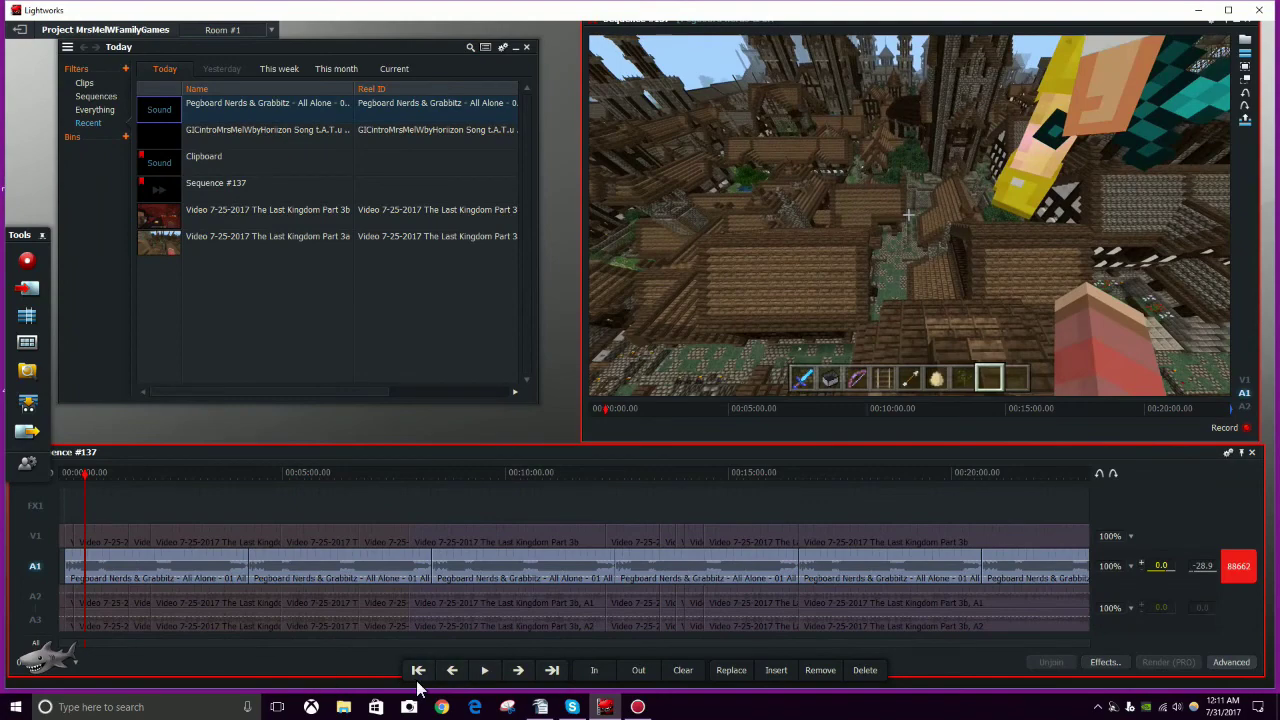
pyautogui.click(419, 672)
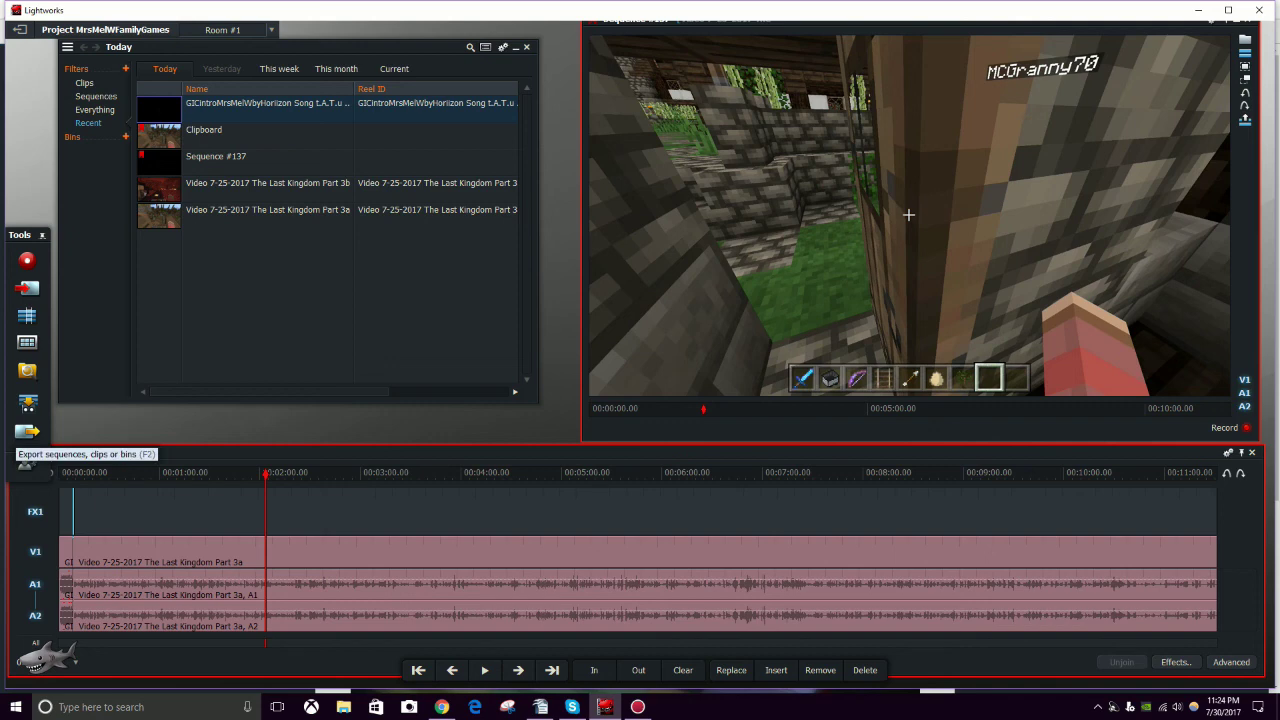
# Step: Open the Vimeo export settings for Sequence #137, review the frame rate options and output name, and close them without exporting
pyautogui.moveTo(27, 431); pyautogui.dragTo(935, 270)
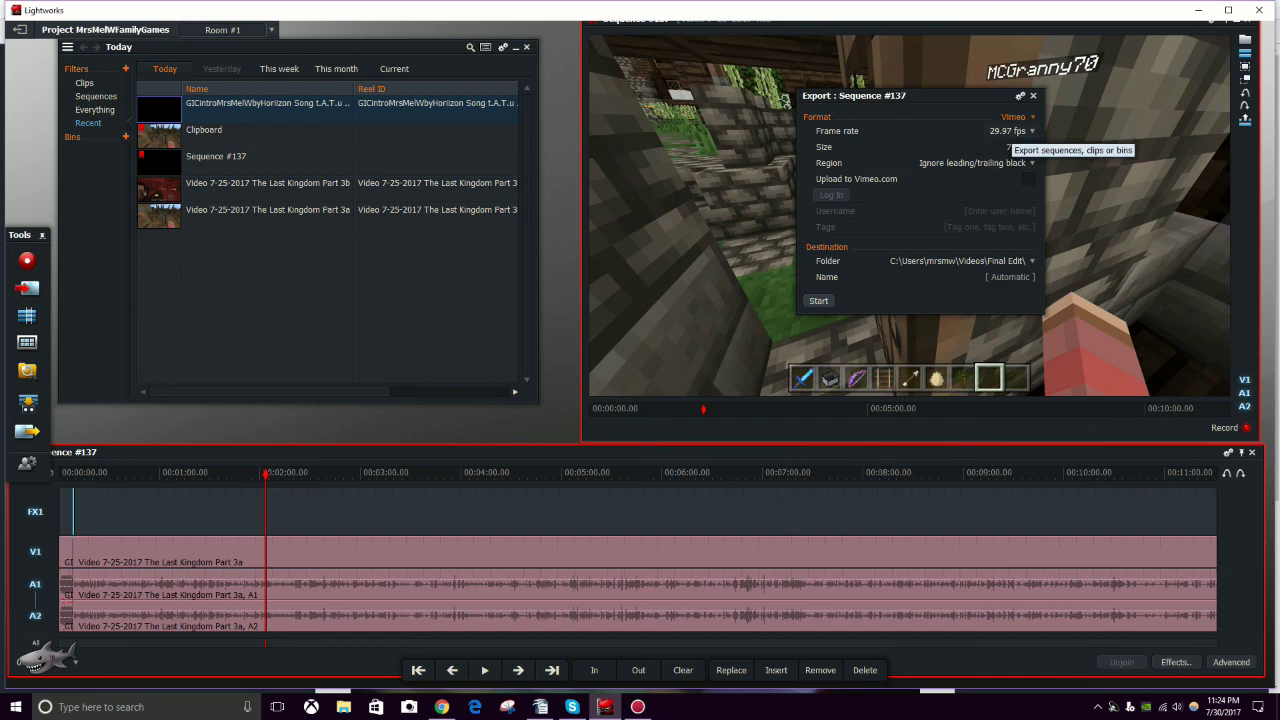
pyautogui.click(1005, 131)
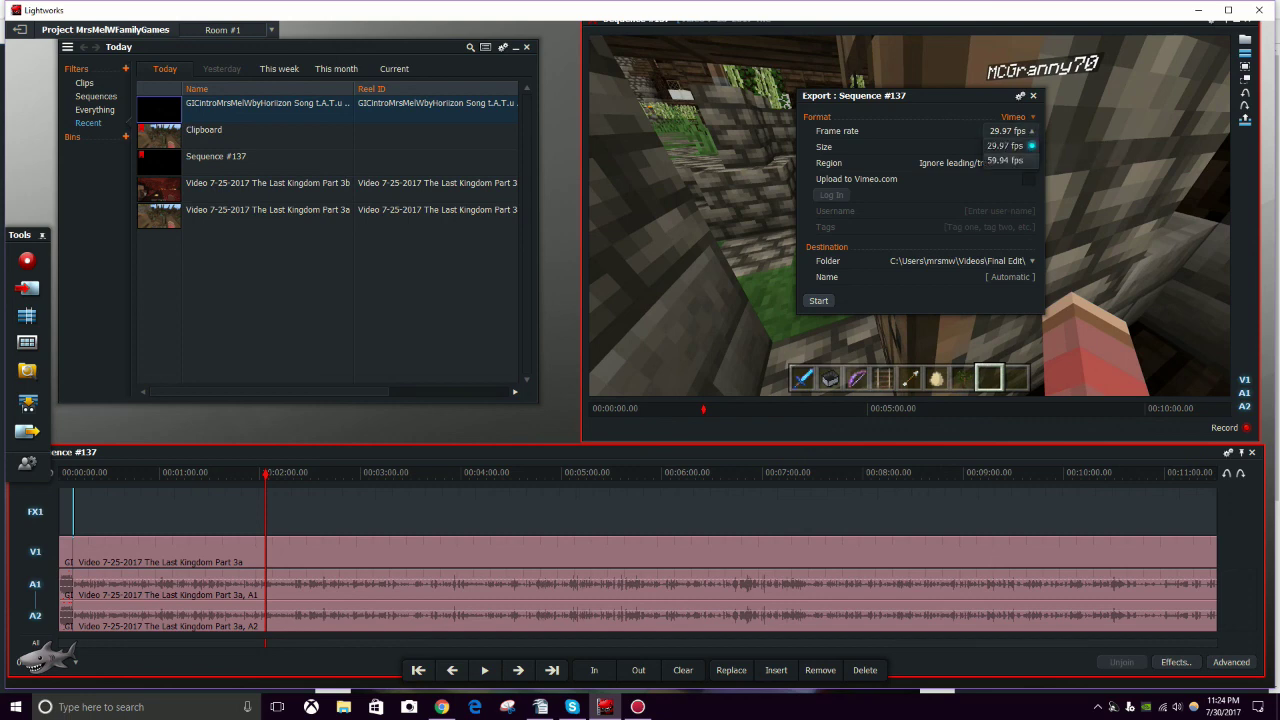
pyautogui.click(1008, 132)
pyautogui.click(1010, 131)
pyautogui.click(1031, 146)
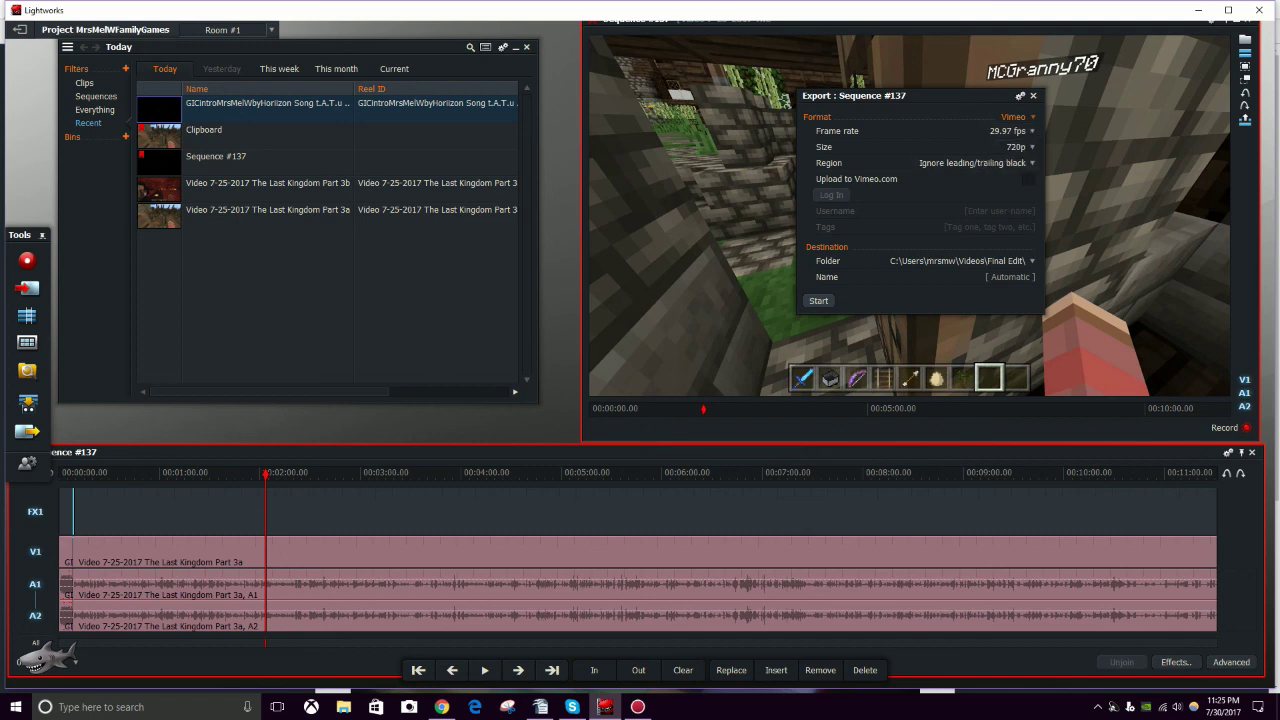
pyautogui.click(1010, 277)
pyautogui.click(1010, 131)
pyautogui.click(1005, 158)
pyautogui.click(1010, 131)
pyautogui.click(1010, 145)
pyautogui.click(1033, 95)
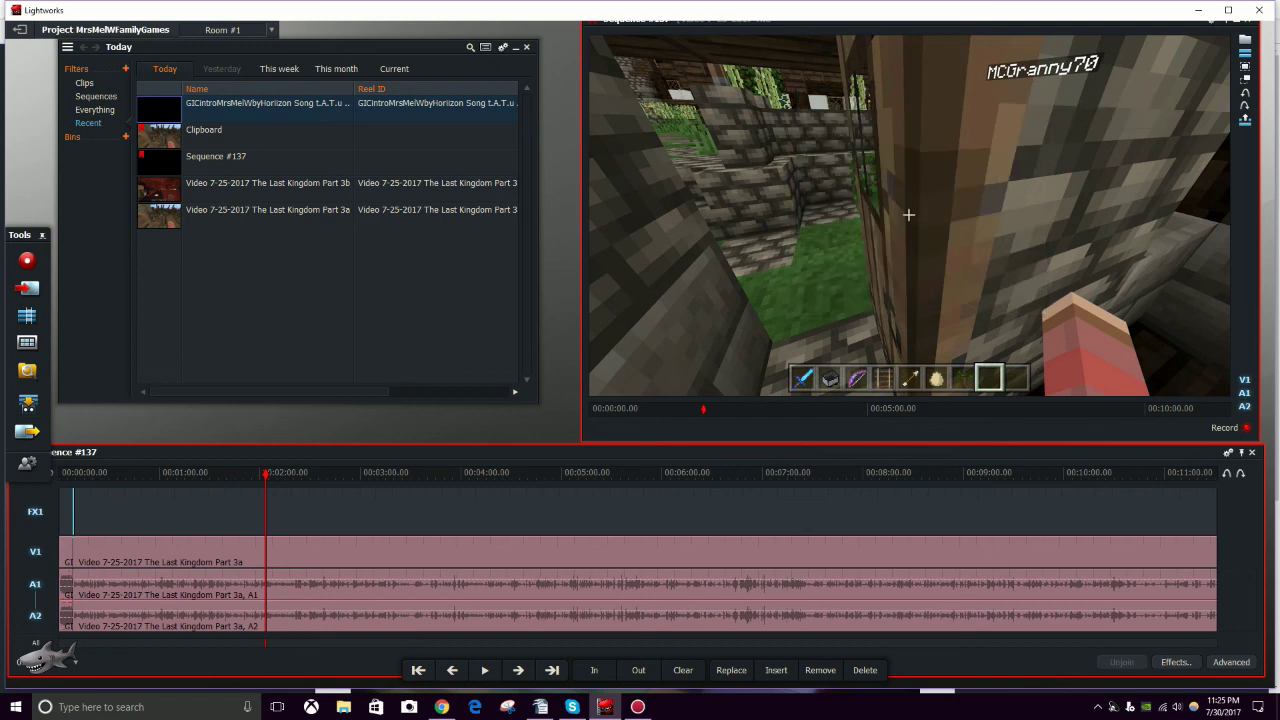